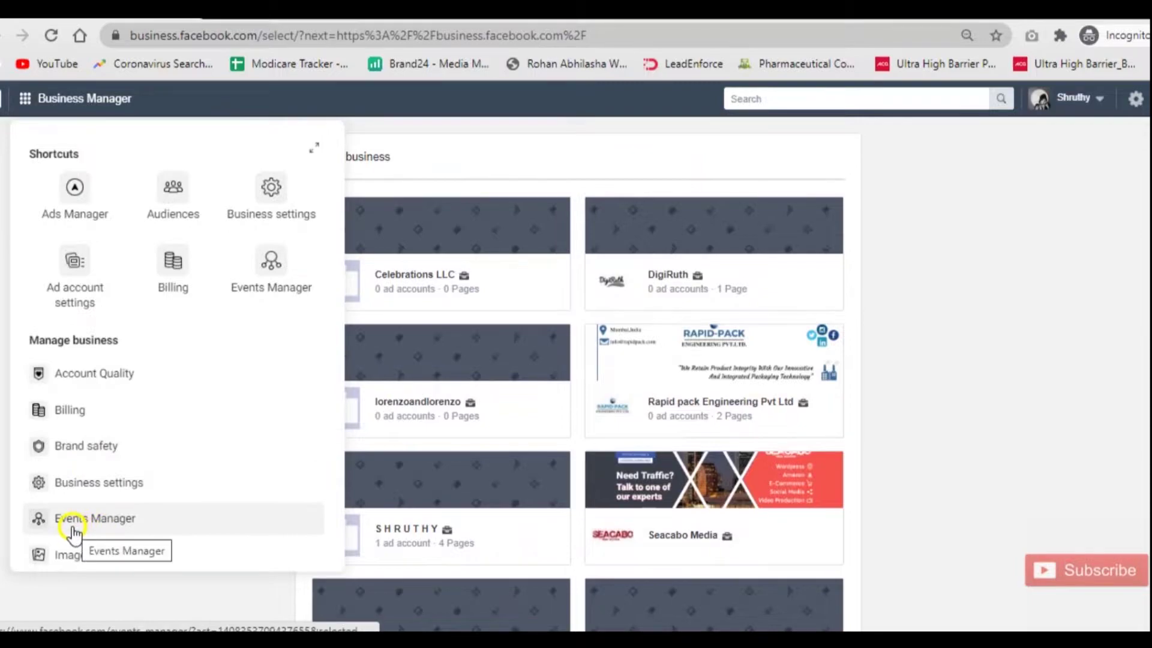
Open Events Manager from the Manage business section of the business tools panel.
{"action": "scroll", "coordinate": [72, 507], "scroll_direction": "down", "scroll_amount": 6}
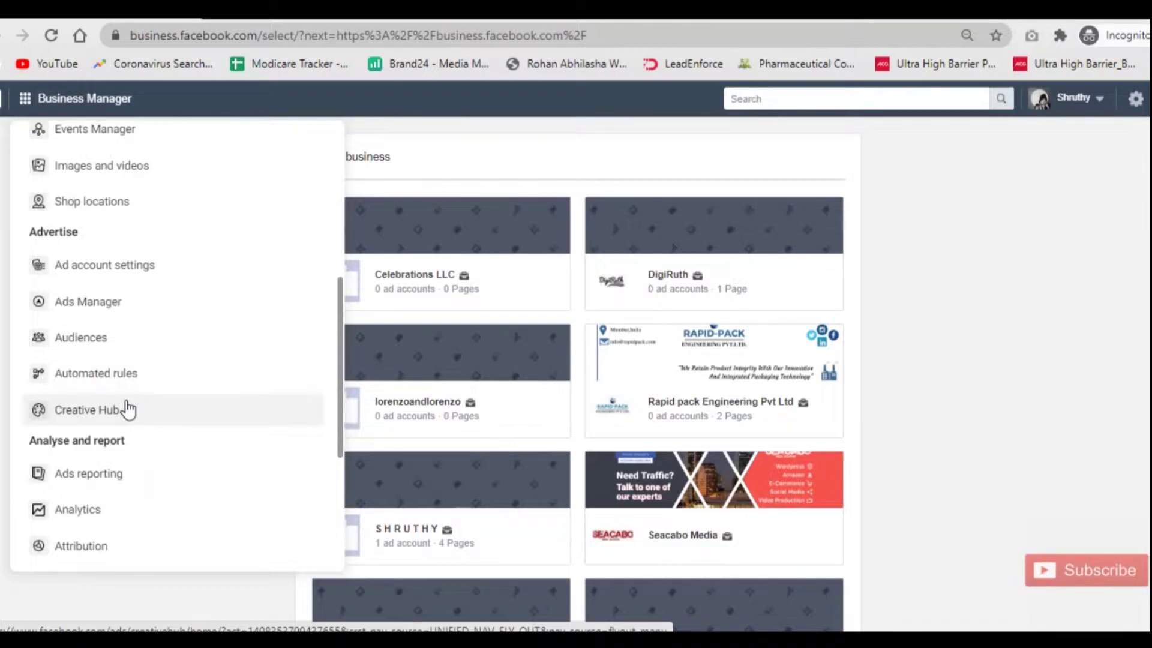
{"action": "scroll", "coordinate": [128, 410], "scroll_direction": "up", "scroll_amount": 5}
{"action": "scroll", "coordinate": [126, 408], "scroll_direction": "down", "scroll_amount": 2}
{"action": "left_click", "coordinate": [69, 368]}
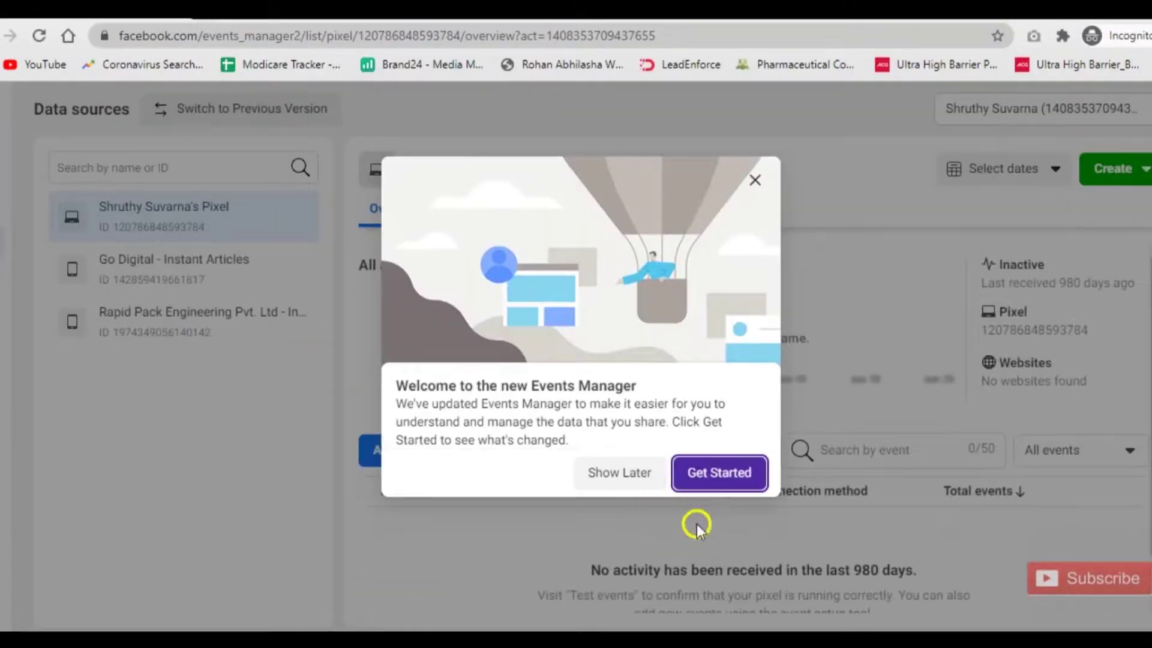
Step through the new Events Manager introduction tour, then switch back to the previous version.
{"action": "left_click", "coordinate": [714, 472]}
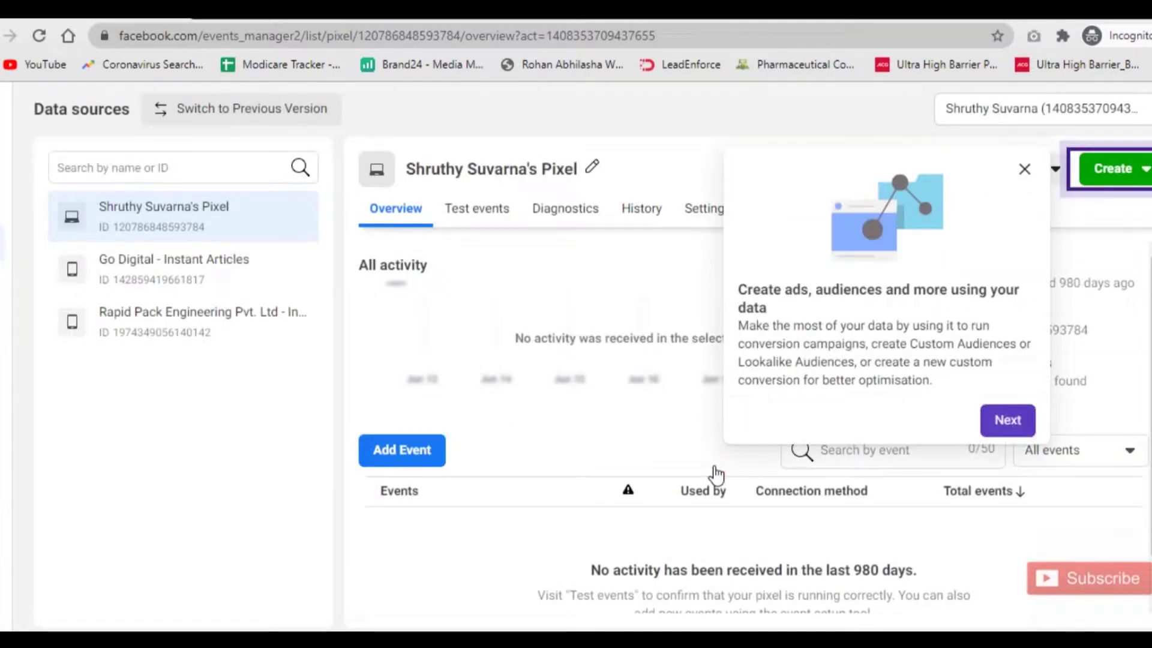
{"action": "left_click", "coordinate": [1009, 423]}
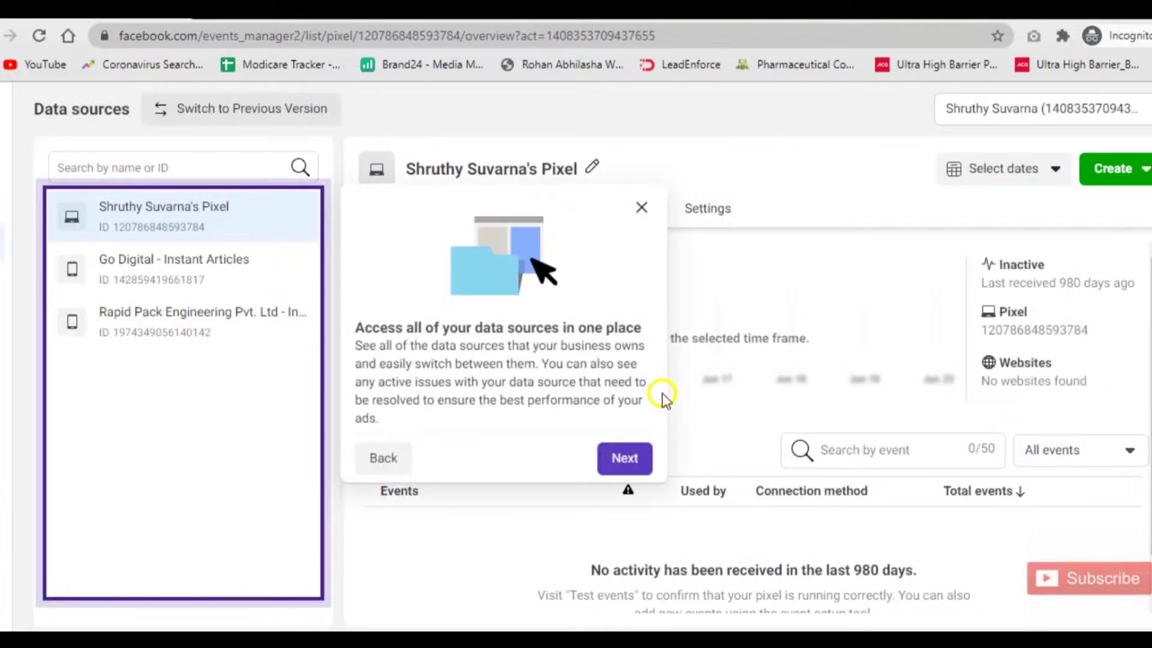
{"action": "left_click", "coordinate": [633, 460]}
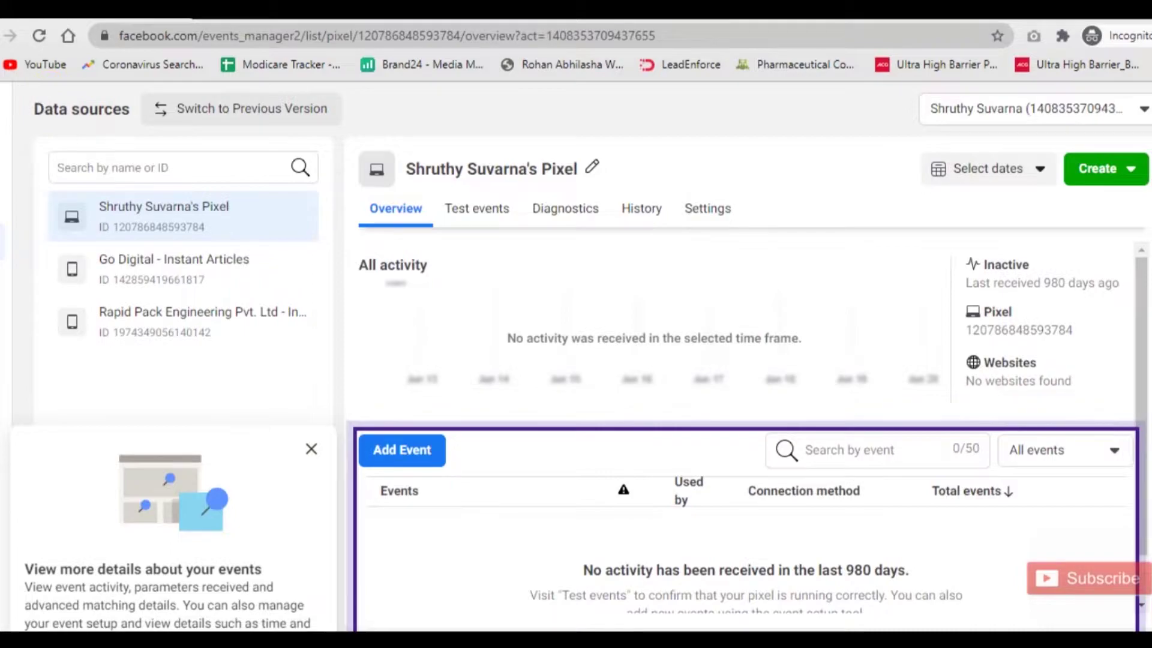
{"action": "left_click", "coordinate": [324, 120]}
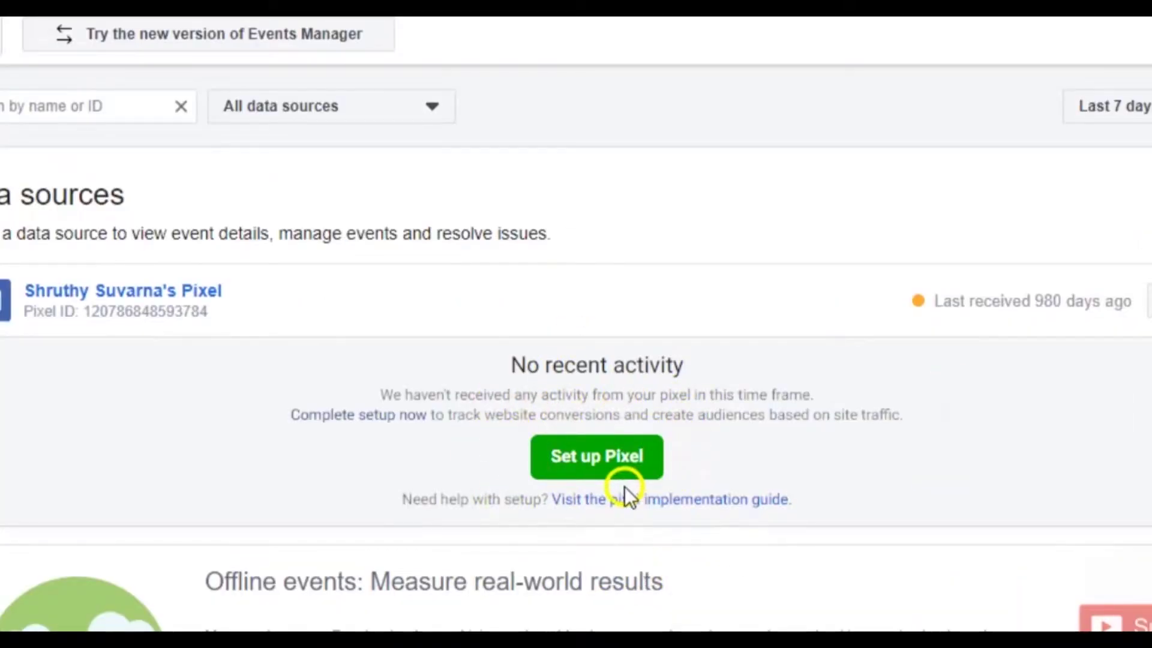
Start Set up Pixel and review the options for connecting website activity with the pixel.
{"action": "left_click", "coordinate": [614, 467]}
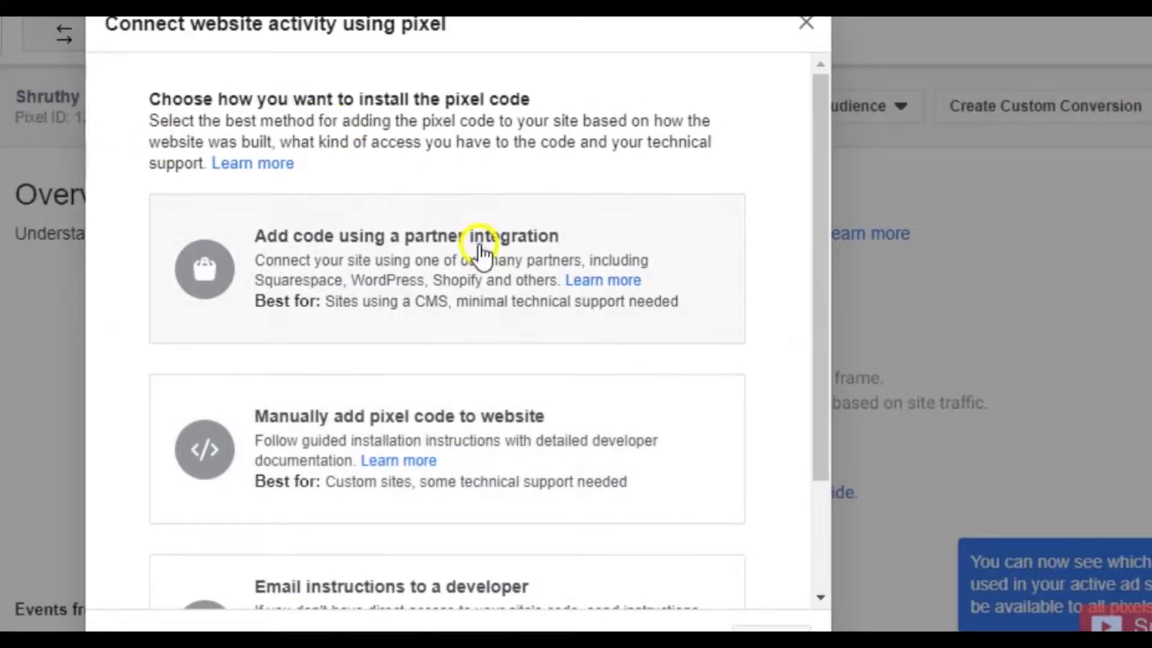
{"action": "scroll", "coordinate": [482, 258], "scroll_direction": "down", "scroll_amount": 2}
{"action": "scroll", "coordinate": [481, 256], "scroll_direction": "up", "scroll_amount": 2}
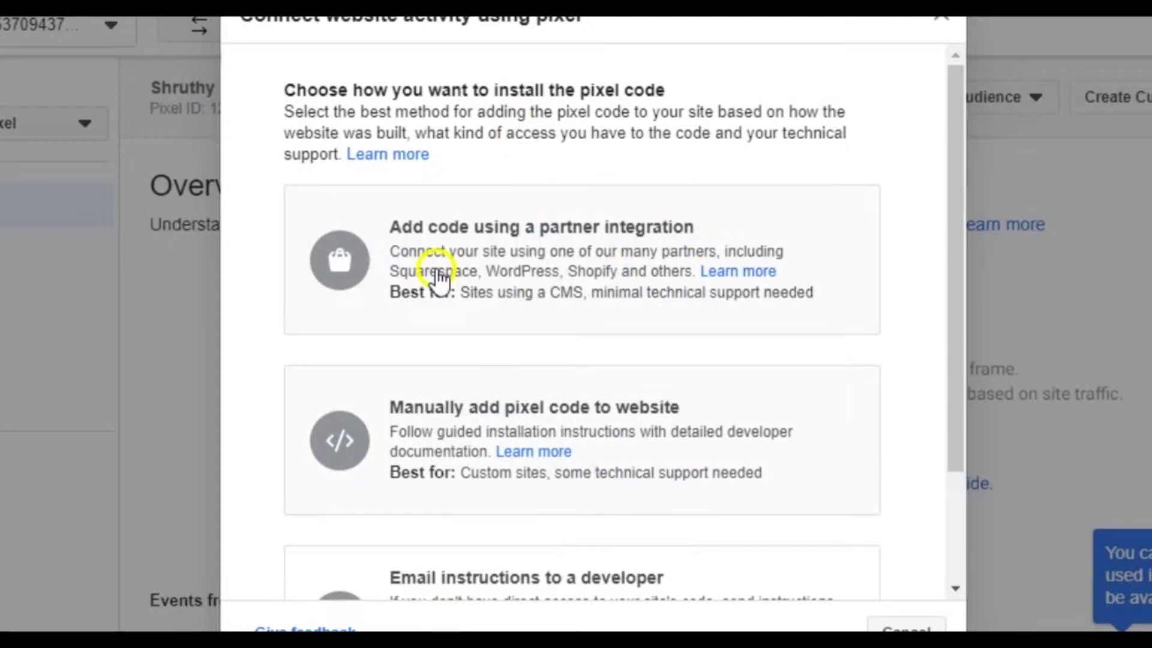
{"action": "left_click", "coordinate": [553, 387]}
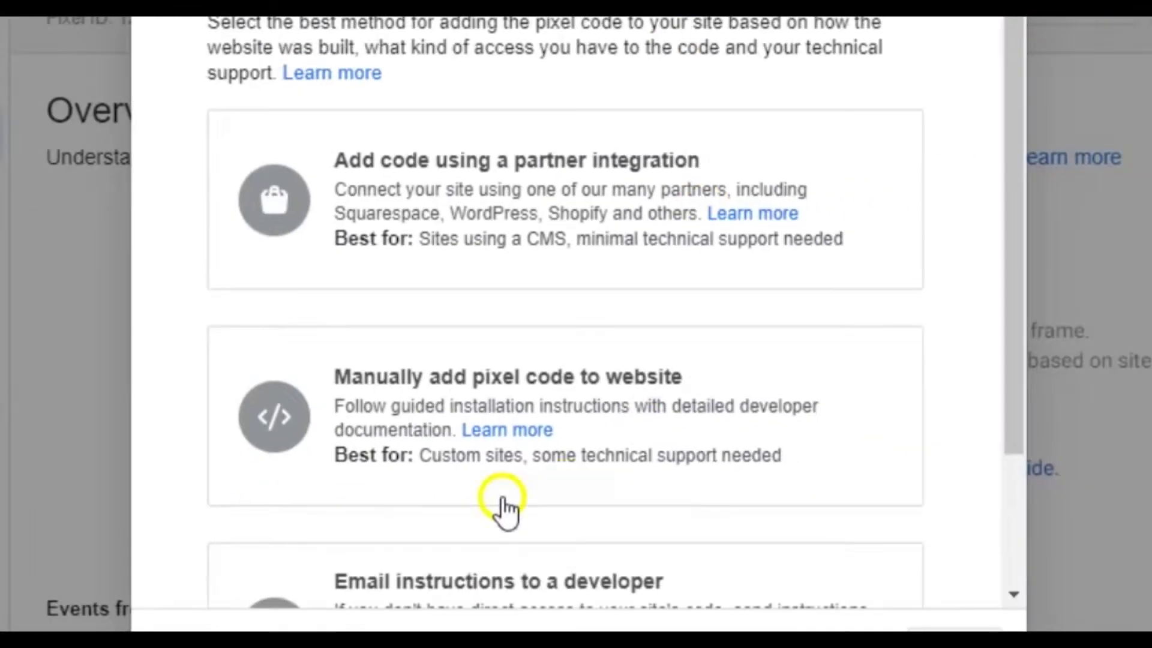
{"action": "left_click", "coordinate": [547, 400]}
{"action": "scroll", "coordinate": [780, 441], "scroll_direction": "down", "scroll_amount": 3}
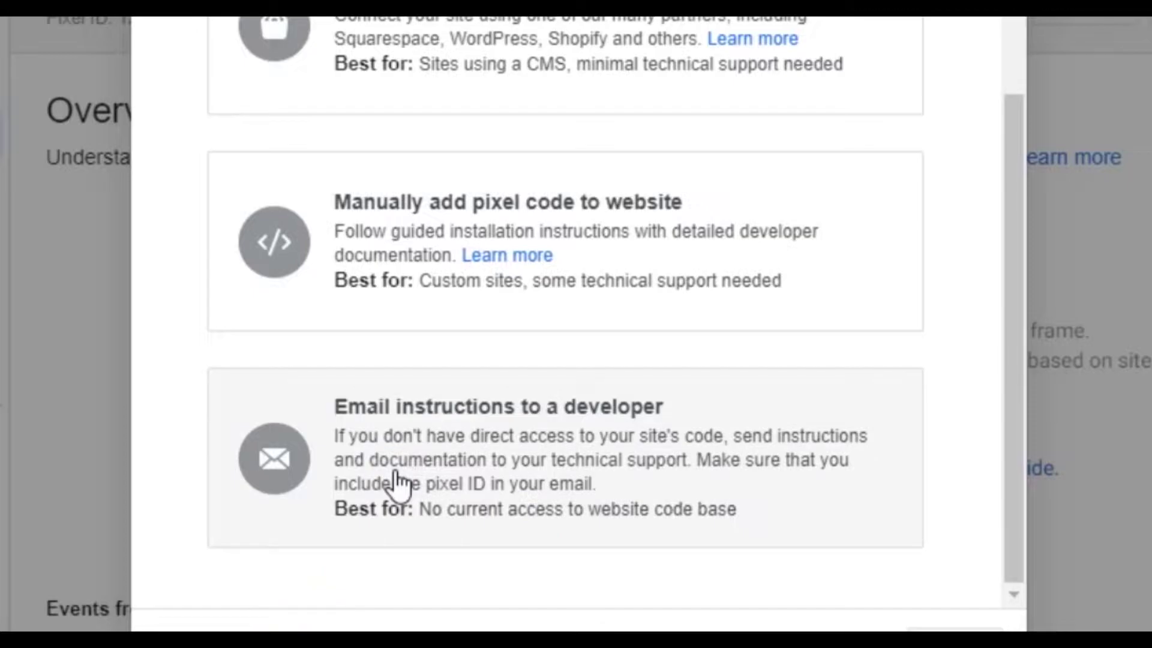
Choose Email instructions to a developer and enter the developer's Gmail address as recipient.
{"action": "left_click", "coordinate": [463, 477]}
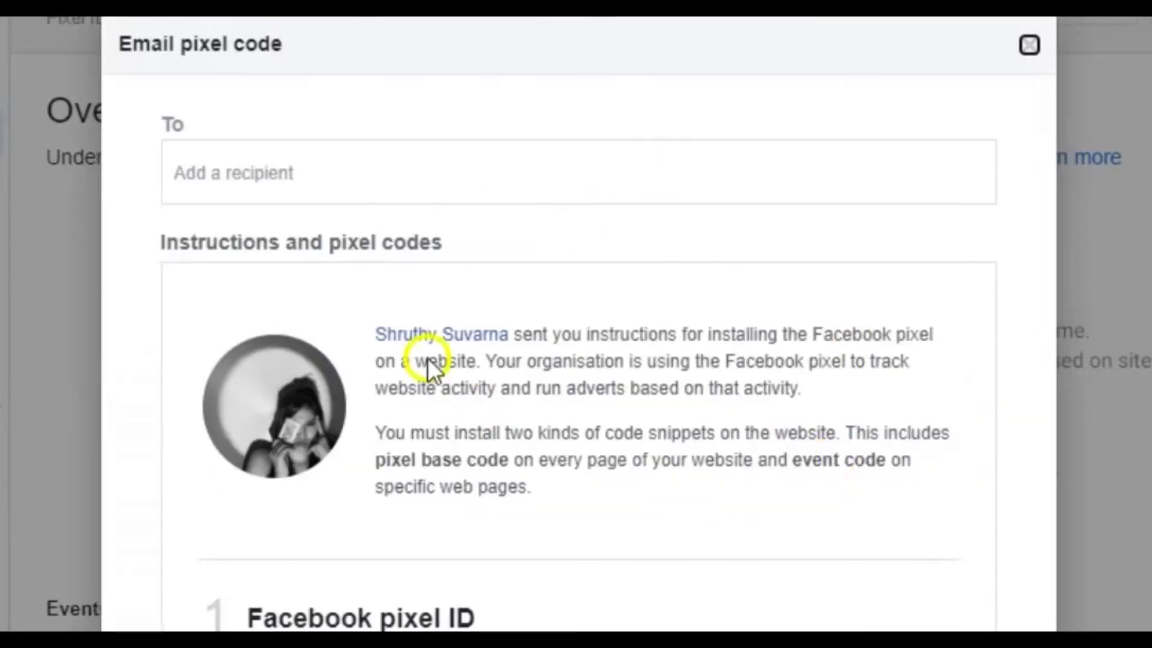
{"action": "left_click", "coordinate": [266, 175]}
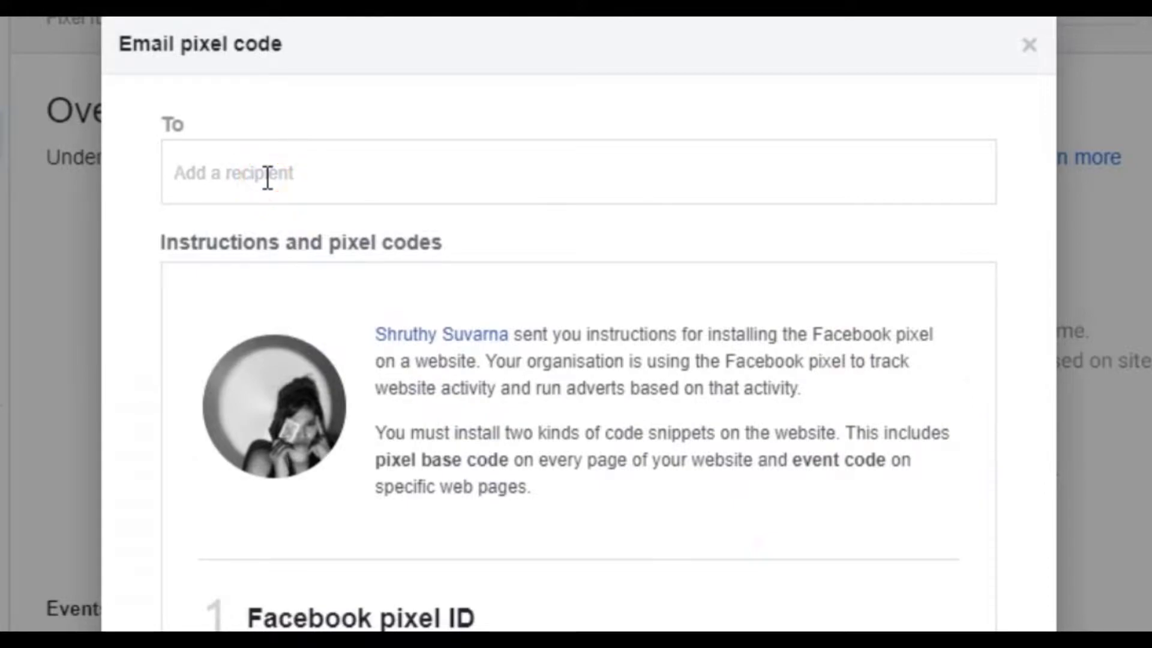
{"action": "type", "text": "@gmail.com"}
{"action": "left_click", "coordinate": [180, 174]}
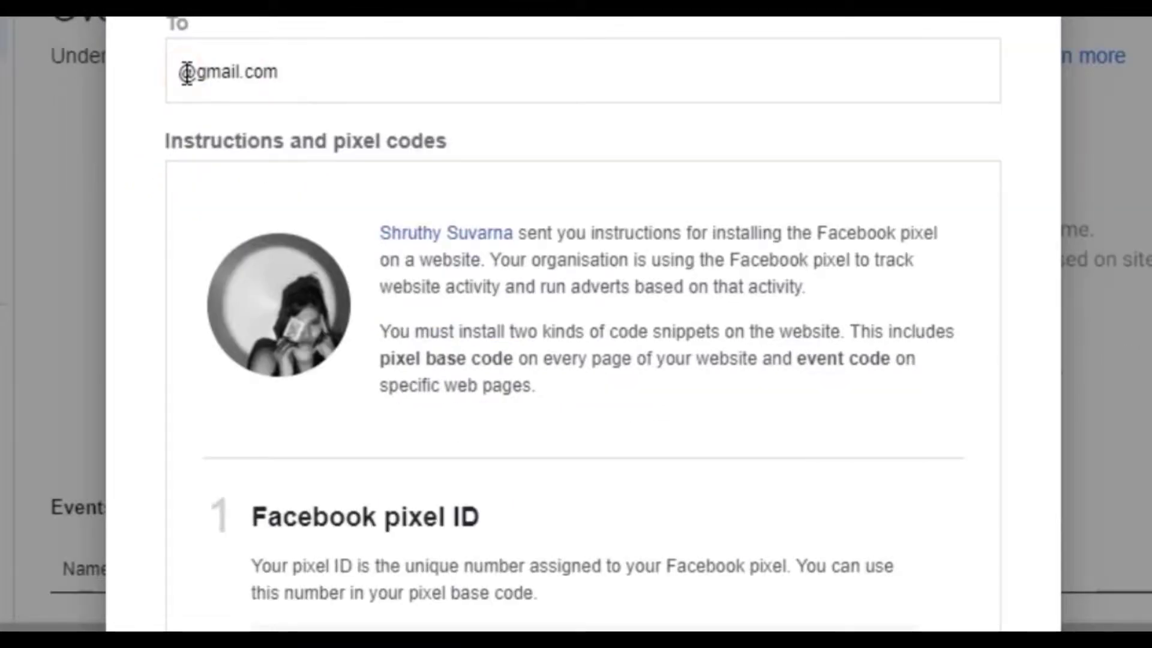
{"action": "type", "text": "******"}
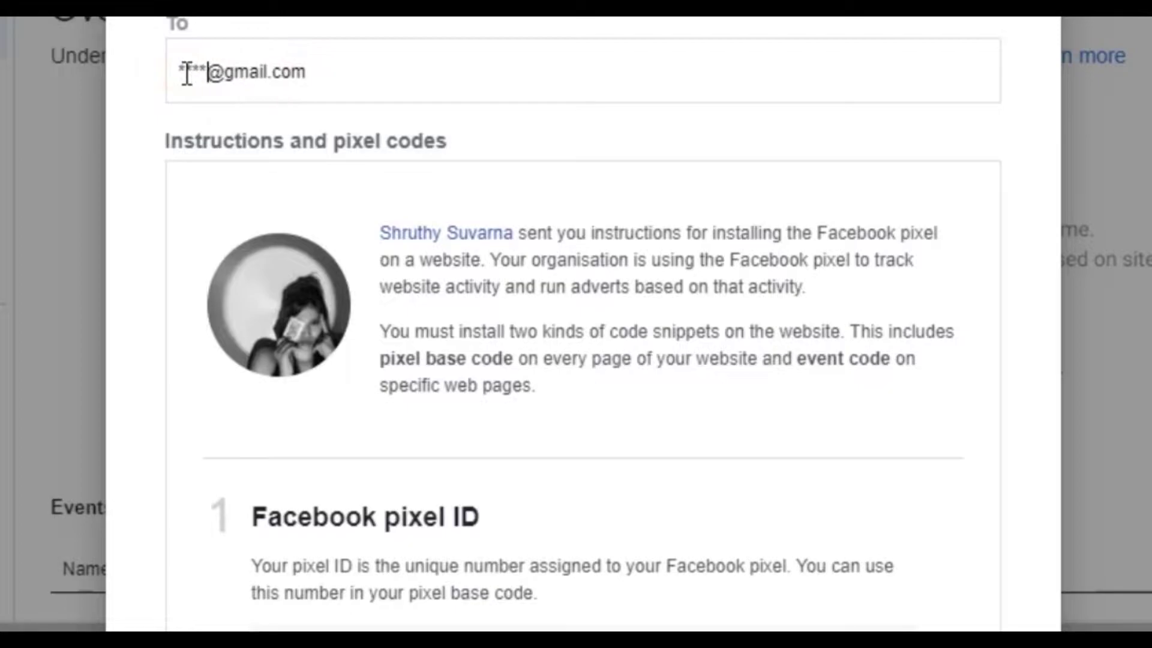
Look over the instruction email, then go back to the pixel installation choices.
{"action": "scroll", "coordinate": [438, 327], "scroll_direction": "down", "scroll_amount": 10}
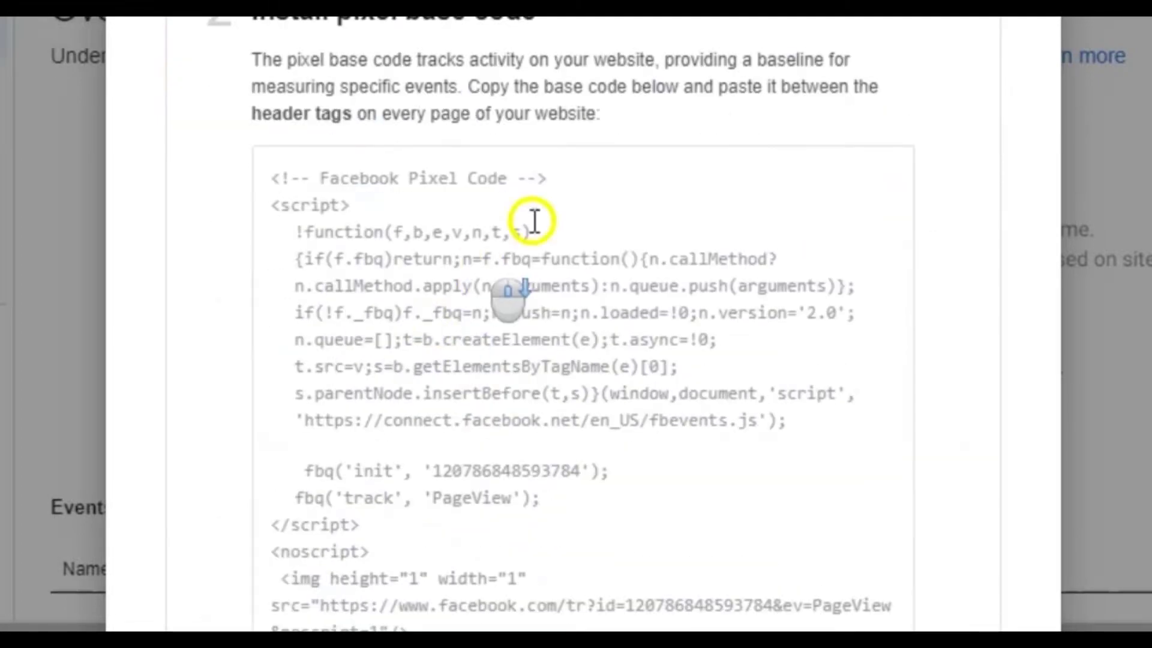
{"action": "scroll", "coordinate": [496, 442], "scroll_direction": "down", "scroll_amount": 10}
{"action": "scroll", "coordinate": [492, 444], "scroll_direction": "down", "scroll_amount": 10}
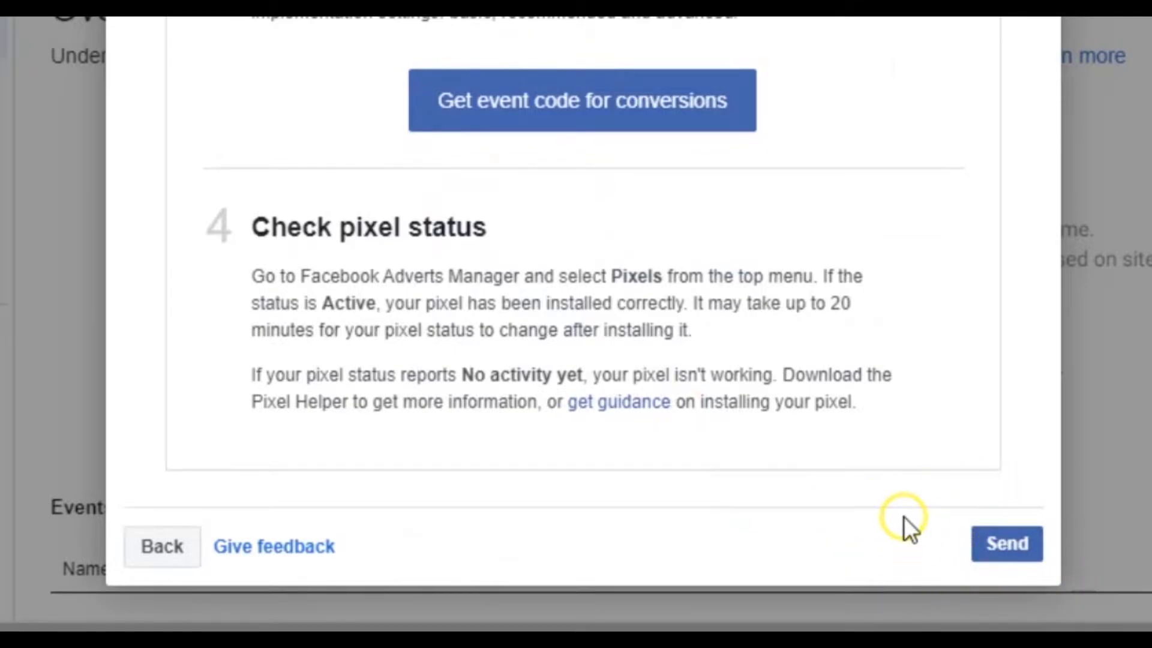
{"action": "scroll", "coordinate": [903, 516], "scroll_direction": "up", "scroll_amount": 20}
{"action": "scroll", "coordinate": [903, 517], "scroll_direction": "up", "scroll_amount": 7}
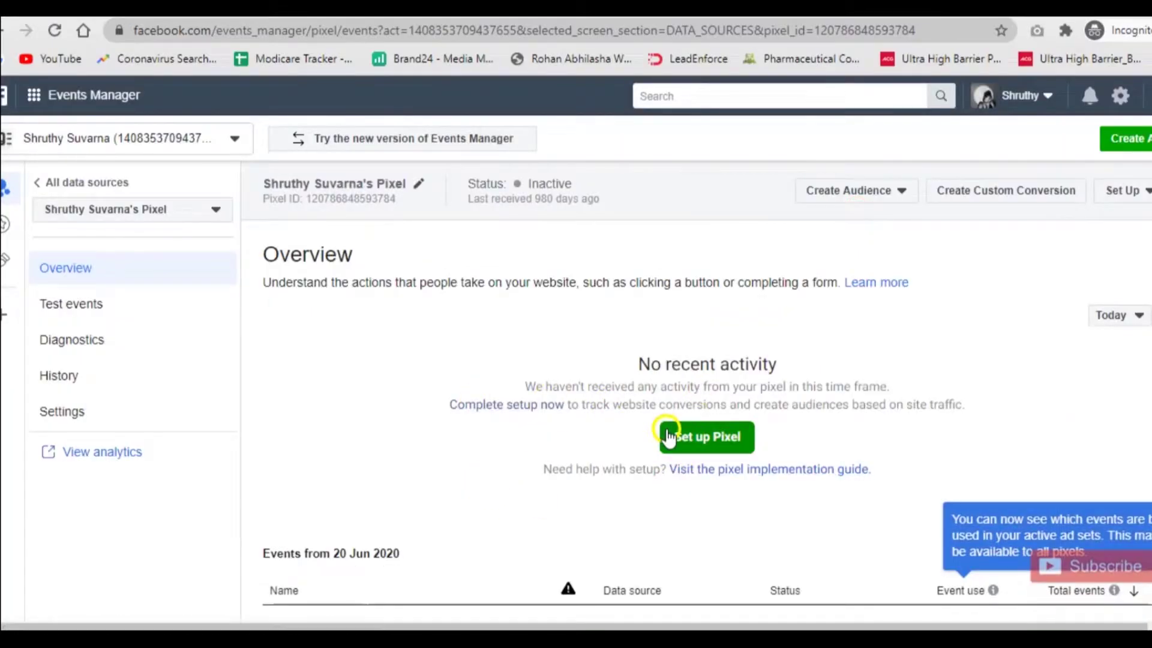
{"action": "left_click", "coordinate": [672, 437]}
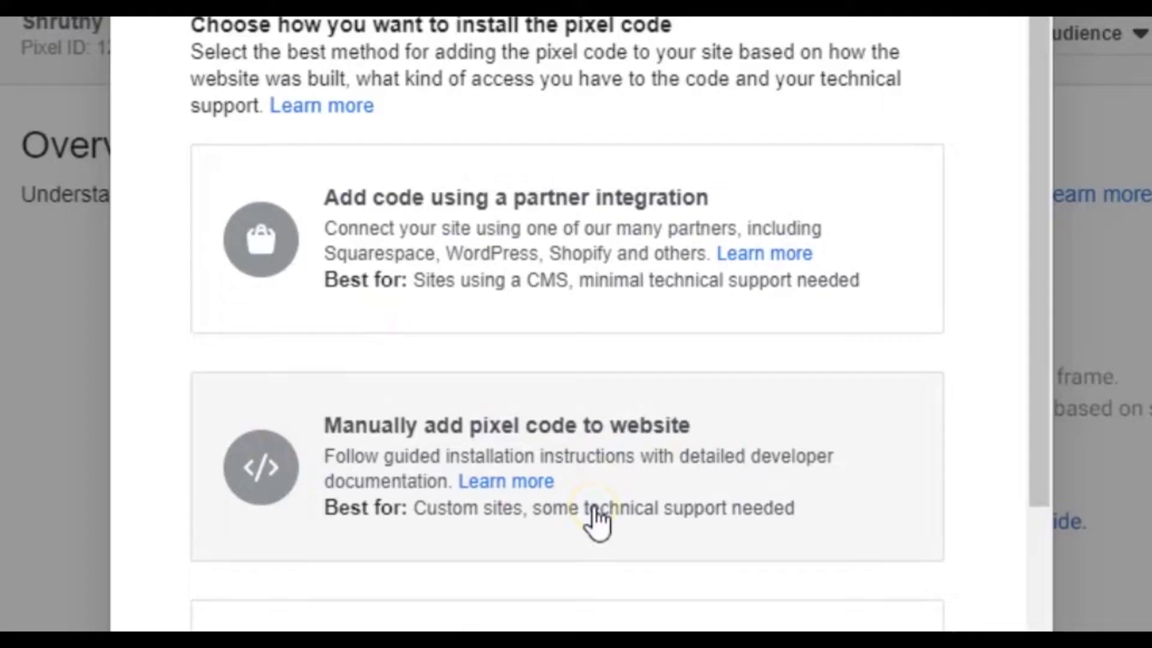
Choose Manually add pixel code to website as the installation method.
{"action": "scroll", "coordinate": [600, 474], "scroll_direction": "down", "scroll_amount": 1}
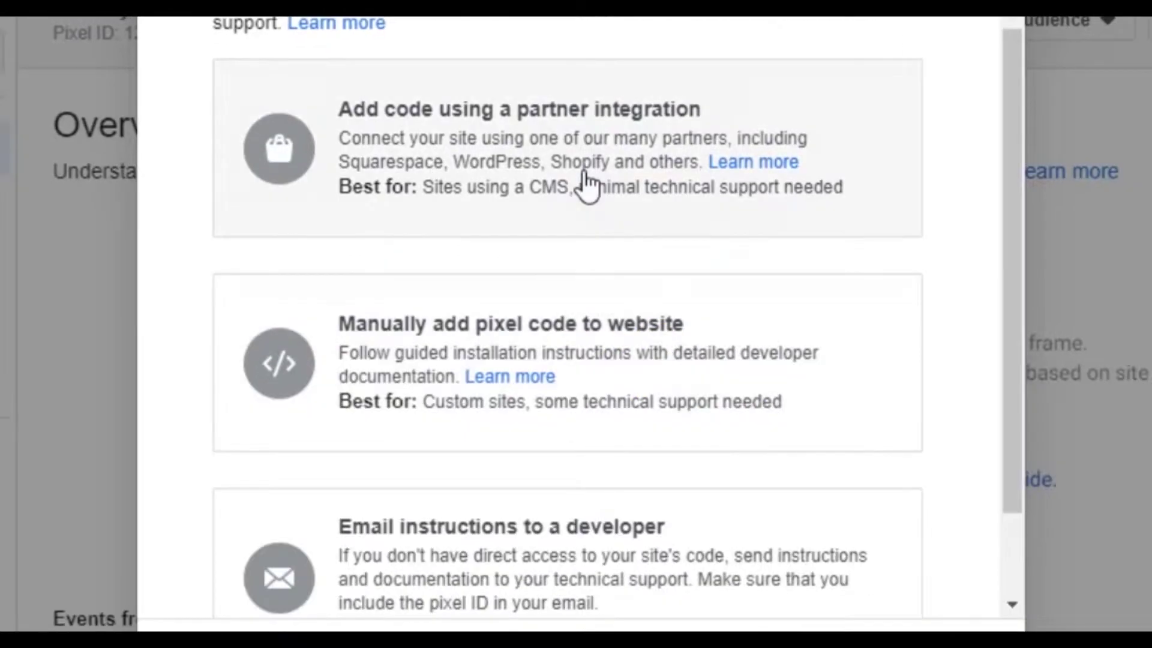
{"action": "scroll", "coordinate": [587, 185], "scroll_direction": "down", "scroll_amount": 1}
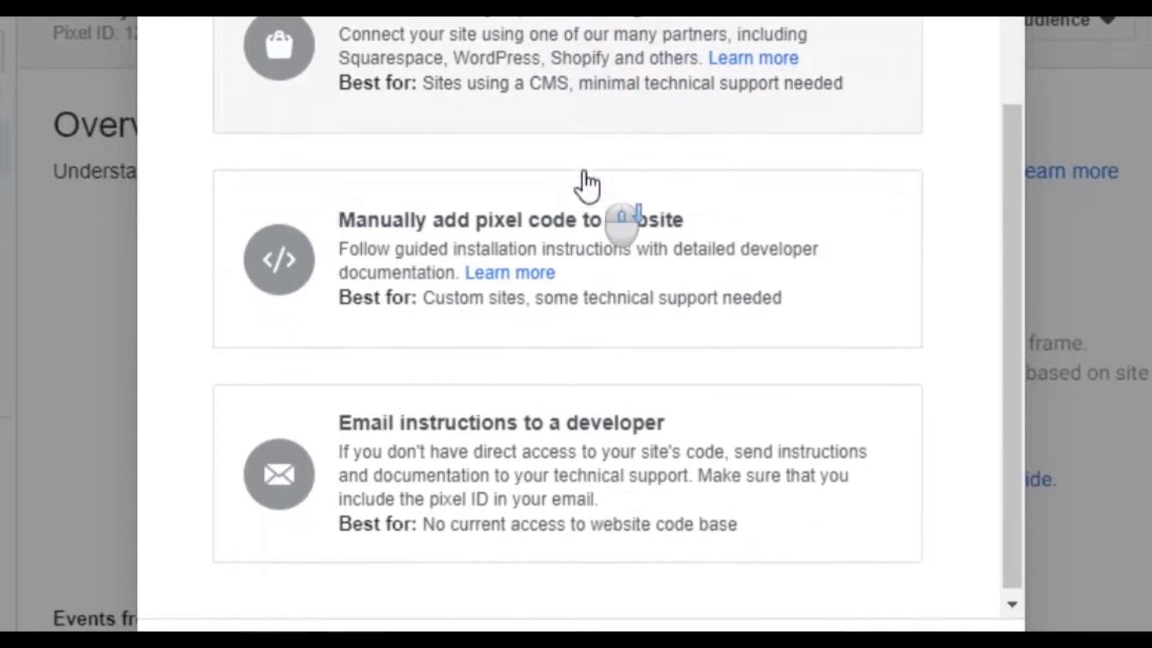
{"action": "left_click", "coordinate": [590, 549]}
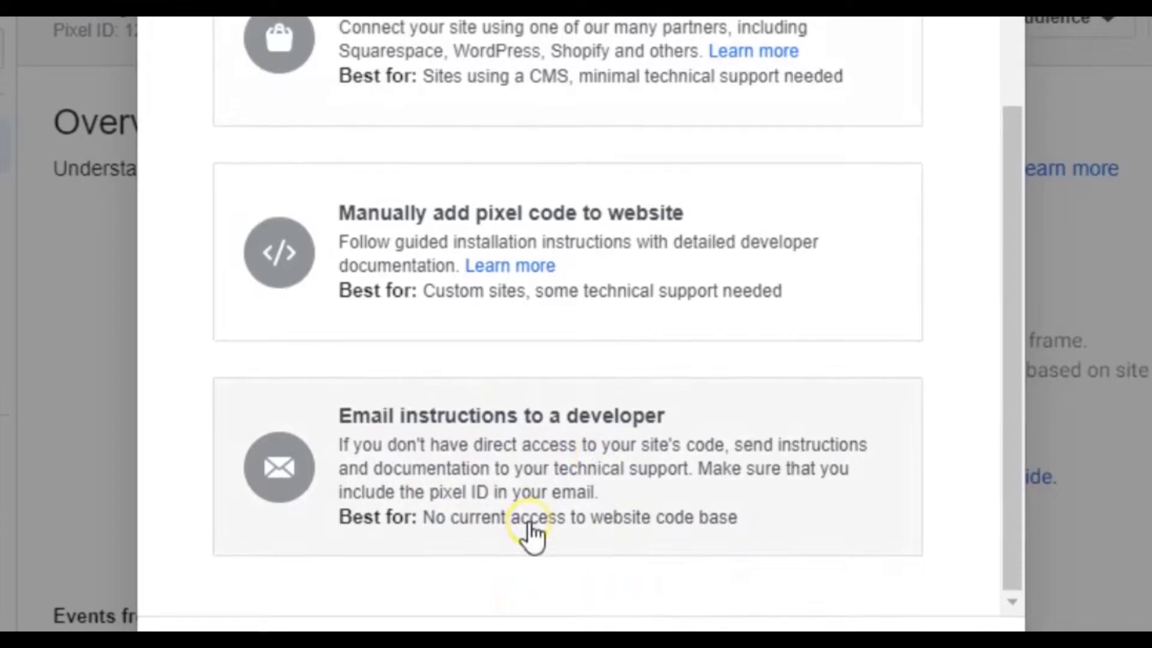
{"action": "left_click", "coordinate": [552, 213]}
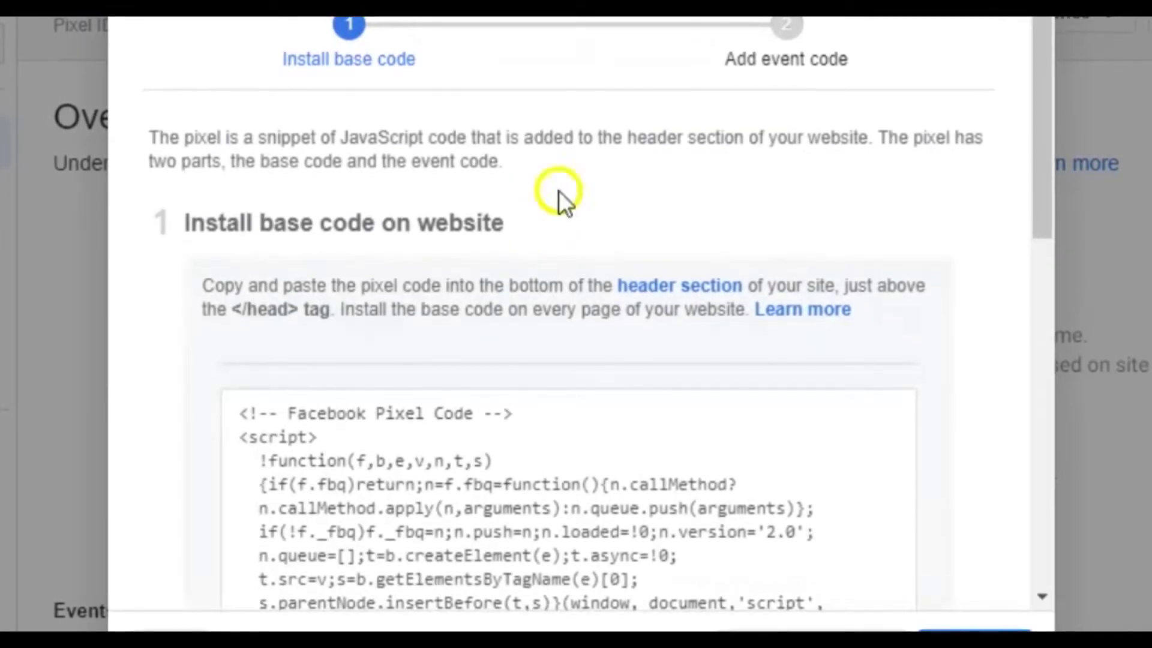
{"action": "scroll", "coordinate": [412, 245], "scroll_direction": "down", "scroll_amount": 5}
{"action": "scroll", "coordinate": [407, 244], "scroll_direction": "up", "scroll_amount": 3}
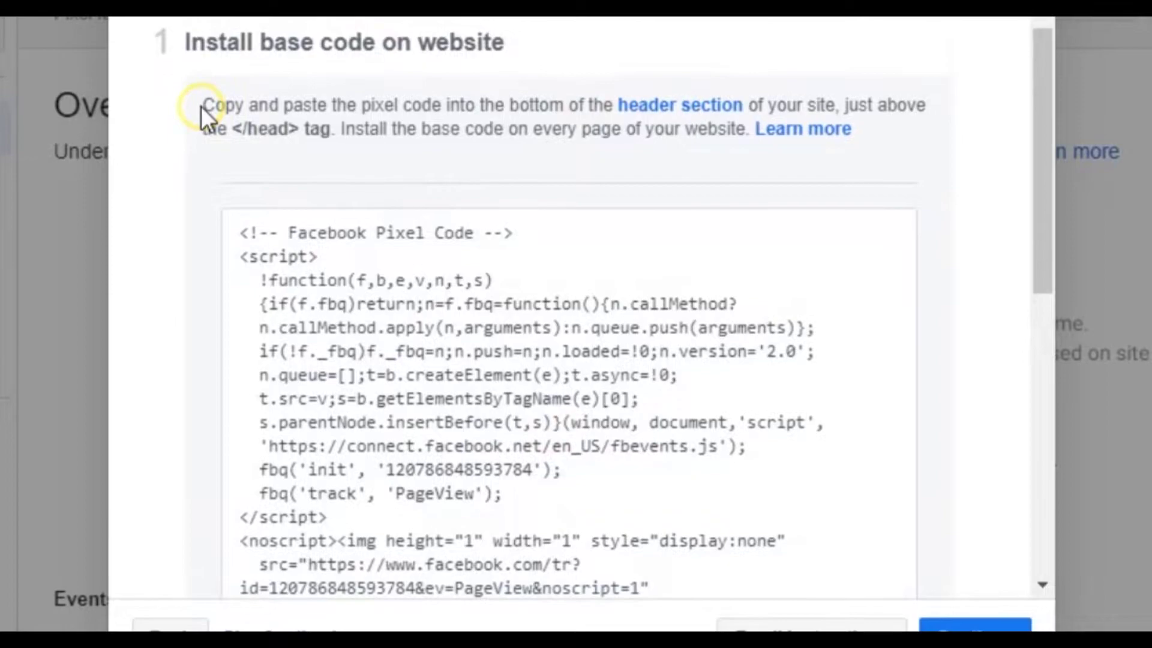
Read the header-section instructions and copy the pixel base code to the clipboard.
{"action": "left_click_drag", "start_coordinate": [202, 108], "coordinate": [879, 124]}
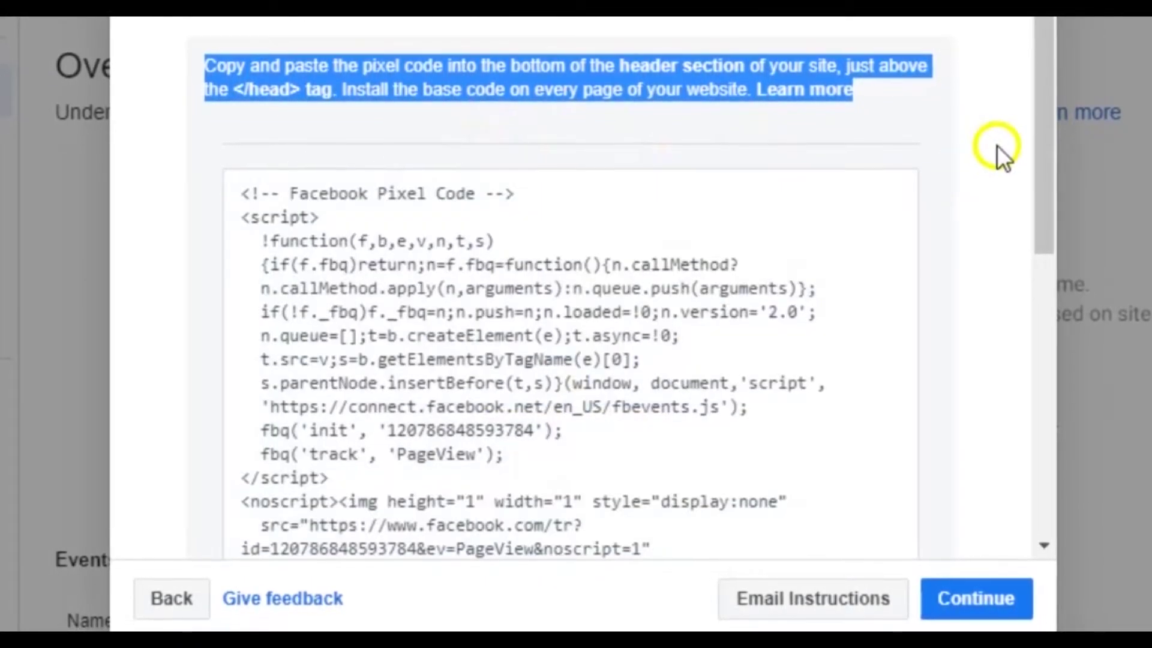
{"action": "left_click", "coordinate": [997, 145]}
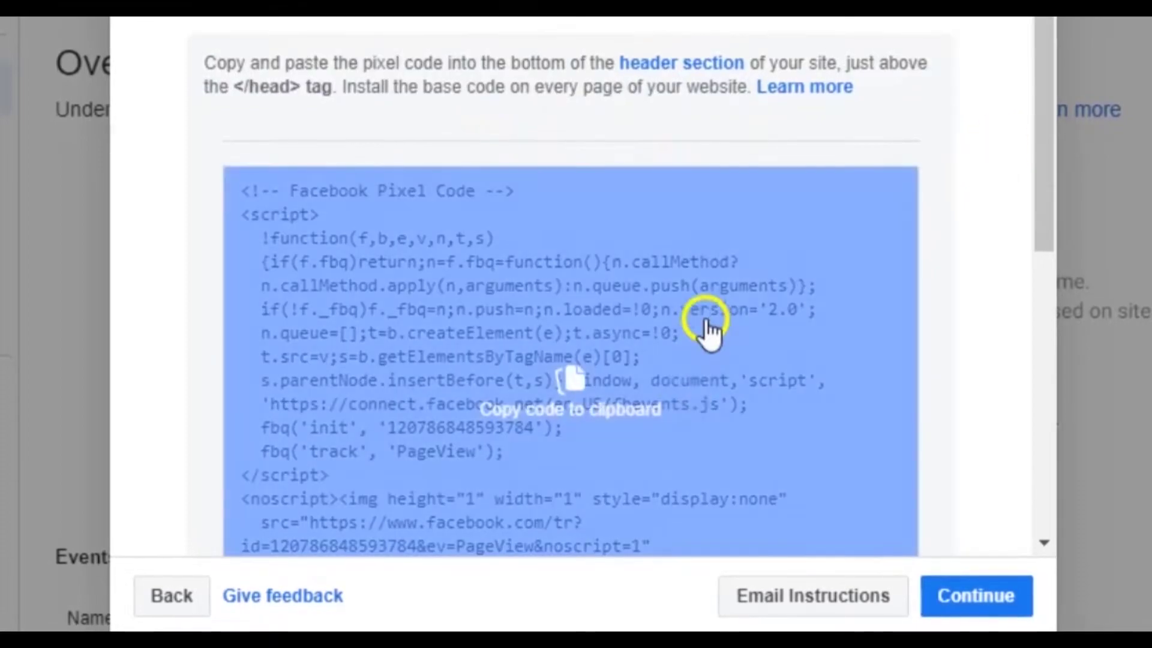
{"action": "scroll", "coordinate": [708, 326], "scroll_direction": "down", "scroll_amount": 6}
{"action": "scroll", "coordinate": [724, 281], "scroll_direction": "up", "scroll_amount": 5}
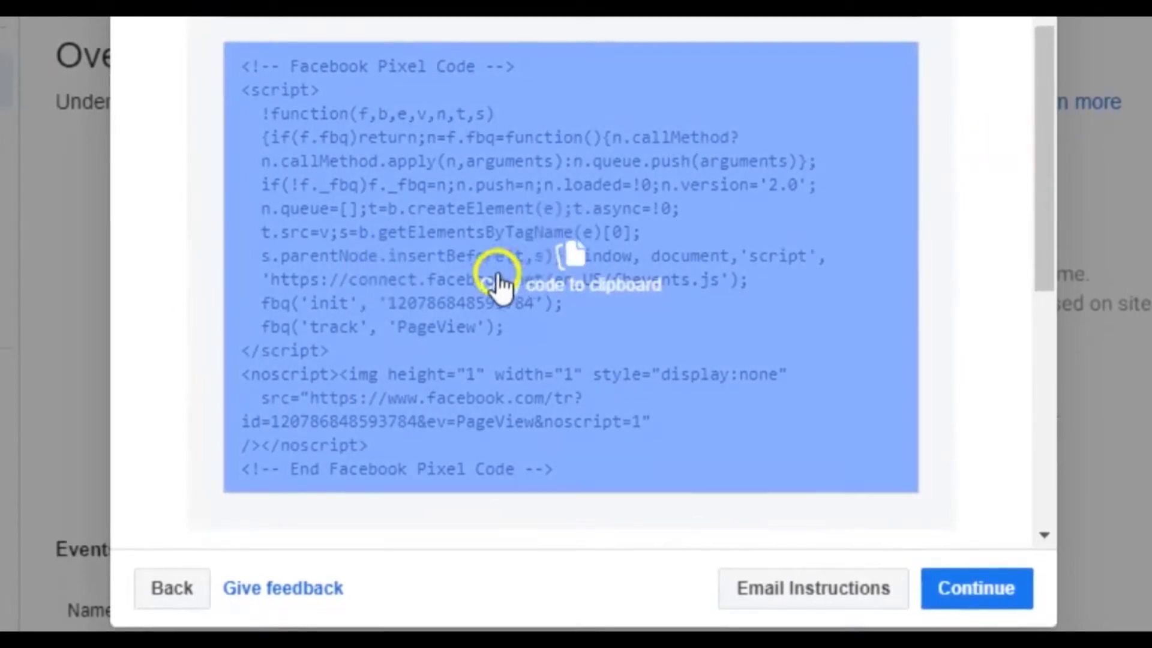
{"action": "left_click", "coordinate": [587, 282]}
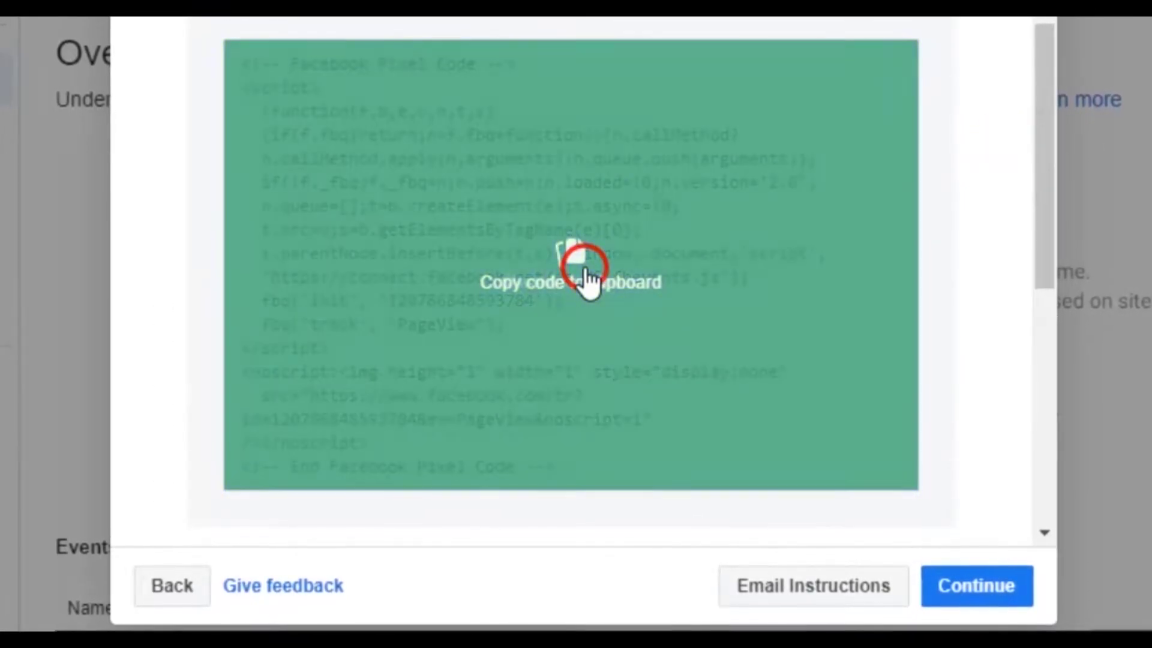
{"action": "scroll", "coordinate": [588, 279], "scroll_direction": "down", "scroll_amount": 1}
{"action": "scroll", "coordinate": [588, 281], "scroll_direction": "down", "scroll_amount": 6}
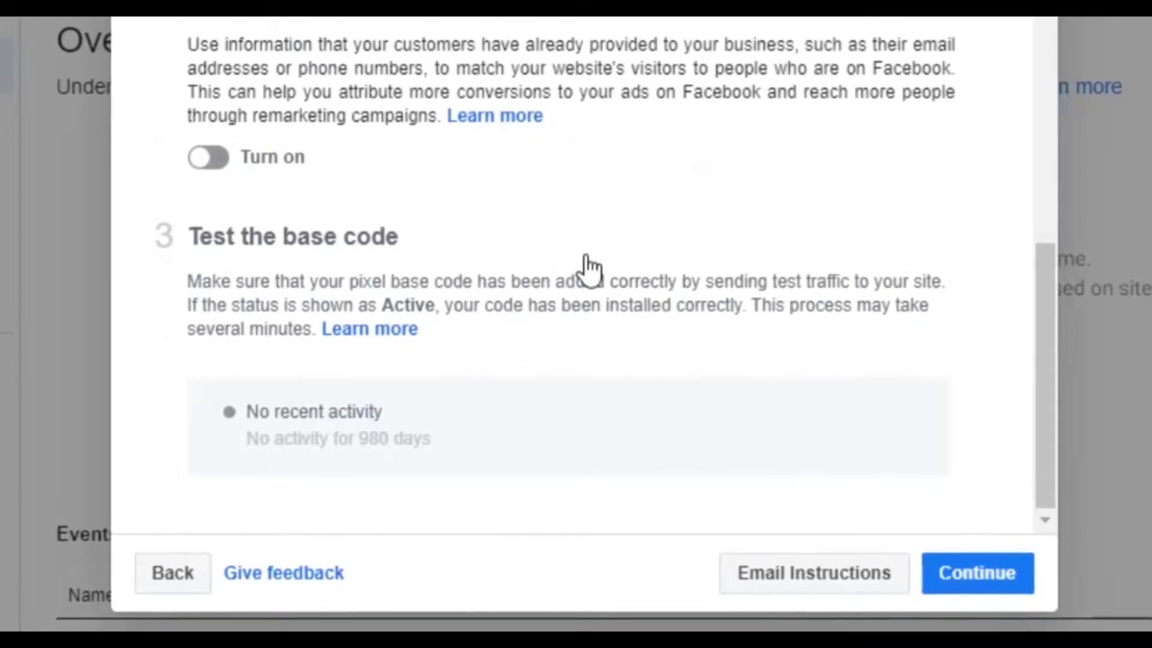
Enable automatic advanced matching sharing email, gender, location, name and phone number.
{"action": "left_click", "coordinate": [213, 157]}
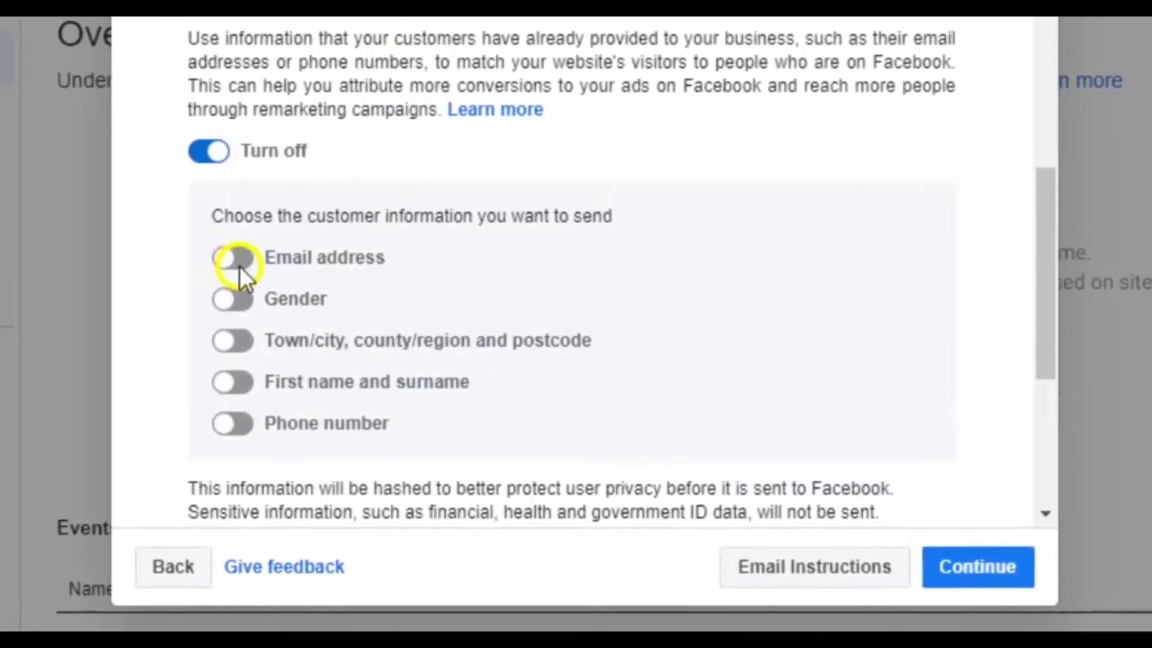
{"action": "left_click", "coordinate": [235, 264]}
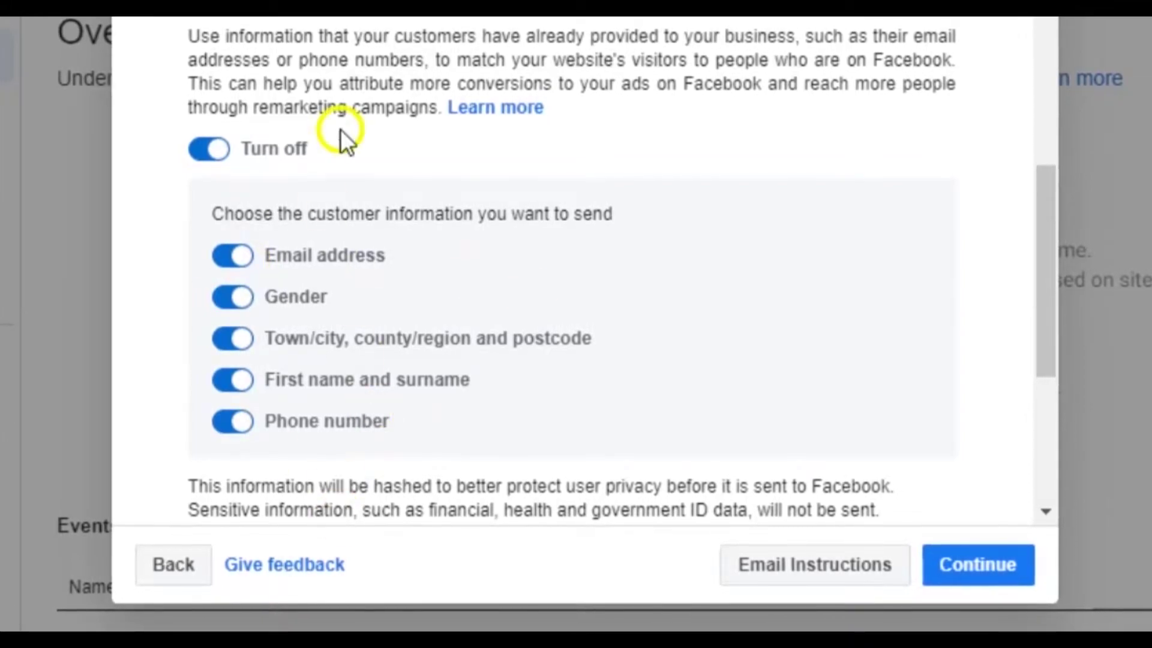
{"action": "scroll", "coordinate": [494, 295], "scroll_direction": "down", "scroll_amount": 5}
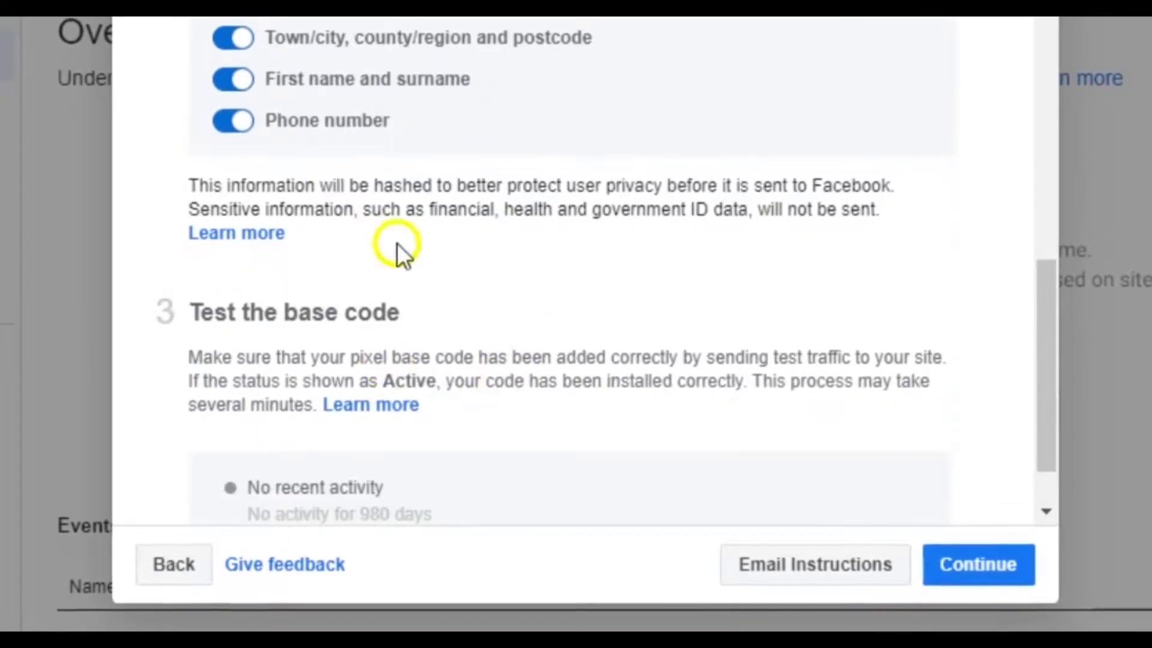
{"action": "scroll", "coordinate": [412, 198], "scroll_direction": "down", "scroll_amount": 2}
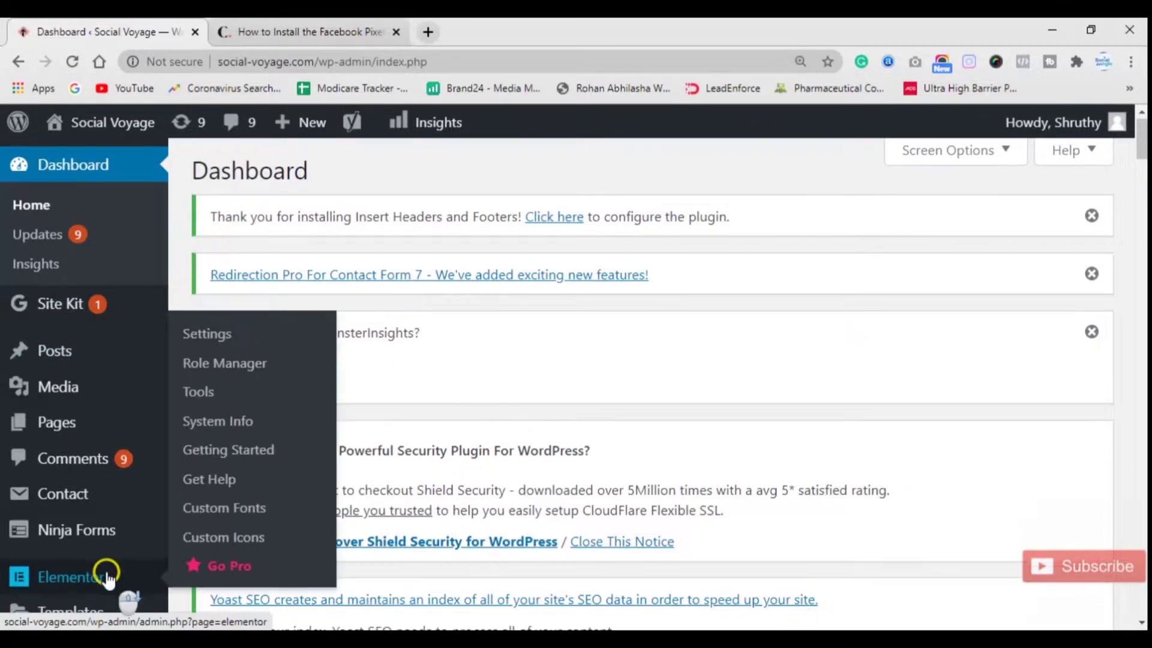
Go to Plugins > Add New in the WordPress admin sidebar.
{"action": "scroll", "coordinate": [105, 586], "scroll_direction": "down", "scroll_amount": 3}
{"action": "mouse_move", "coordinate": [54, 477]}
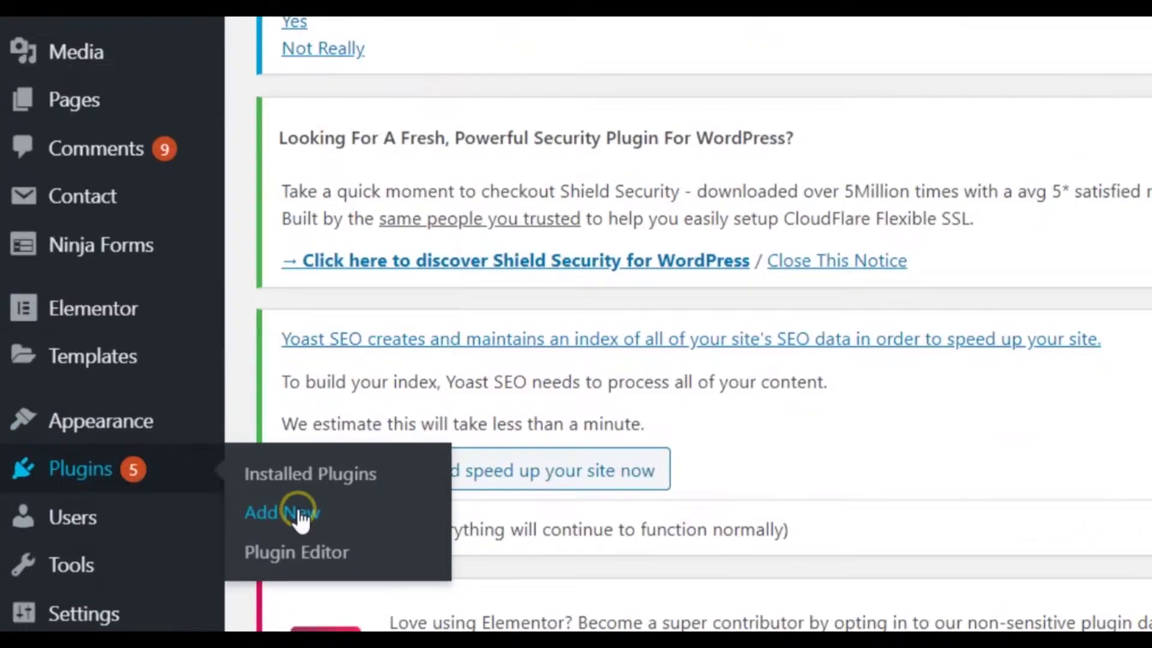
{"action": "left_click", "coordinate": [298, 514]}
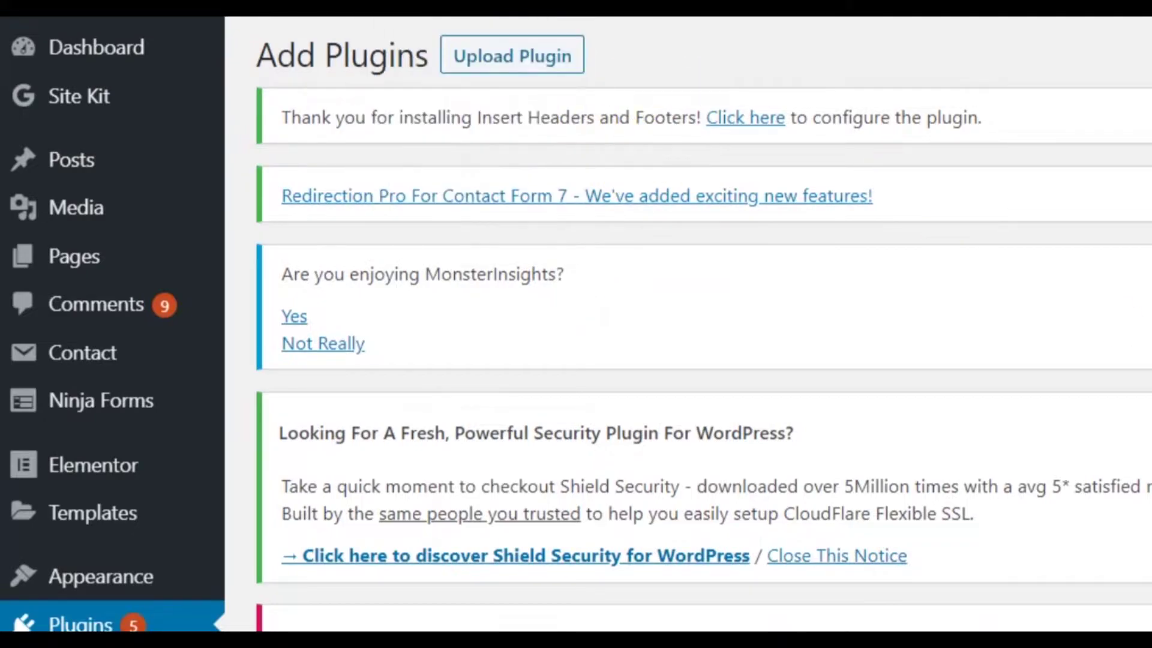
Search the plugin directory for 'insert header and footer' and browse the results.
{"action": "scroll", "coordinate": [688, 328], "scroll_direction": "down", "scroll_amount": 6}
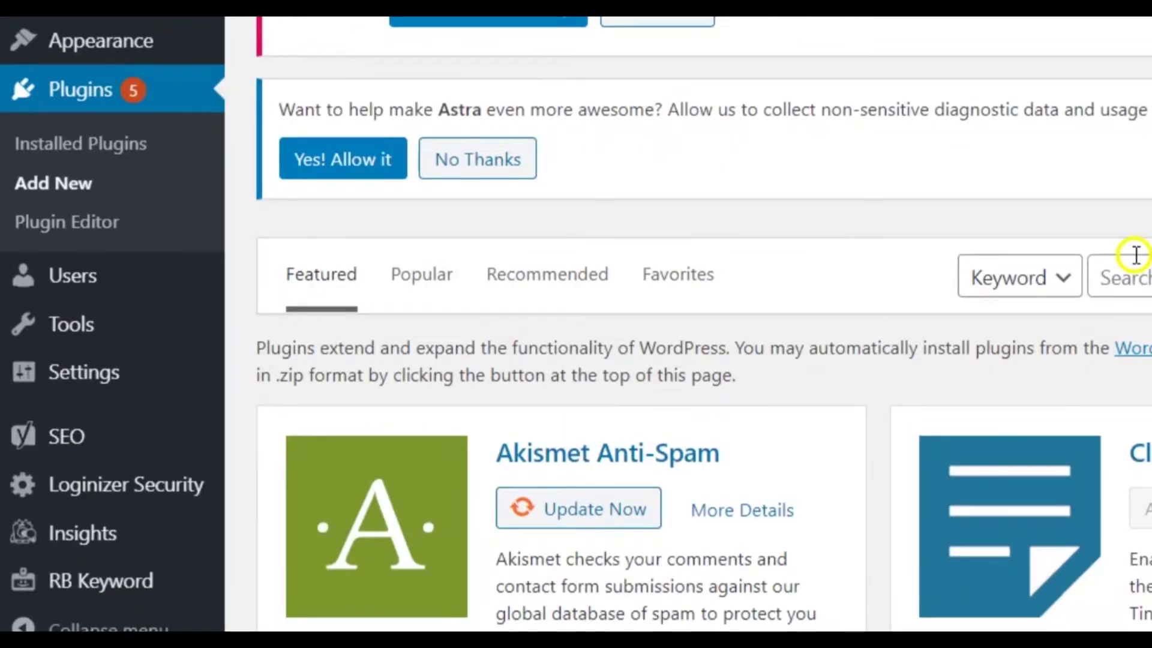
{"action": "left_click", "coordinate": [1127, 276]}
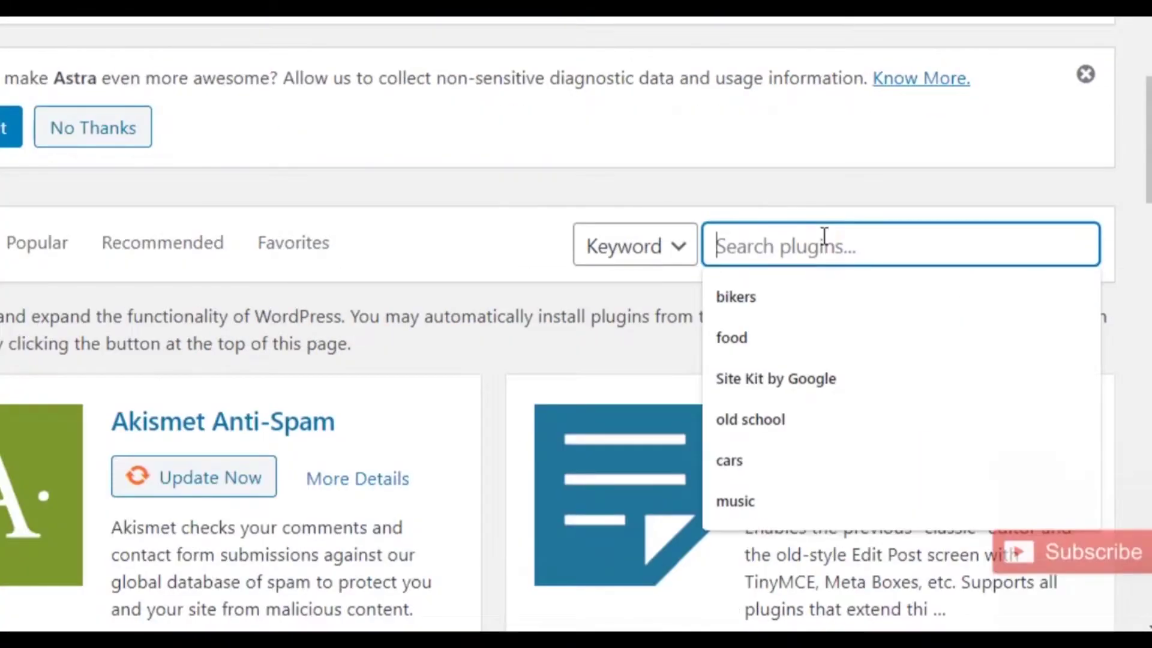
{"action": "type", "text": "inser"}
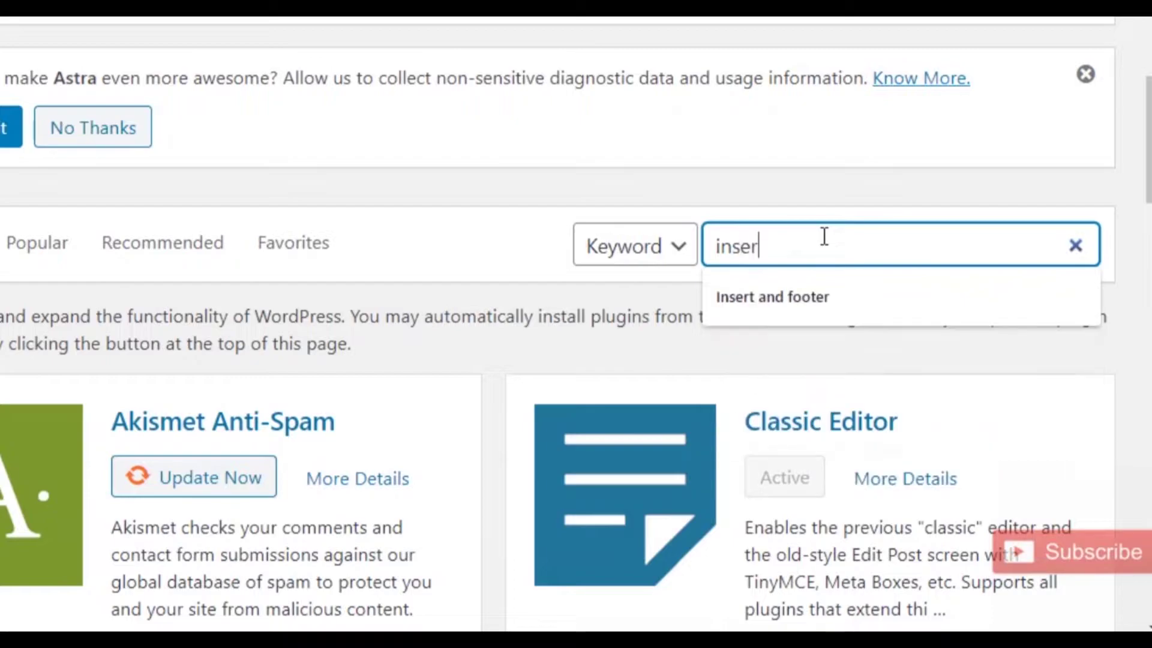
{"action": "key", "text": "Down"}
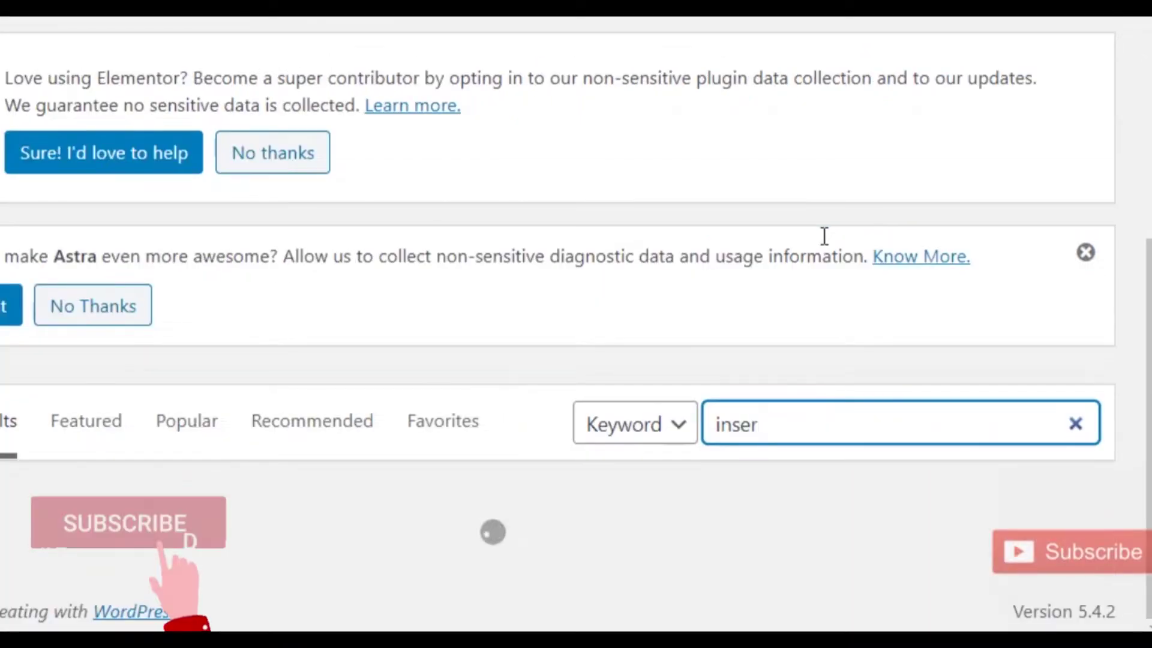
{"action": "left_click", "coordinate": [807, 413]}
{"action": "type", "text": "t"}
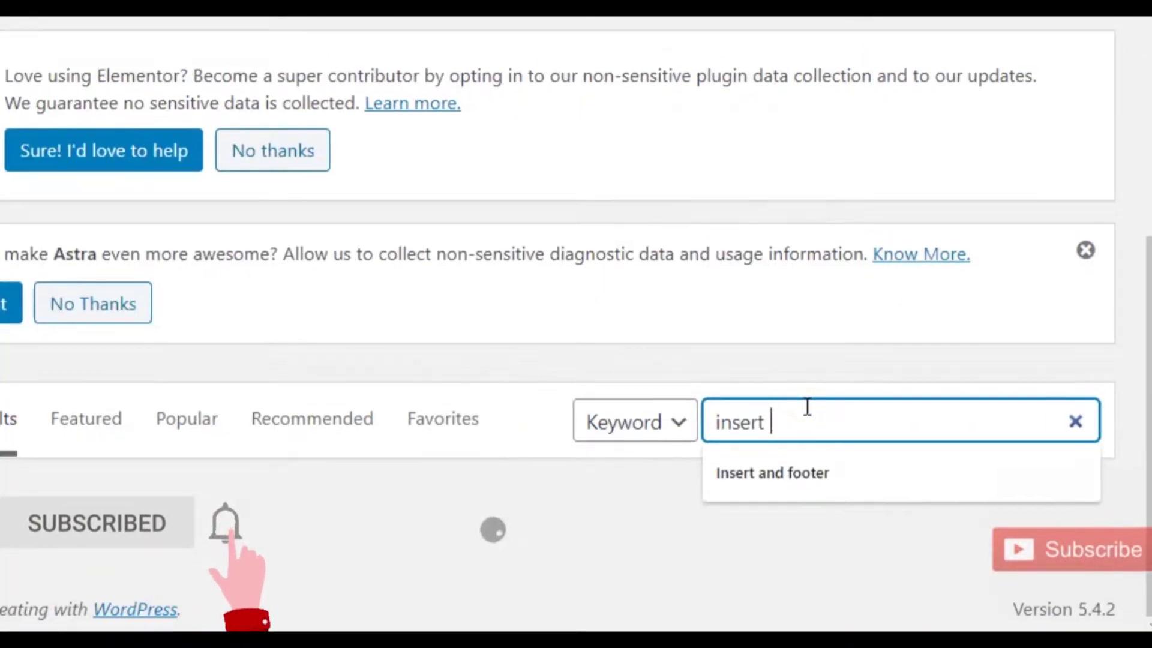
{"action": "type", "text": " h"}
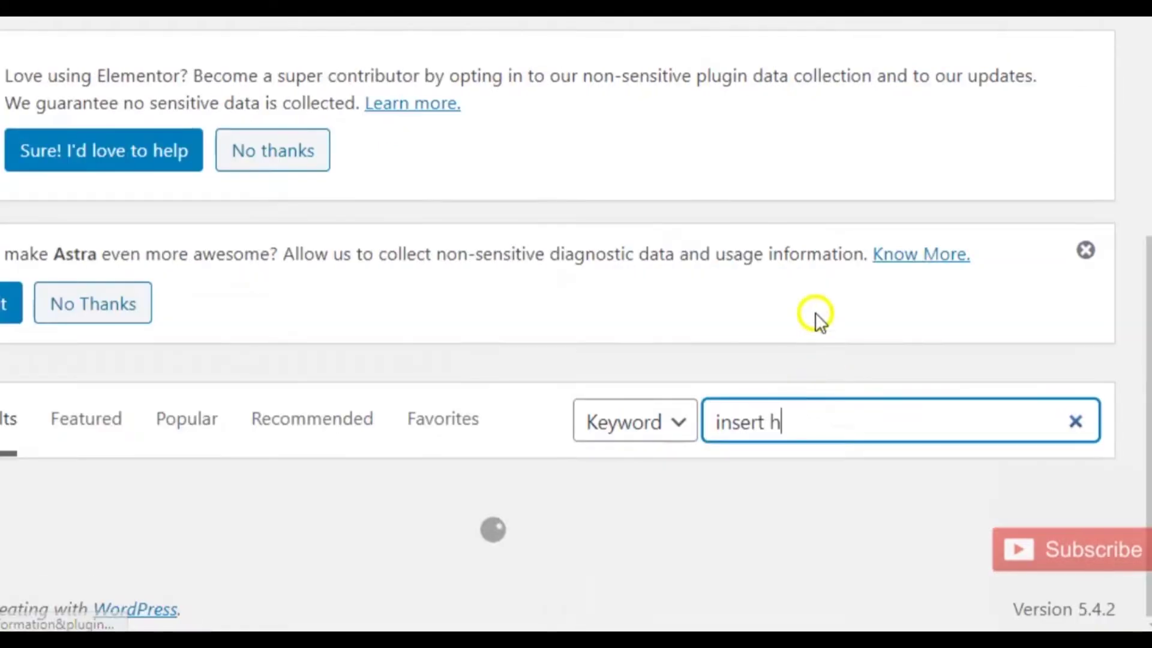
{"action": "left_click", "coordinate": [807, 420]}
{"action": "left_click", "coordinate": [806, 420]}
{"action": "type", "text": "ead"}
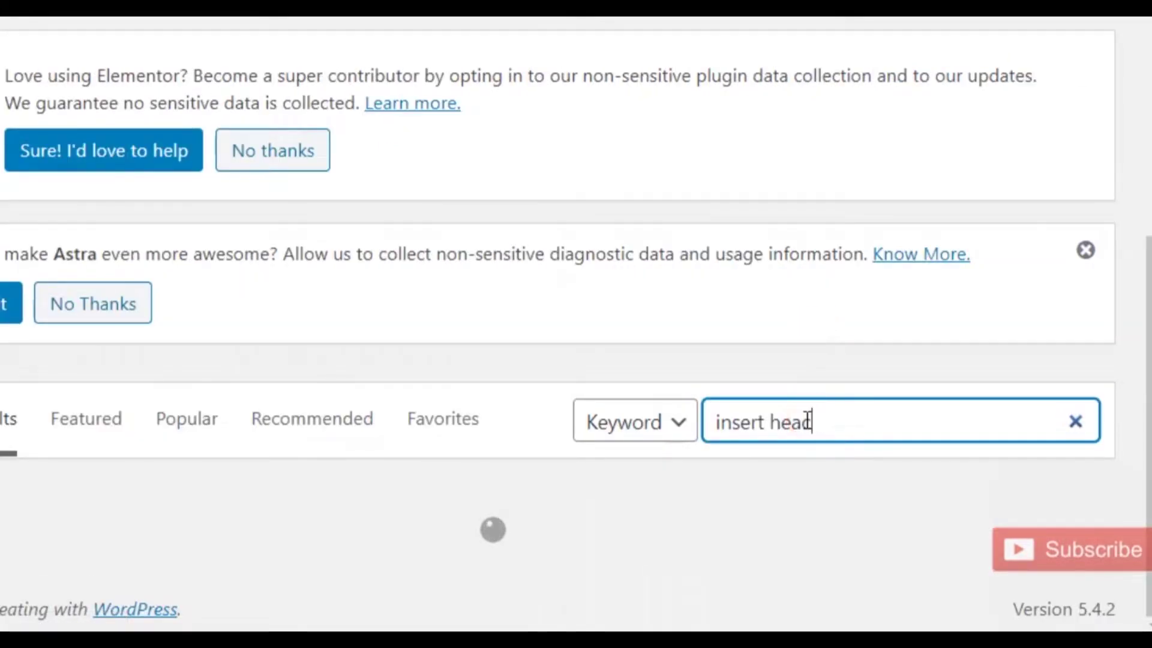
{"action": "type", "text": "er an"}
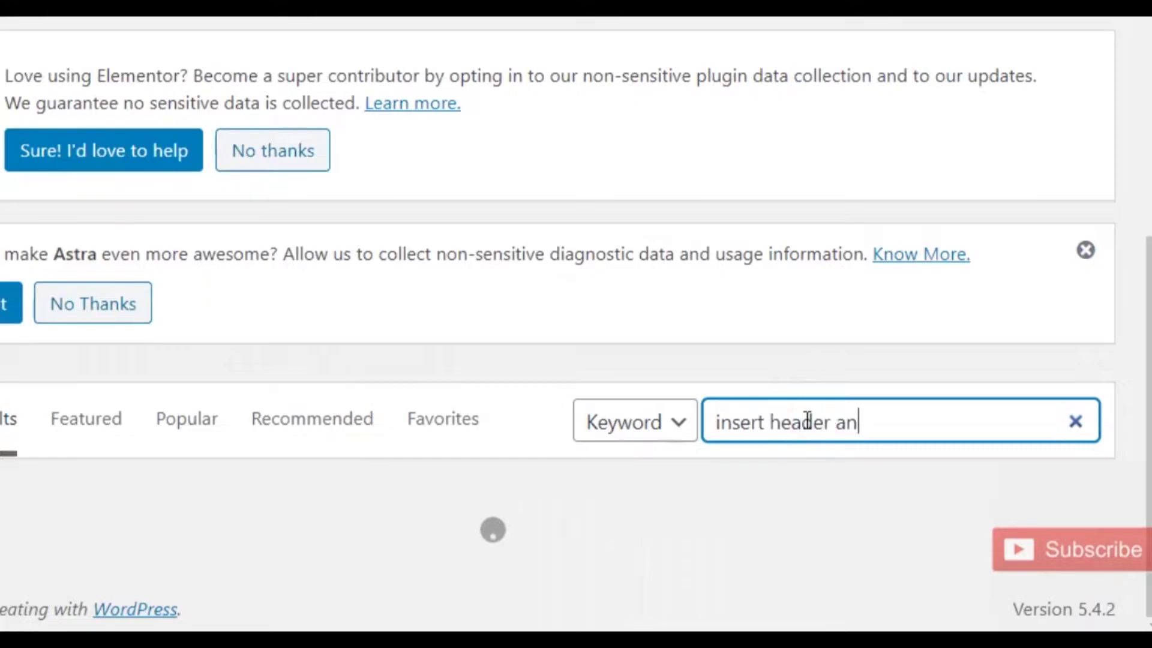
{"action": "type", "text": "d footer"}
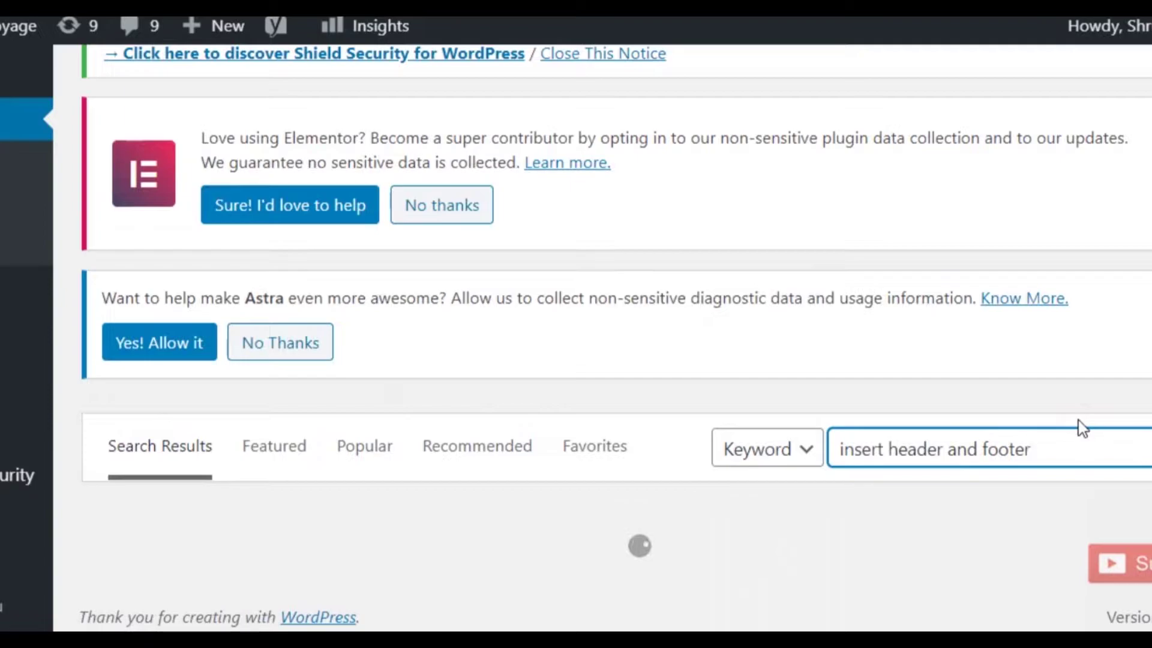
{"action": "scroll", "coordinate": [1049, 427], "scroll_direction": "down", "scroll_amount": 3}
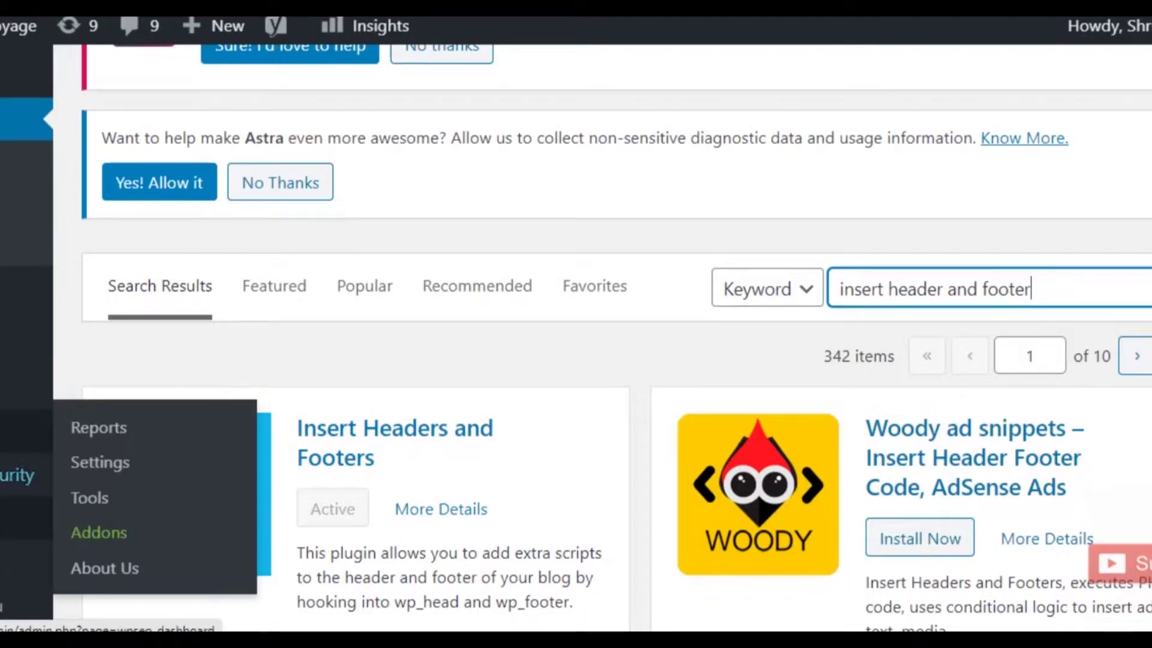
{"action": "scroll", "coordinate": [24, 429], "scroll_direction": "down", "scroll_amount": 5}
Open Settings > Insert Headers and Footers in WordPress.
{"action": "mouse_move", "coordinate": [52, 426]}
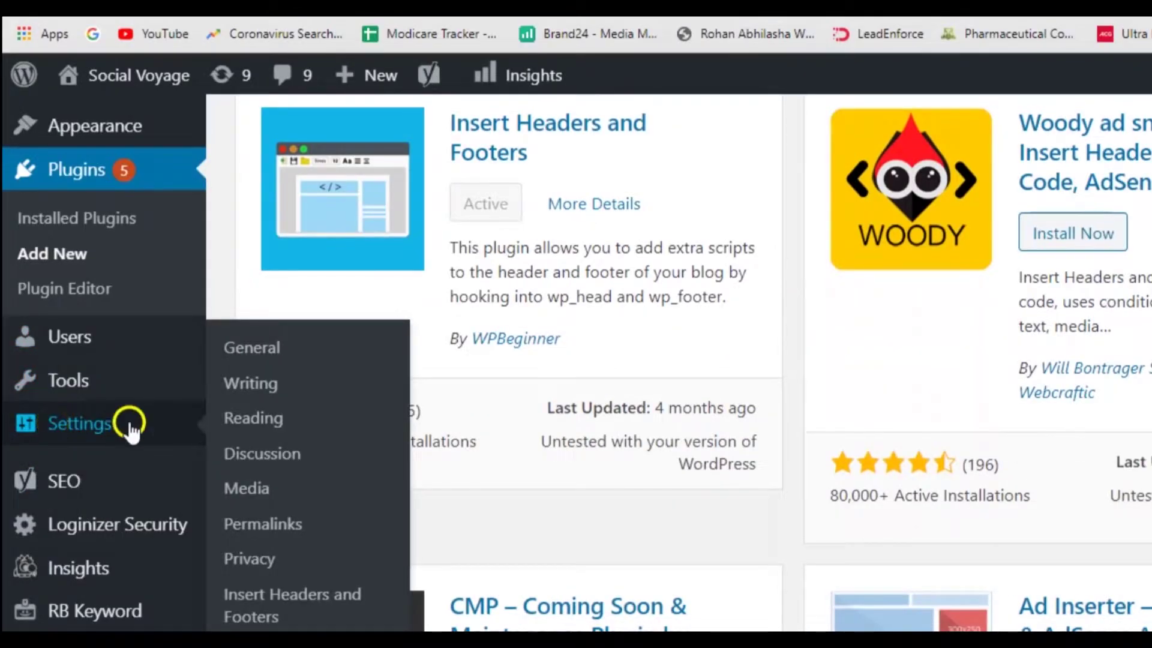
{"action": "left_click", "coordinate": [262, 618]}
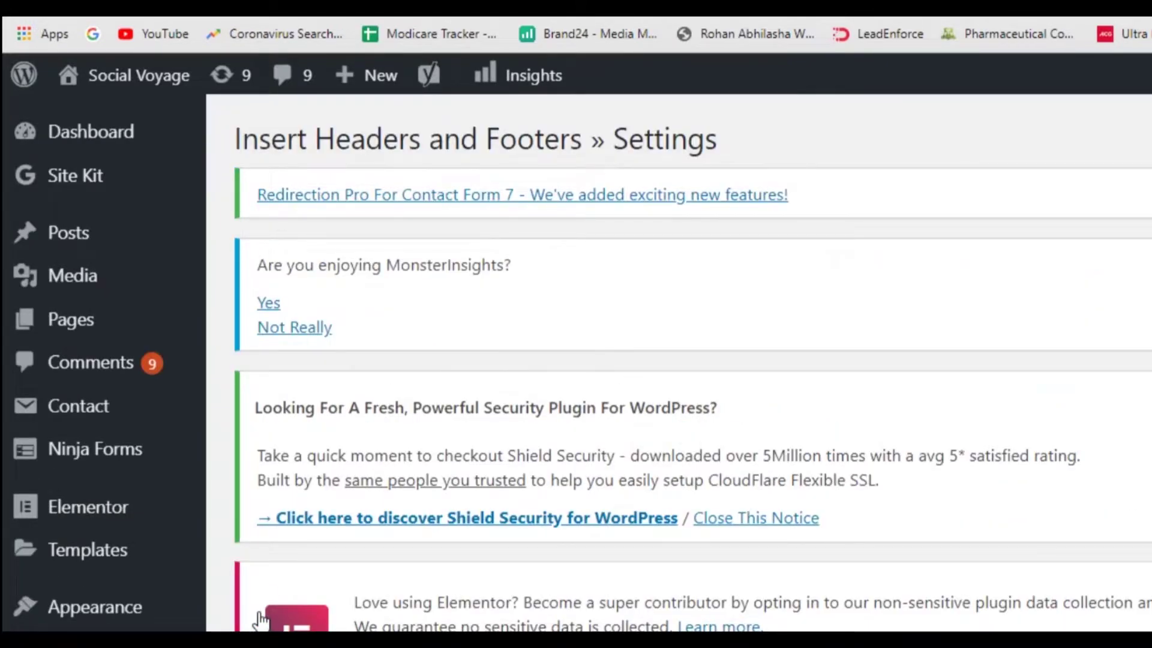
{"action": "scroll", "coordinate": [545, 351], "scroll_direction": "down", "scroll_amount": 5}
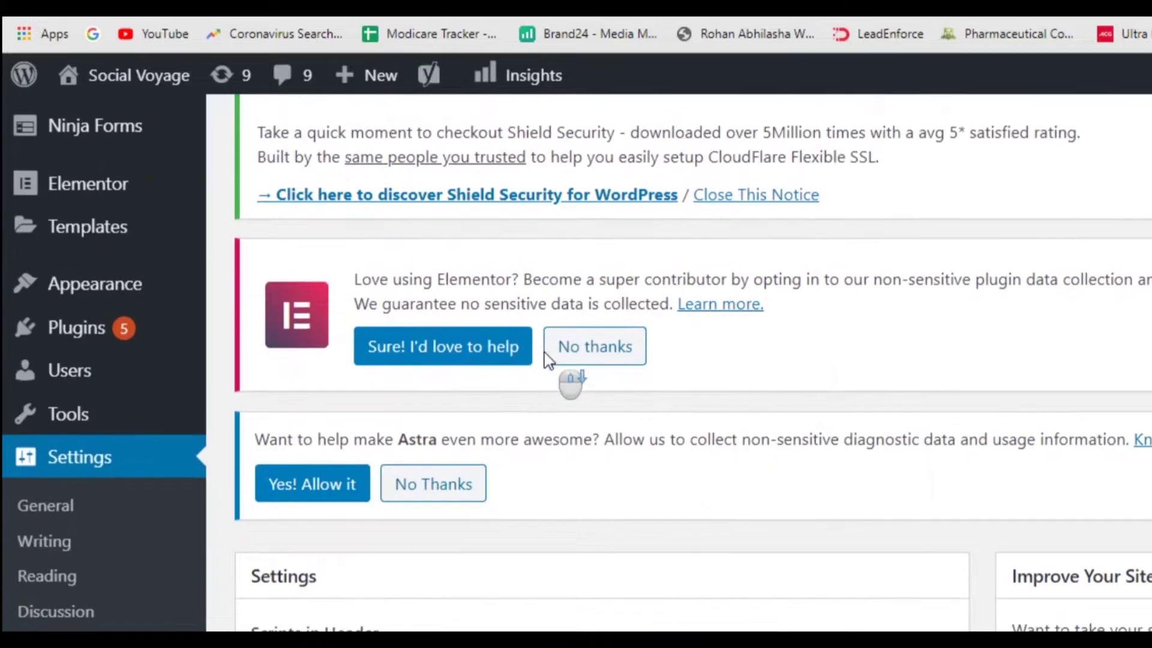
{"action": "scroll", "coordinate": [545, 352], "scroll_direction": "down", "scroll_amount": 6}
Paste into Scripts in Header, undo the wrong YouTube link, and return to the Facebook pixel window.
{"action": "left_click", "coordinate": [305, 320]}
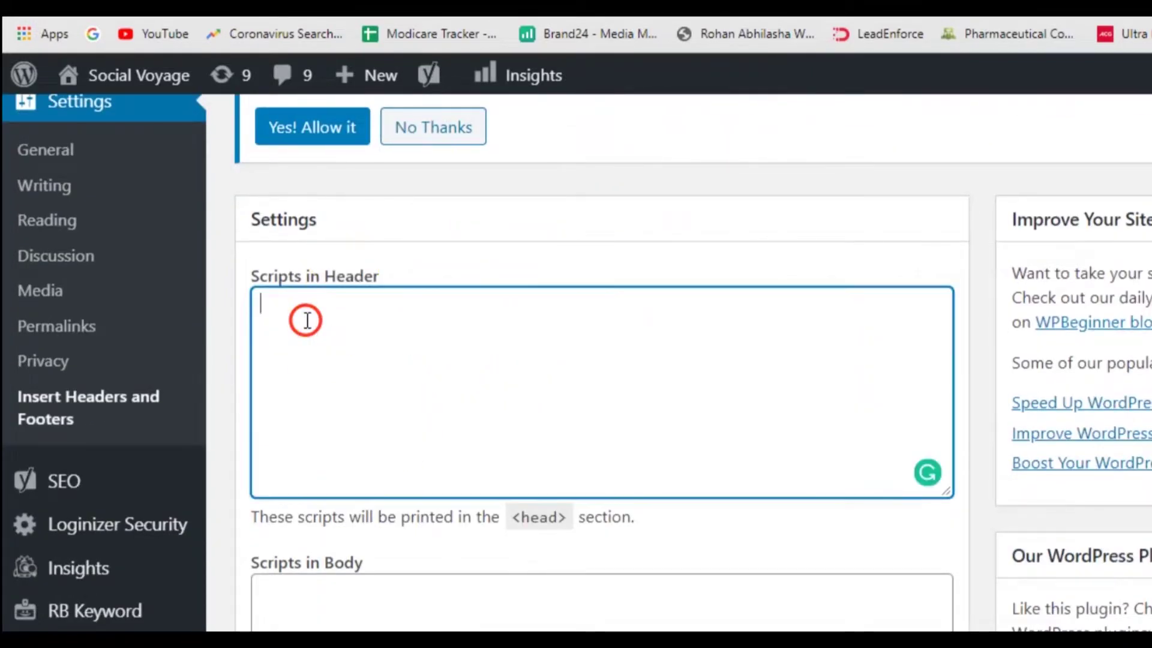
{"action": "key", "text": "ctrl+v"}
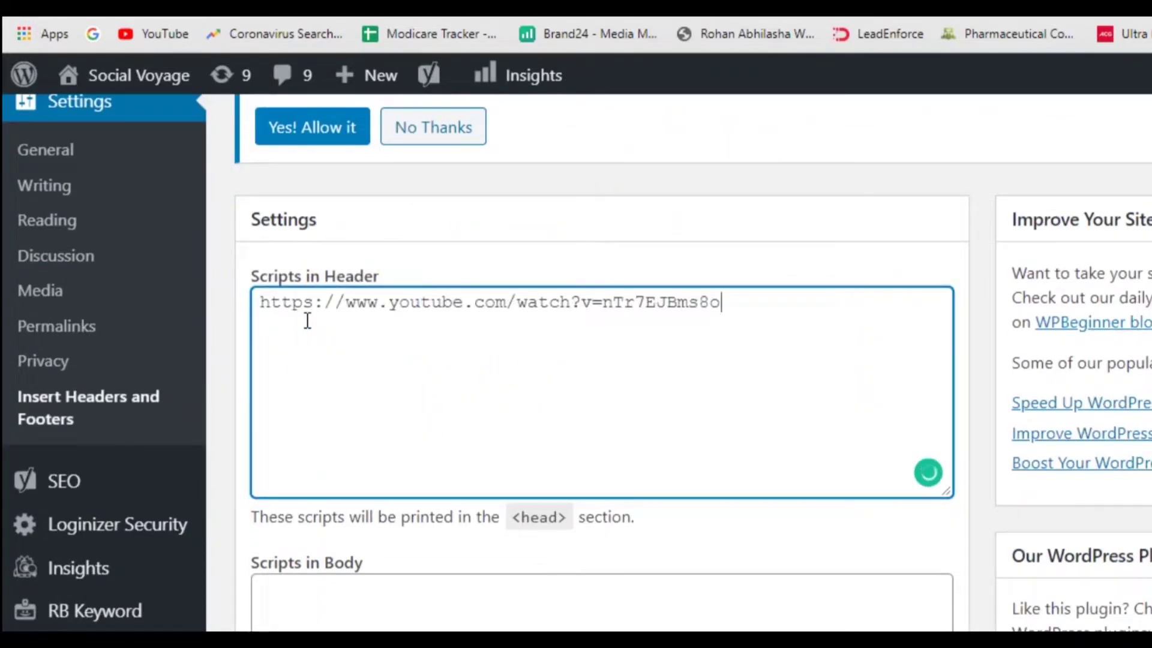
{"action": "key", "text": "ctrl+z"}
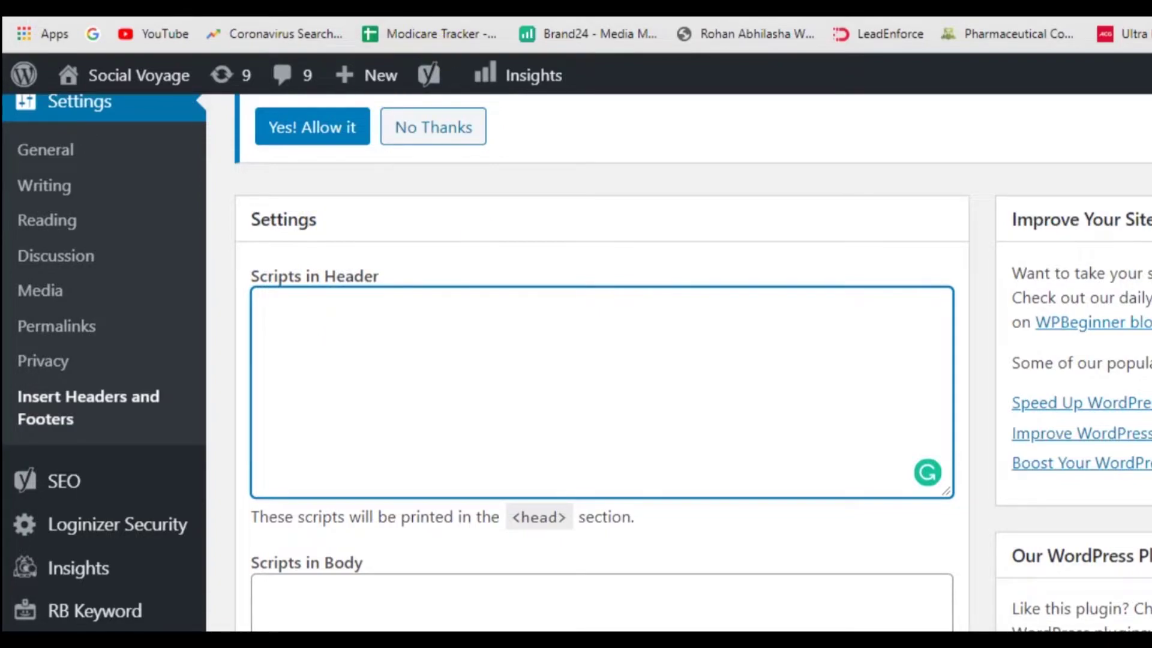
{"action": "left_click", "coordinate": [776, 643]}
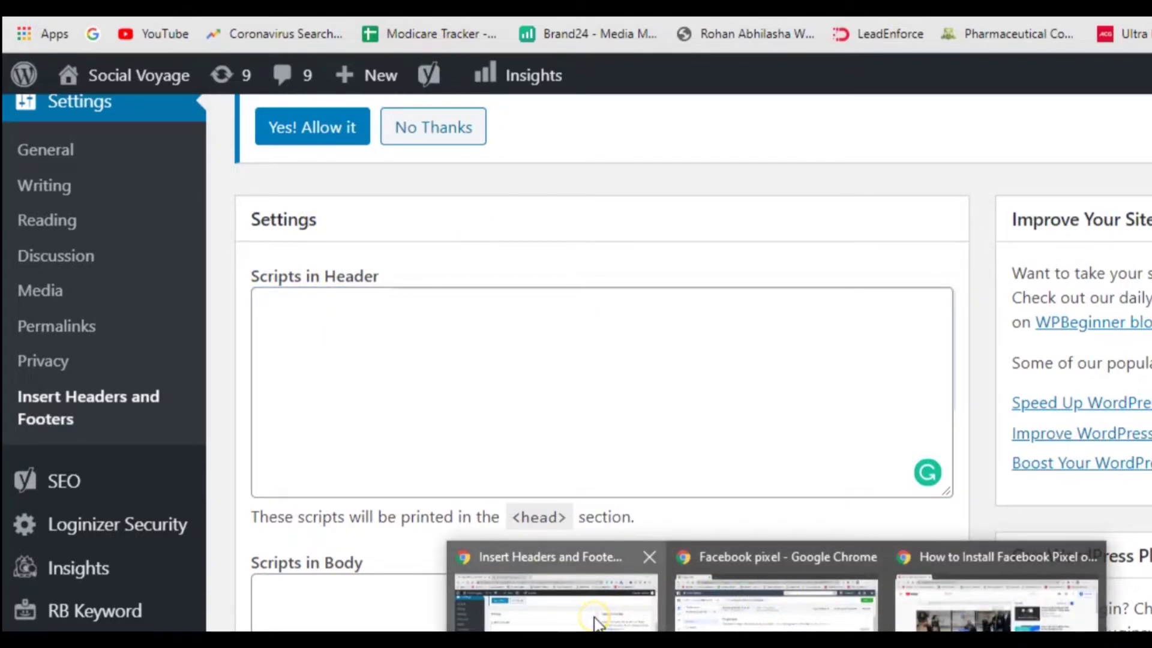
{"action": "left_click", "coordinate": [768, 621]}
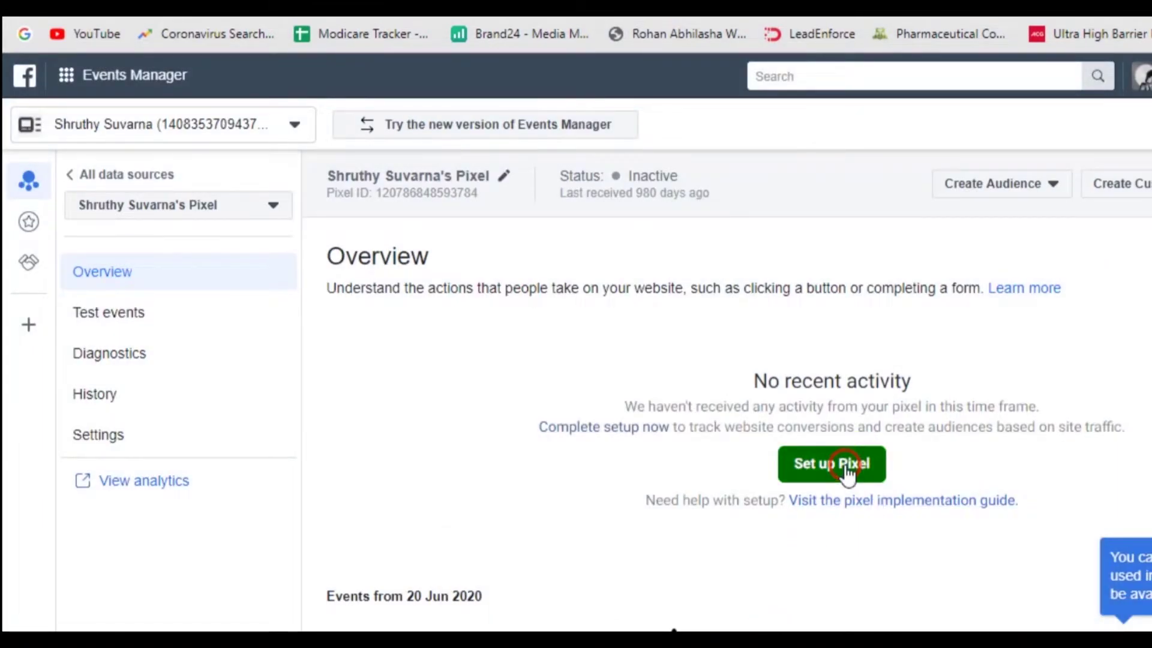
Reopen Set up Pixel, choose manual install, copy the base code, and continue past that step.
{"action": "left_click", "coordinate": [842, 465]}
{"action": "left_click", "coordinate": [630, 440]}
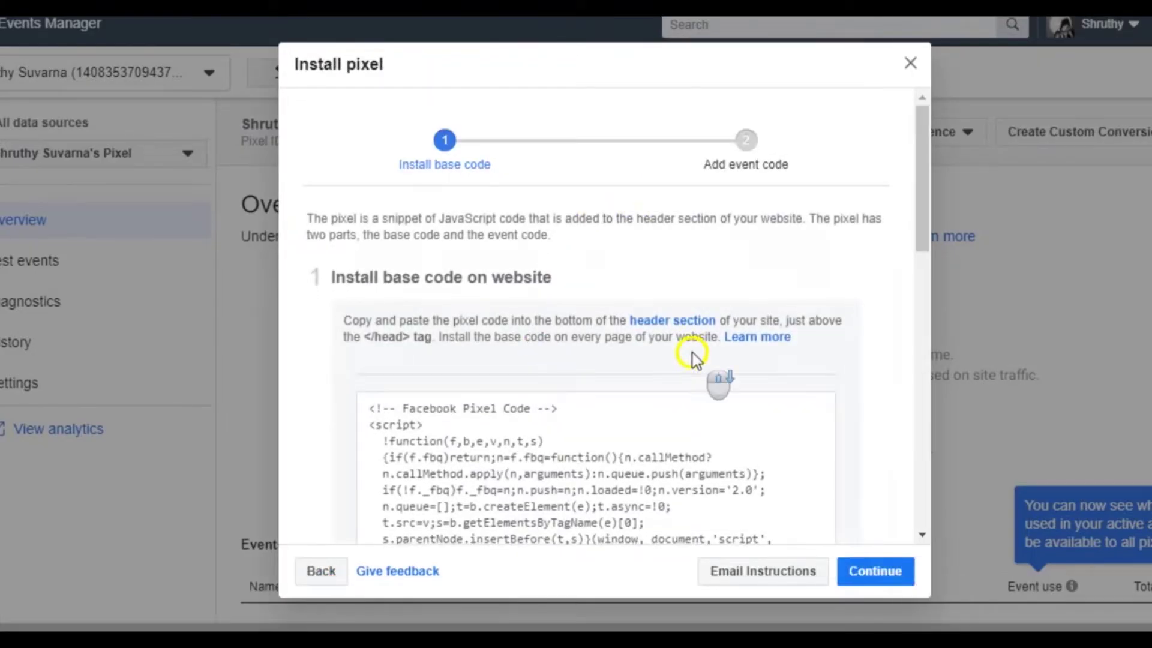
{"action": "scroll", "coordinate": [693, 359], "scroll_direction": "down", "scroll_amount": 8}
{"action": "scroll", "coordinate": [693, 358], "scroll_direction": "up", "scroll_amount": 4}
{"action": "mouse_move", "coordinate": [571, 420]}
{"action": "left_click", "coordinate": [594, 318]}
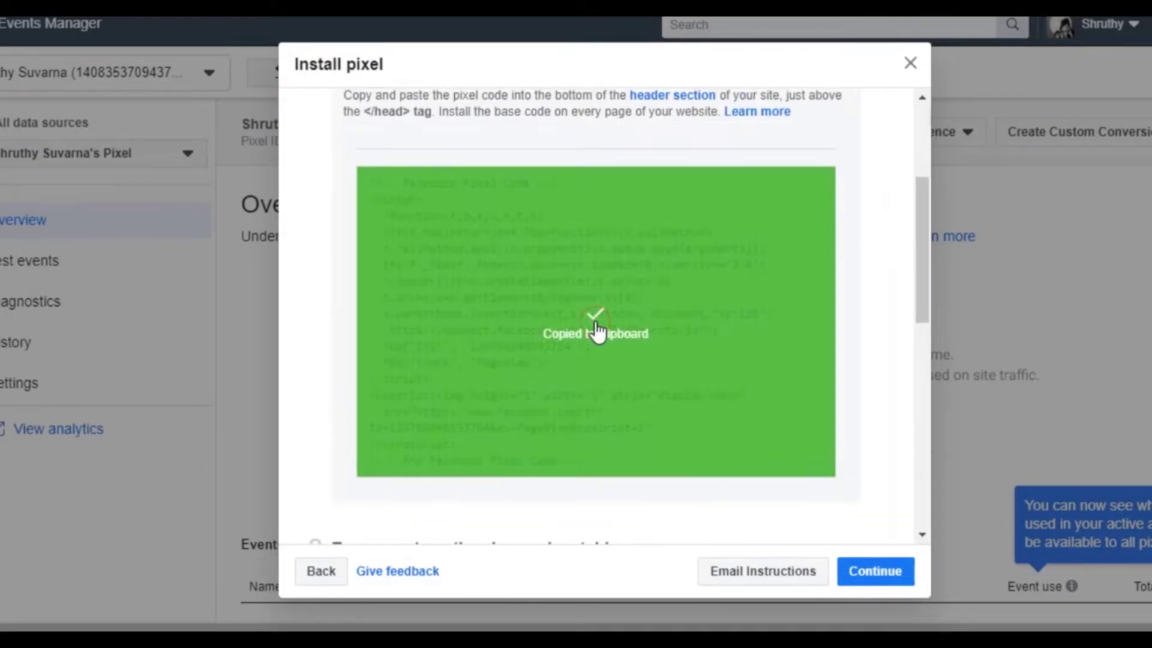
{"action": "left_click", "coordinate": [871, 579]}
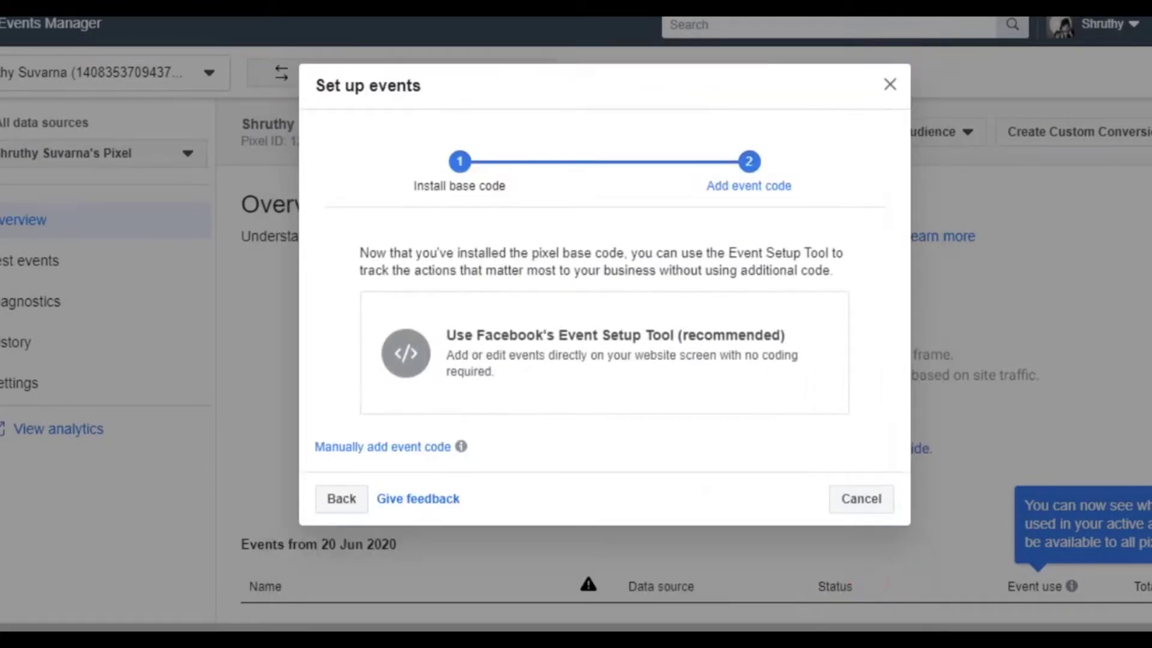
{"action": "left_click", "coordinate": [514, 570]}
Paste the Facebook Pixel base code into Scripts in Header and save the Insert Headers and Footers settings.
{"action": "left_click", "coordinate": [282, 268]}
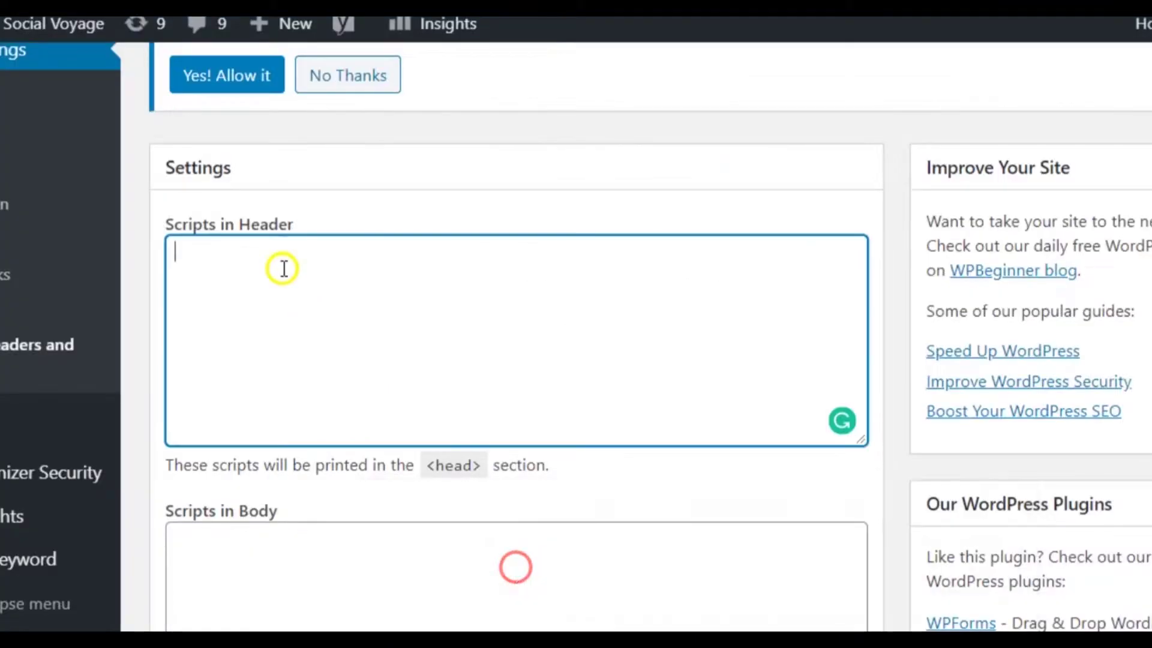
{"action": "key", "text": "ctrl+v"}
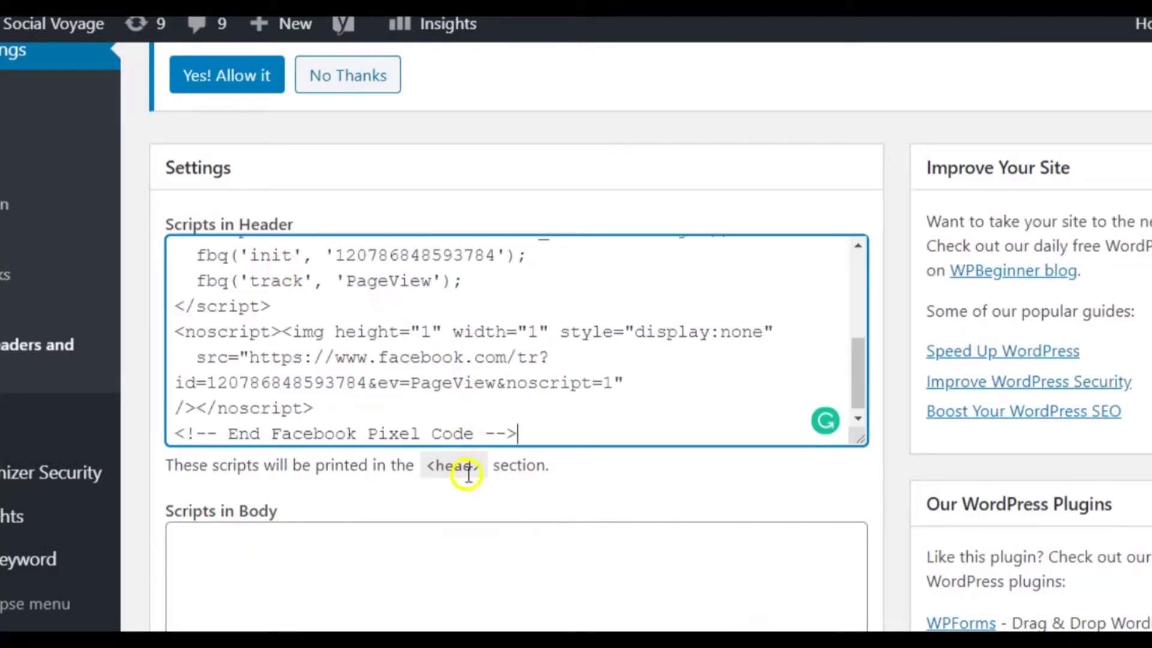
{"action": "scroll", "coordinate": [465, 472], "scroll_direction": "down", "scroll_amount": 1}
{"action": "scroll", "coordinate": [466, 473], "scroll_direction": "down", "scroll_amount": 7}
{"action": "left_click", "coordinate": [196, 461]}
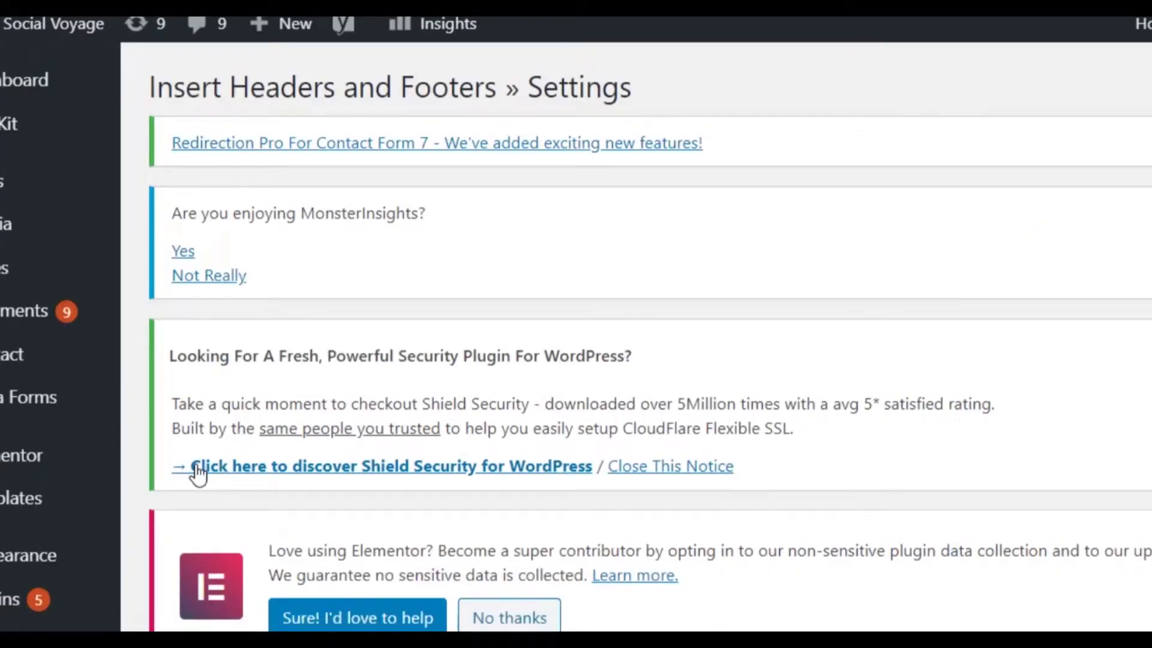
{"action": "scroll", "coordinate": [582, 511], "scroll_direction": "down", "scroll_amount": 10}
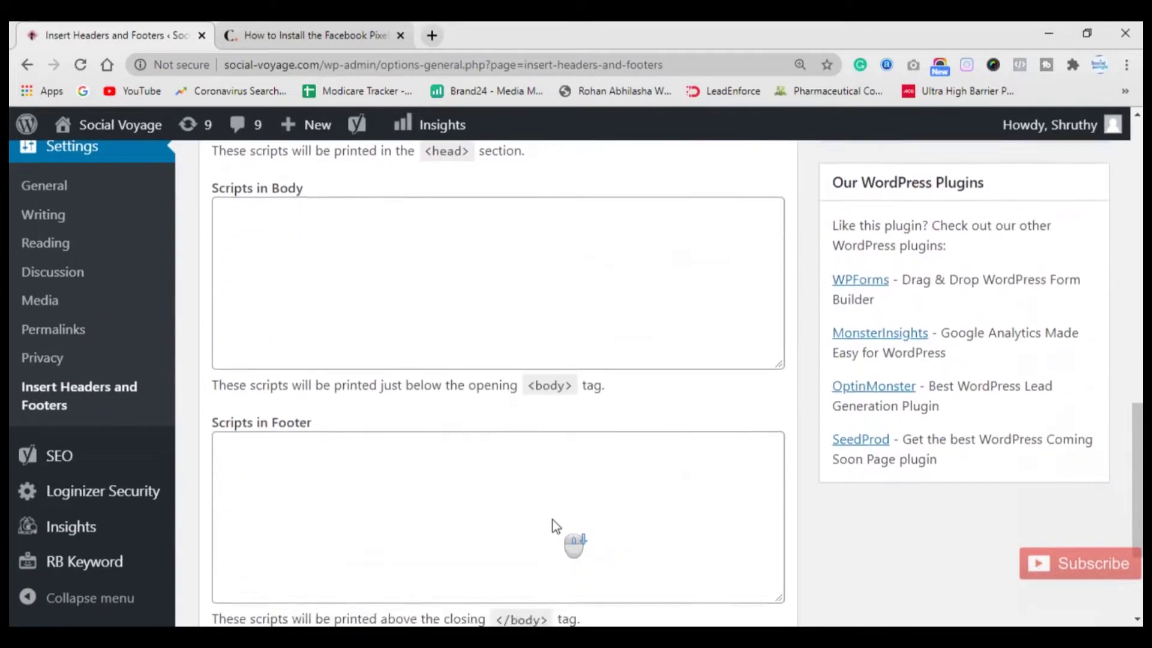
{"action": "scroll", "coordinate": [552, 520], "scroll_direction": "down", "scroll_amount": 3}
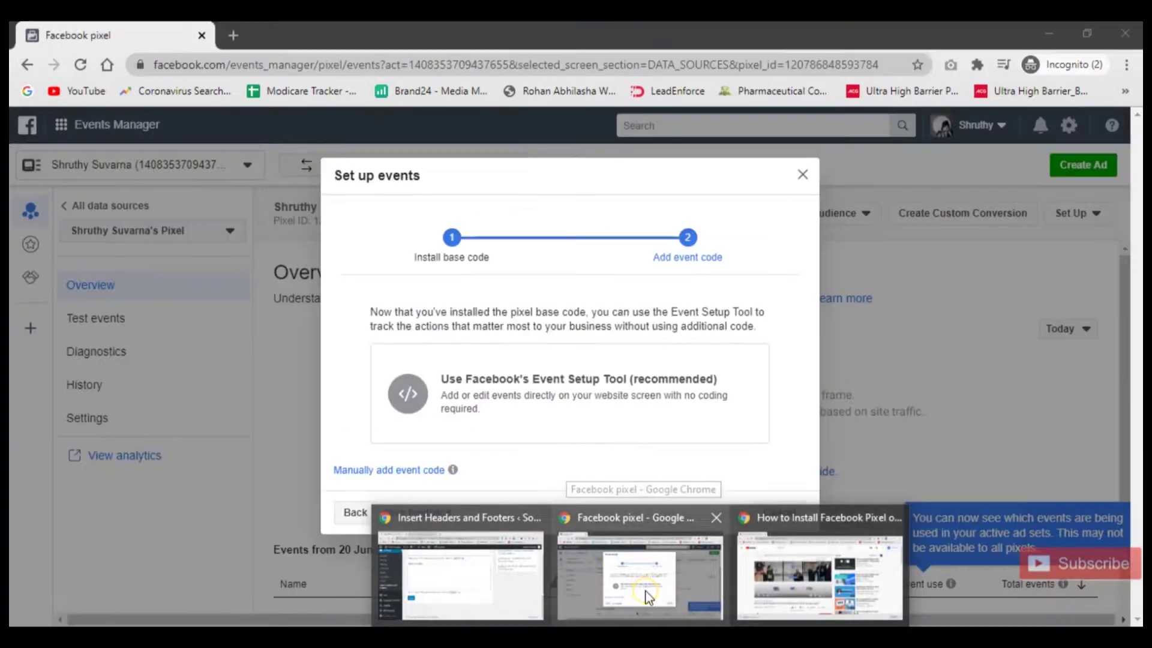
Cancel Set up events and reload the pixel overview, which still shows the pixel Inactive.
{"action": "left_click", "coordinate": [648, 597]}
{"action": "left_click", "coordinate": [796, 521]}
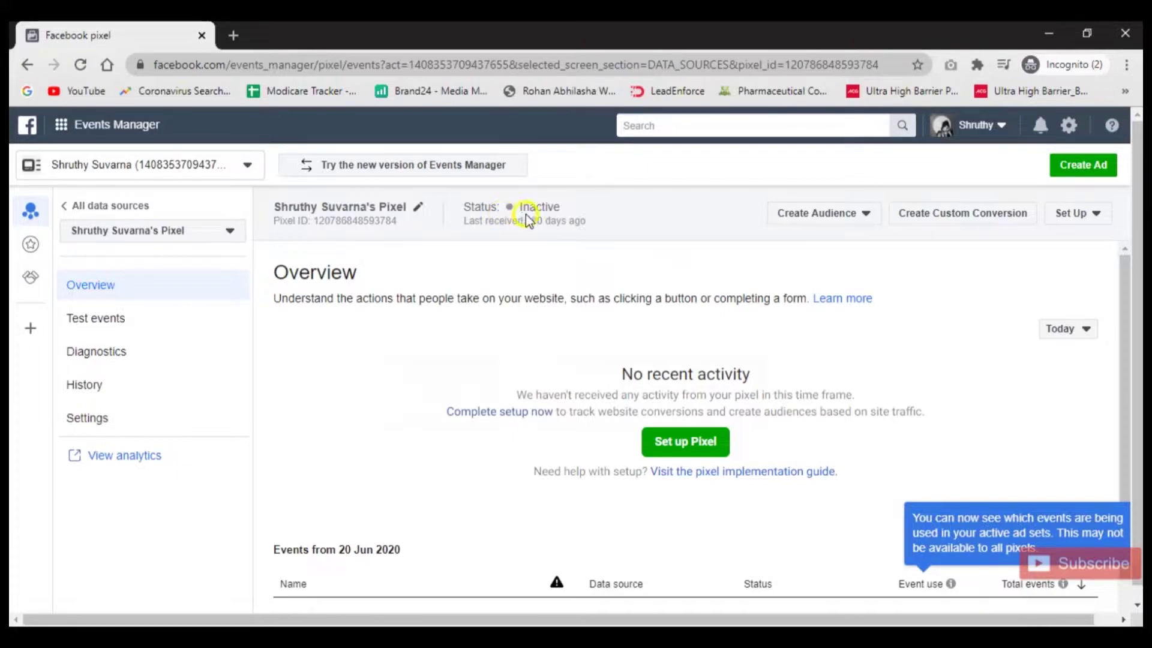
{"action": "left_click", "coordinate": [82, 65]}
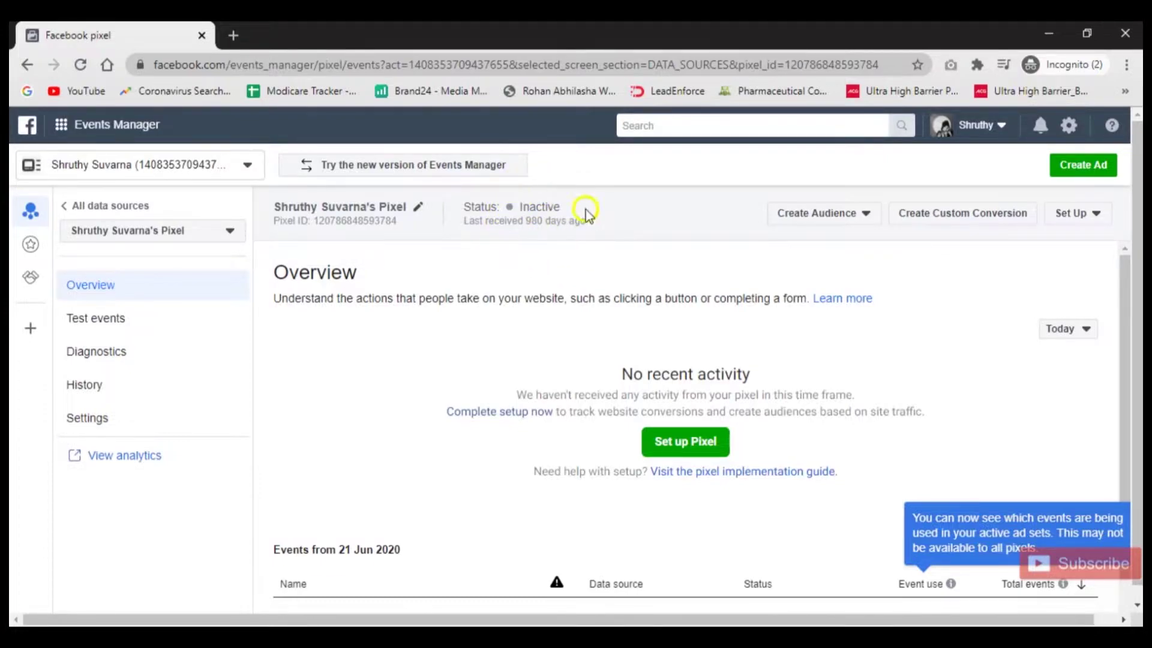
{"action": "scroll", "coordinate": [765, 330], "scroll_direction": "down", "scroll_amount": 3}
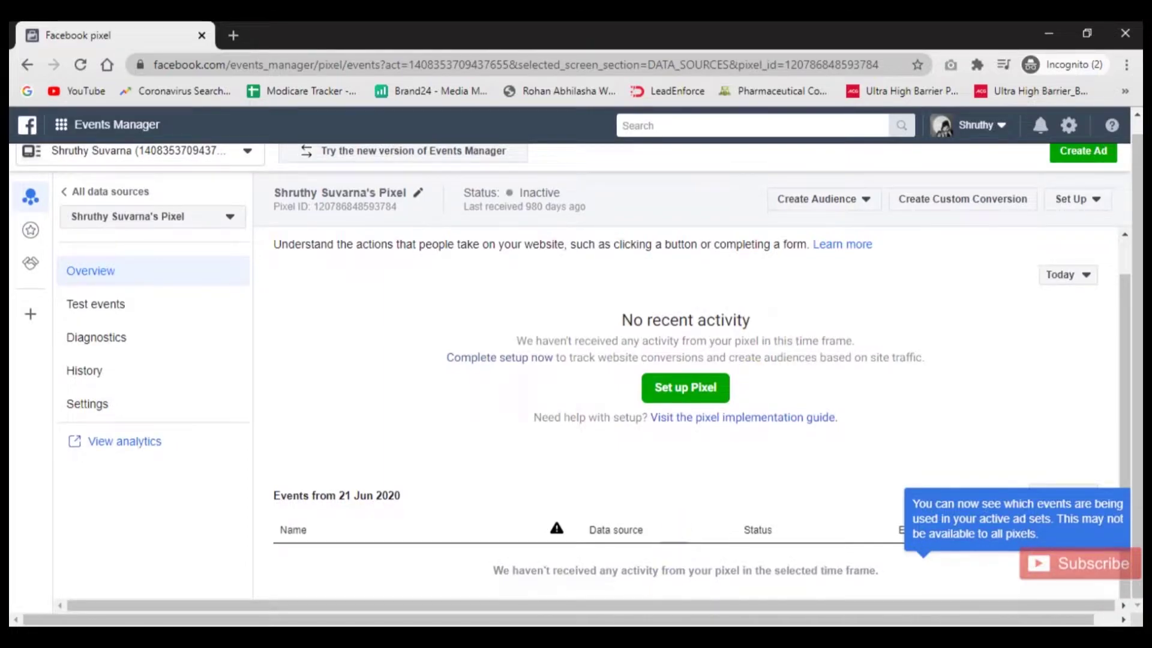
{"action": "mouse_move", "coordinate": [640, 636]}
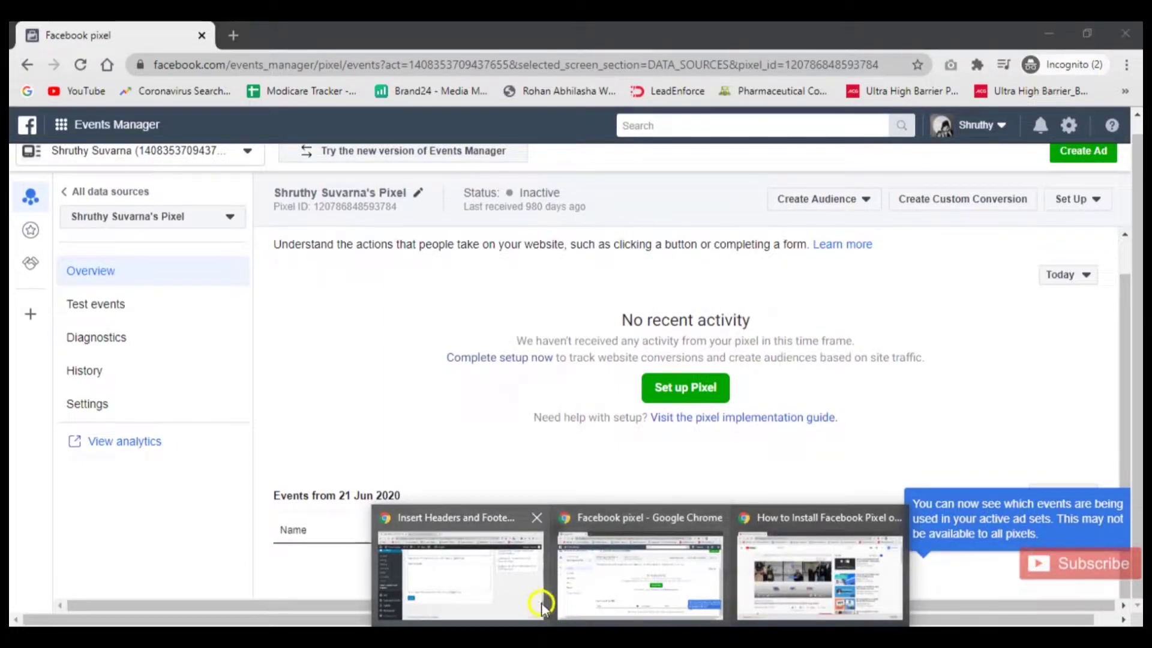
{"action": "left_click", "coordinate": [467, 585]}
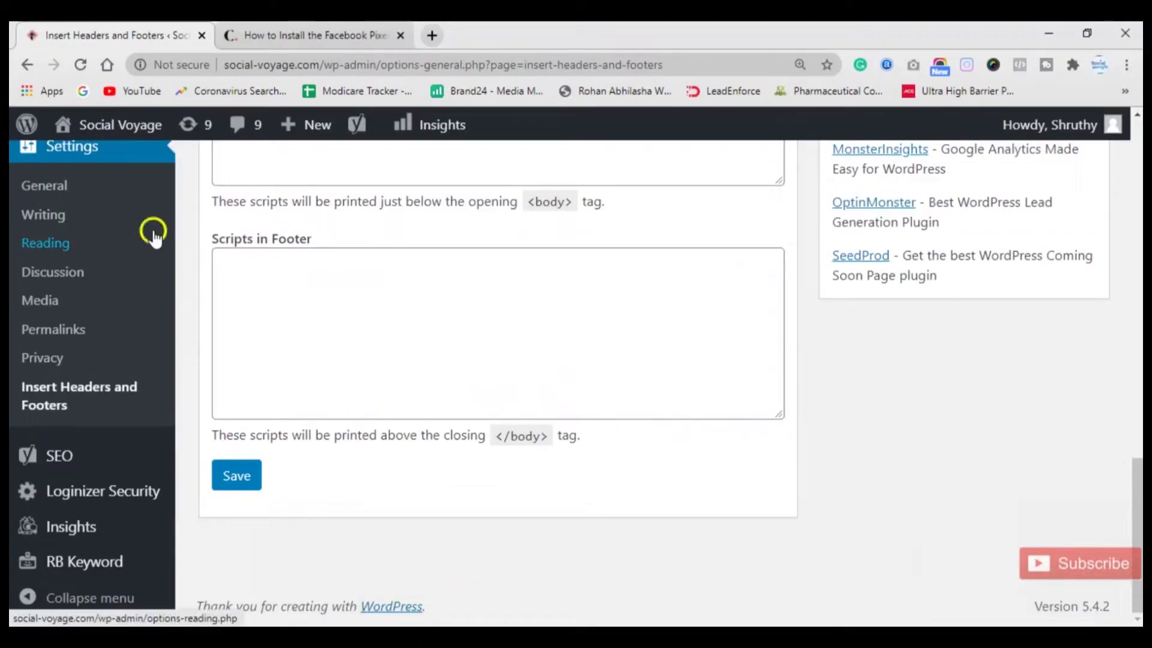
{"action": "scroll", "coordinate": [398, 243], "scroll_direction": "up", "scroll_amount": 10}
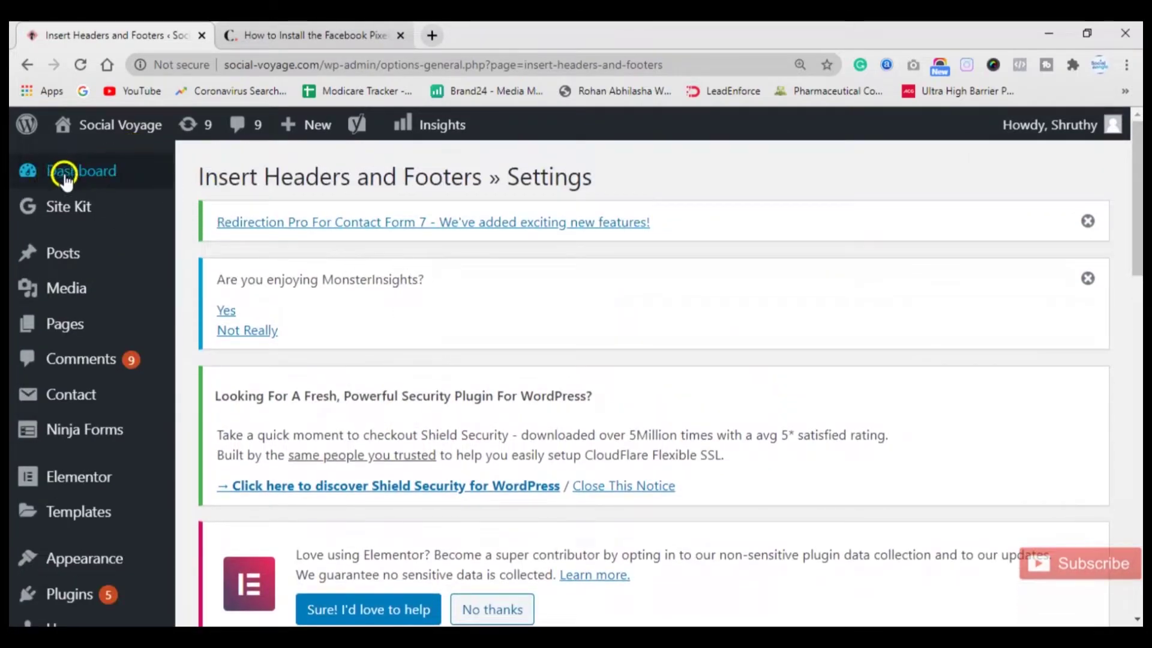
{"action": "mouse_move", "coordinate": [62, 197]}
{"action": "left_click", "coordinate": [53, 167]}
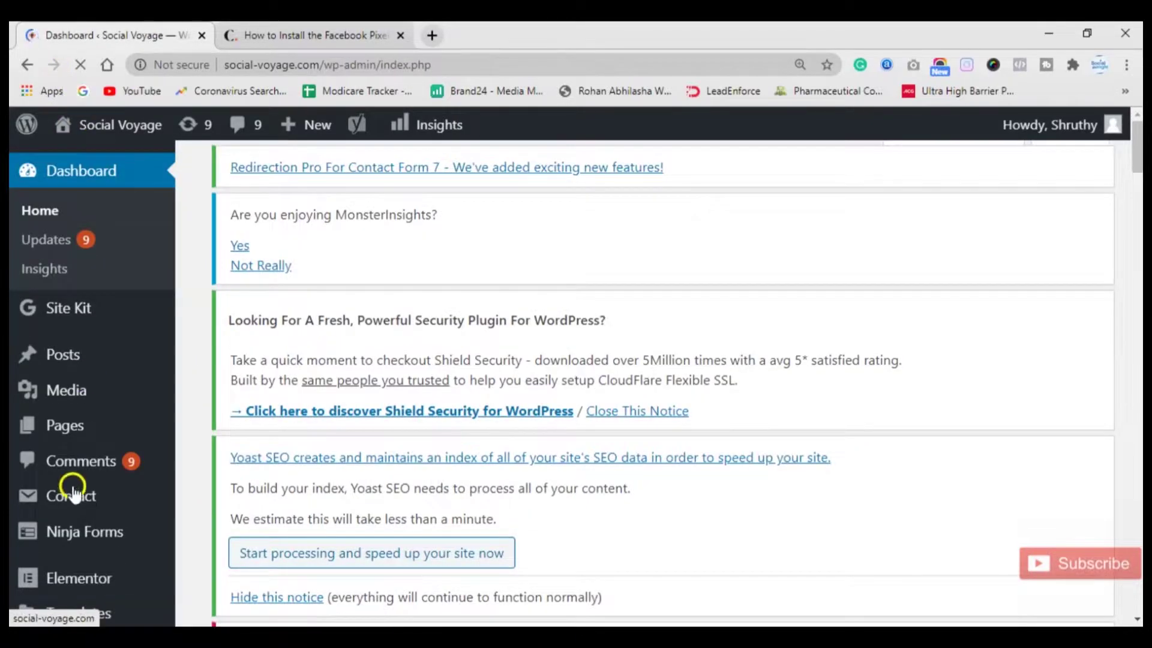
{"action": "scroll", "coordinate": [83, 466], "scroll_direction": "down", "scroll_amount": 4}
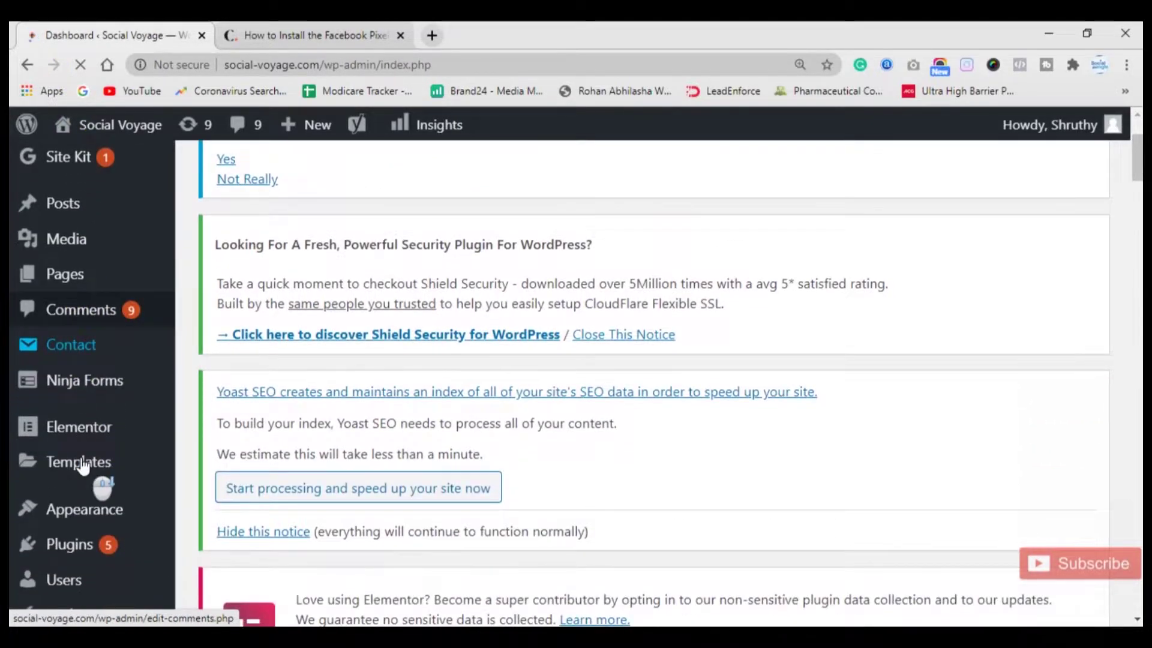
{"action": "mouse_move", "coordinate": [72, 412]}
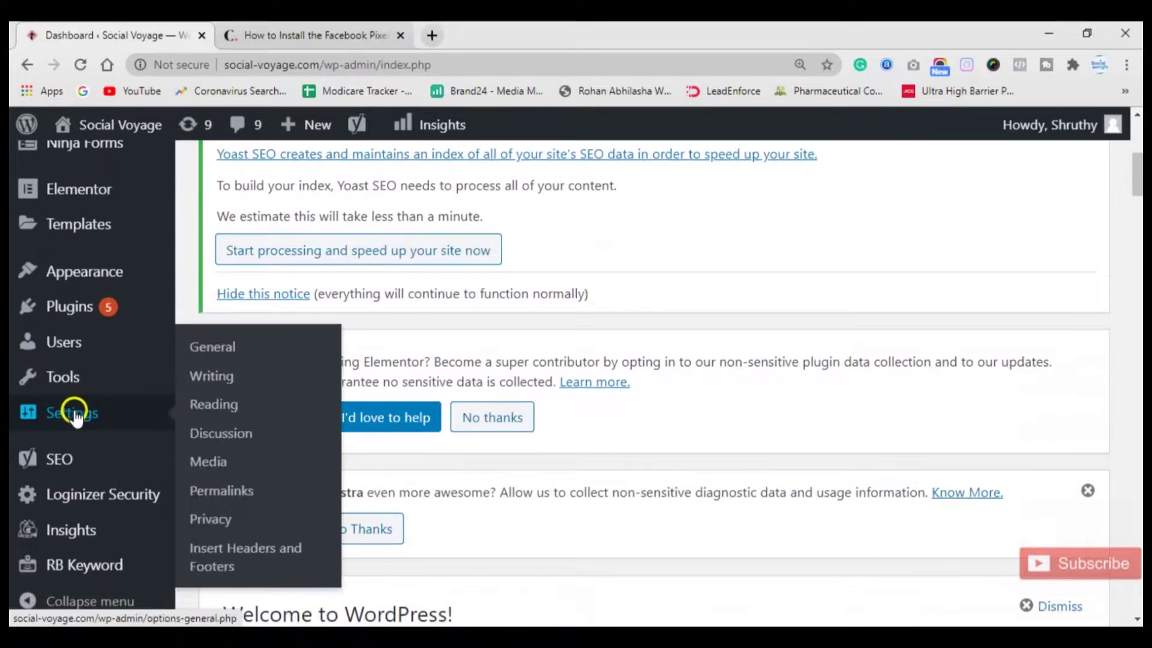
{"action": "left_click", "coordinate": [232, 573]}
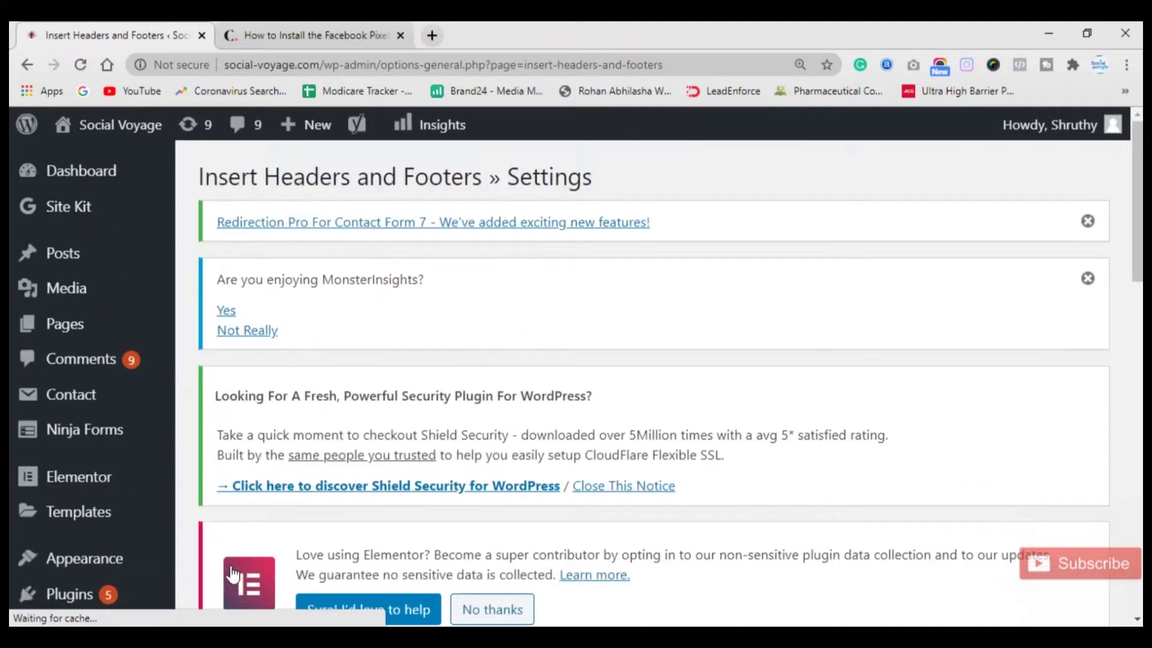
{"action": "scroll", "coordinate": [495, 499], "scroll_direction": "down", "scroll_amount": 10}
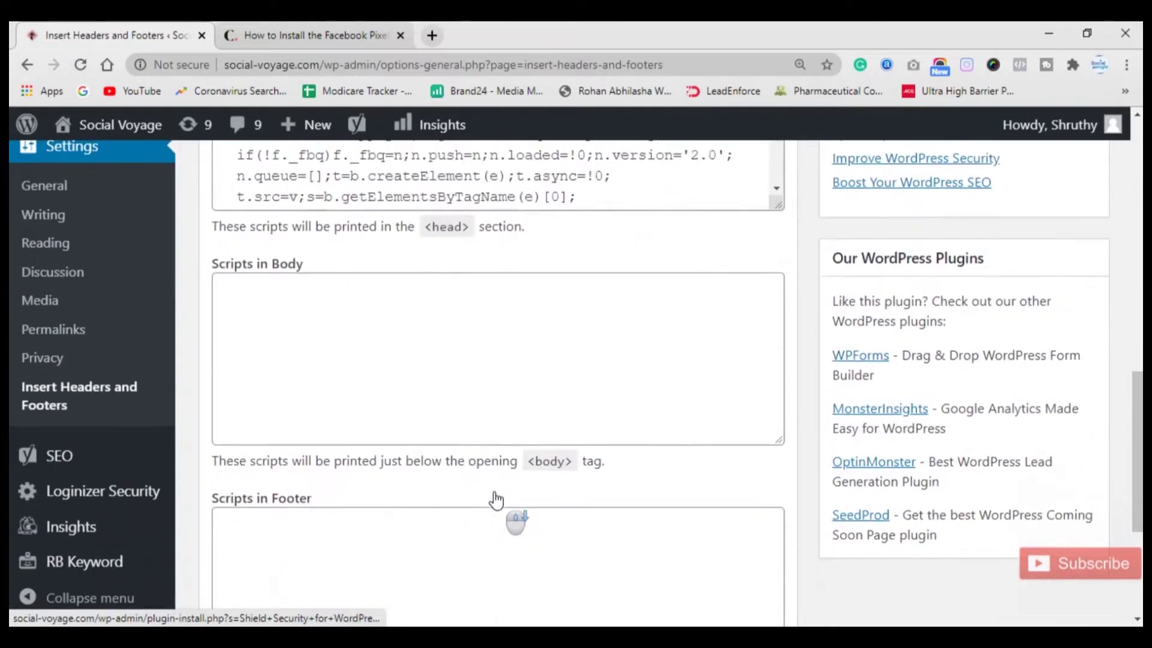
{"action": "scroll", "coordinate": [472, 248], "scroll_direction": "up", "scroll_amount": 2}
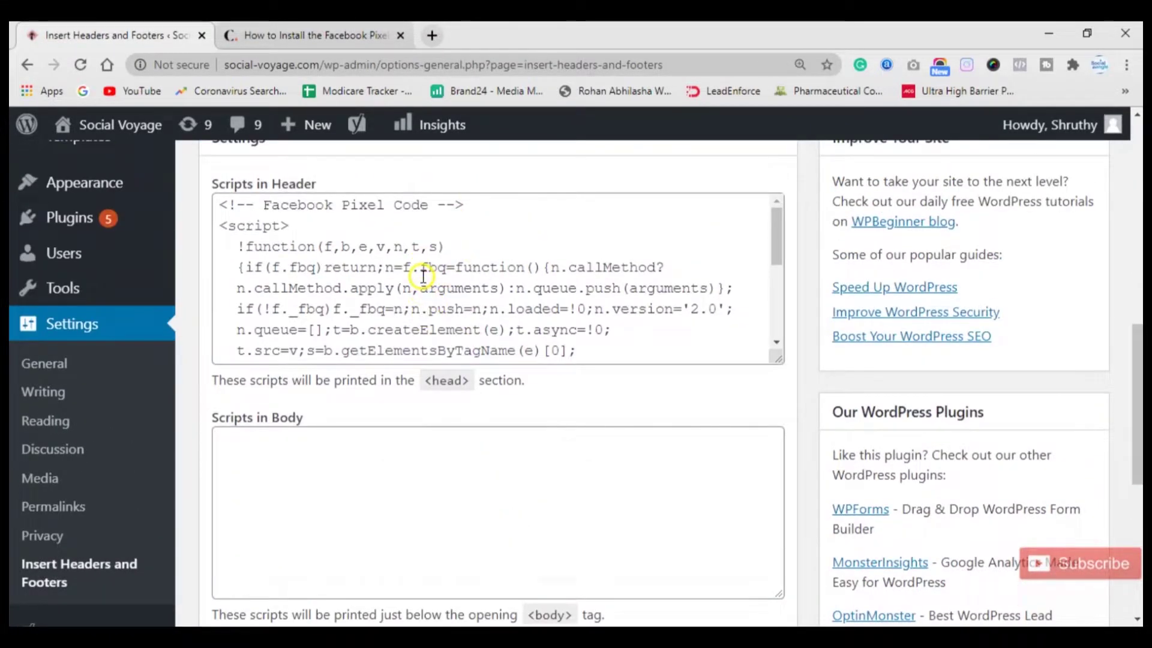
{"action": "left_click", "coordinate": [431, 35]}
Load social-voyage.com in a new tab and view its page source.
{"action": "type", "text": "social-voyage.com"}
{"action": "key", "text": "Return"}
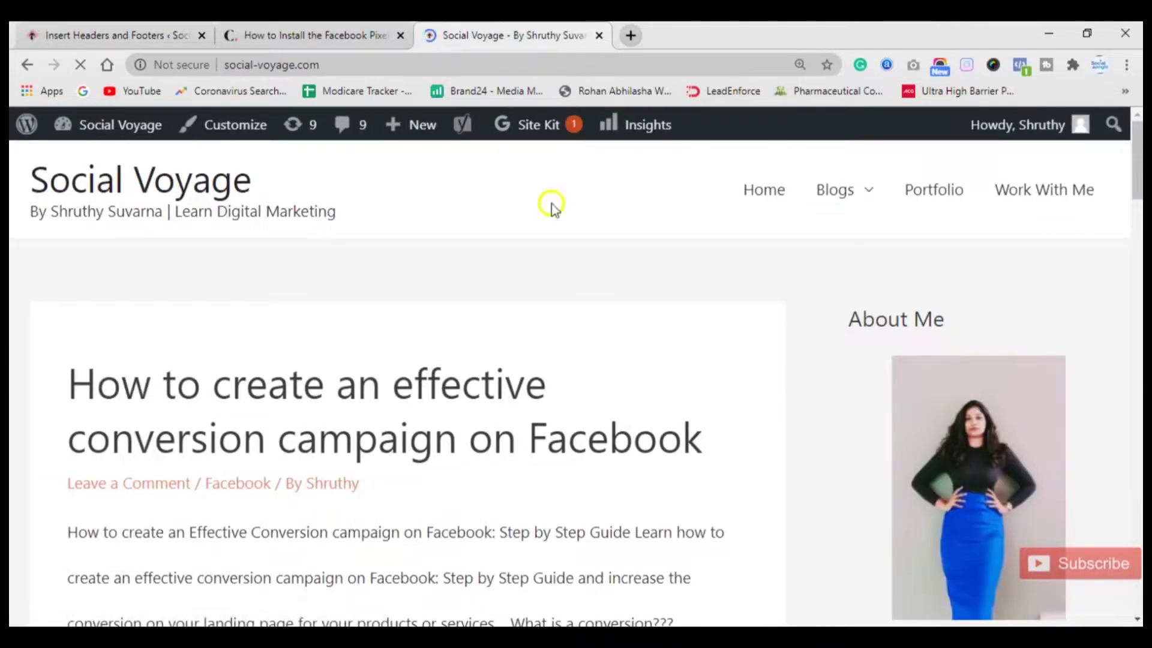
{"action": "right_click", "coordinate": [510, 302]}
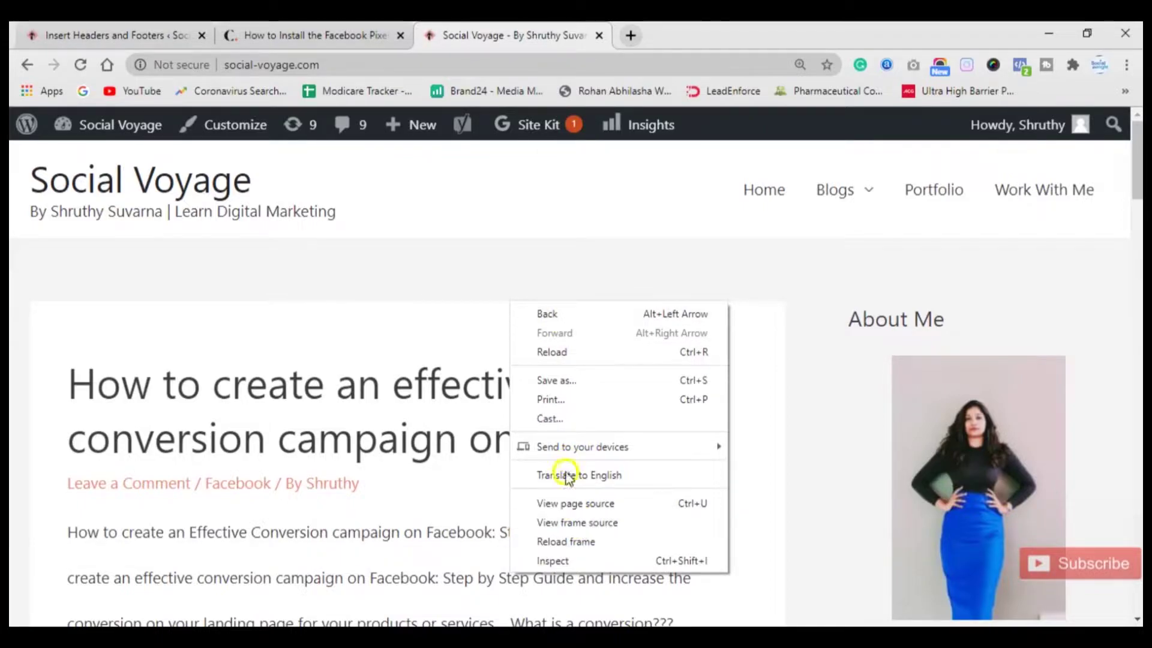
{"action": "left_click", "coordinate": [564, 505]}
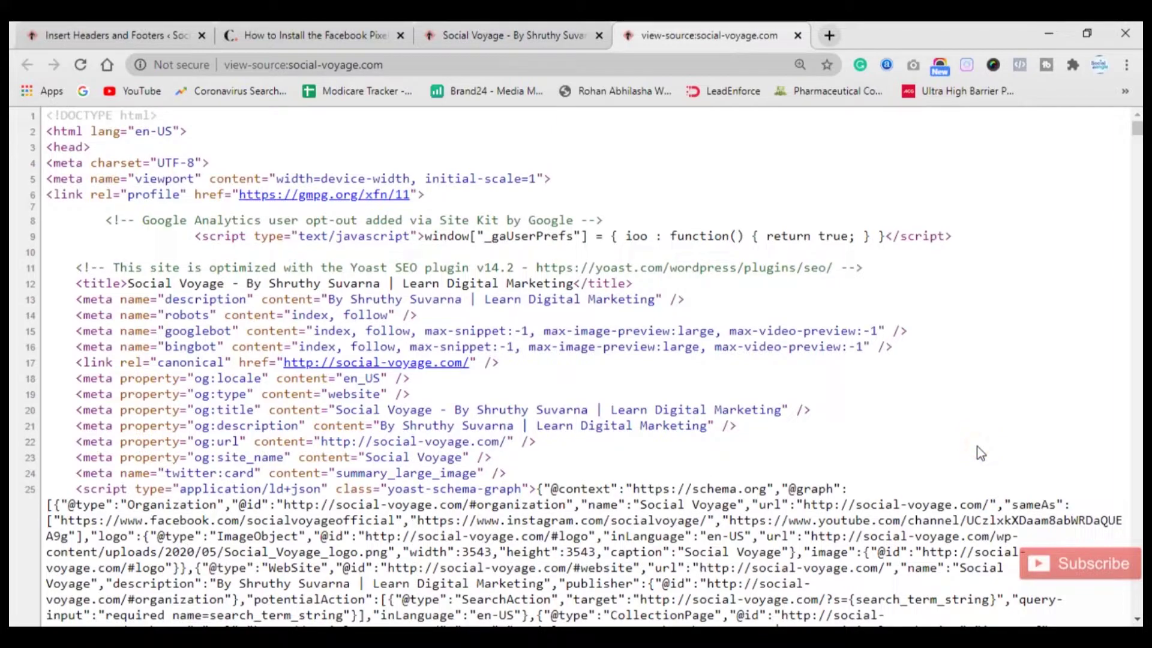
Search the source for 'facebook pixel', inspect the pixel code on lines 166–182, then close the source tab.
{"action": "key", "text": "ctrl+f"}
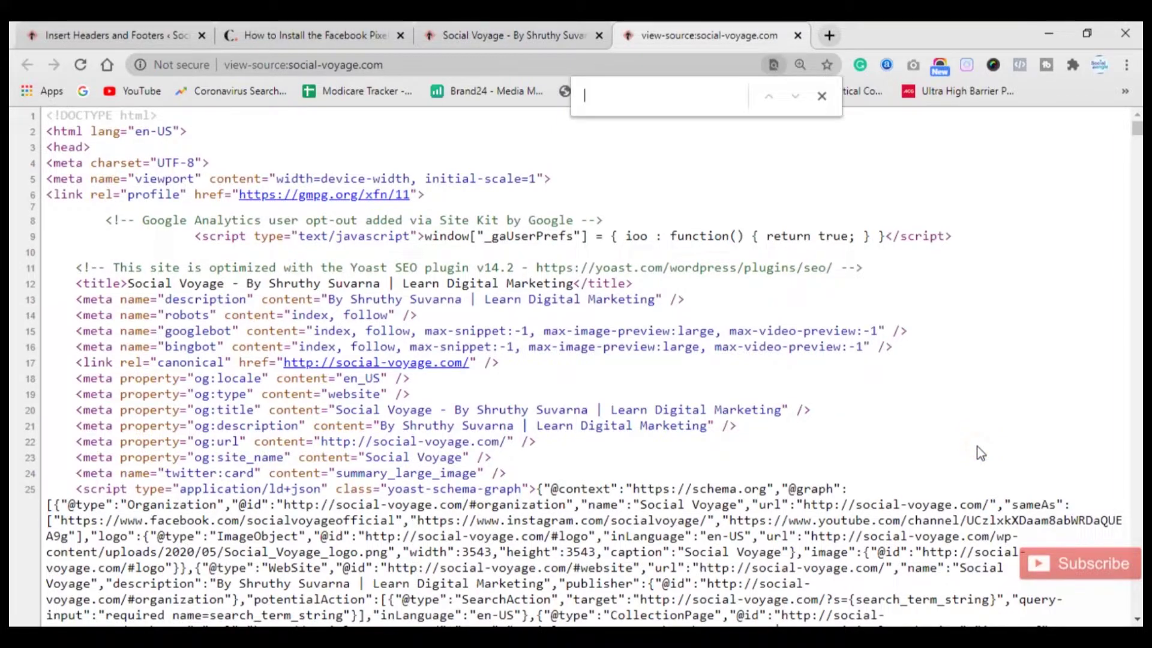
{"action": "type", "text": "facebook"}
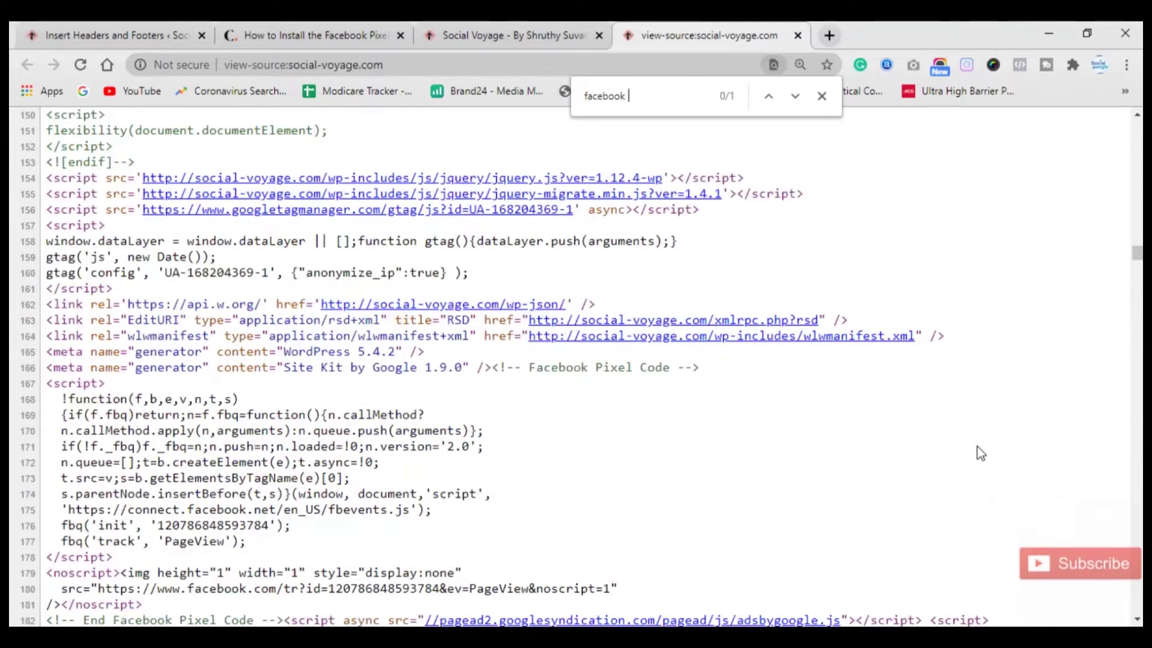
{"action": "type", "text": " pixe;l"}
{"action": "left_click_drag", "start_coordinate": [700, 368], "coordinate": [523, 367]}
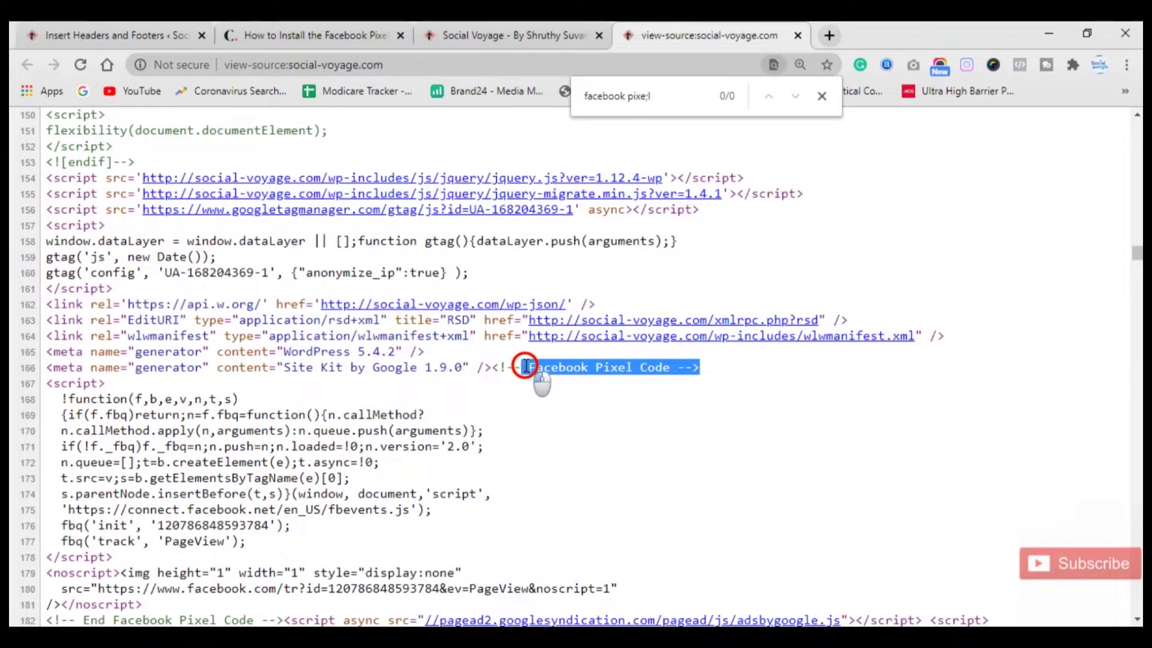
{"action": "scroll", "coordinate": [663, 433], "scroll_direction": "up", "scroll_amount": 4}
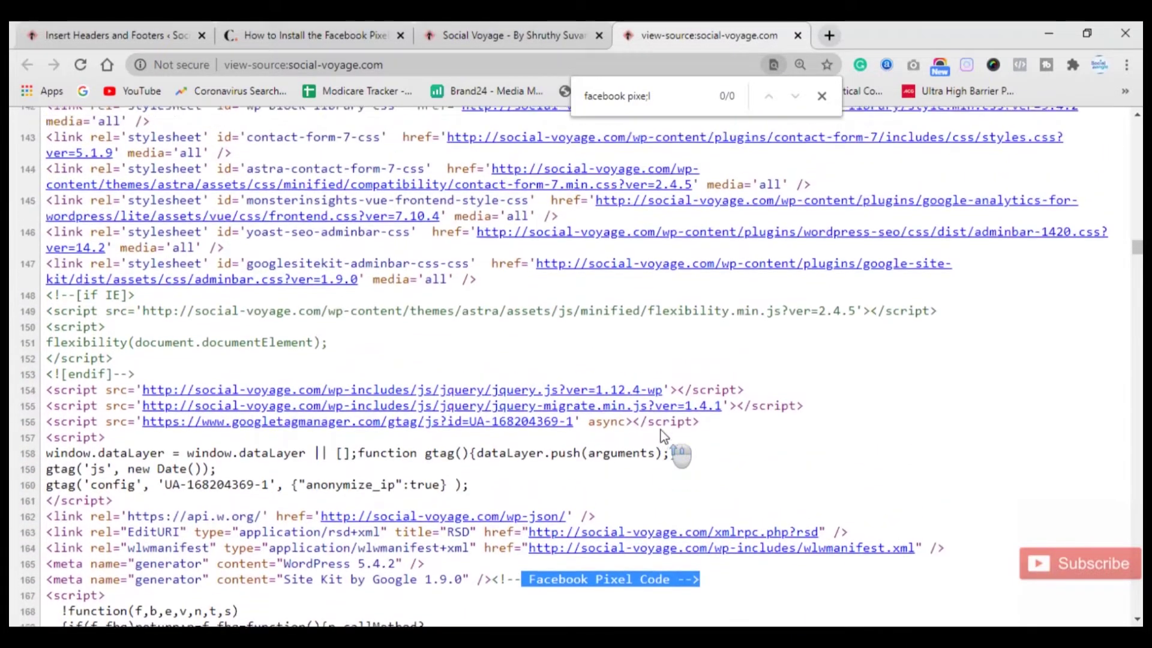
{"action": "scroll", "coordinate": [663, 433], "scroll_direction": "up", "scroll_amount": 5}
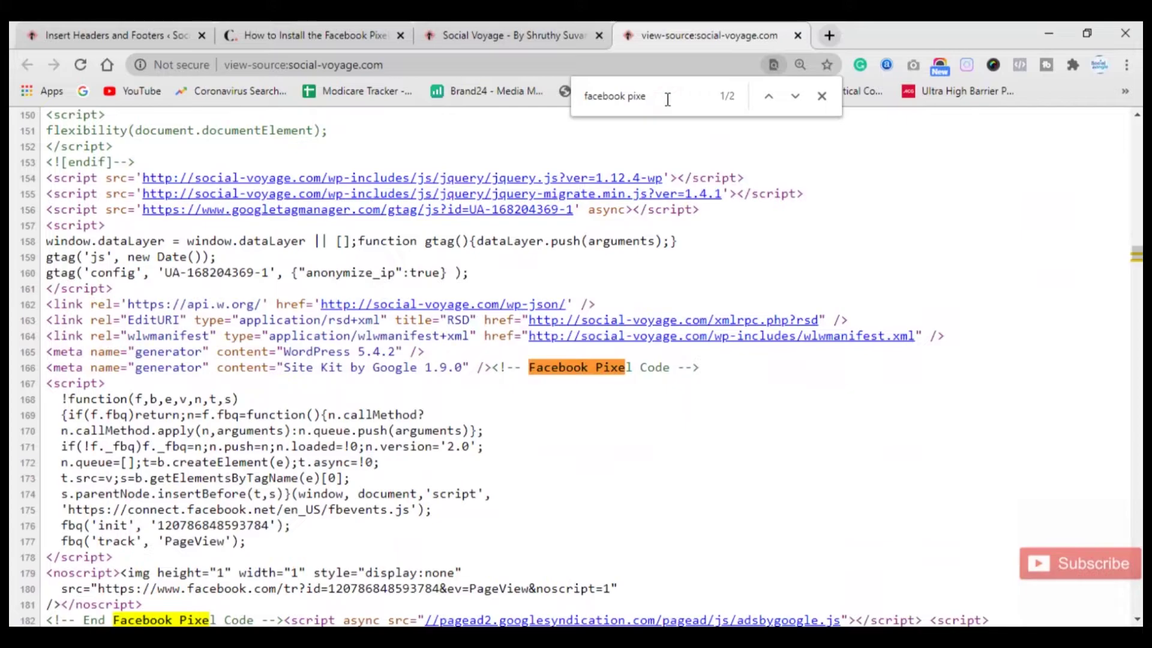
{"action": "type", "text": "l"}
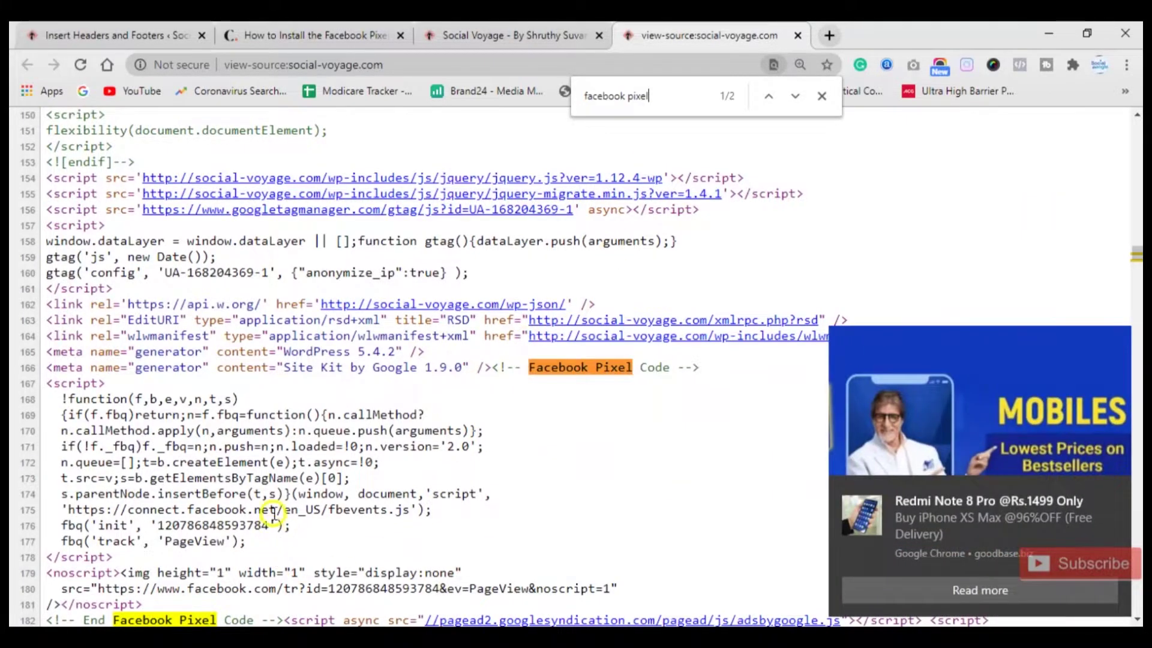
{"action": "scroll", "coordinate": [267, 528], "scroll_direction": "down", "scroll_amount": 2}
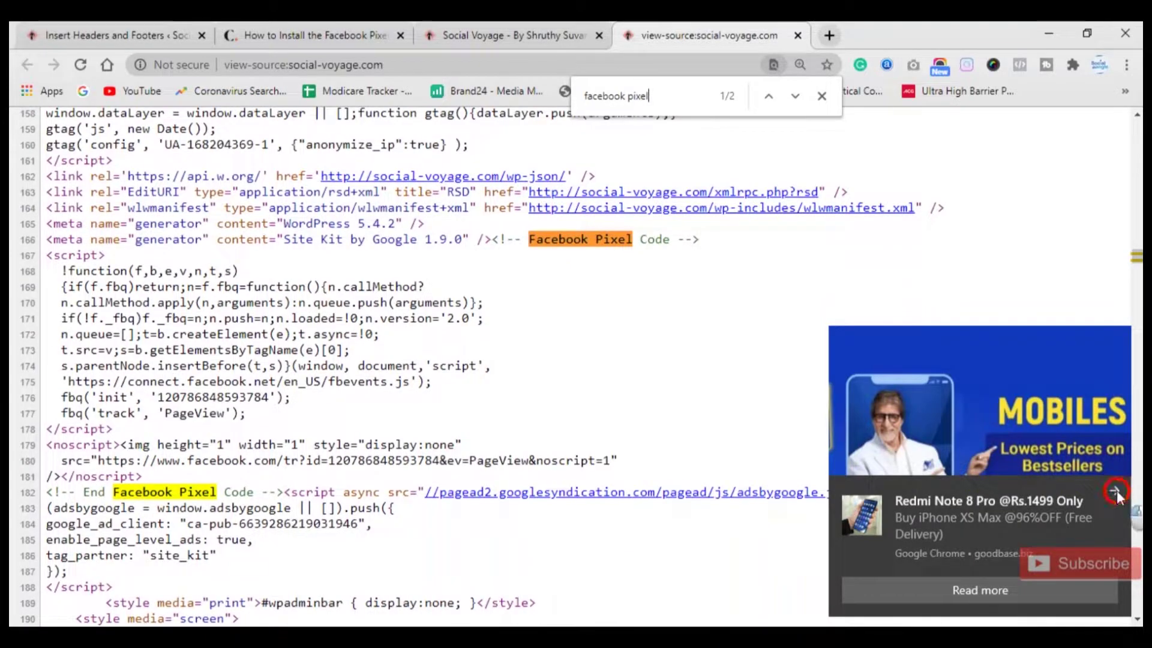
{"action": "left_click", "coordinate": [1114, 491]}
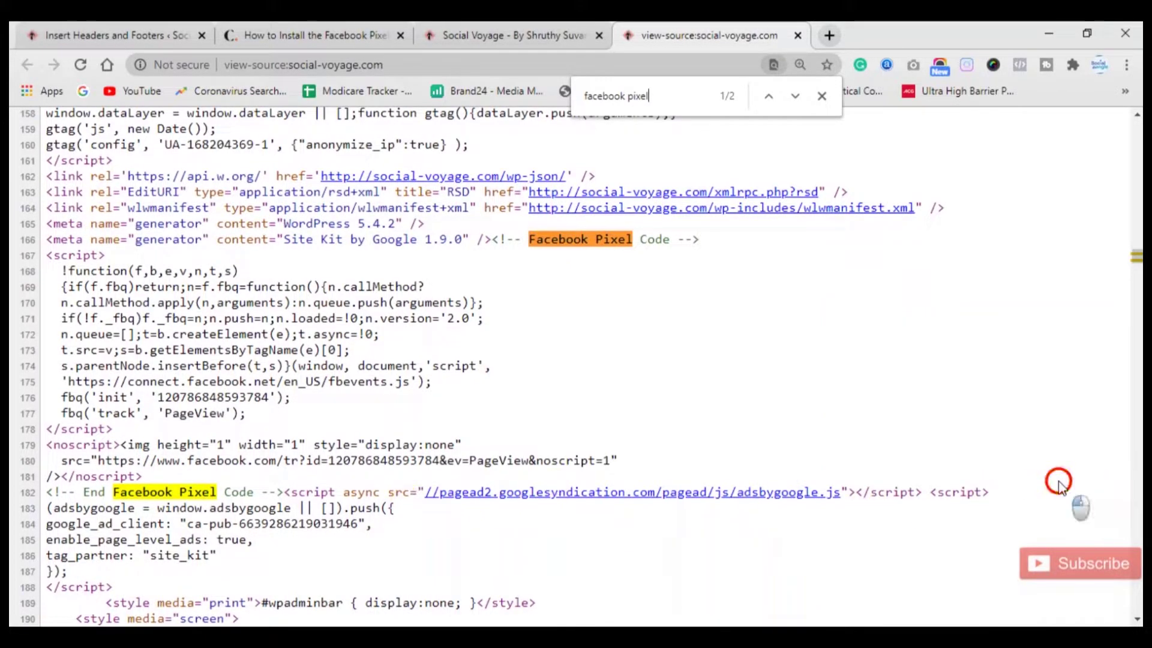
{"action": "left_click_drag", "start_coordinate": [254, 492], "coordinate": [528, 240]}
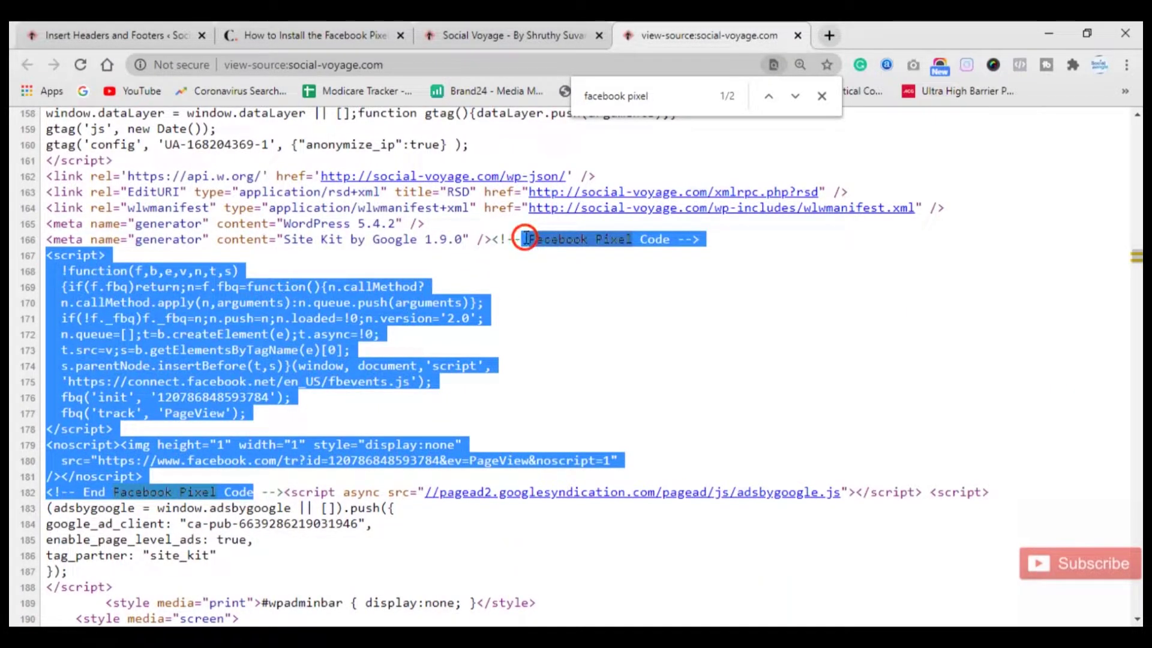
{"action": "left_click", "coordinate": [656, 306]}
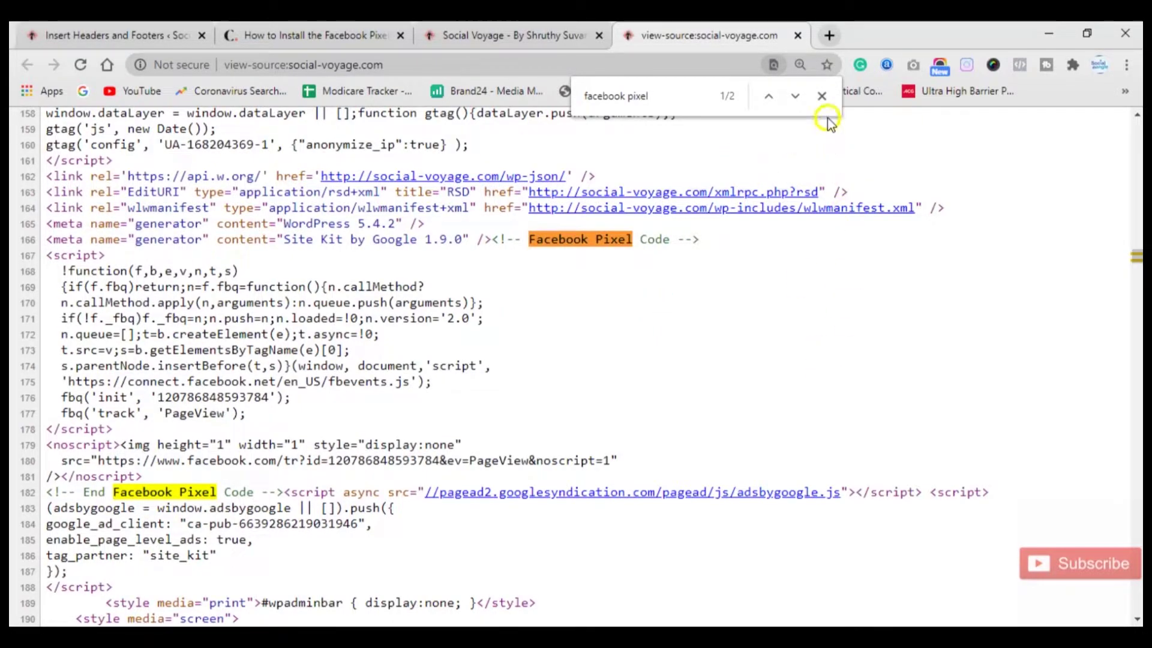
{"action": "left_click", "coordinate": [822, 98]}
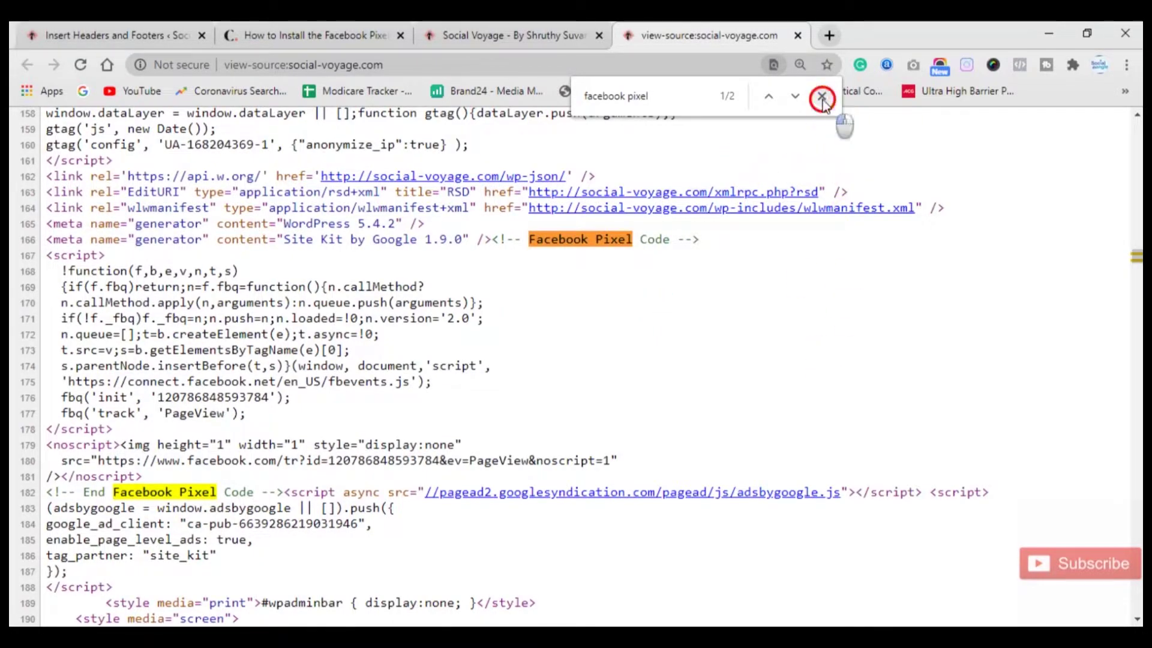
{"action": "left_click", "coordinate": [798, 35]}
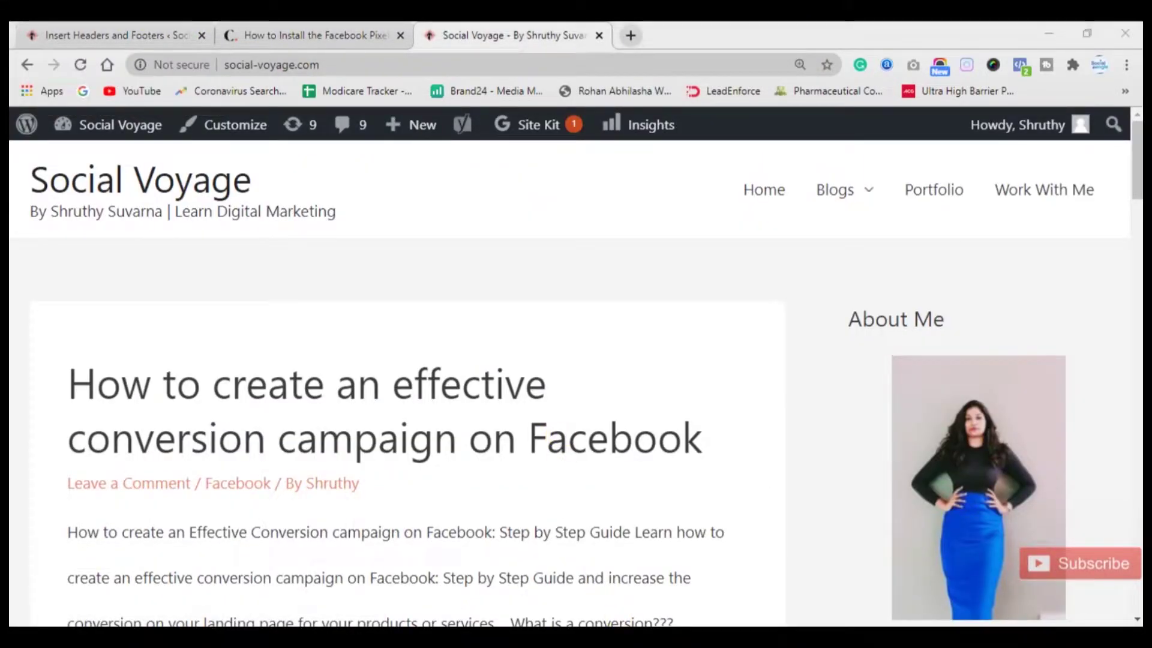
Reload the Events Manager pixel overview and confirm Status reads Active, last received 1 minute ago.
{"action": "mouse_move", "coordinate": [679, 483]}
{"action": "left_click", "coordinate": [670, 597]}
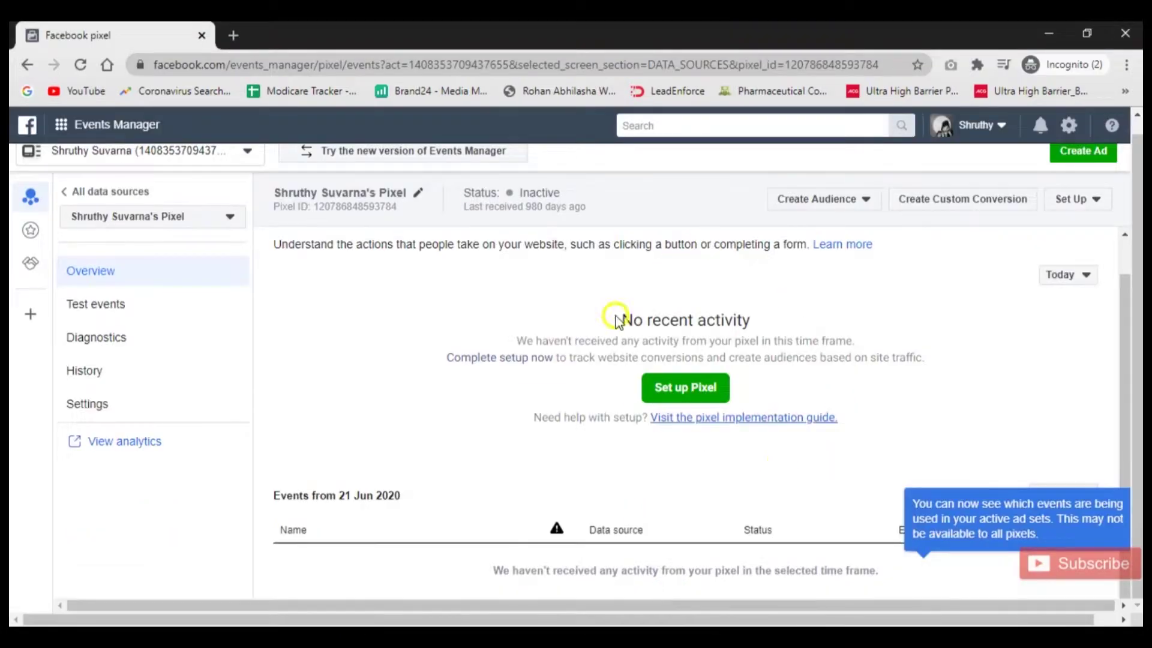
{"action": "scroll", "coordinate": [609, 300], "scroll_direction": "up", "scroll_amount": 1}
{"action": "left_click", "coordinate": [81, 66]}
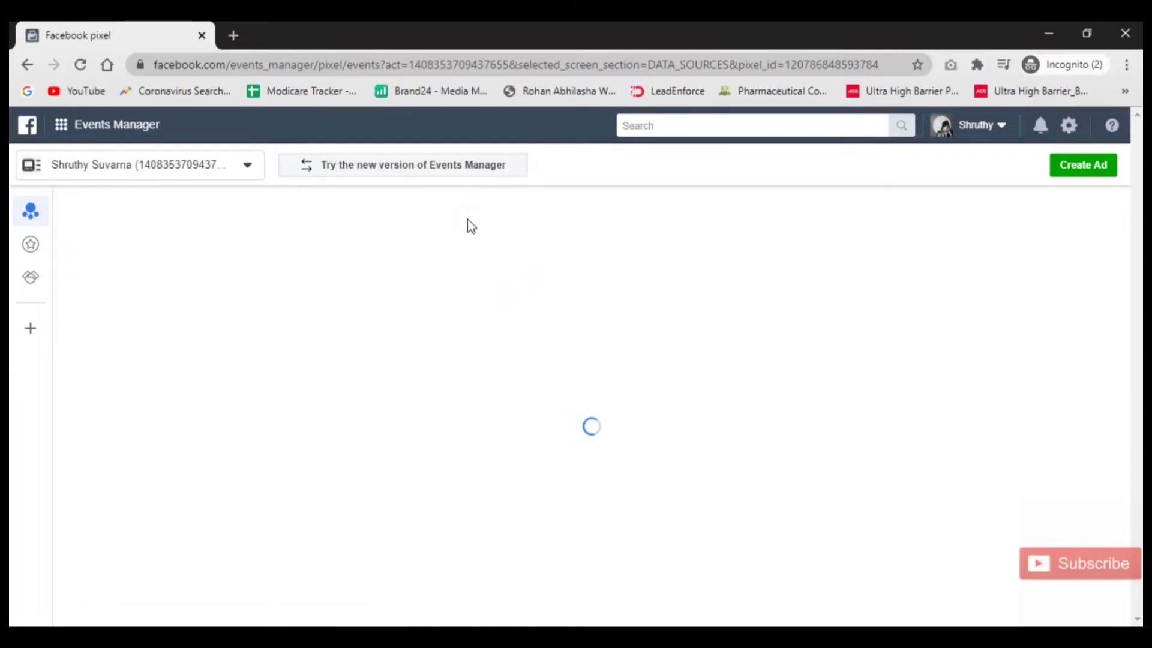
{"action": "left_click_drag", "start_coordinate": [564, 213], "coordinate": [466, 211]}
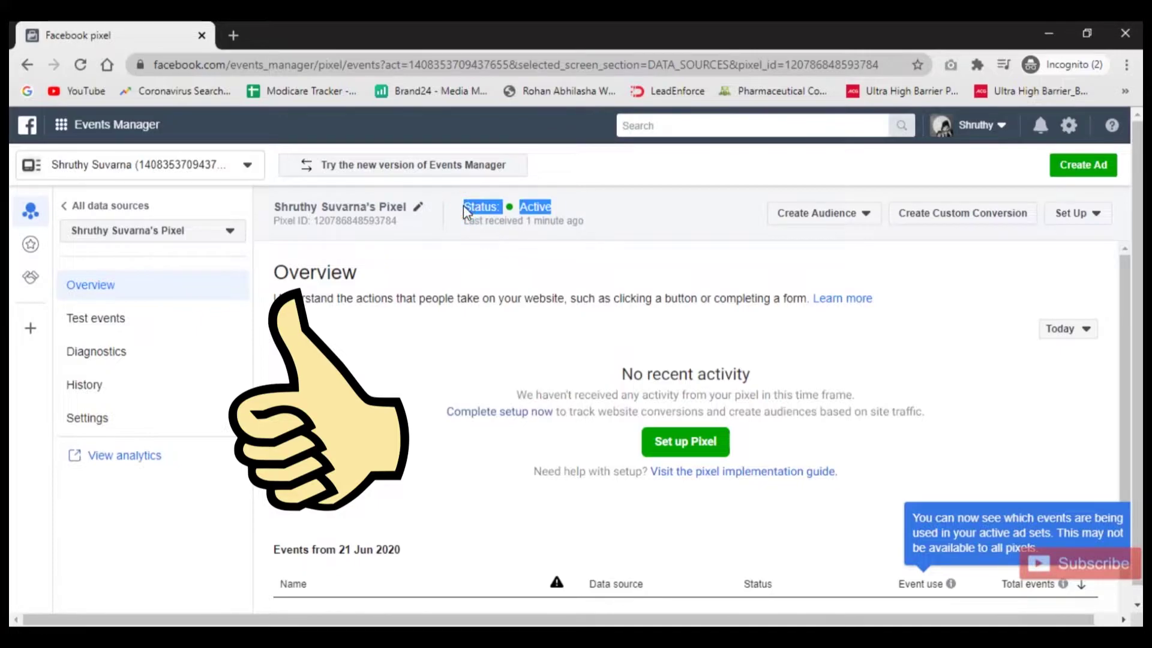
{"action": "left_click", "coordinate": [466, 339]}
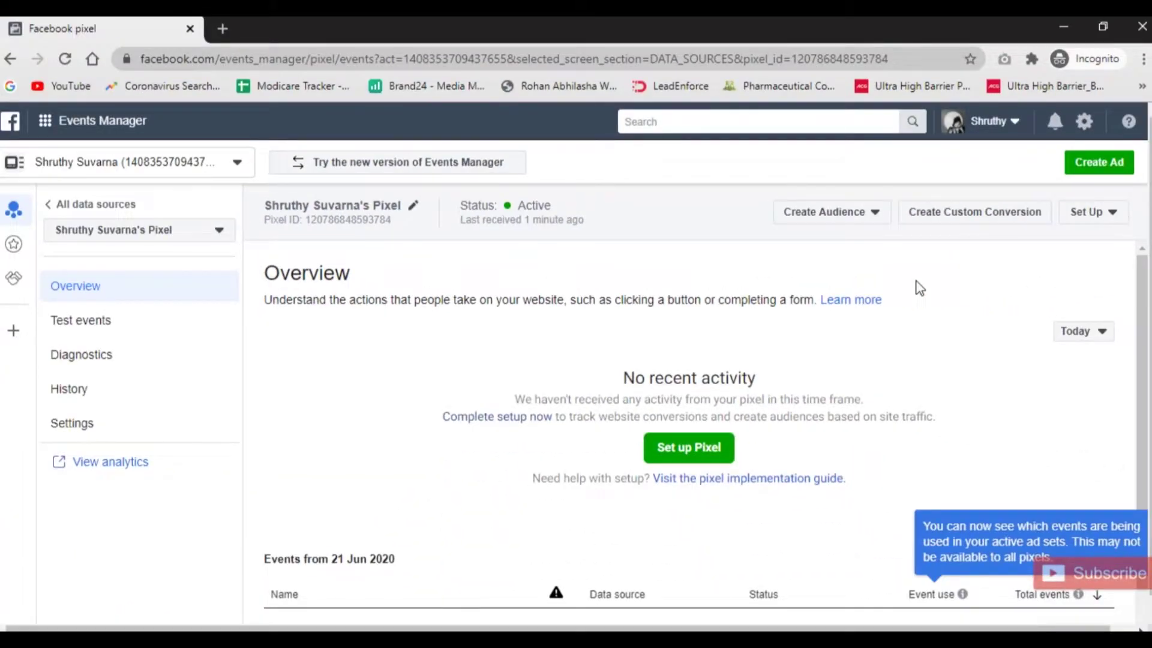
Click Create Custom Conversion, then return to the WordPress Insert Headers and Footers browser tab.
{"action": "left_click", "coordinate": [977, 215]}
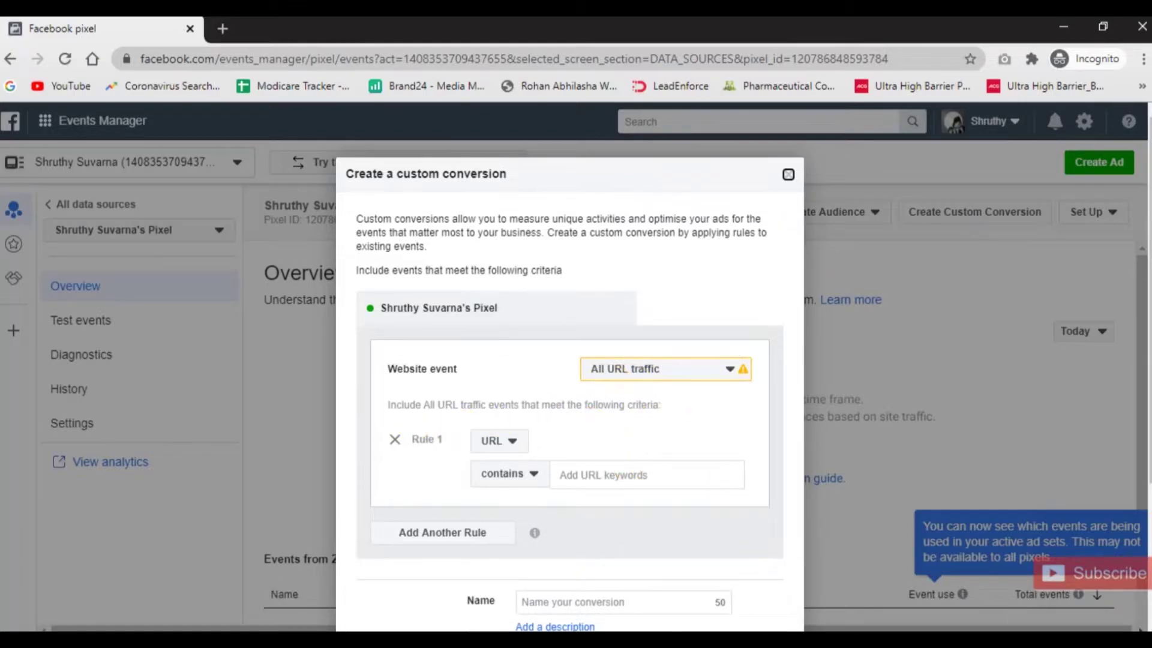
{"action": "left_click", "coordinate": [543, 594]}
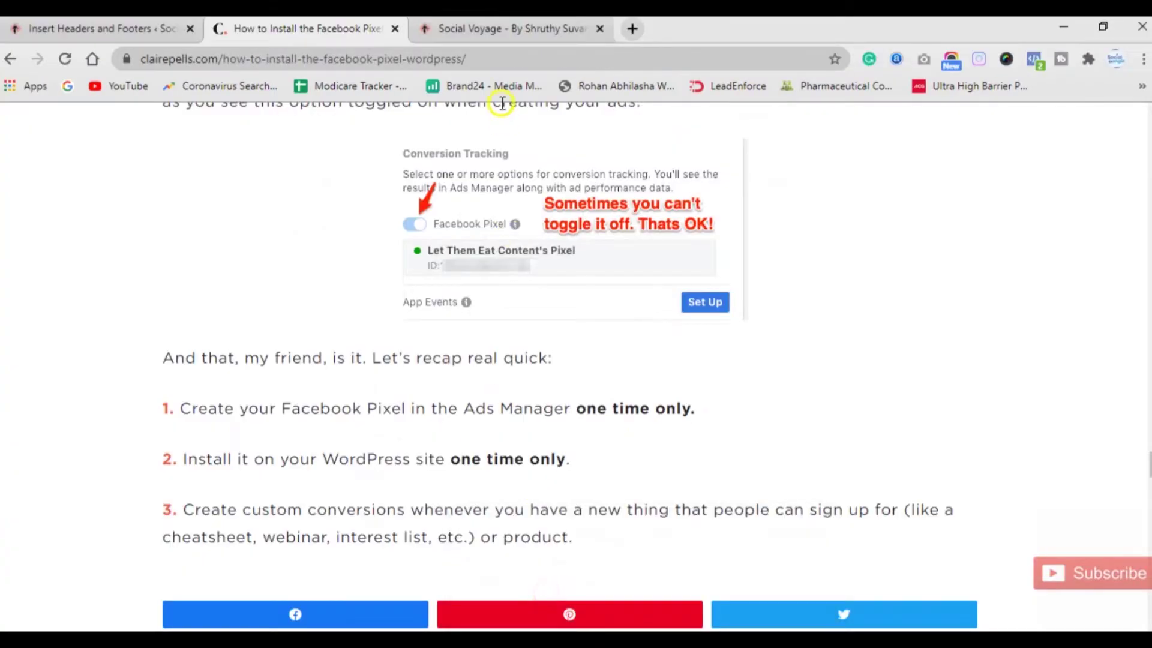
{"action": "left_click", "coordinate": [509, 29]}
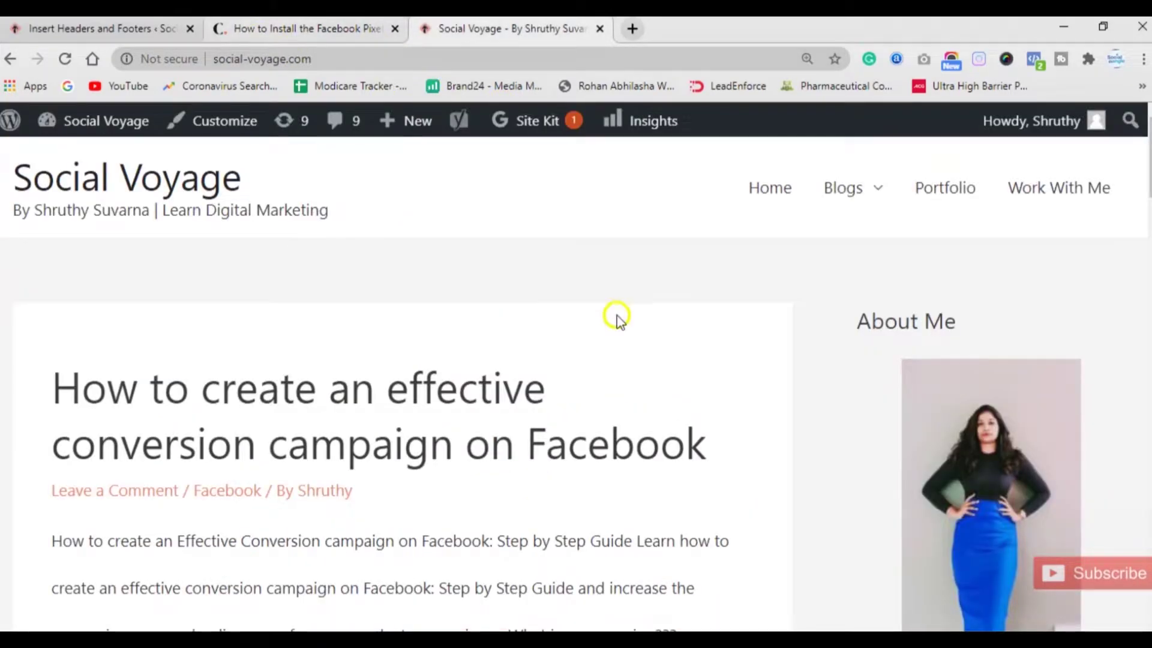
{"action": "left_click", "coordinate": [69, 24]}
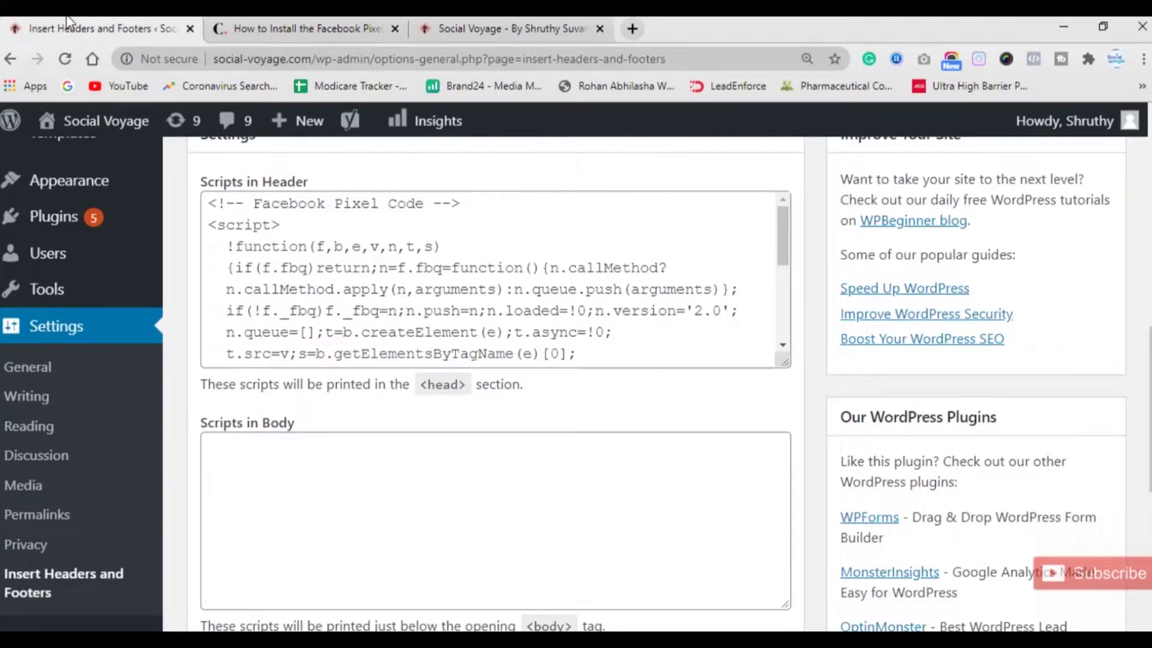
{"action": "scroll", "coordinate": [90, 378], "scroll_direction": "up", "scroll_amount": 8}
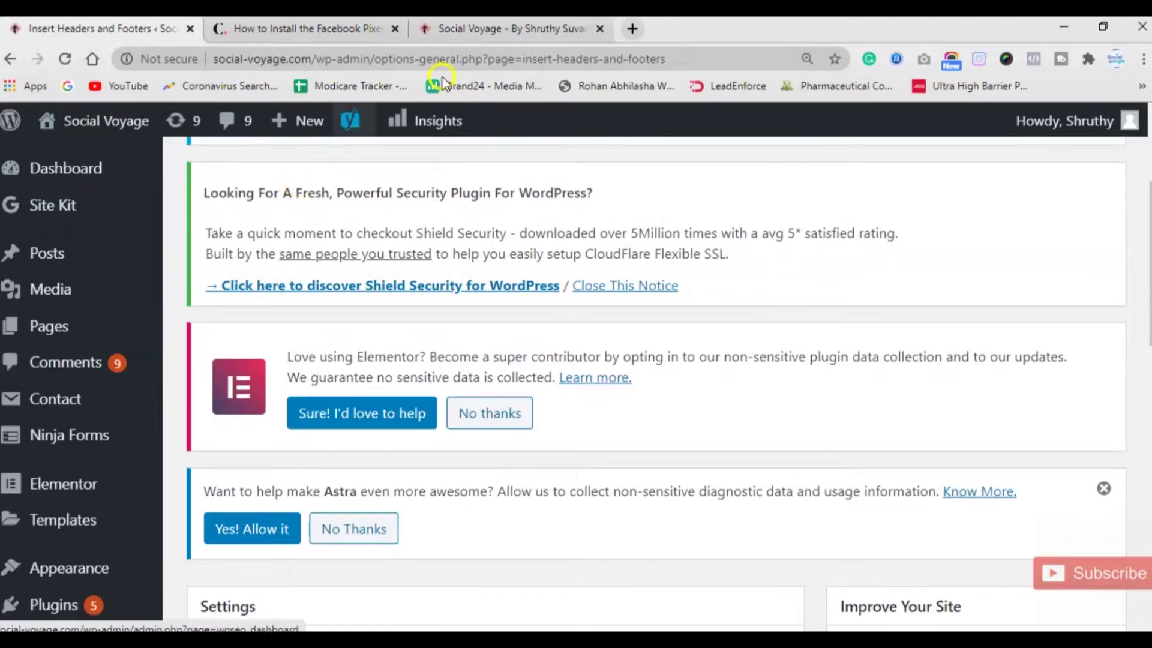
{"action": "left_click", "coordinate": [490, 31]}
Go to the WordPress admin's Pages > All Pages list and locate the Contact me page.
{"action": "mouse_move", "coordinate": [871, 191]}
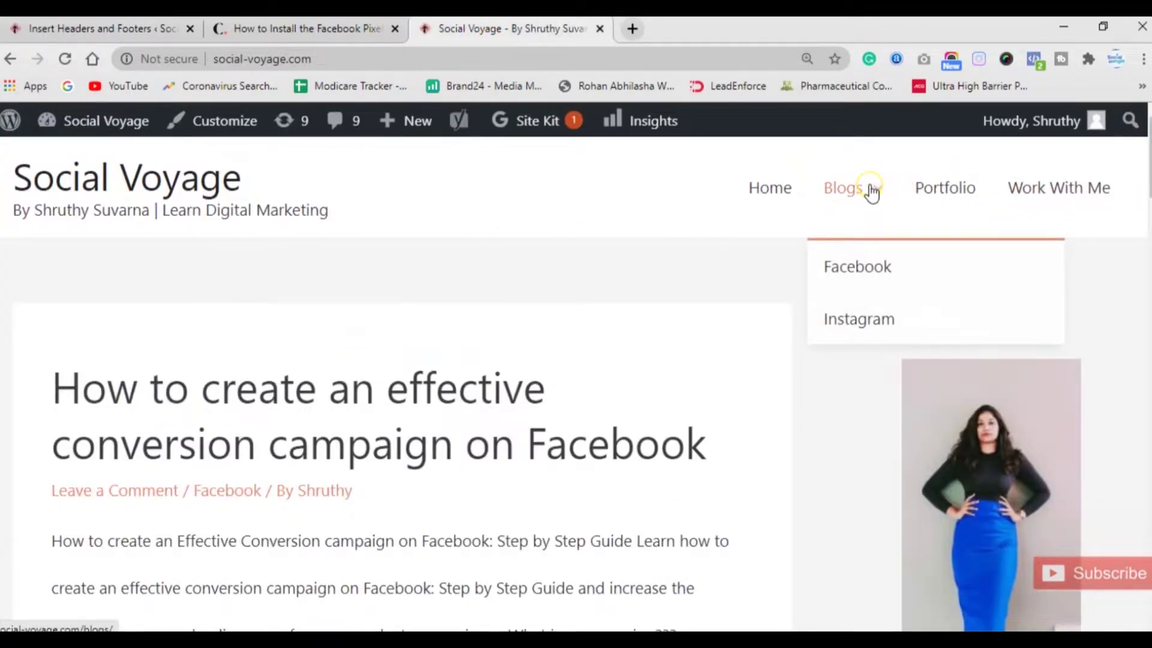
{"action": "left_click", "coordinate": [81, 27]}
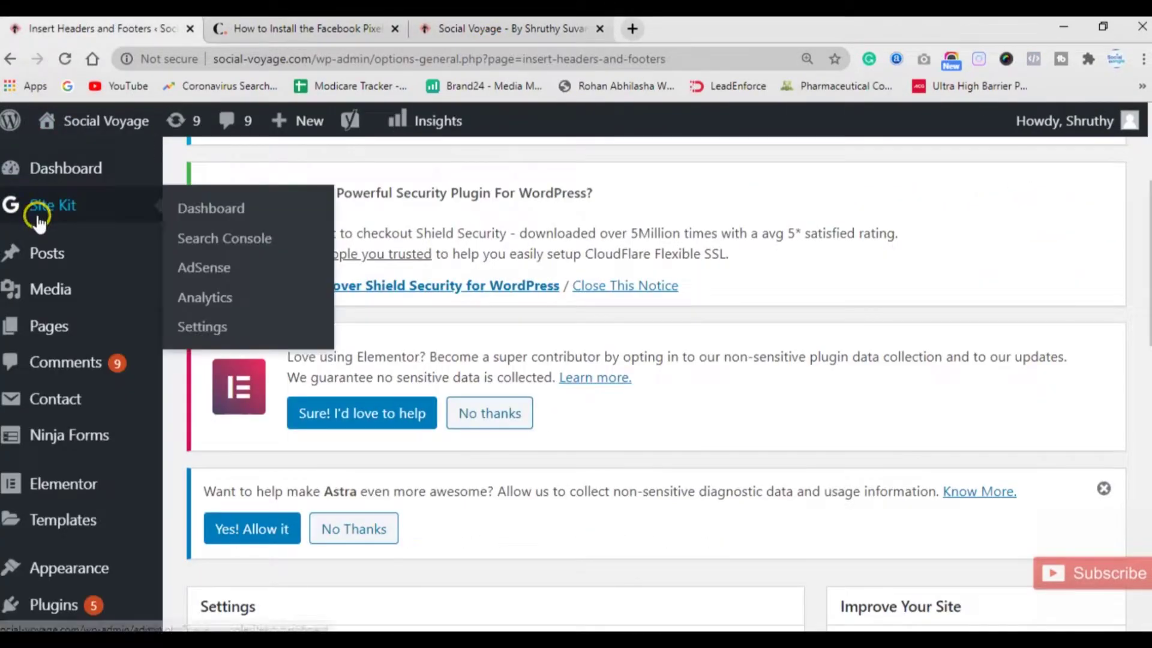
{"action": "mouse_move", "coordinate": [57, 329]}
{"action": "left_click", "coordinate": [233, 331]}
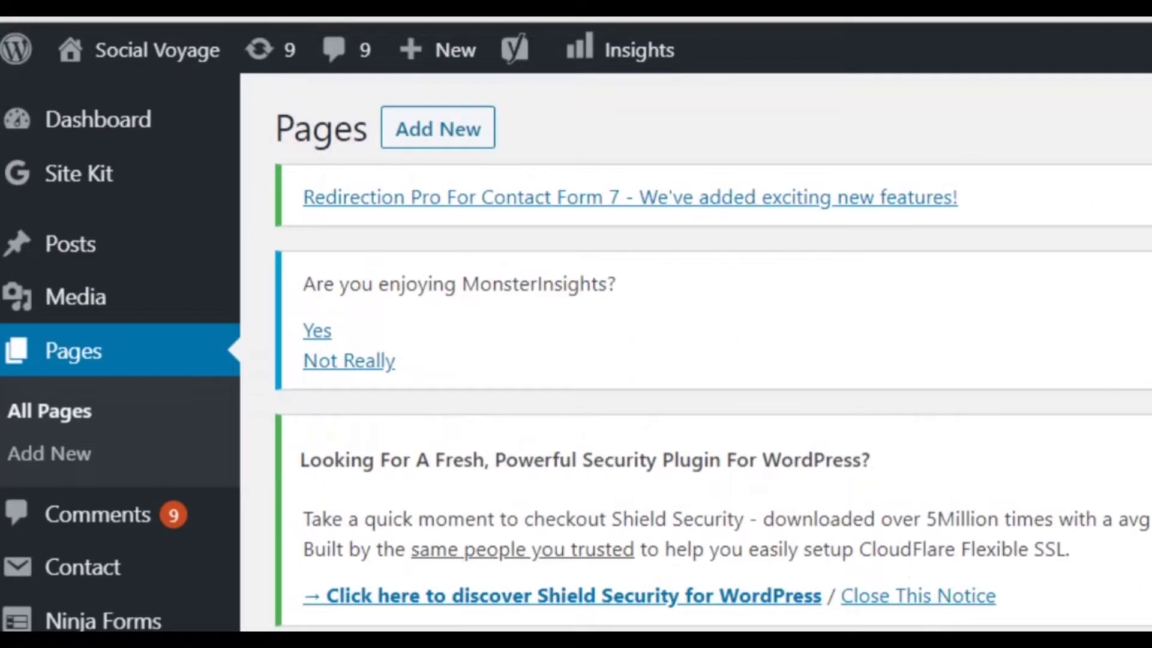
{"action": "scroll", "coordinate": [681, 591], "scroll_direction": "down", "scroll_amount": 10}
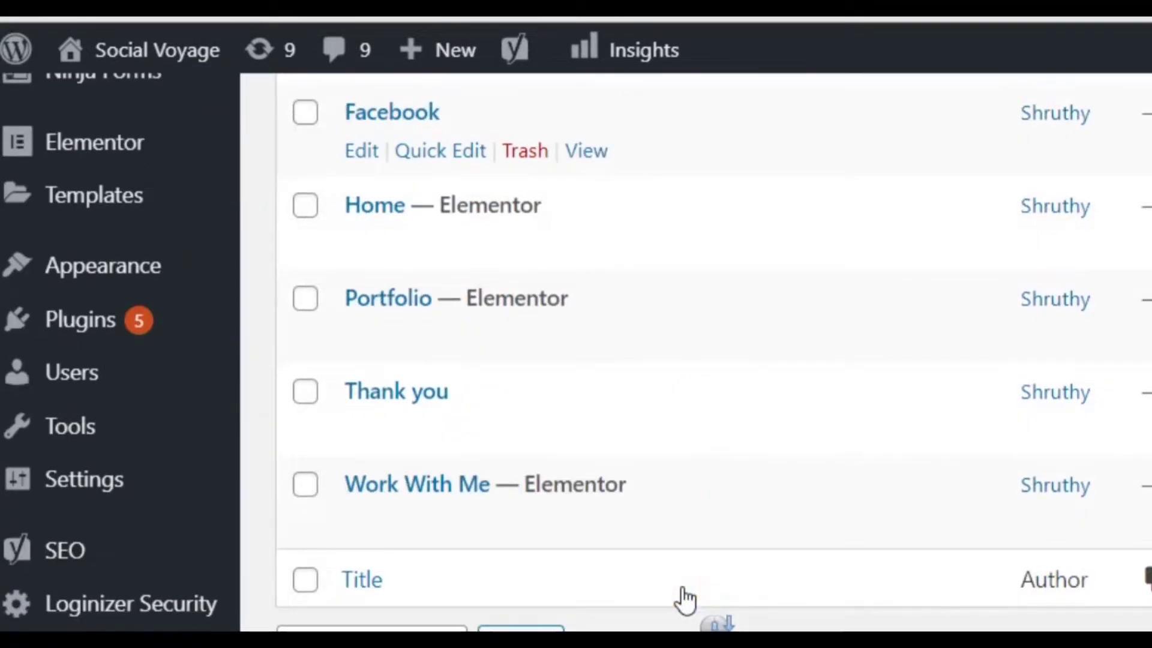
{"action": "mouse_move", "coordinate": [416, 398]}
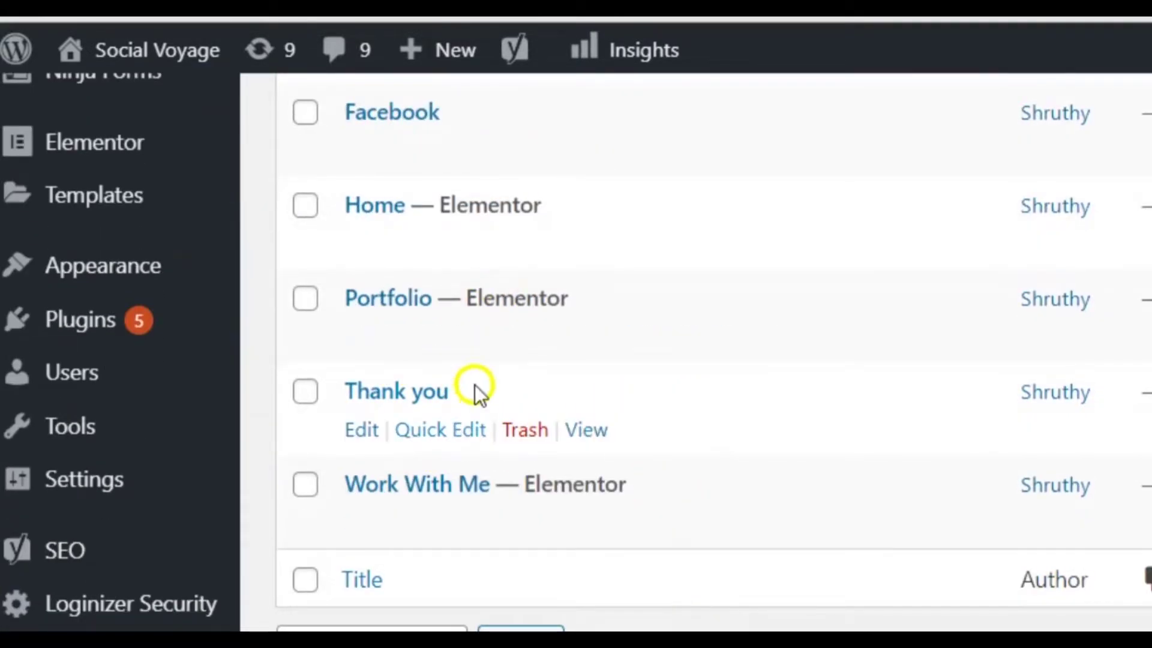
{"action": "scroll", "coordinate": [527, 375], "scroll_direction": "up", "scroll_amount": 5}
{"action": "mouse_move", "coordinate": [366, 345]}
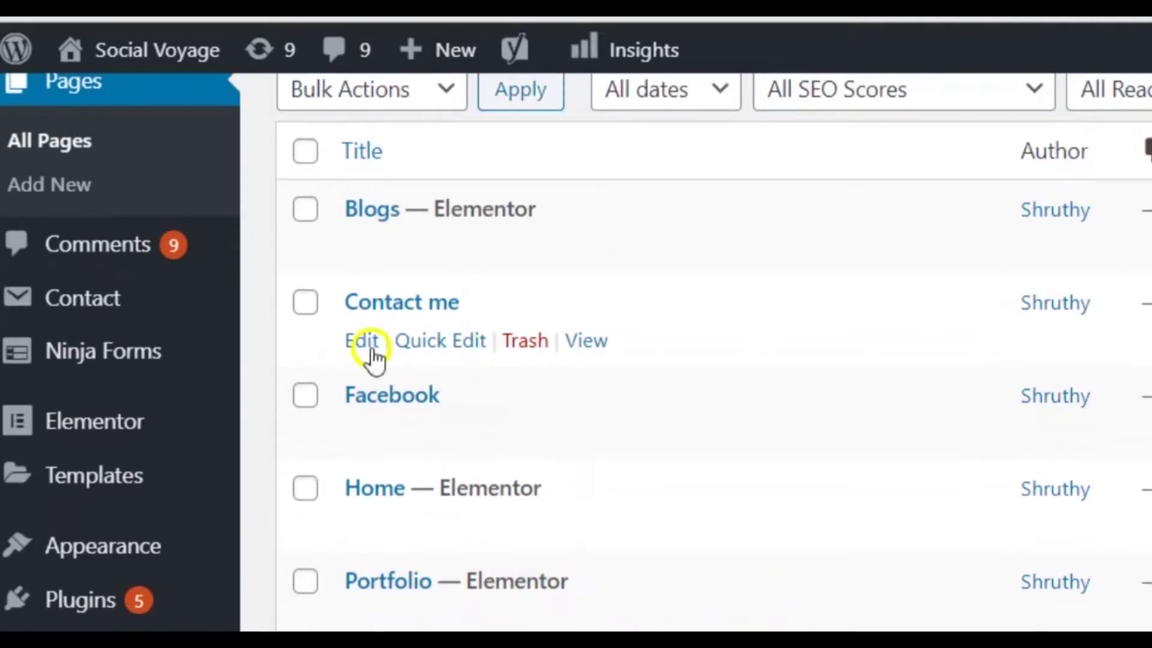
{"action": "scroll", "coordinate": [358, 462], "scroll_direction": "down", "scroll_amount": 3}
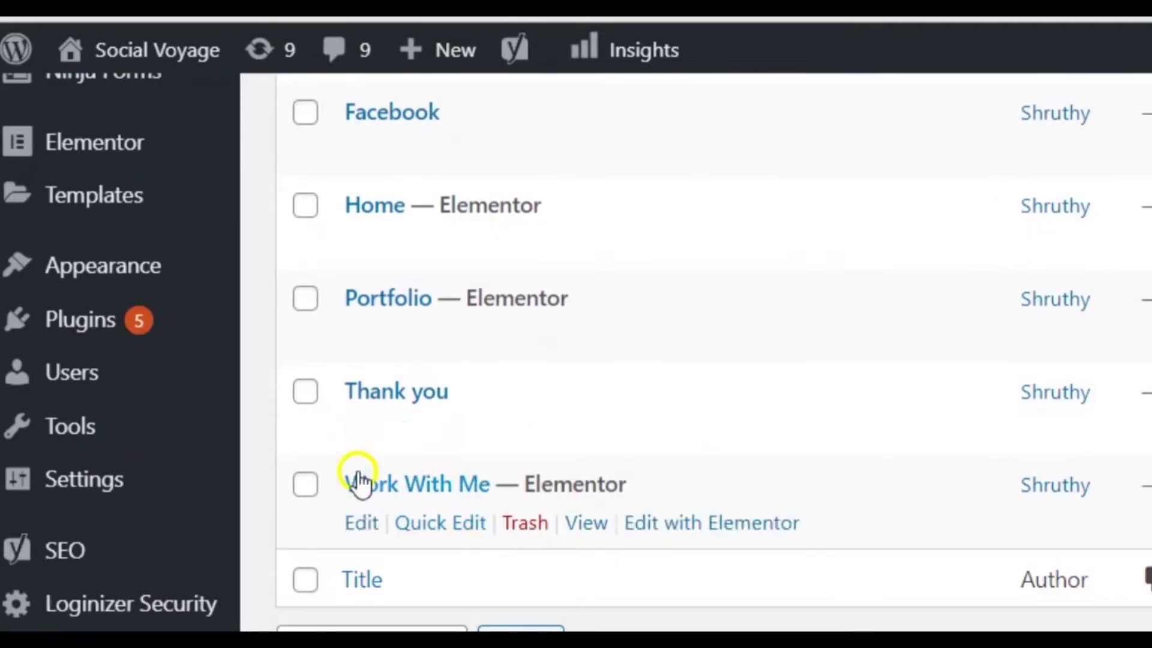
{"action": "mouse_move", "coordinate": [356, 448]}
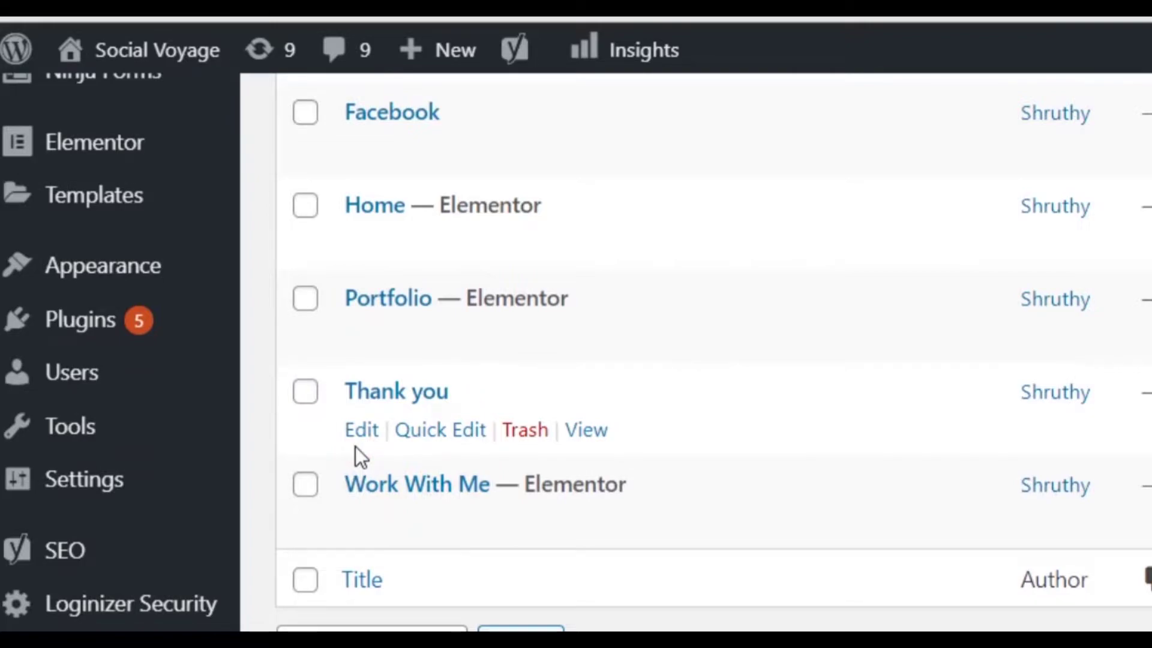
{"action": "scroll", "coordinate": [525, 366], "scroll_direction": "up", "scroll_amount": 5}
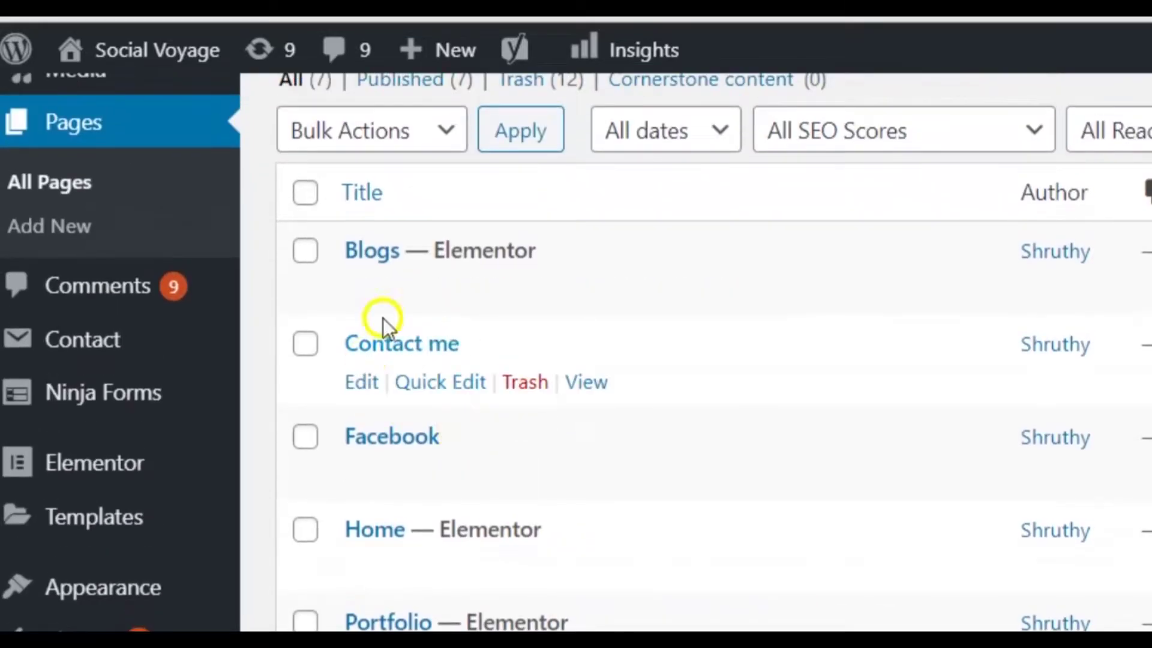
Open Contact me for editing and bring up the context menu on its contact-us permalink.
{"action": "left_click", "coordinate": [381, 343]}
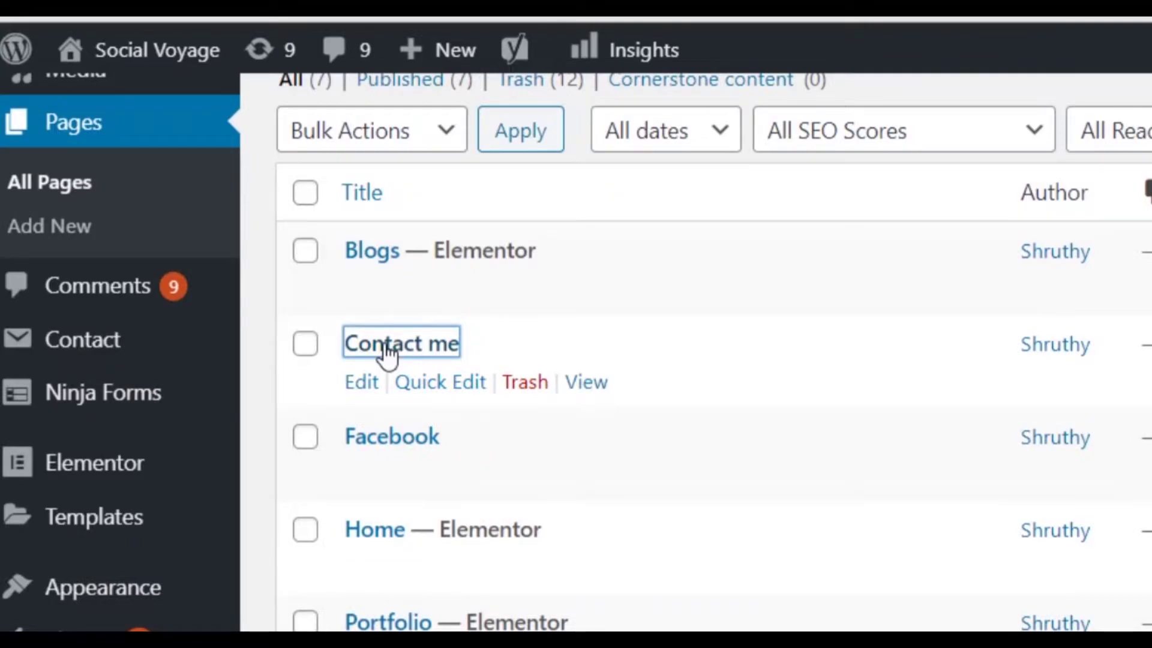
{"action": "scroll", "coordinate": [522, 471], "scroll_direction": "down", "scroll_amount": 3}
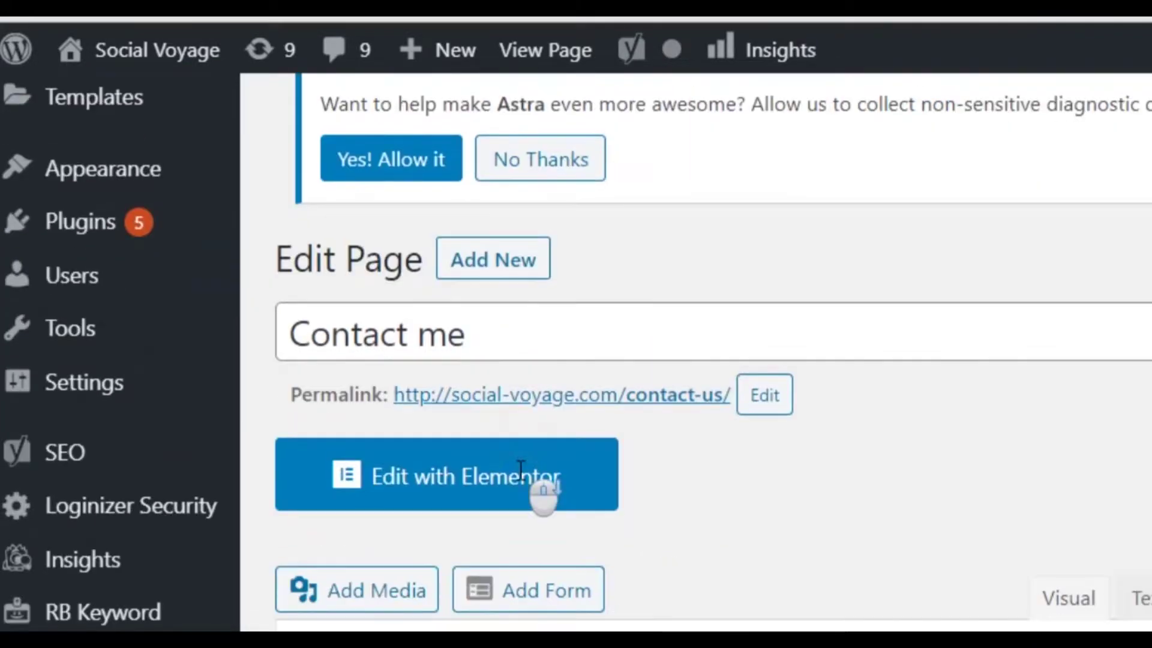
{"action": "scroll", "coordinate": [522, 471], "scroll_direction": "up", "scroll_amount": 1}
{"action": "scroll", "coordinate": [607, 622], "scroll_direction": "up", "scroll_amount": 3}
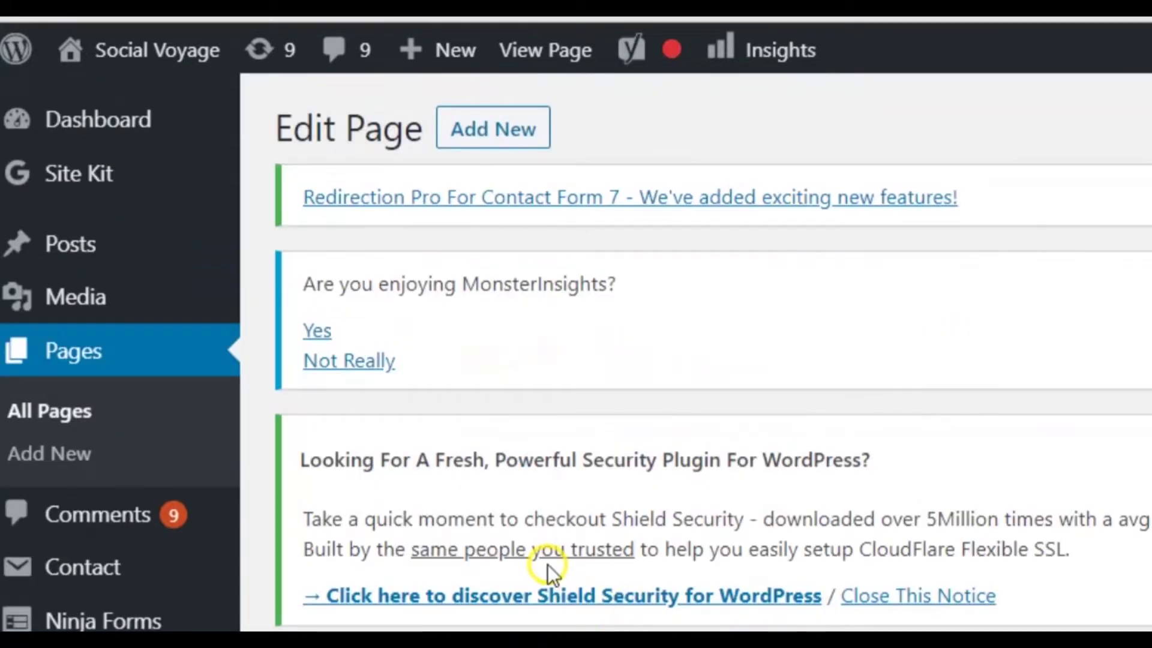
{"action": "scroll", "coordinate": [549, 564], "scroll_direction": "down", "scroll_amount": 4}
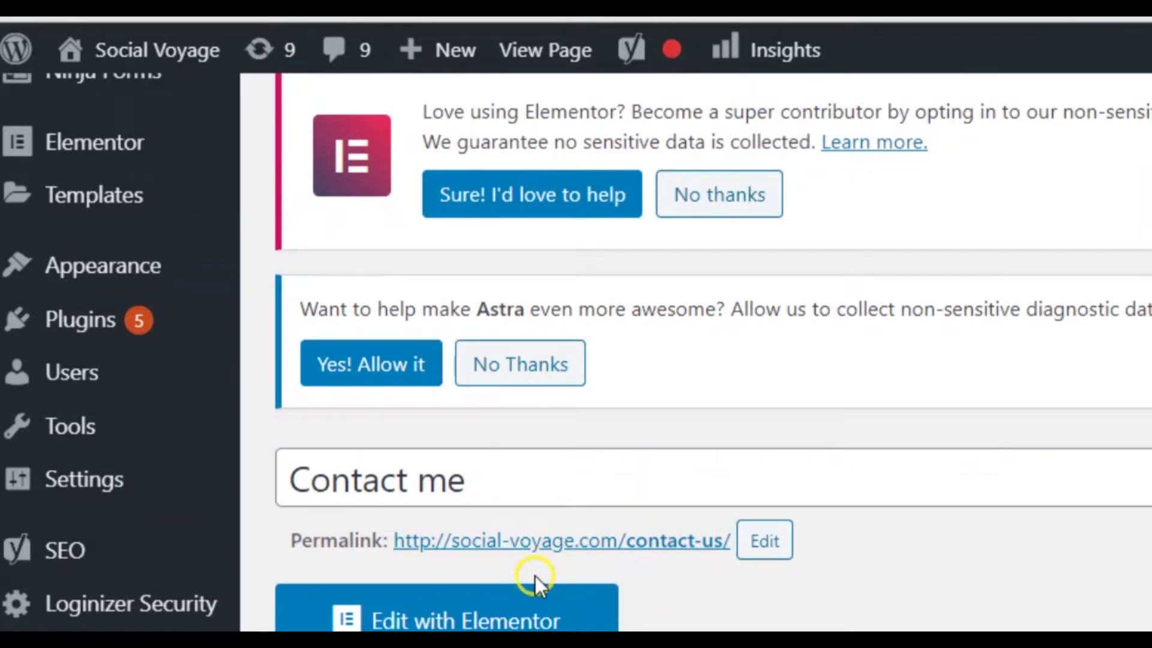
{"action": "right_click", "coordinate": [541, 544]}
Open the contact-us permalink in a new tab and select its URL in the address bar to copy.
{"action": "left_click", "coordinate": [638, 566]}
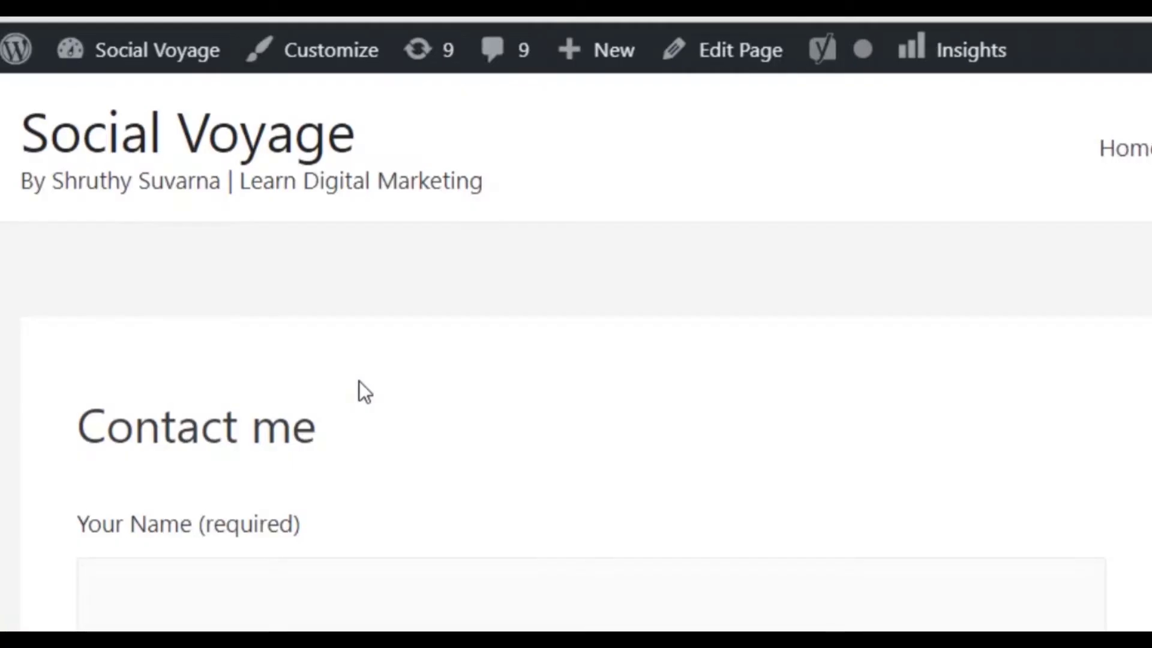
{"action": "scroll", "coordinate": [359, 380], "scroll_direction": "down", "scroll_amount": 4}
{"action": "scroll", "coordinate": [576, 354], "scroll_direction": "up", "scroll_amount": 1}
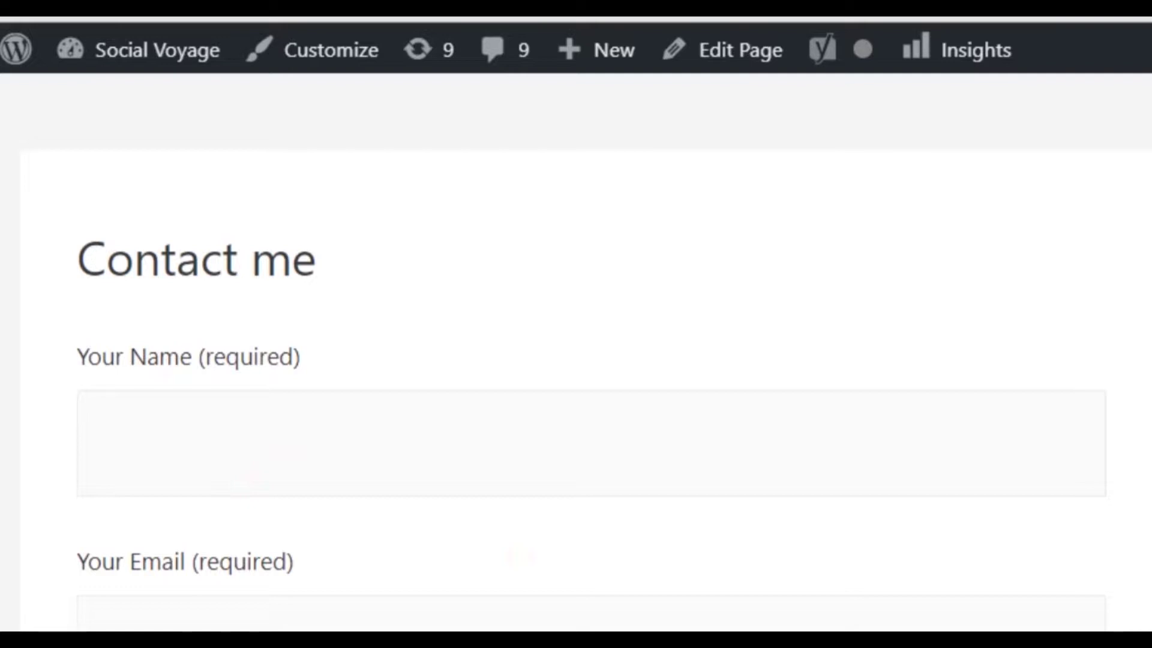
{"action": "left_click", "coordinate": [516, 79]}
{"action": "key", "text": "ctrl+c"}
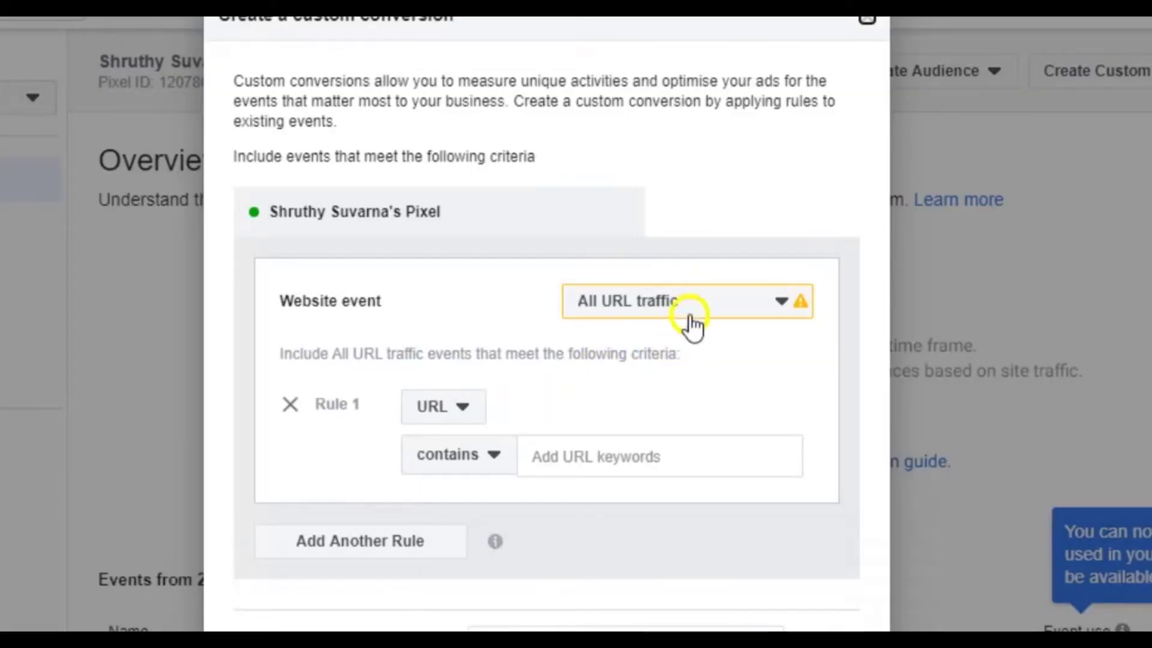
Keep All URL traffic and set the rule to URL contains the pasted contact-us address.
{"action": "left_click", "coordinate": [1003, 537]}
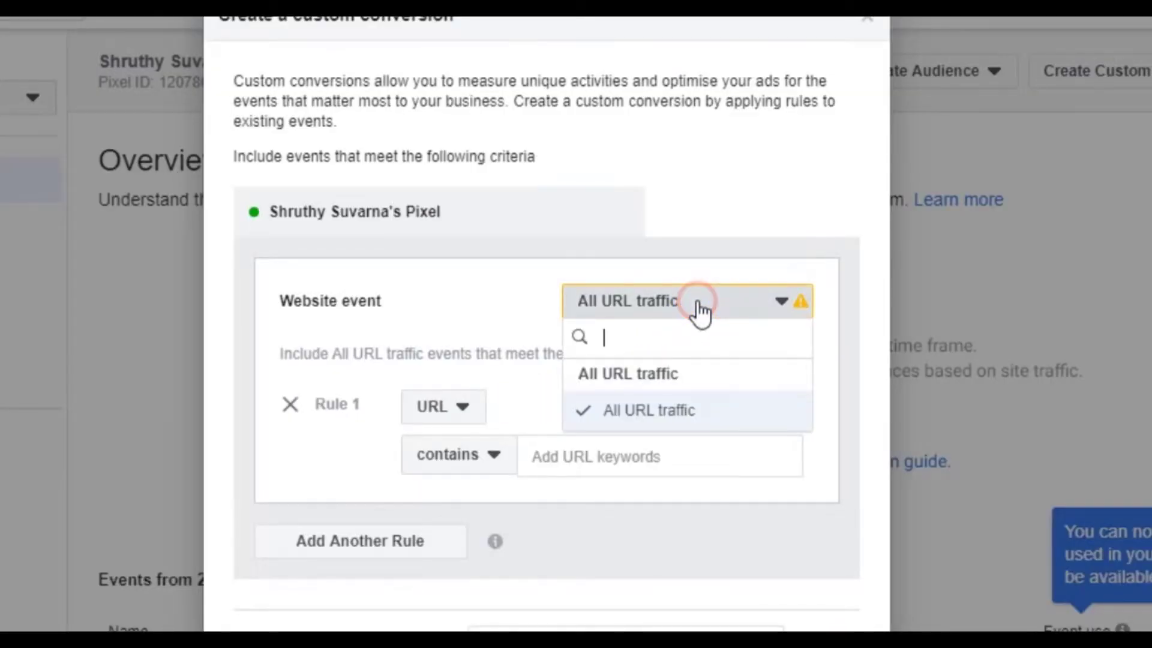
{"action": "left_click", "coordinate": [696, 303]}
{"action": "left_click", "coordinate": [597, 457]}
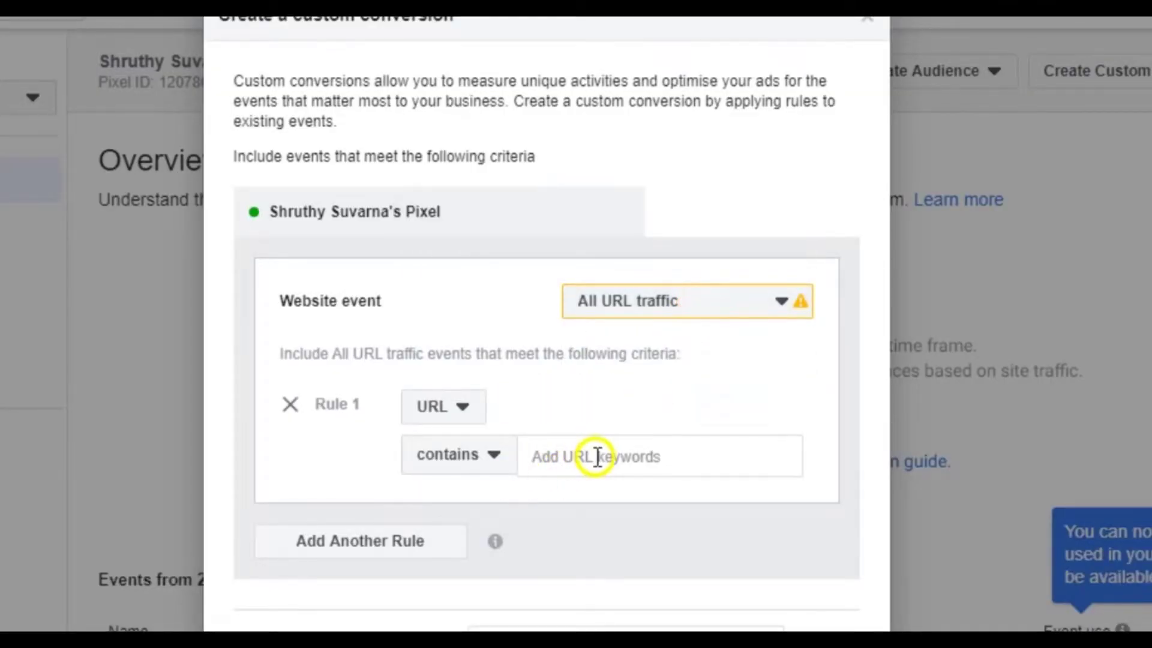
{"action": "key", "text": "ctrl+v"}
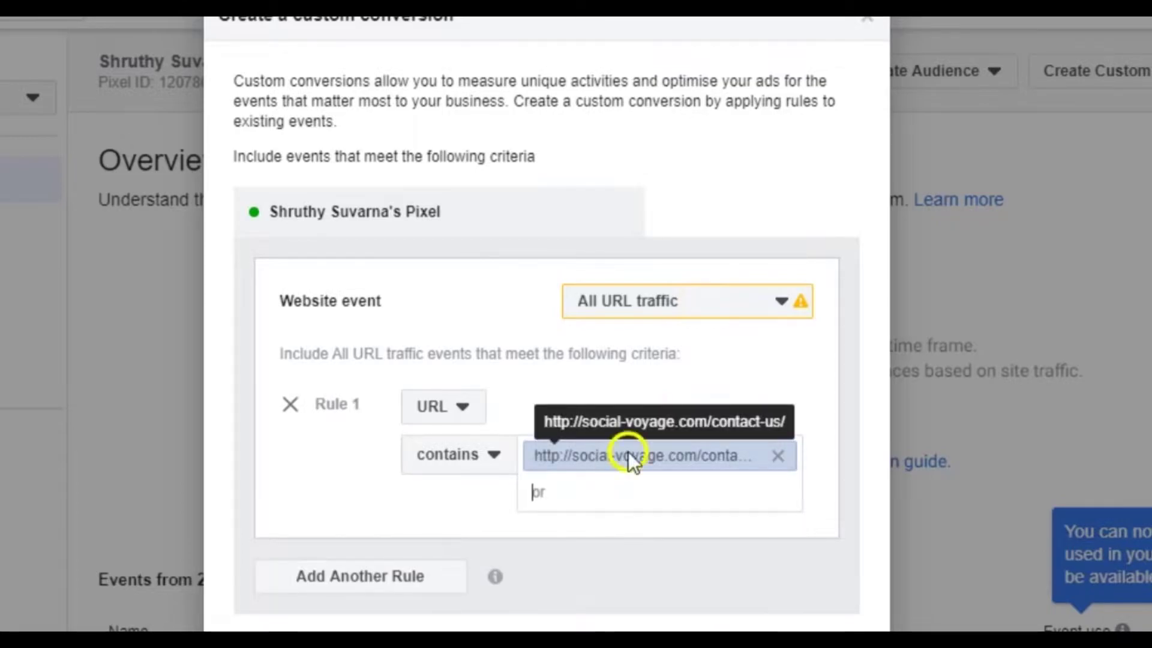
{"action": "scroll", "coordinate": [336, 492], "scroll_direction": "down", "scroll_amount": 5}
Choose category View Content, name it 'Contact me page', create it and dismiss the confirmation.
{"action": "left_click", "coordinate": [572, 379]}
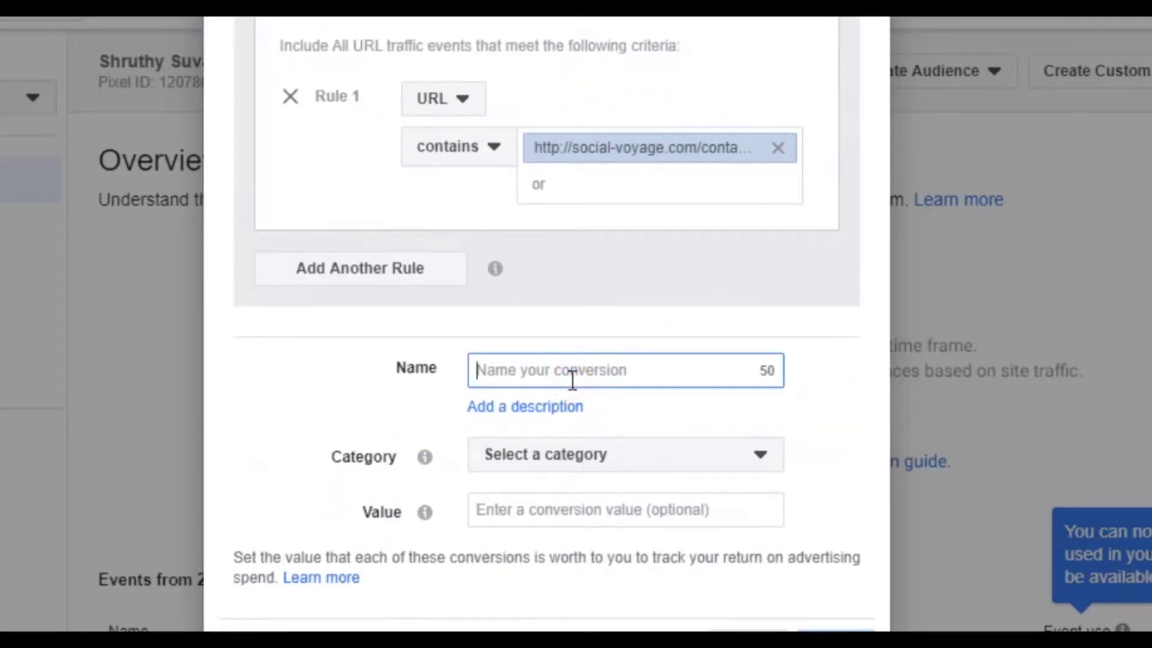
{"action": "left_click", "coordinate": [579, 454]}
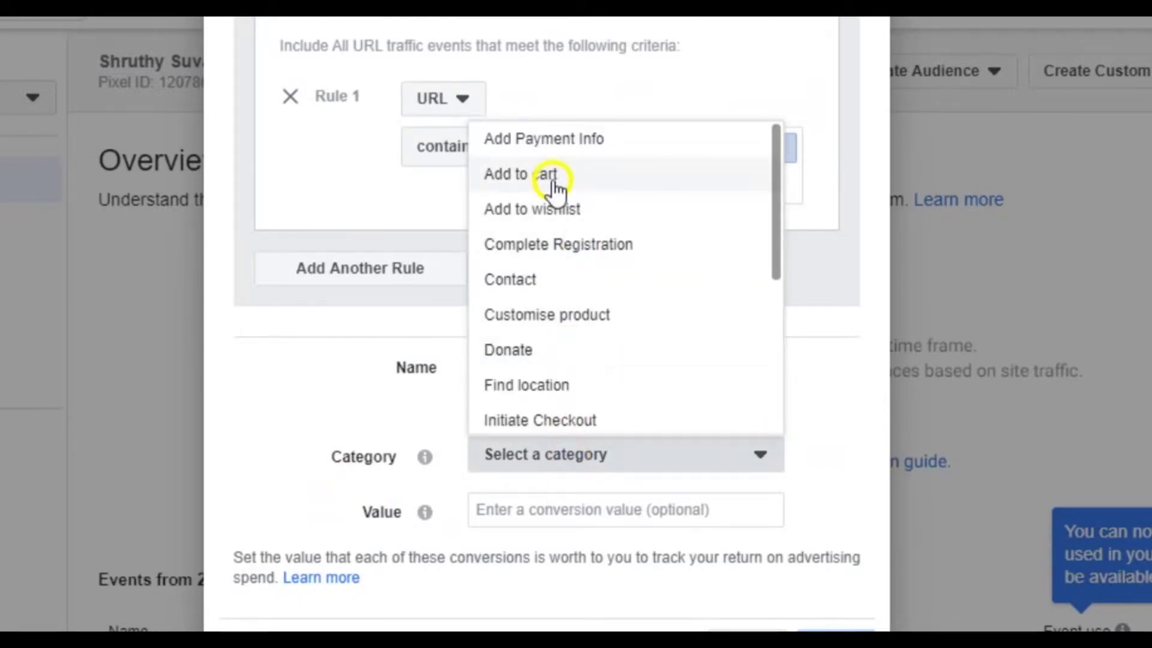
{"action": "scroll", "coordinate": [612, 342], "scroll_direction": "down", "scroll_amount": 5}
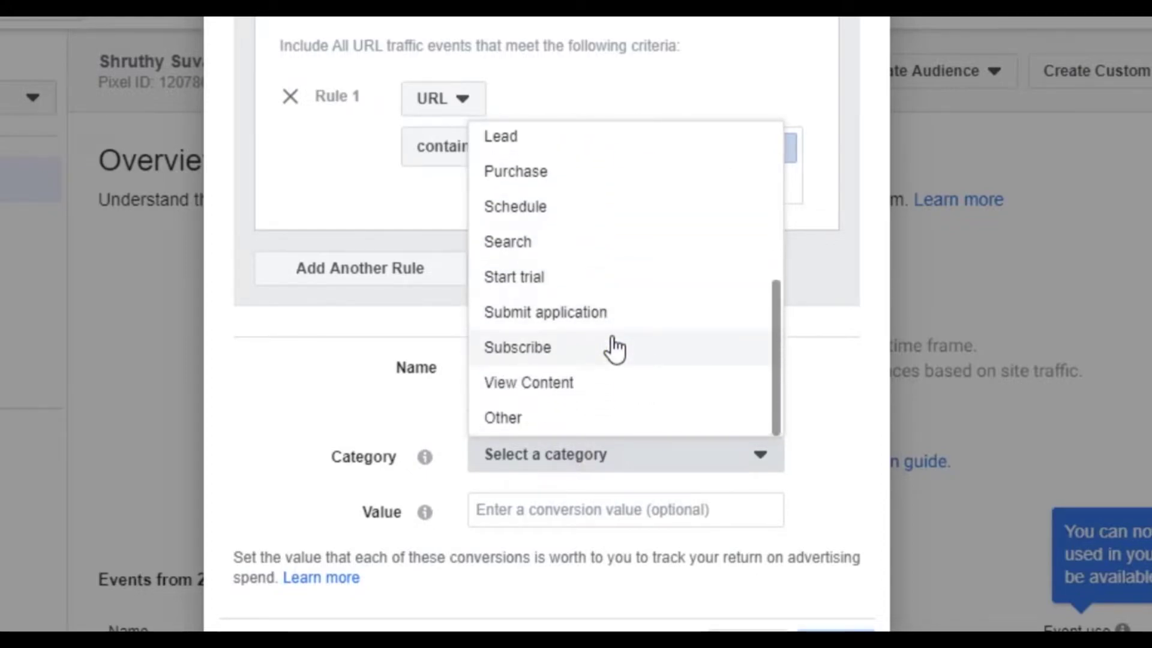
{"action": "left_click", "coordinate": [551, 381]}
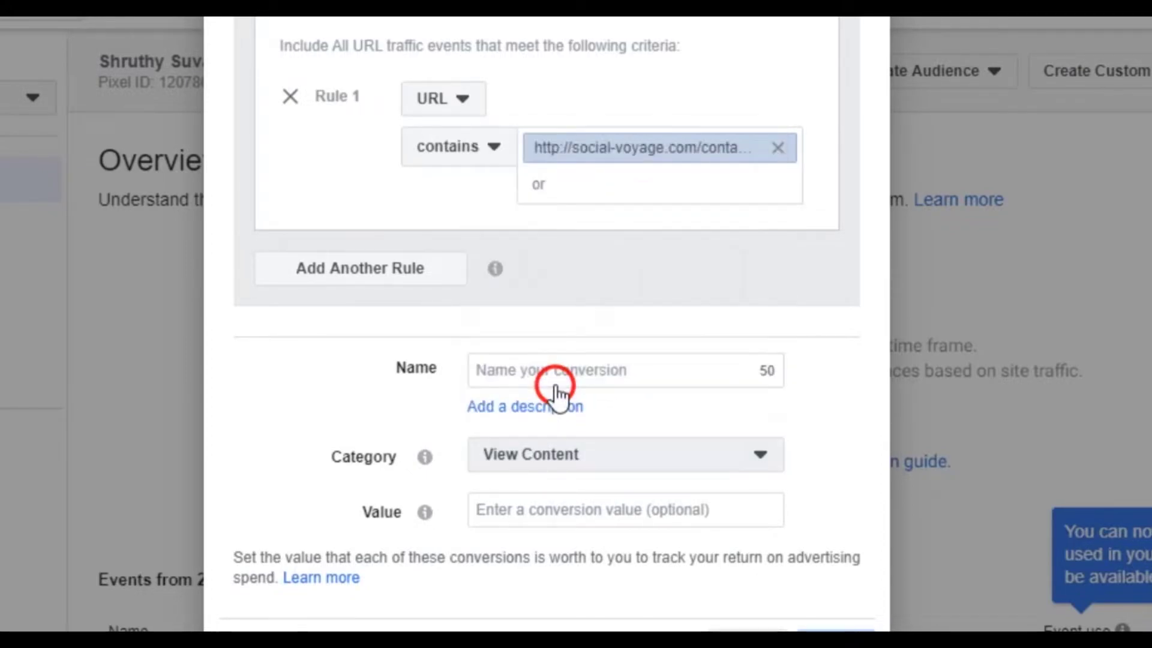
{"action": "left_click", "coordinate": [593, 370]}
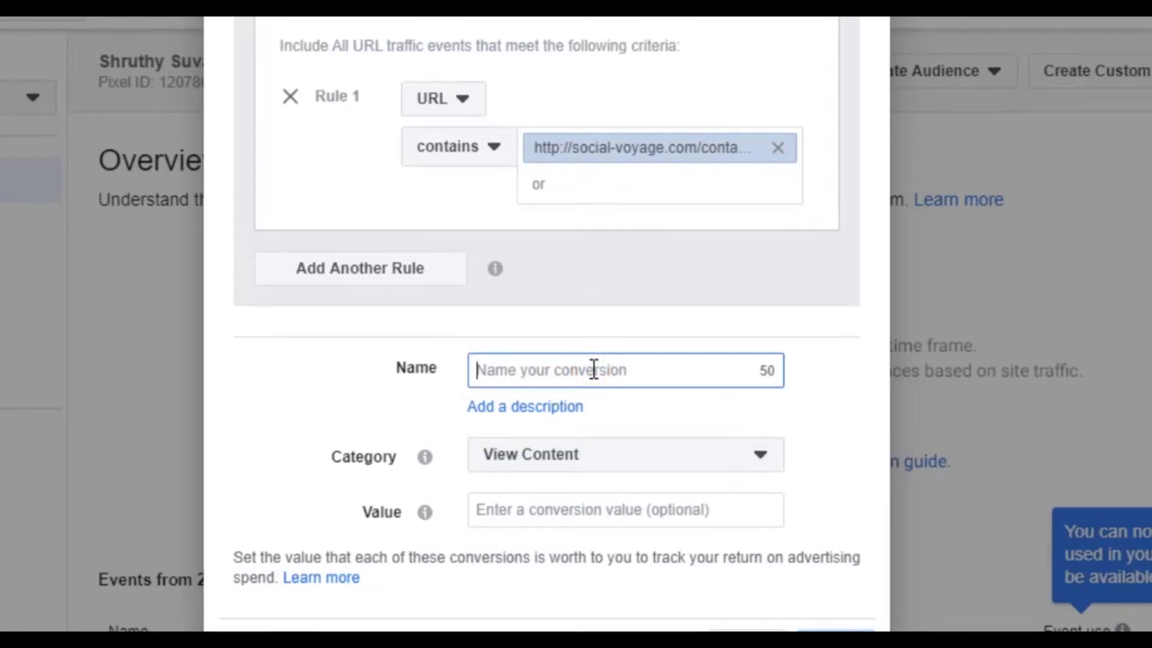
{"action": "type", "text": "Contact me page"}
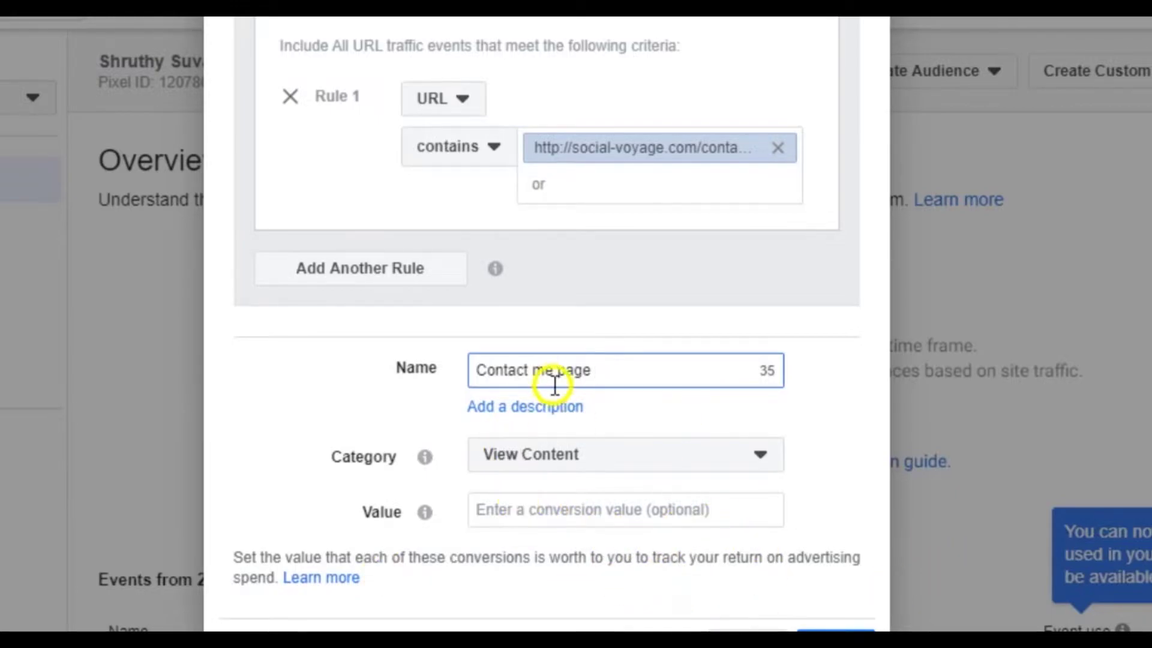
{"action": "scroll", "coordinate": [556, 382], "scroll_direction": "up", "scroll_amount": 5}
{"action": "scroll", "coordinate": [556, 386], "scroll_direction": "down", "scroll_amount": 6}
{"action": "left_click", "coordinate": [834, 617]}
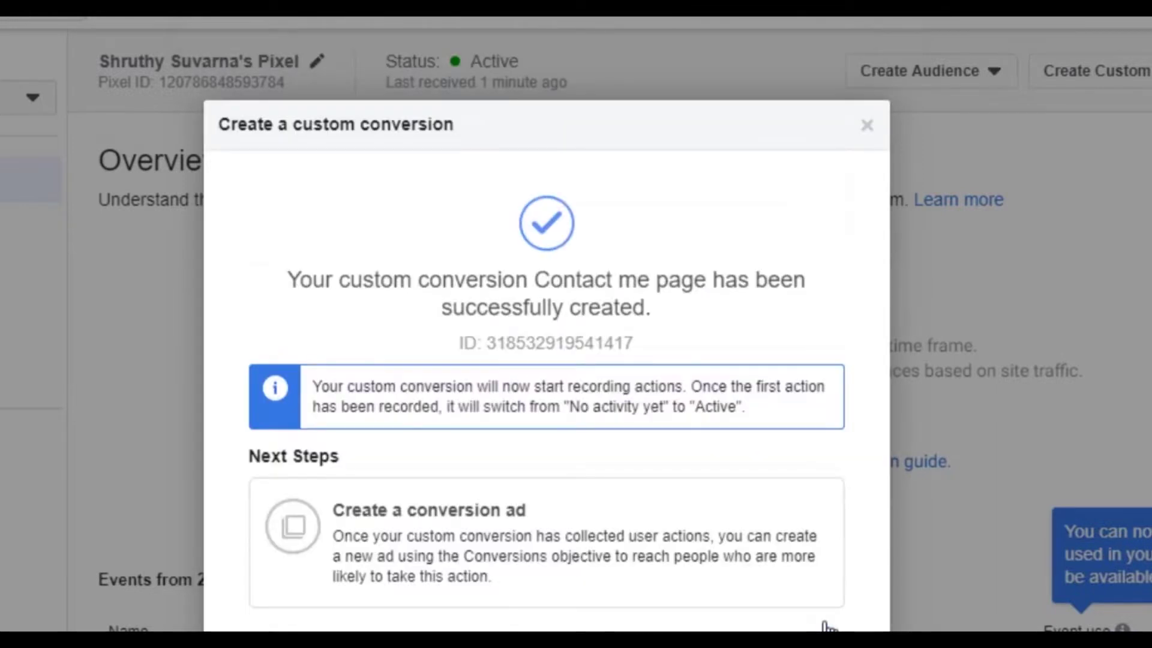
{"action": "scroll", "coordinate": [828, 627], "scroll_direction": "down", "scroll_amount": 1}
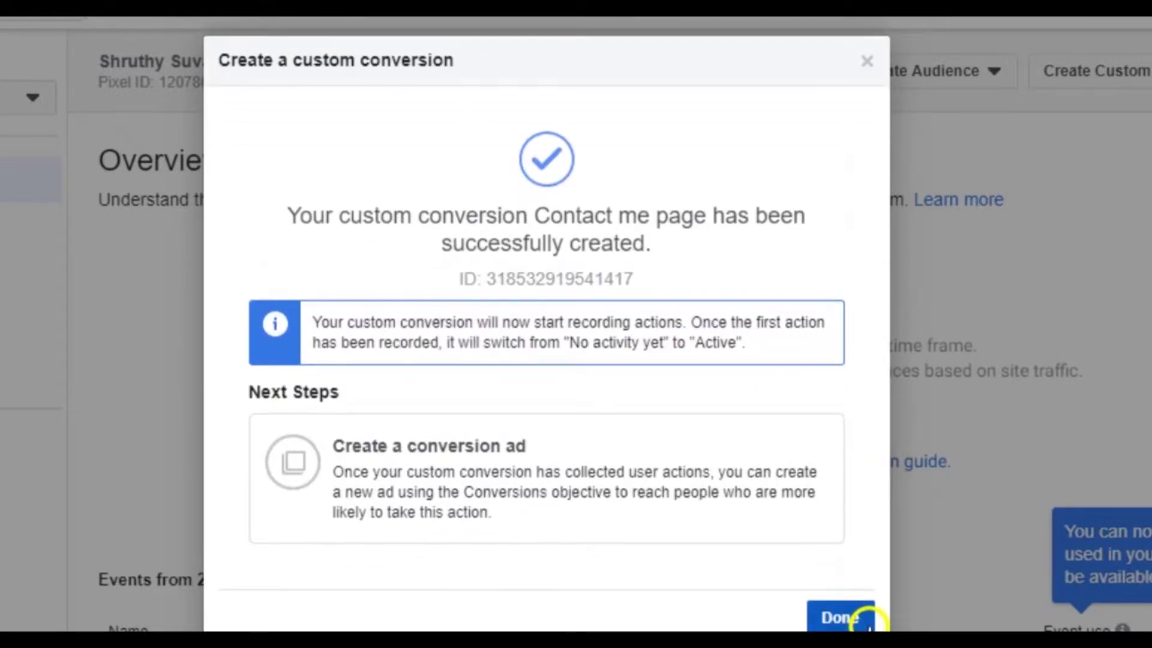
{"action": "left_click", "coordinate": [840, 618]}
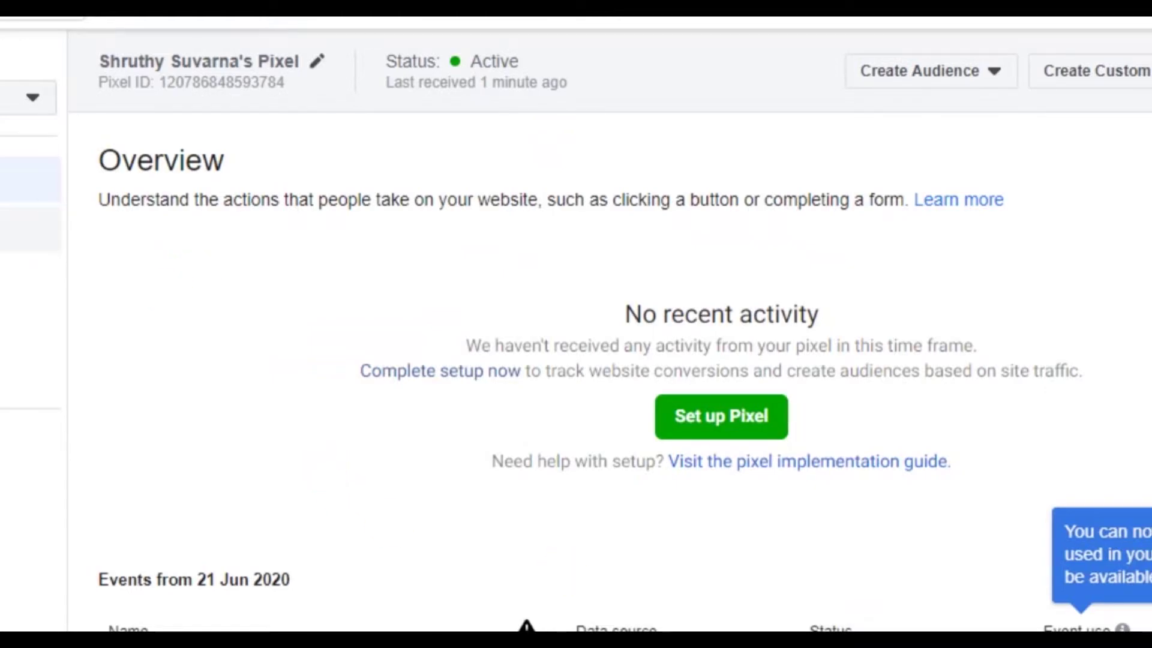
In Test events, paste the contact-us URL into Enter website URL and open the website.
{"action": "left_click", "coordinate": [18, 229]}
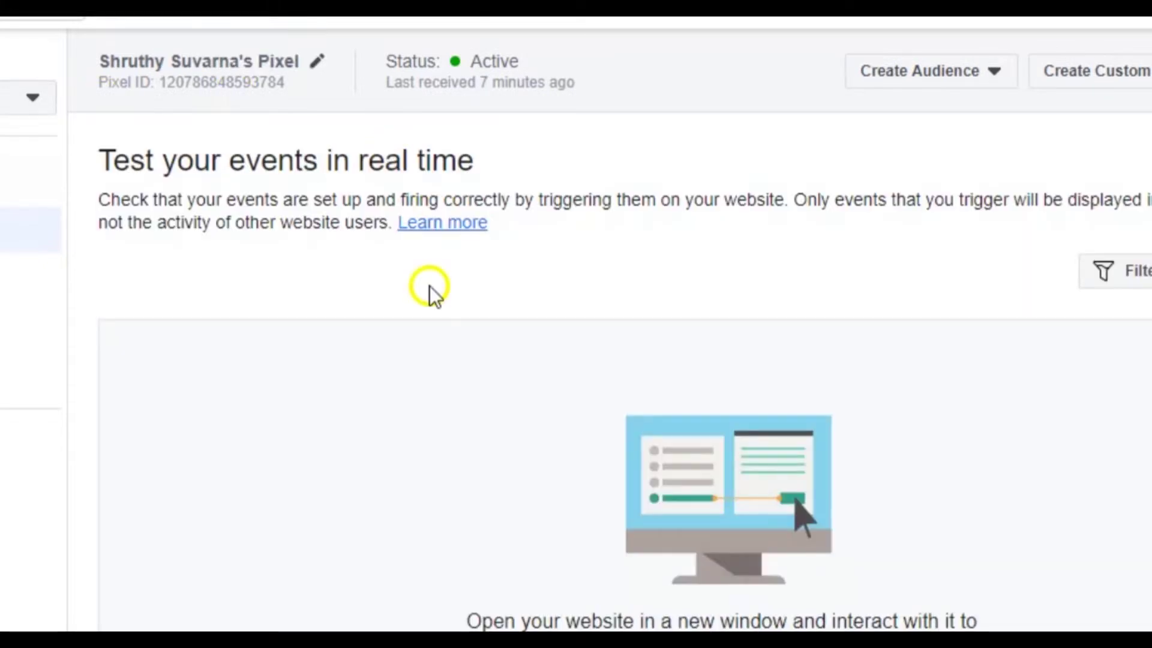
{"action": "scroll", "coordinate": [498, 312], "scroll_direction": "down", "scroll_amount": 3}
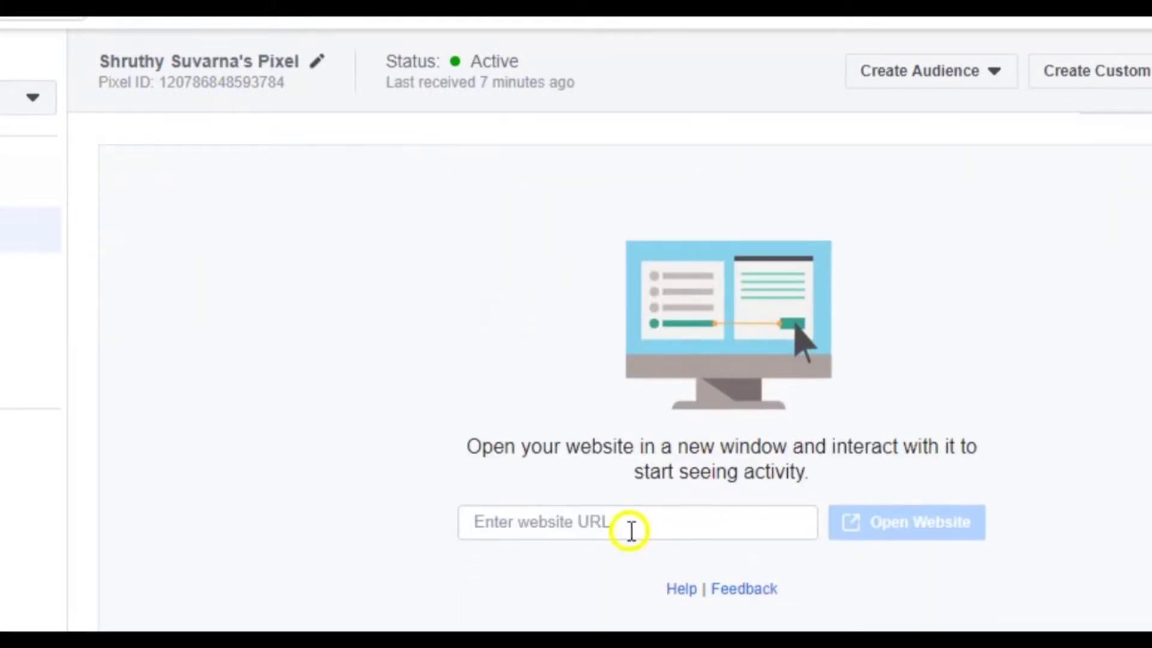
{"action": "left_click", "coordinate": [598, 534]}
{"action": "key", "text": "ctrl+v"}
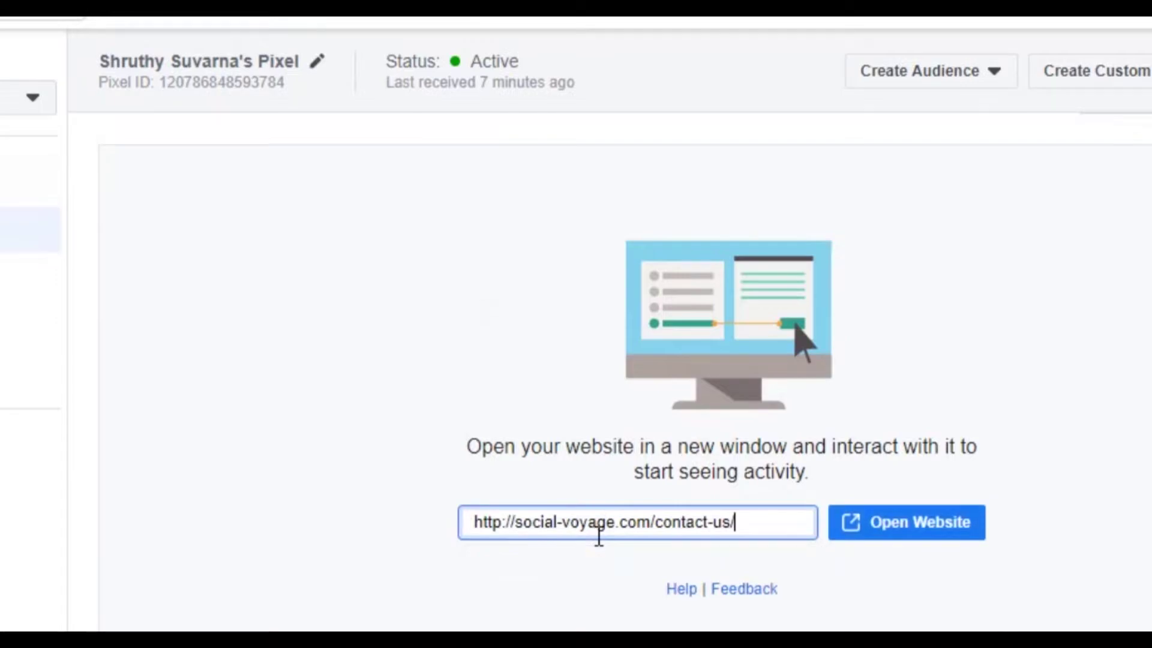
{"action": "left_click", "coordinate": [881, 543]}
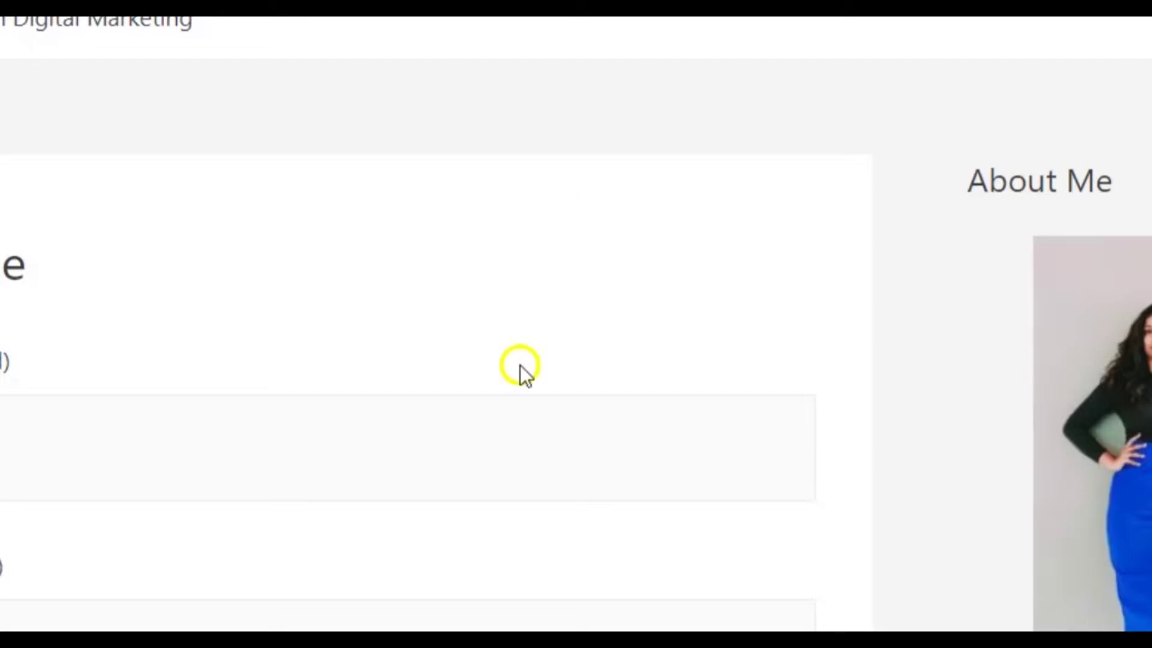
{"action": "scroll", "coordinate": [311, 323], "scroll_direction": "down", "scroll_amount": 5}
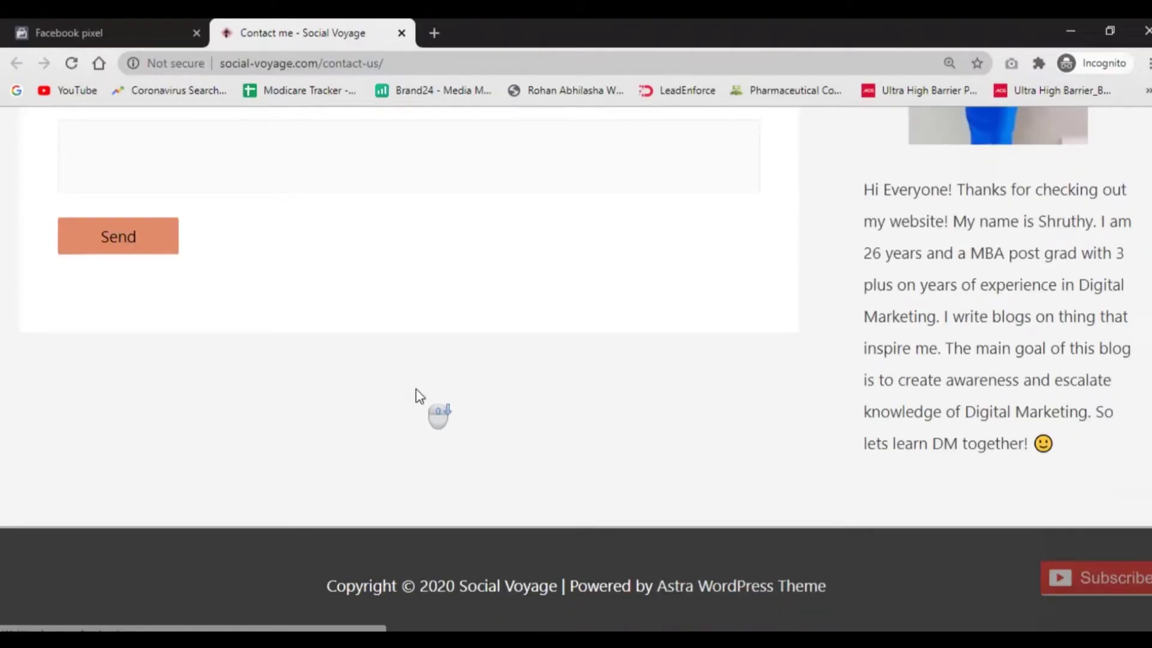
Submit the Contact me form with name 'test' and a test email address.
{"action": "scroll", "coordinate": [416, 389], "scroll_direction": "up", "scroll_amount": 8}
{"action": "scroll", "coordinate": [415, 389], "scroll_direction": "down", "scroll_amount": 6}
{"action": "scroll", "coordinate": [415, 389], "scroll_direction": "up", "scroll_amount": 5}
{"action": "left_click", "coordinate": [227, 386]}
{"action": "type", "text": "test"}
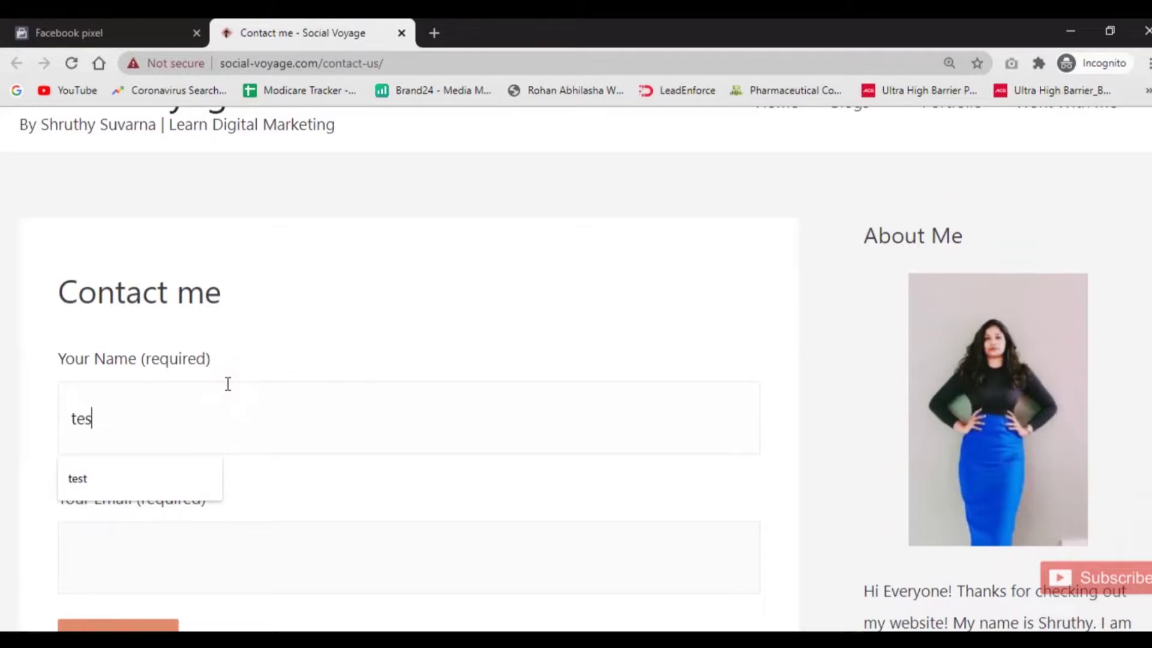
{"action": "key", "text": "Tab"}
{"action": "type", "text": "test"}
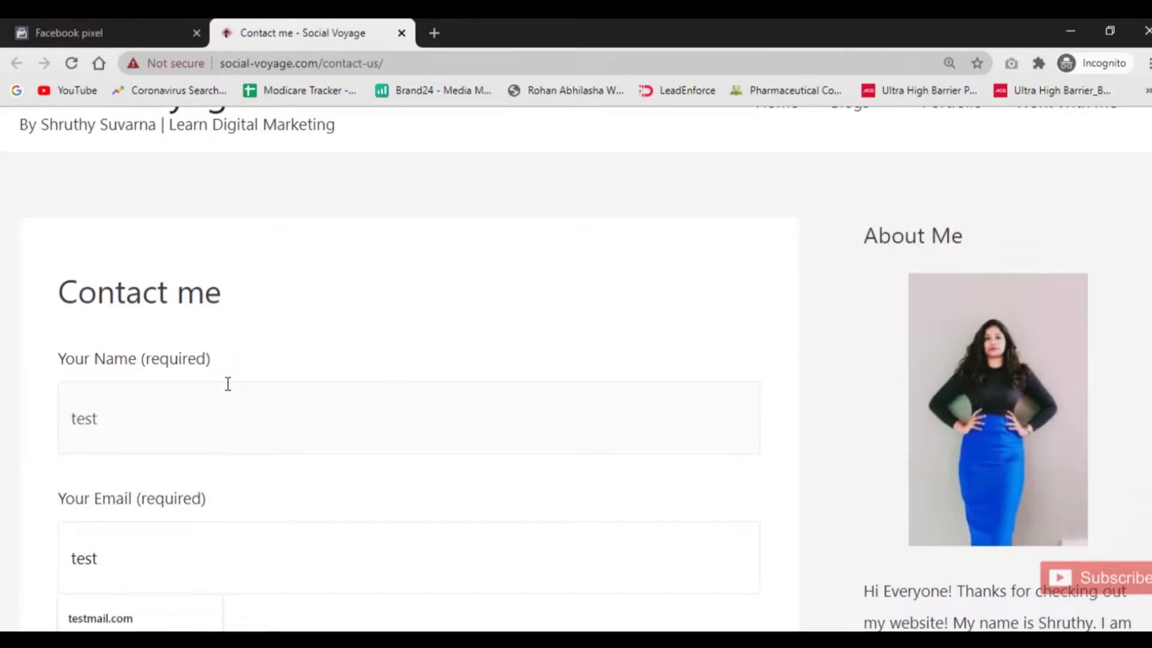
{"action": "type", "text": "@gmail.com"}
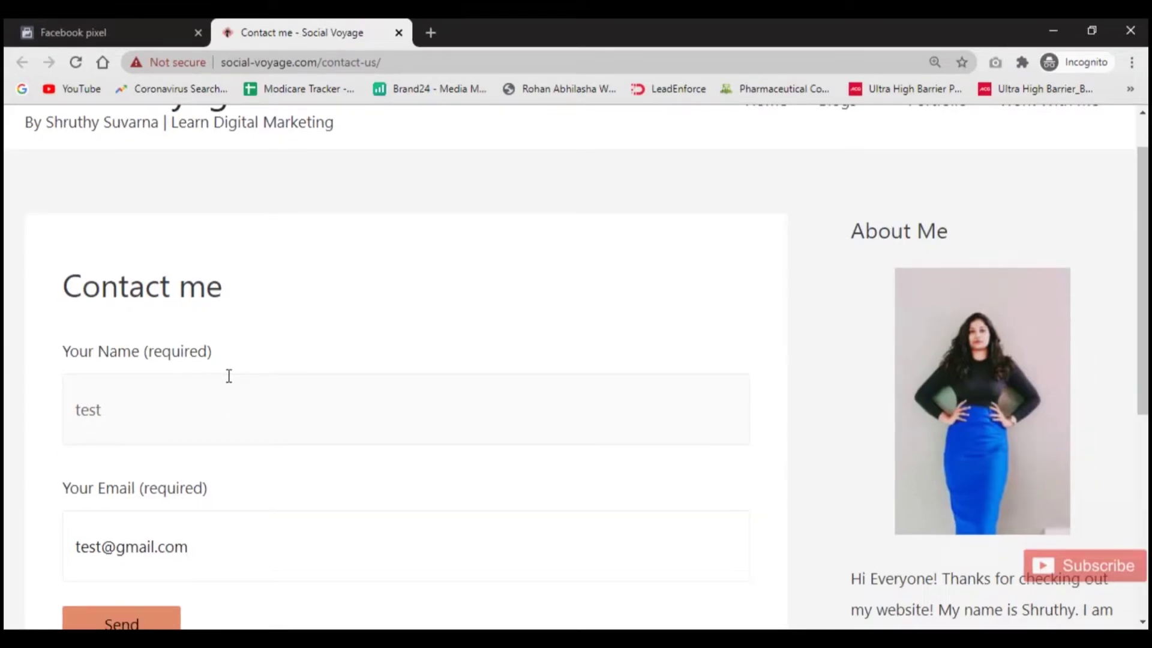
{"action": "scroll", "coordinate": [228, 384], "scroll_direction": "down", "scroll_amount": 3}
{"action": "left_click", "coordinate": [136, 486]}
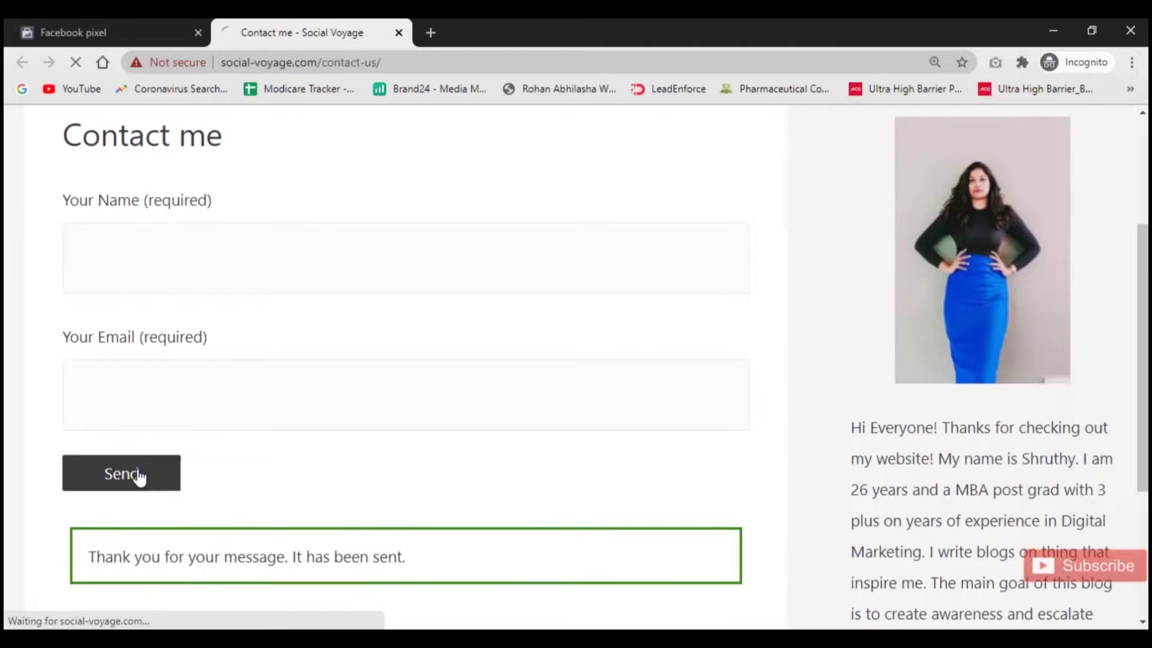
Check the Thank you page, then return to the pixel's test events tab.
{"action": "scroll", "coordinate": [411, 327], "scroll_direction": "down", "scroll_amount": 5}
{"action": "scroll", "coordinate": [414, 329], "scroll_direction": "up", "scroll_amount": 5}
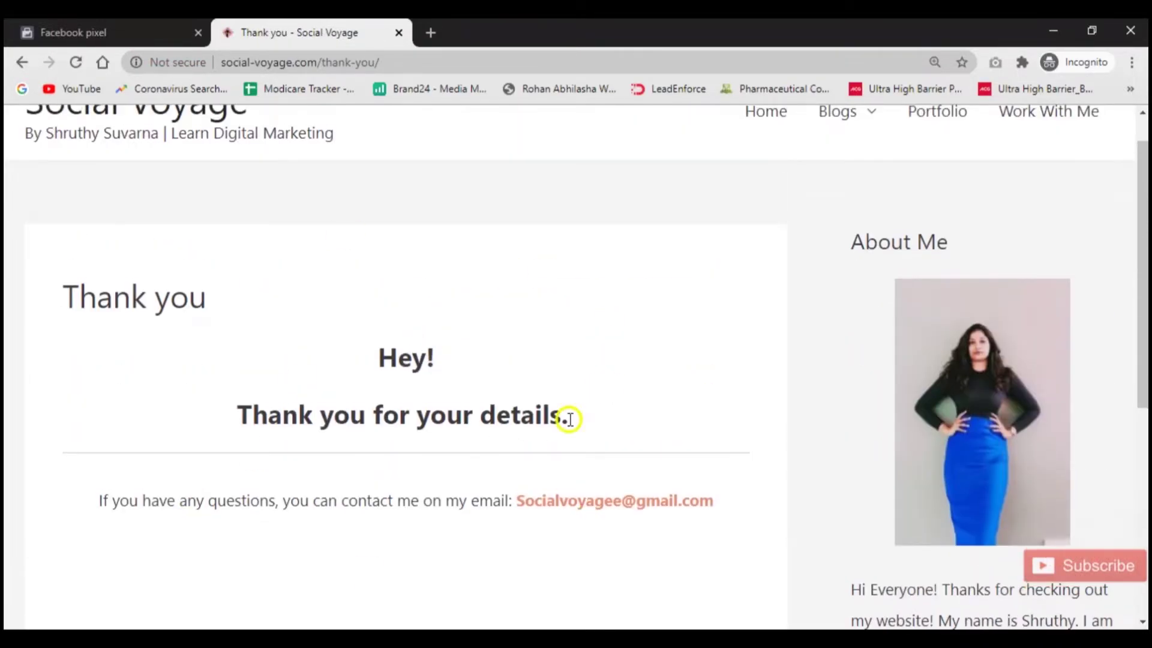
{"action": "left_click", "coordinate": [71, 26]}
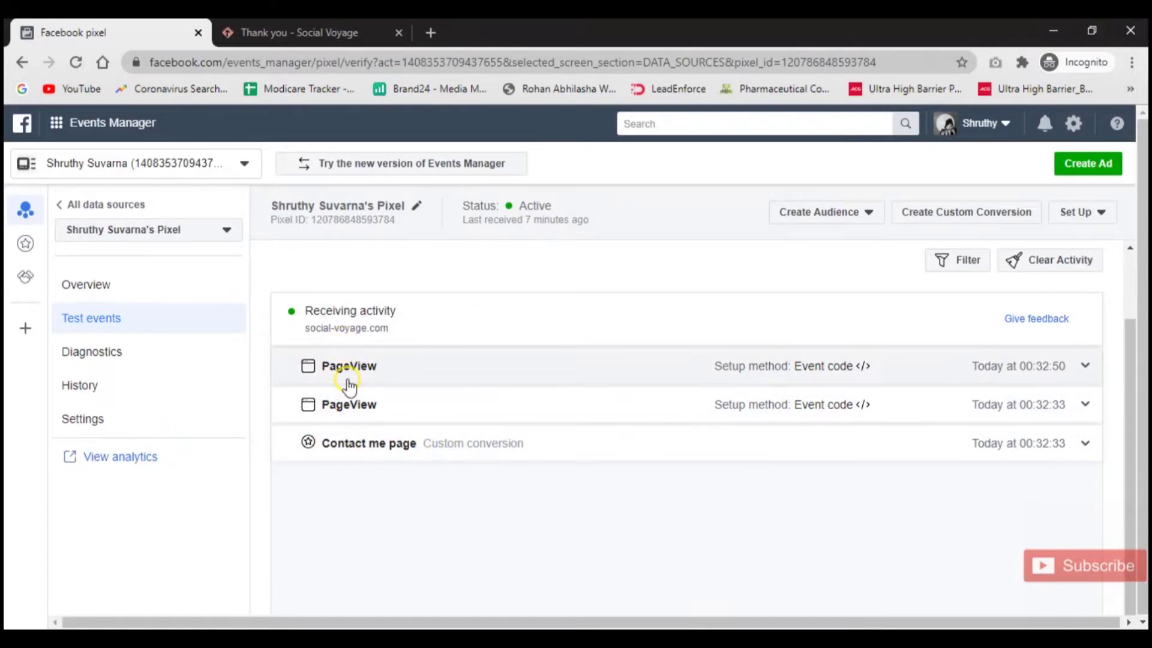
View the latest PageView event, then start a new custom conversion for the pixel.
{"action": "left_click", "coordinate": [437, 376]}
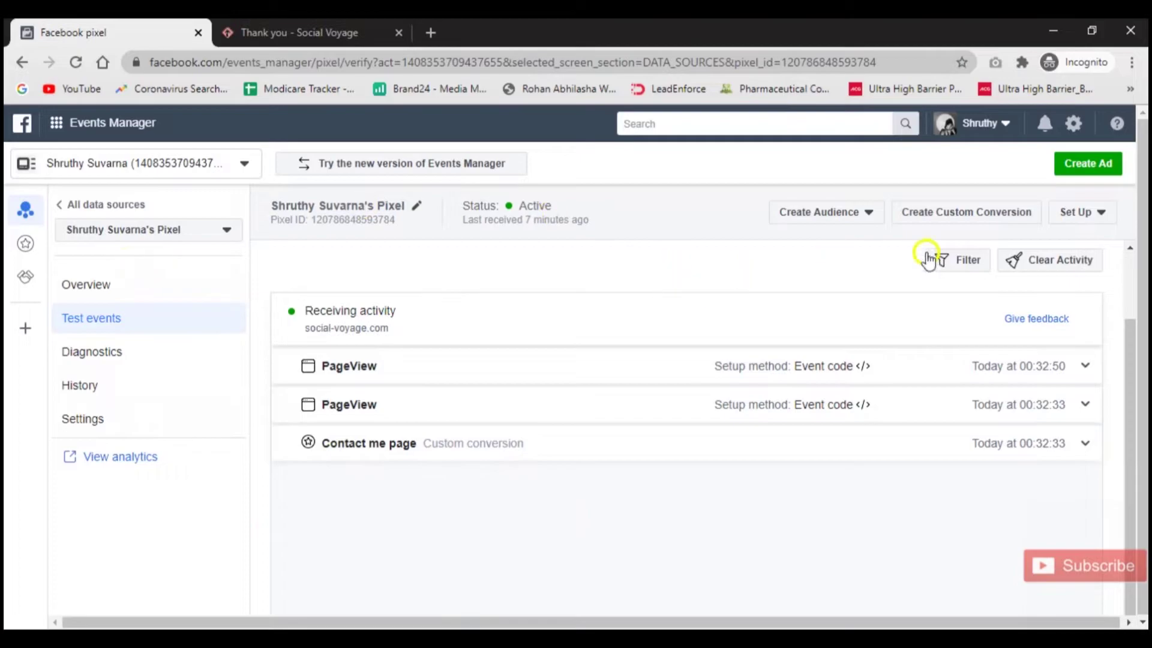
{"action": "left_click", "coordinate": [981, 220]}
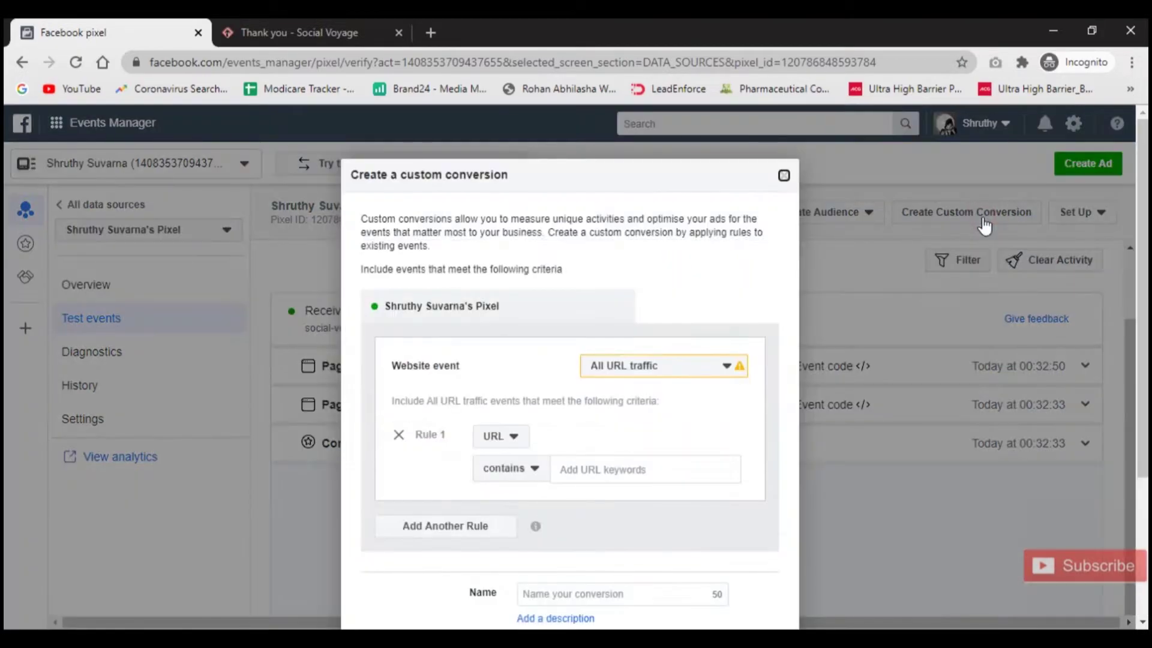
Copy the thank-you page address from the site tab and paste it as the URL keyword rule.
{"action": "left_click", "coordinate": [582, 471]}
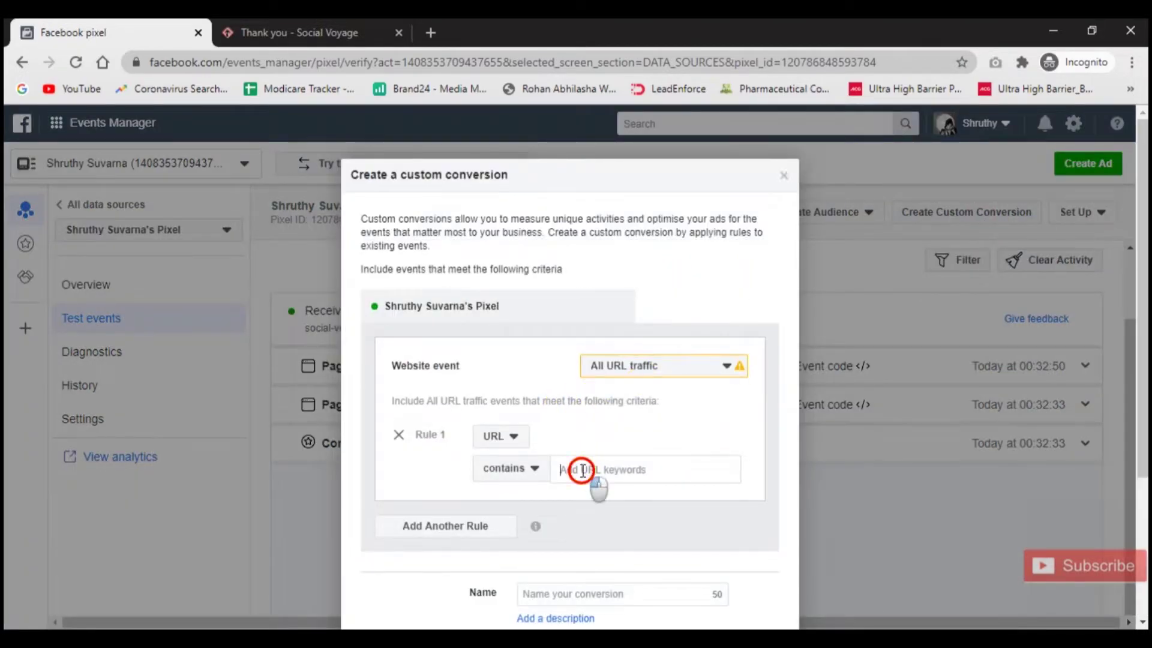
{"action": "left_click", "coordinate": [582, 471]}
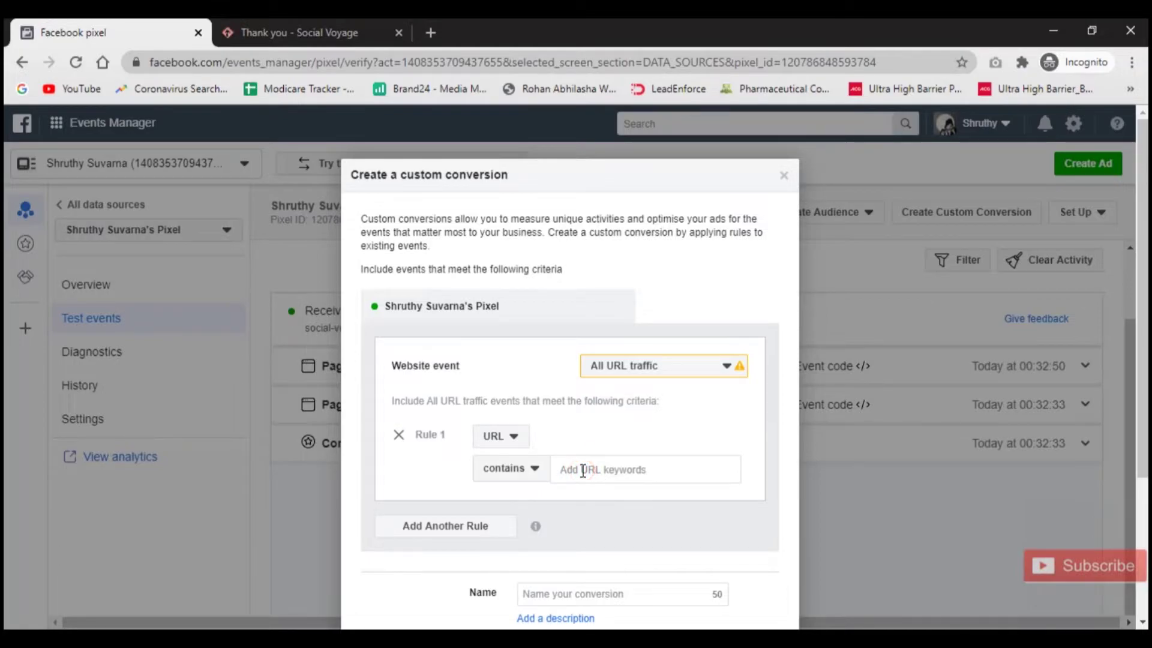
{"action": "left_click", "coordinate": [304, 27]}
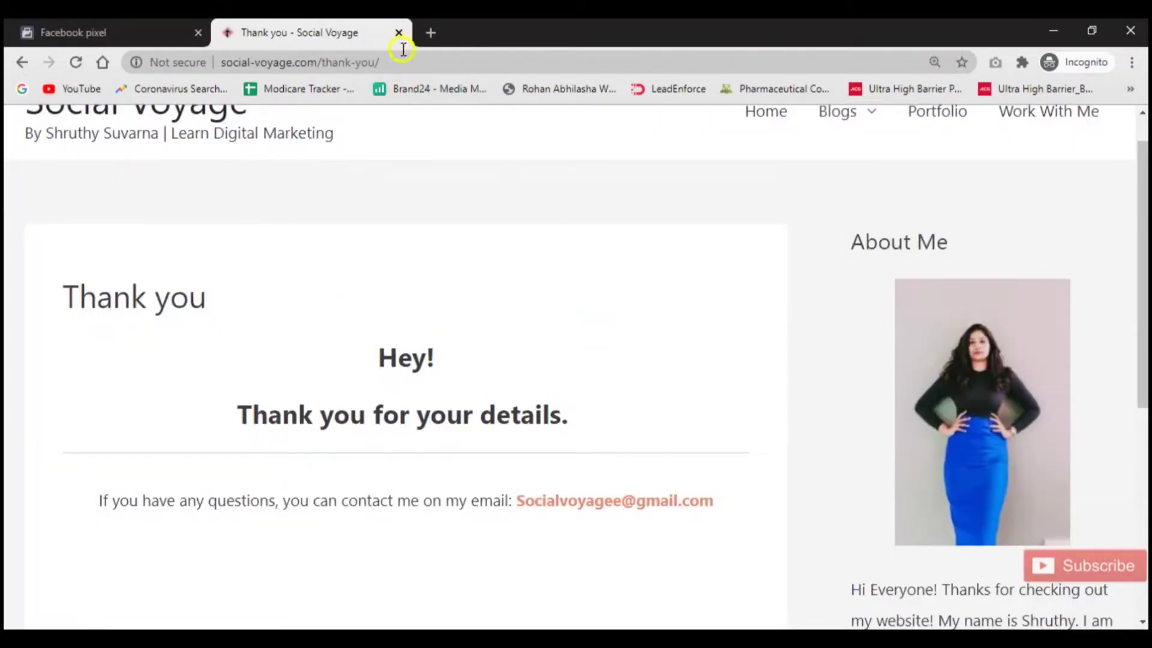
{"action": "left_click", "coordinate": [394, 64]}
{"action": "key", "text": "ctrl+c"}
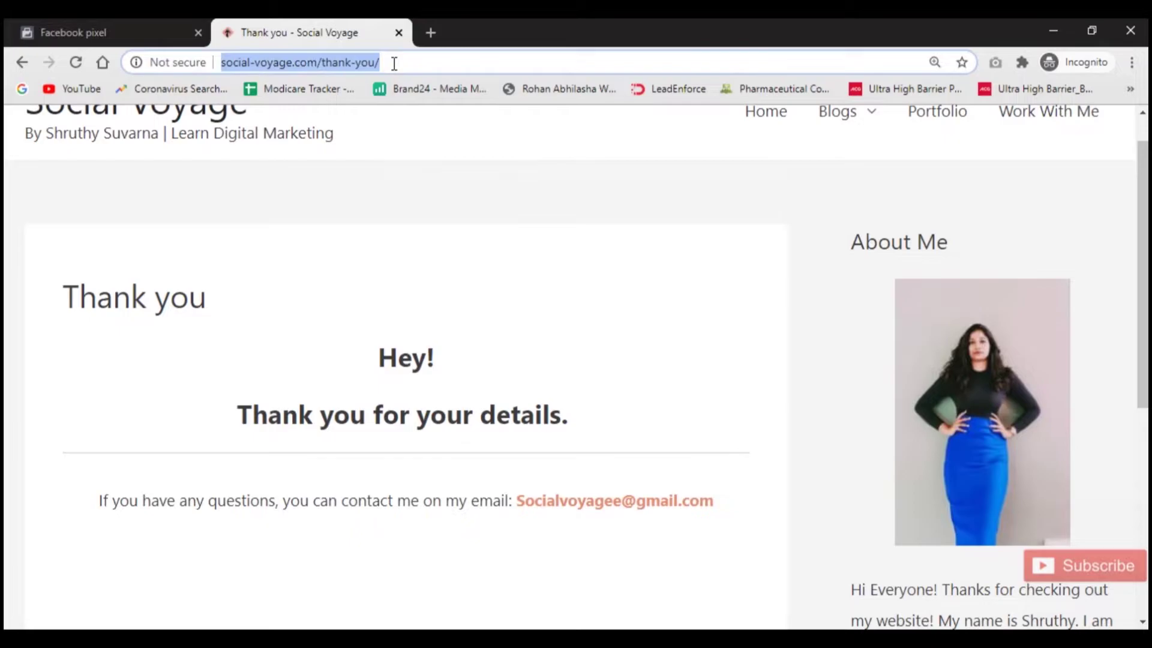
{"action": "left_click", "coordinate": [158, 27]}
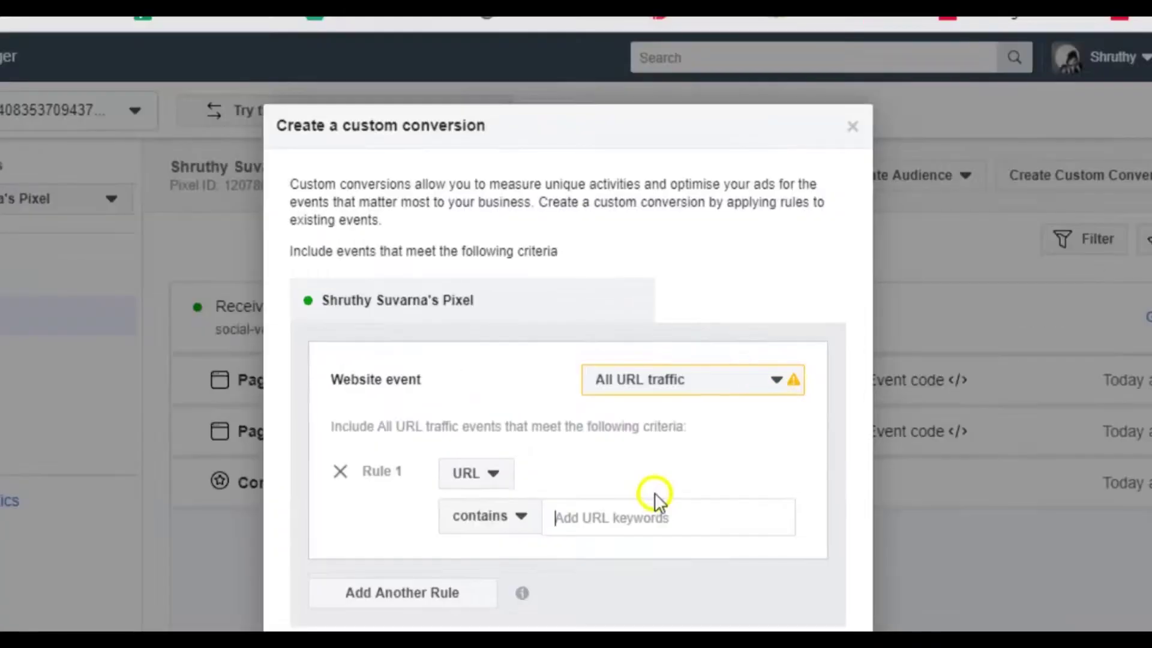
{"action": "left_click", "coordinate": [668, 516]}
{"action": "key", "text": "ctrl+v"}
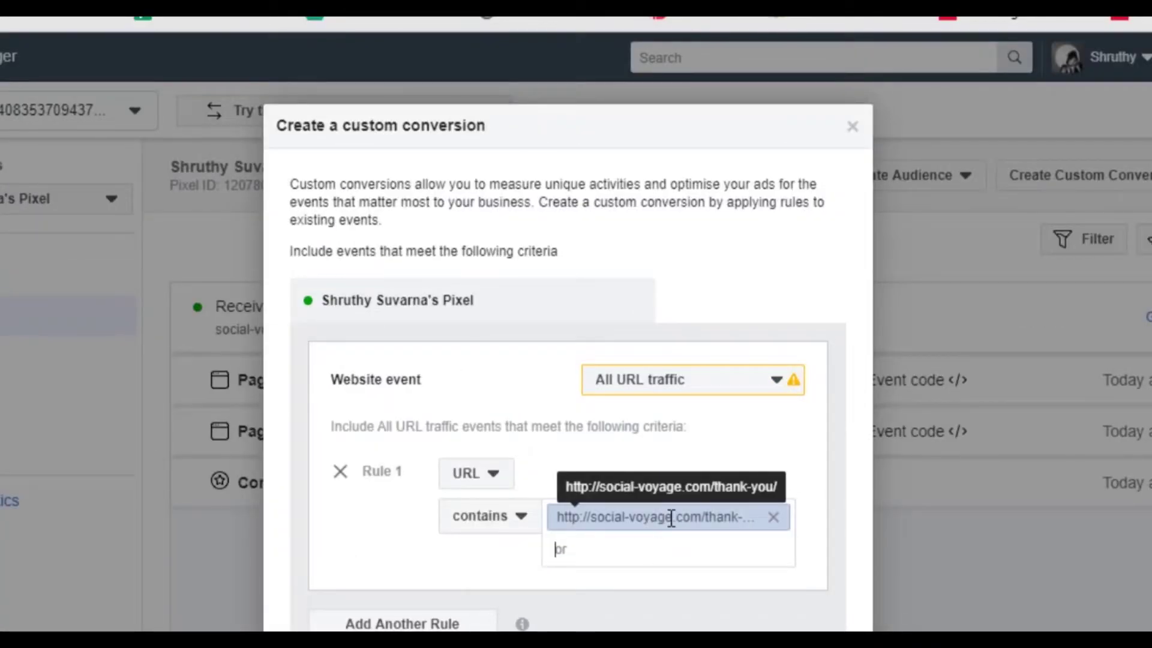
{"action": "scroll", "coordinate": [671, 518], "scroll_direction": "down", "scroll_amount": 4}
Name the conversion 'Thank you page' and set its category to Complete Registration.
{"action": "left_click", "coordinate": [540, 460]}
{"action": "type", "text": "R"}
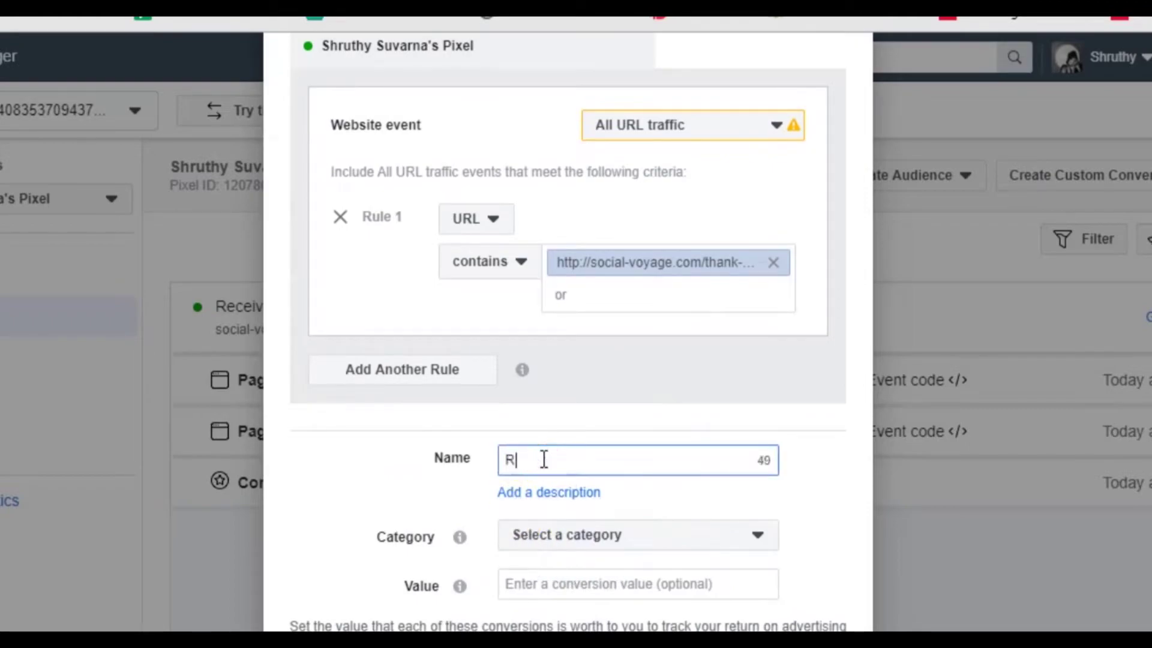
{"action": "key", "text": "BackSpace"}
{"action": "type", "text": "Thank you page"}
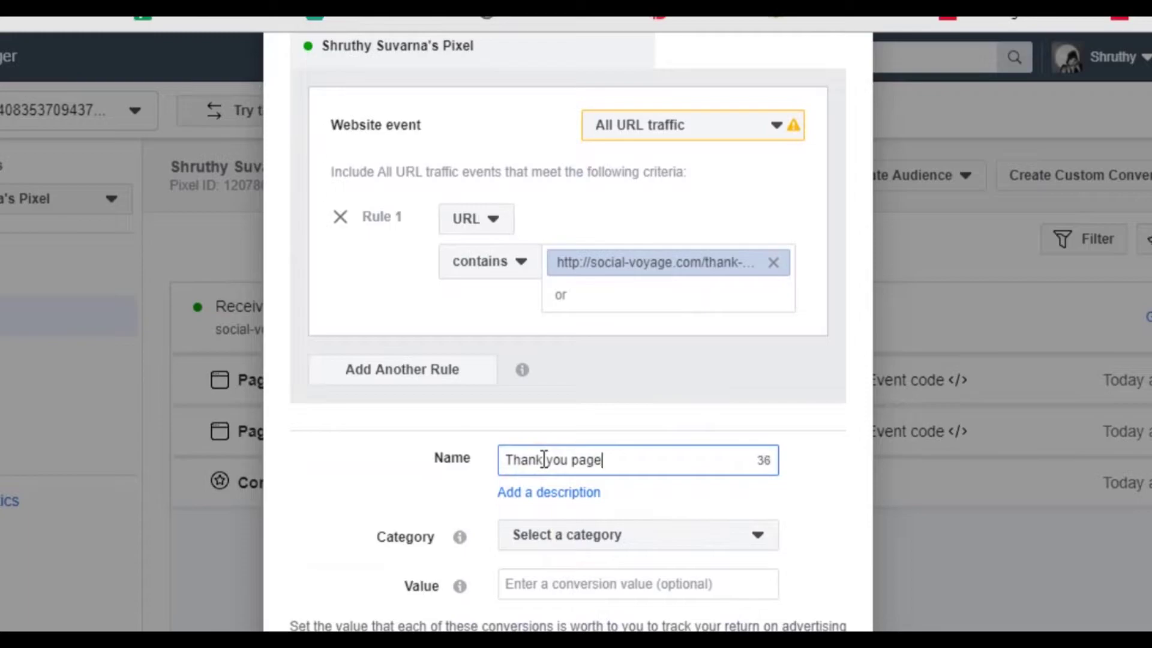
{"action": "left_click", "coordinate": [581, 536]}
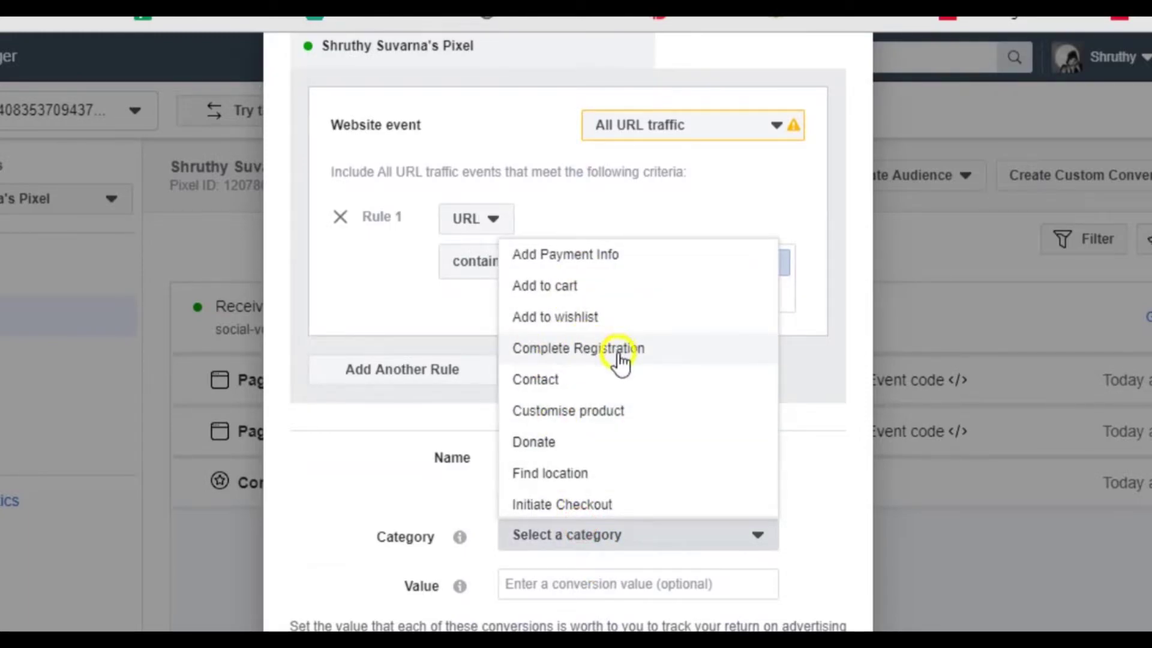
{"action": "scroll", "coordinate": [572, 358], "scroll_direction": "down", "scroll_amount": 5}
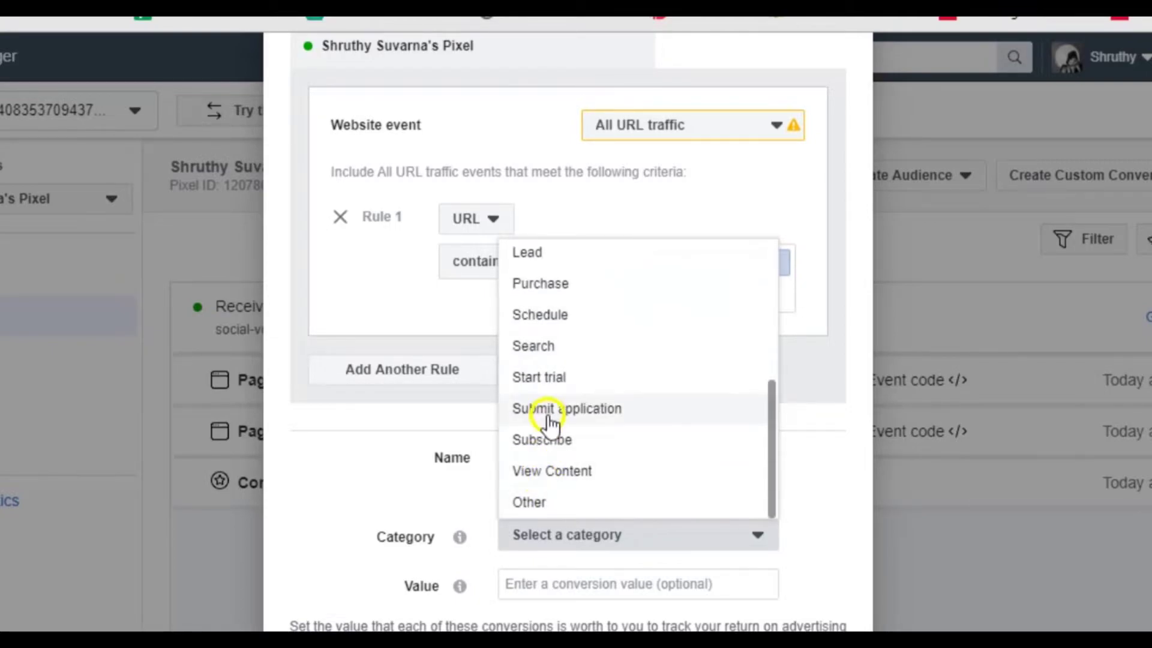
{"action": "left_click", "coordinate": [547, 255]}
{"action": "left_click", "coordinate": [580, 540]}
{"action": "scroll", "coordinate": [630, 465], "scroll_direction": "up", "scroll_amount": 3}
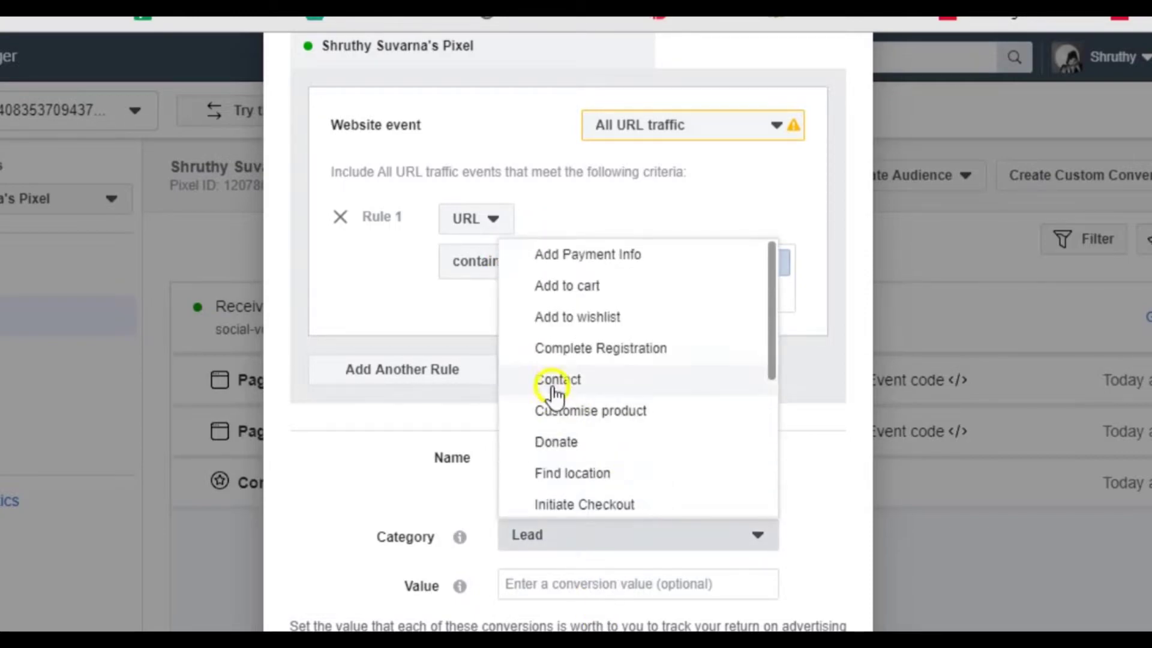
{"action": "left_click", "coordinate": [573, 350]}
{"action": "scroll", "coordinate": [646, 615], "scroll_direction": "down", "scroll_amount": 1}
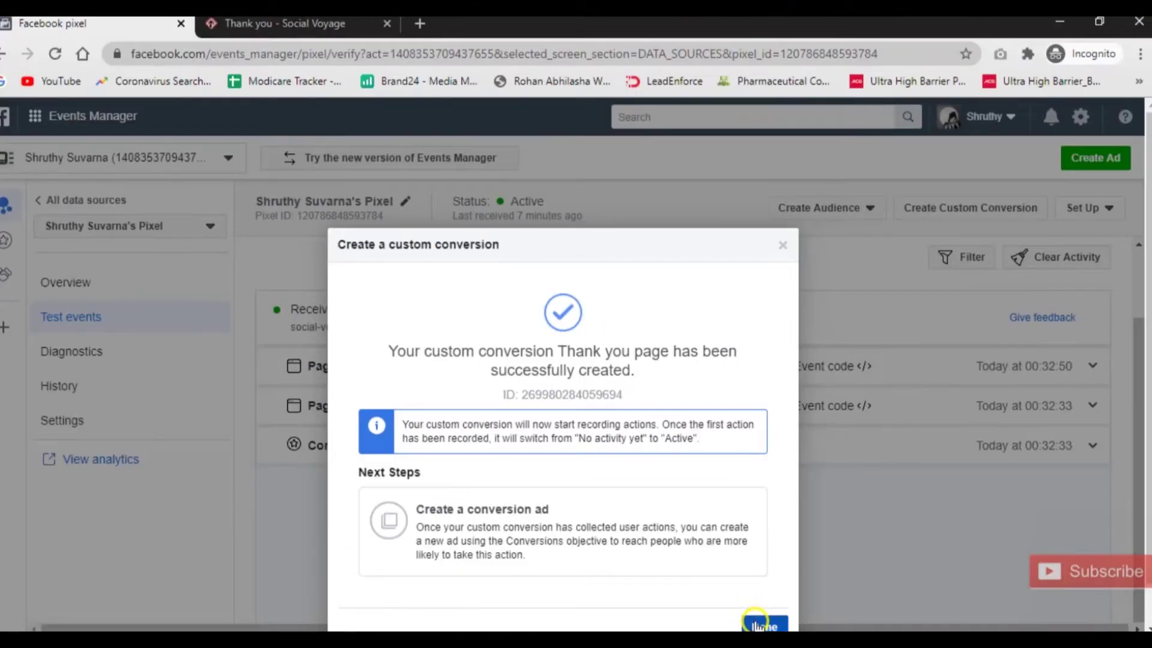
Dismiss the creation confirmation and load the Contact me page (social-voyage.com/contact-us/) in the site tab.
{"action": "left_click", "coordinate": [761, 618]}
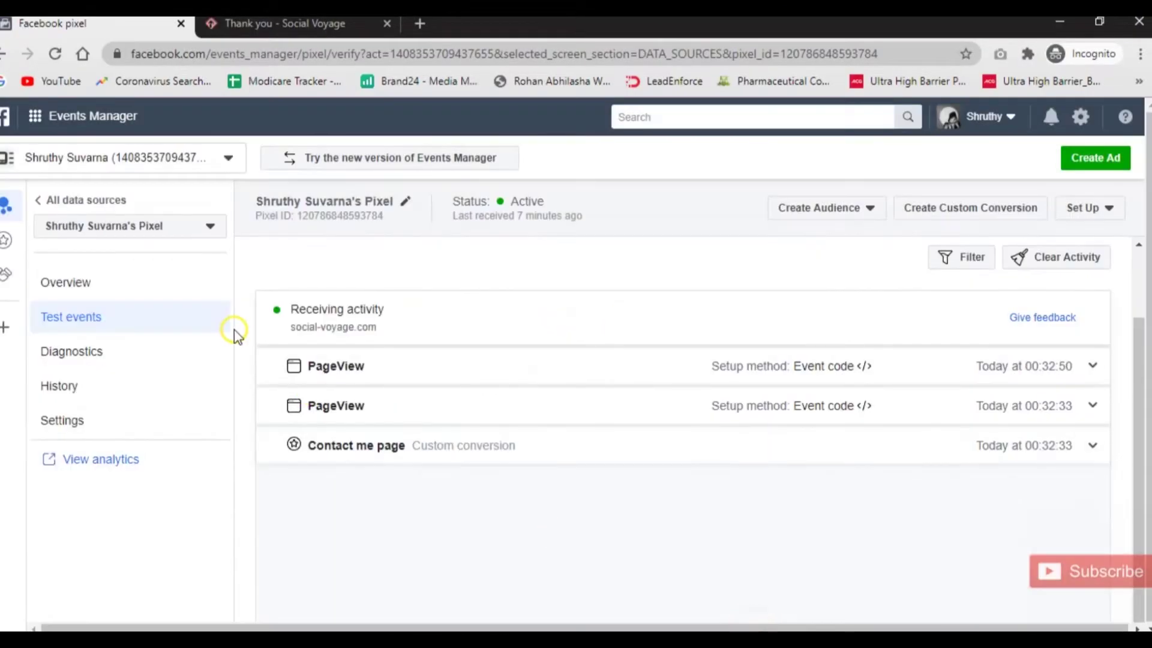
{"action": "left_click", "coordinate": [118, 322]}
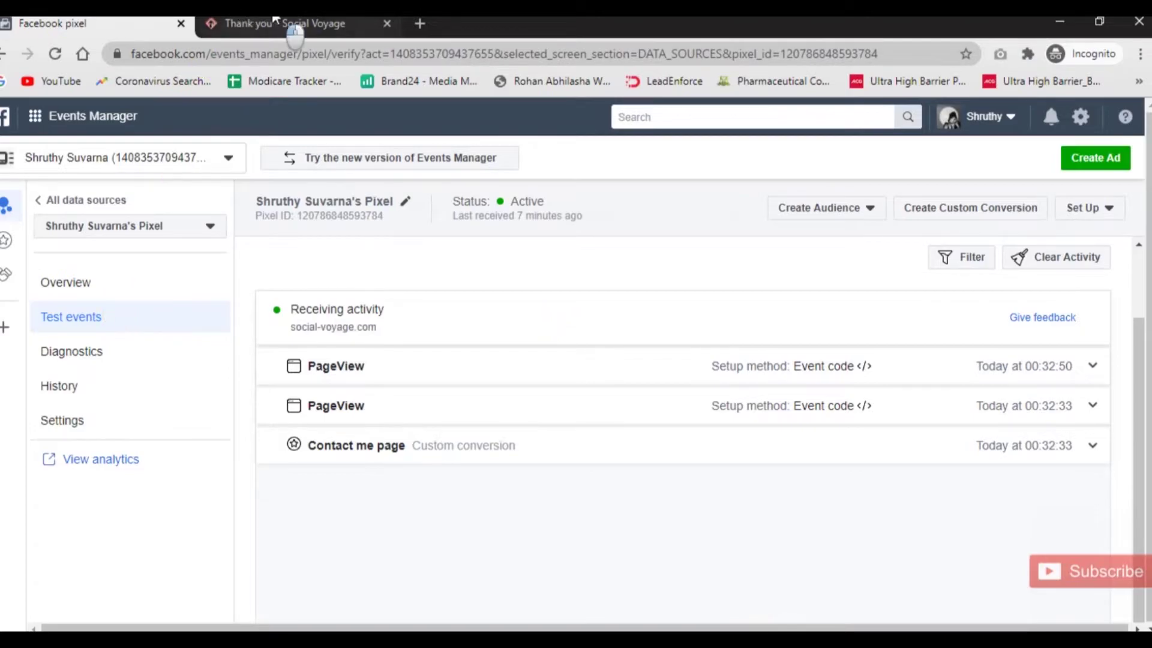
{"action": "left_click", "coordinate": [294, 25]}
{"action": "left_click", "coordinate": [326, 54]}
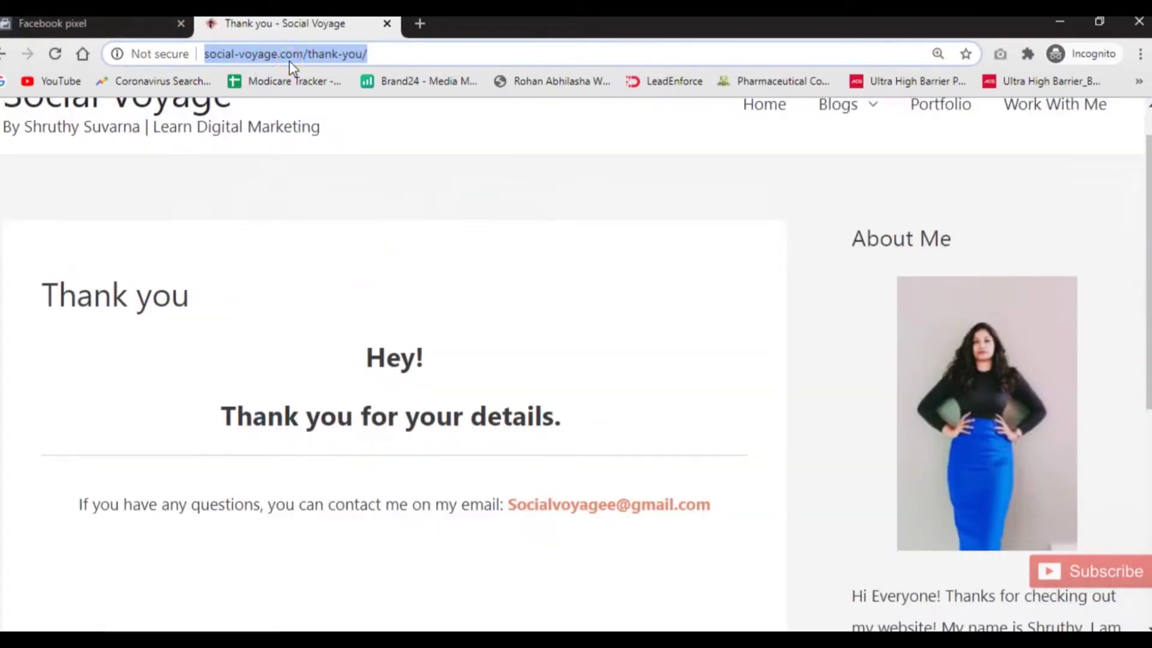
{"action": "key", "text": "End"}
{"action": "key", "text": "BackSpace"}
{"action": "key", "text": "BackSpace"}
{"action": "key", "text": "BackSpace"}
{"action": "key", "text": "BackSpace"}
{"action": "key", "text": "BackSpace"}
{"action": "key", "text": "BackSpace"}
{"action": "key", "text": "BackSpace"}
{"action": "key", "text": "BackSpace"}
{"action": "key", "text": "BackSpace"}
{"action": "key", "text": "BackSpace"}
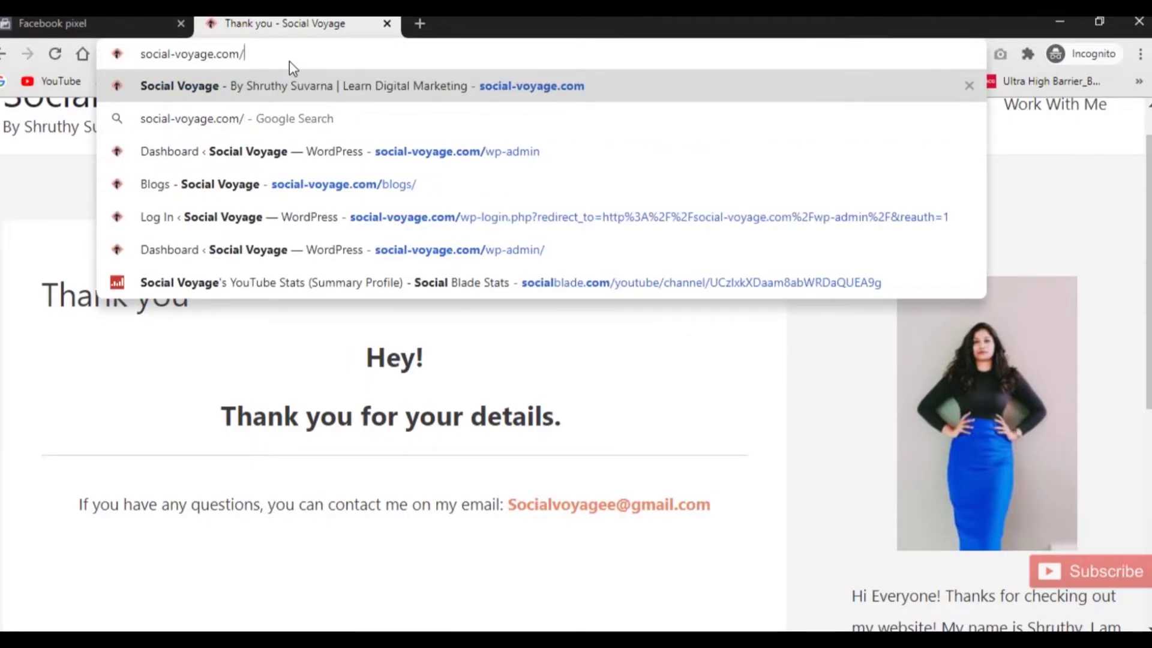
{"action": "type", "text": "co"}
{"action": "key", "text": "Down"}
{"action": "key", "text": "Down"}
{"action": "key", "text": "Return"}
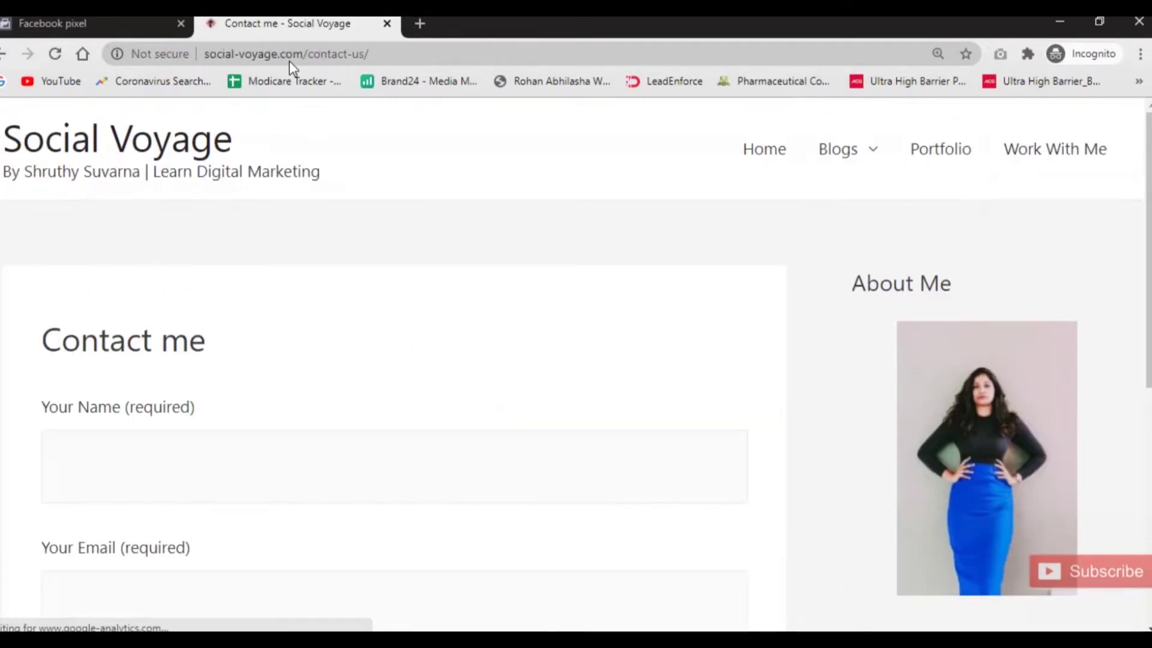
Submit the contact form with a test name and email, then return to the pixel's test events.
{"action": "left_click", "coordinate": [108, 452]}
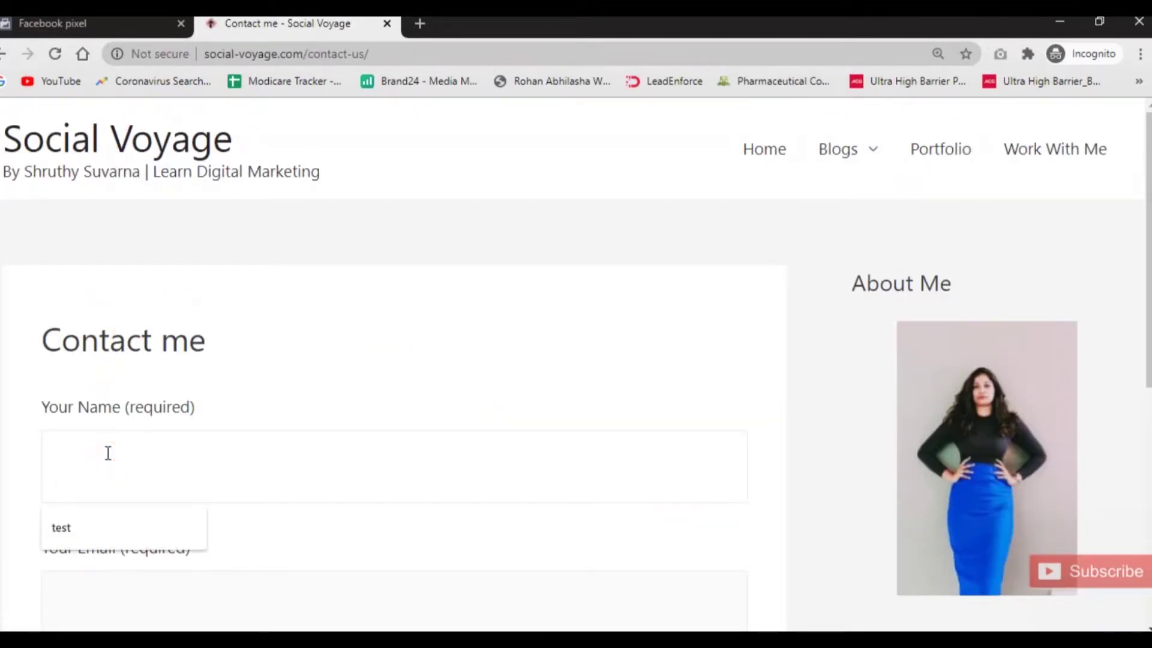
{"action": "type", "text": "shruthy"}
{"action": "key", "text": "Tab"}
{"action": "type", "text": "sh"}
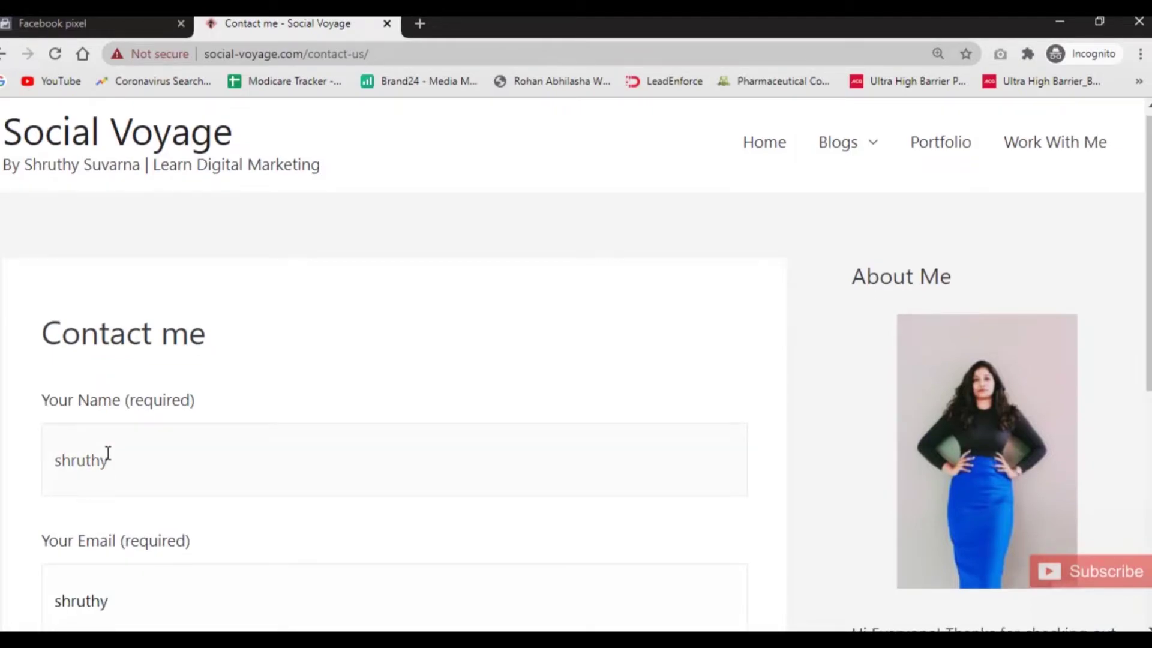
{"action": "key", "text": "BackSpace"}
{"action": "key", "text": "BackSpace"}
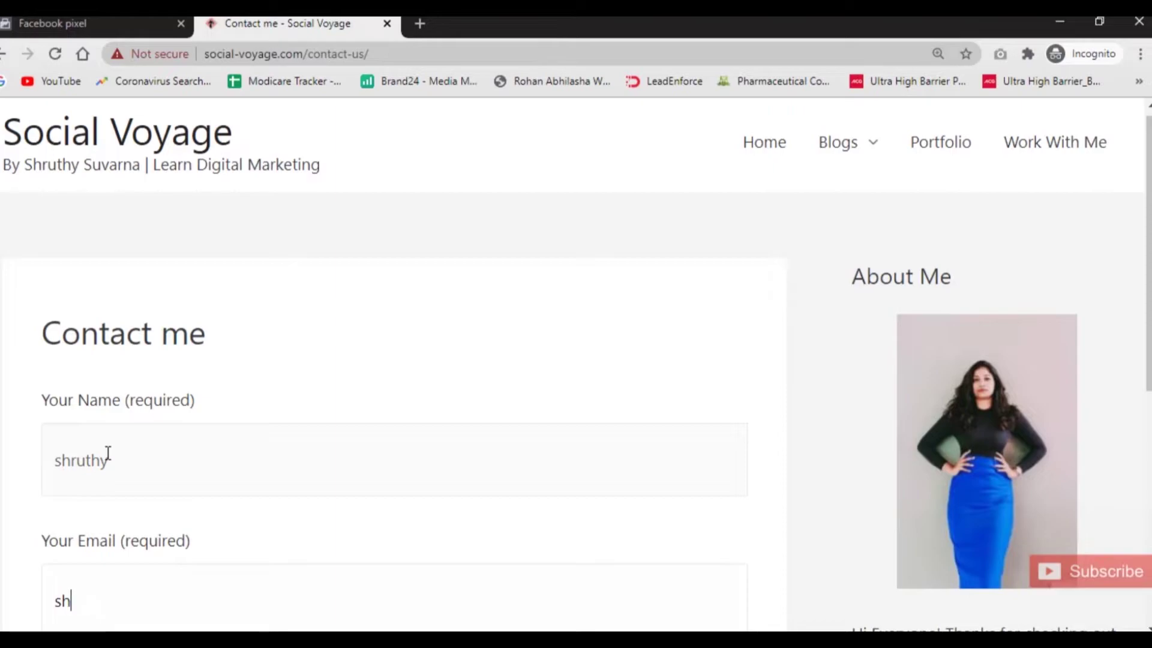
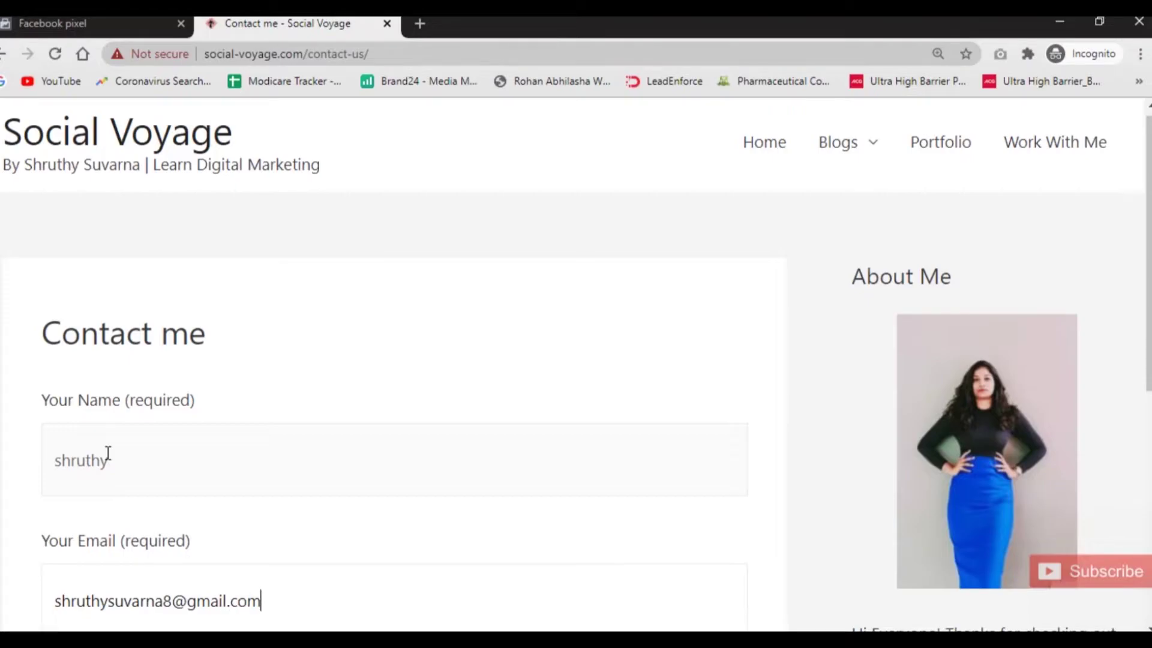
{"action": "scroll", "coordinate": [204, 507], "scroll_direction": "down", "scroll_amount": 3}
{"action": "scroll", "coordinate": [204, 507], "scroll_direction": "down", "scroll_amount": 3}
{"action": "left_click", "coordinate": [124, 264]}
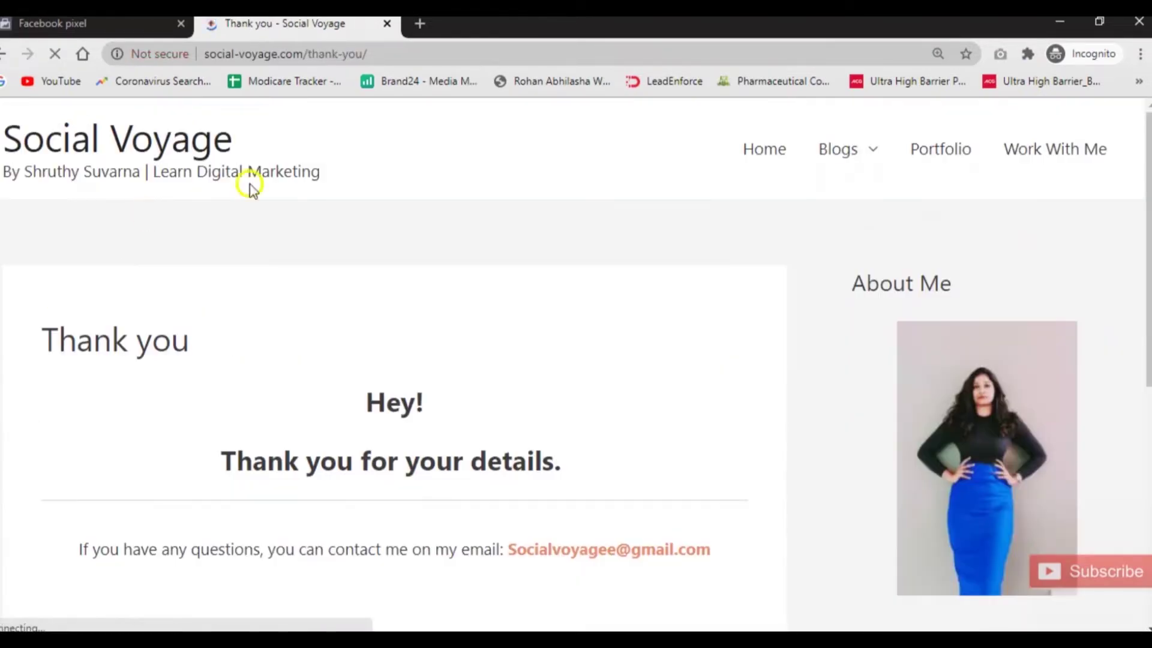
{"action": "scroll", "coordinate": [443, 523], "scroll_direction": "down", "scroll_amount": 10}
{"action": "scroll", "coordinate": [434, 515], "scroll_direction": "up", "scroll_amount": 8}
{"action": "scroll", "coordinate": [435, 515], "scroll_direction": "up", "scroll_amount": 1}
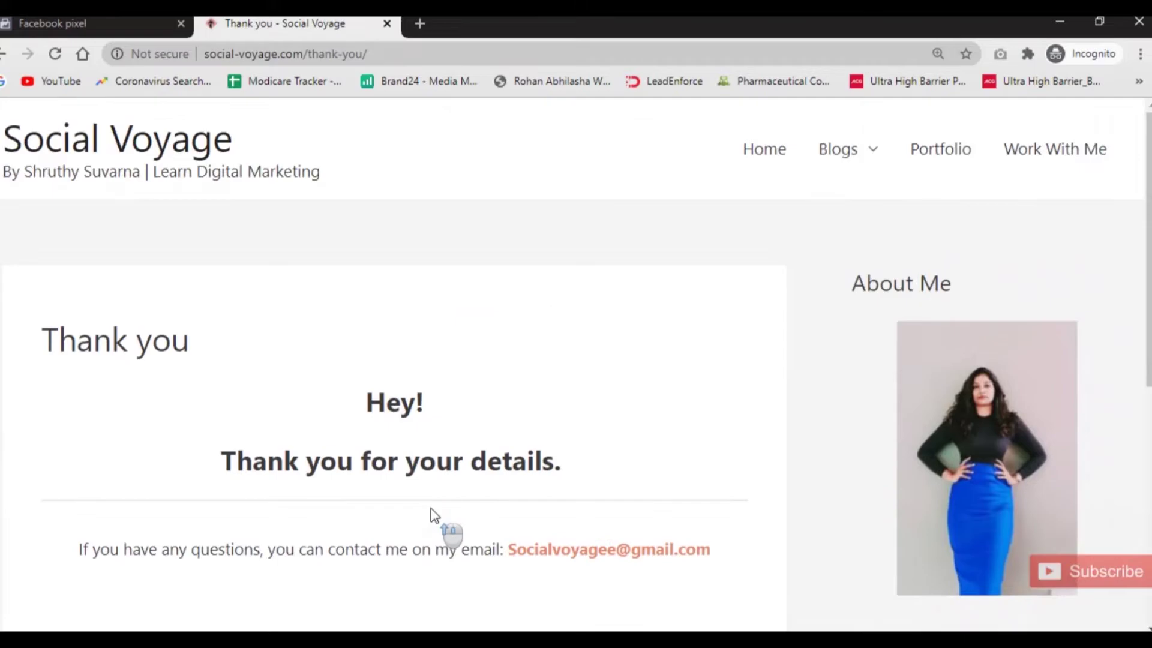
{"action": "left_click", "coordinate": [98, 22]}
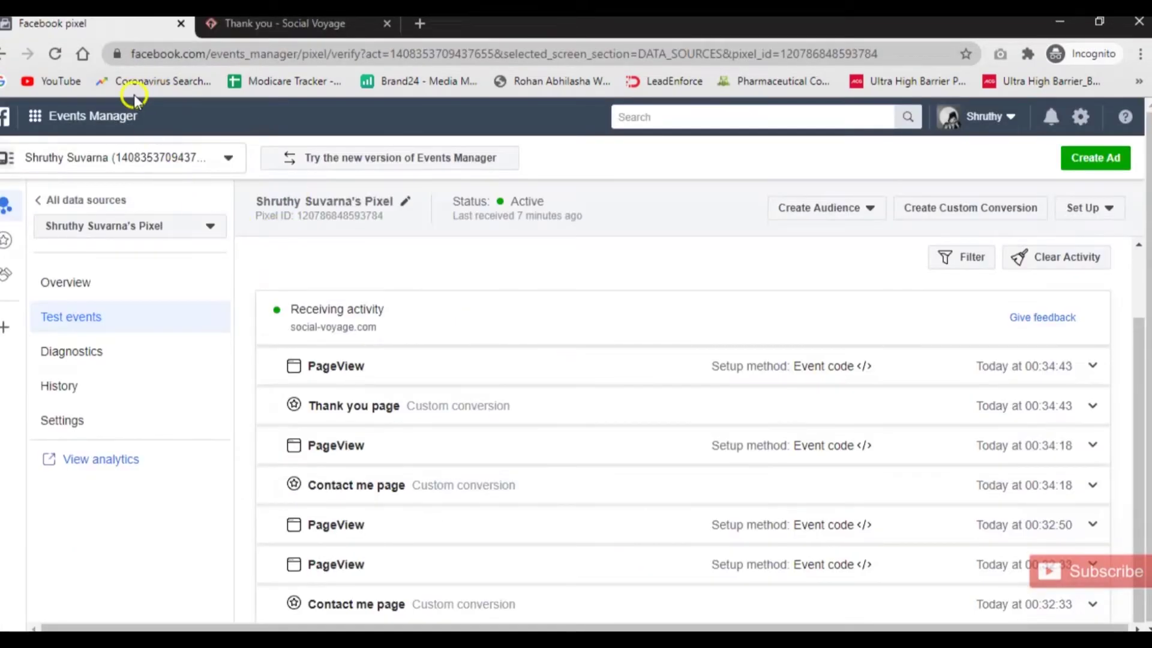
Reload test events, review the Thank you page conversion's rule details, then go to the pixel Overview.
{"action": "left_click", "coordinate": [53, 55]}
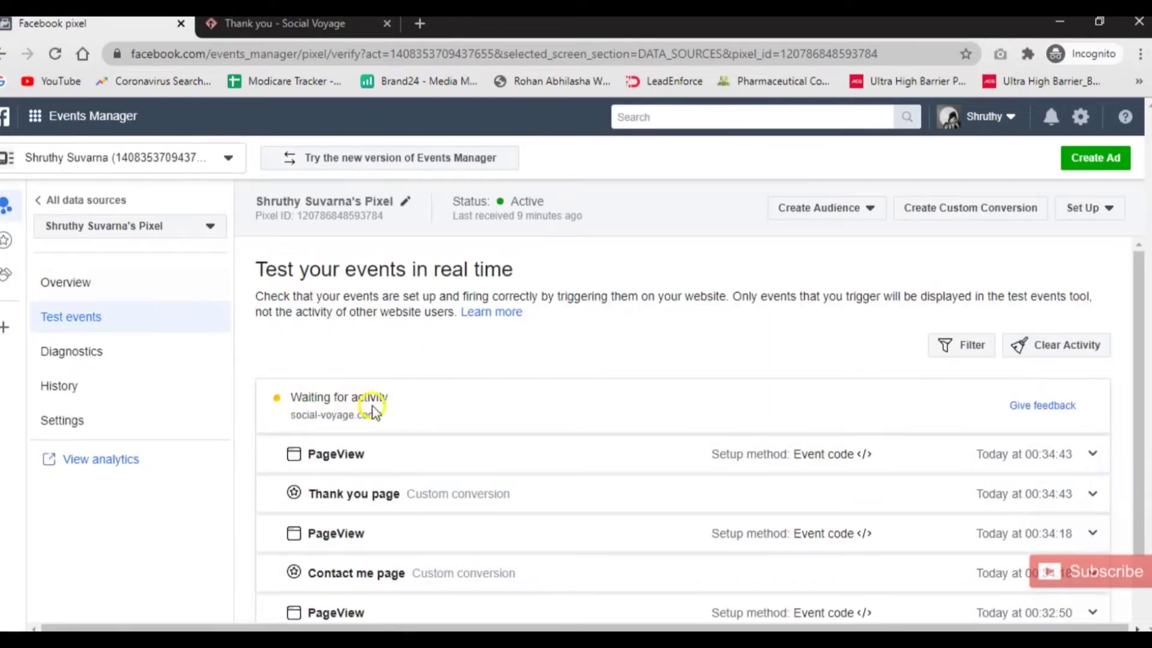
{"action": "scroll", "coordinate": [584, 511], "scroll_direction": "down", "scroll_amount": 2}
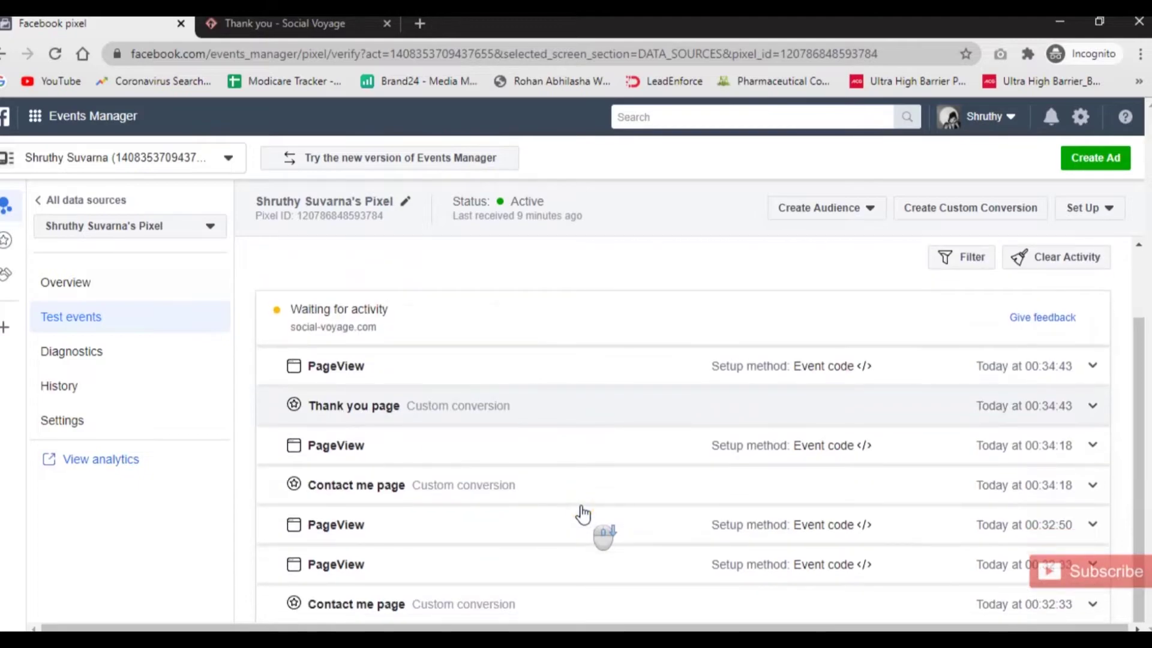
{"action": "left_click", "coordinate": [430, 414]}
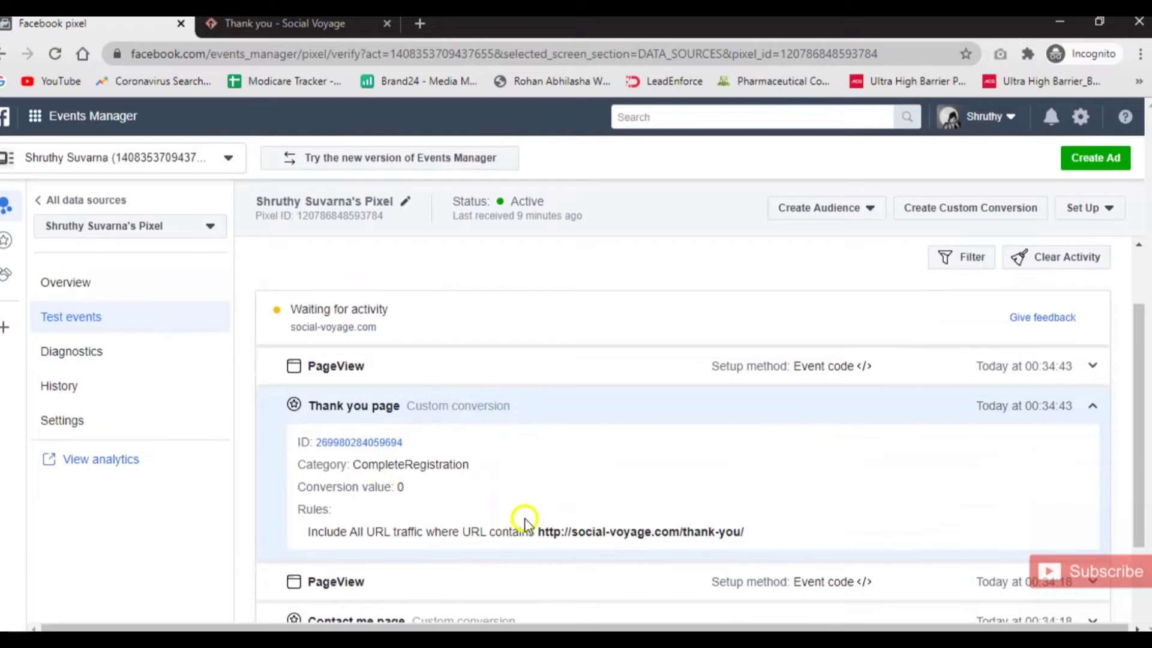
{"action": "left_click_drag", "start_coordinate": [418, 492], "coordinate": [303, 488]}
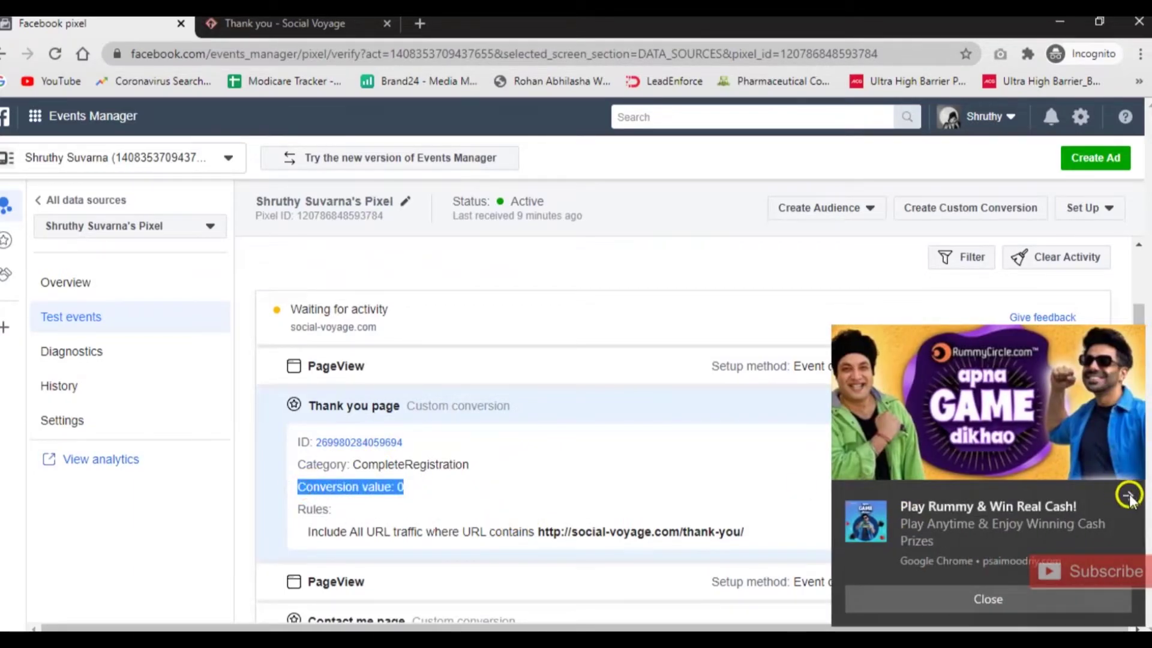
{"action": "left_click", "coordinate": [1127, 494]}
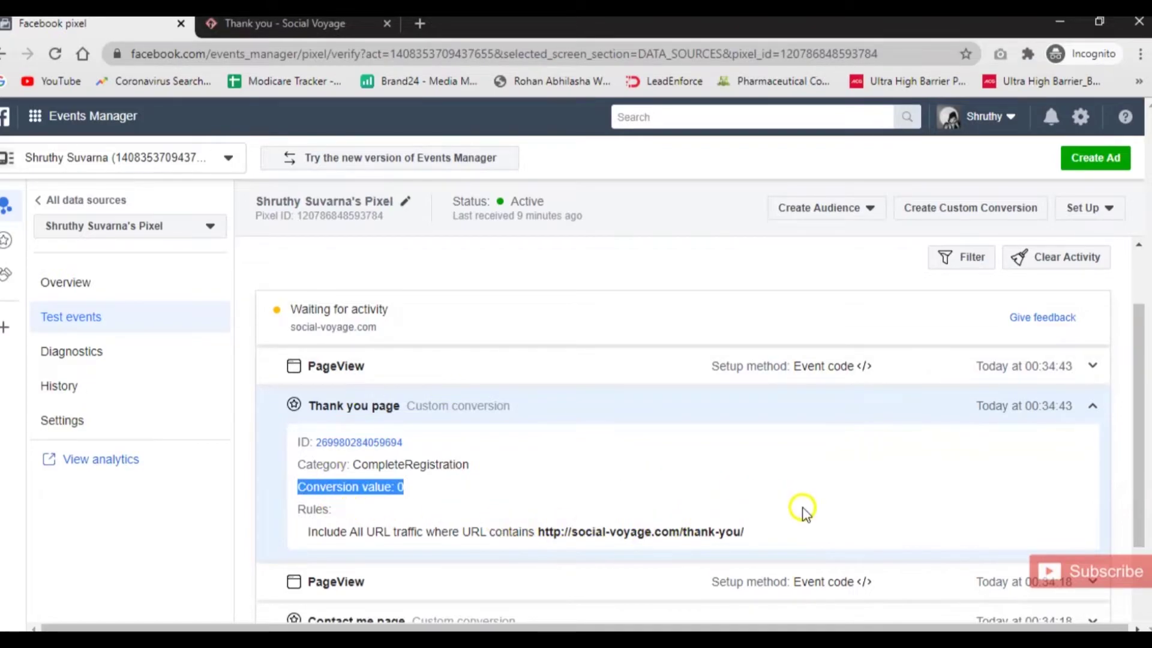
{"action": "left_click", "coordinate": [1089, 408]}
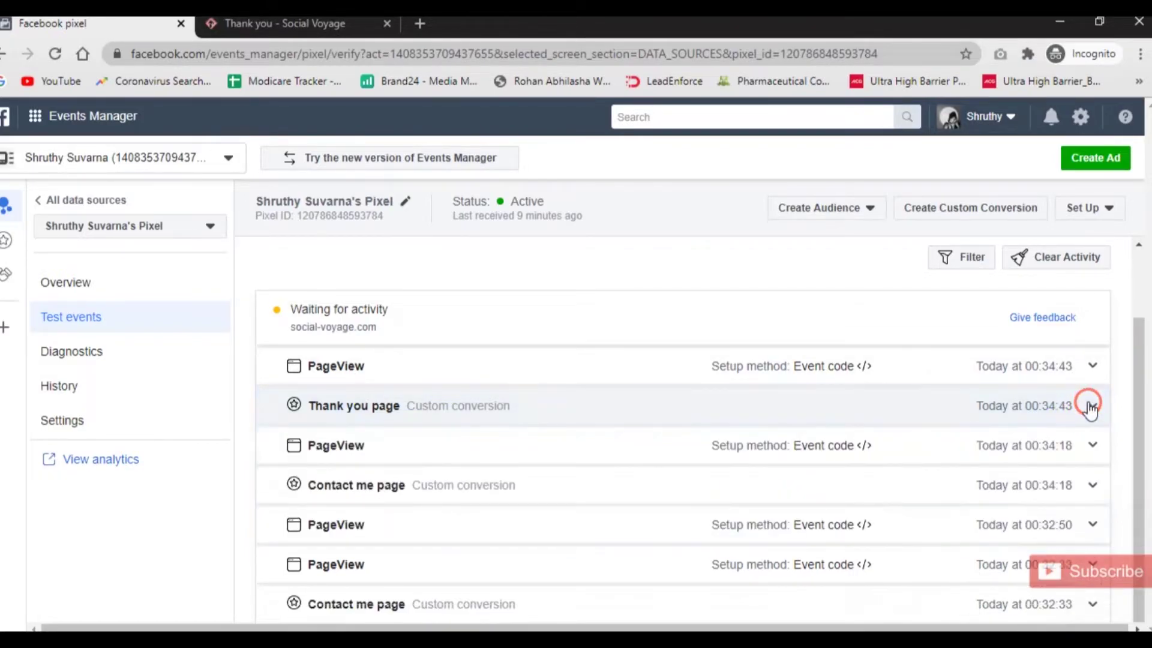
{"action": "left_click", "coordinate": [630, 446]}
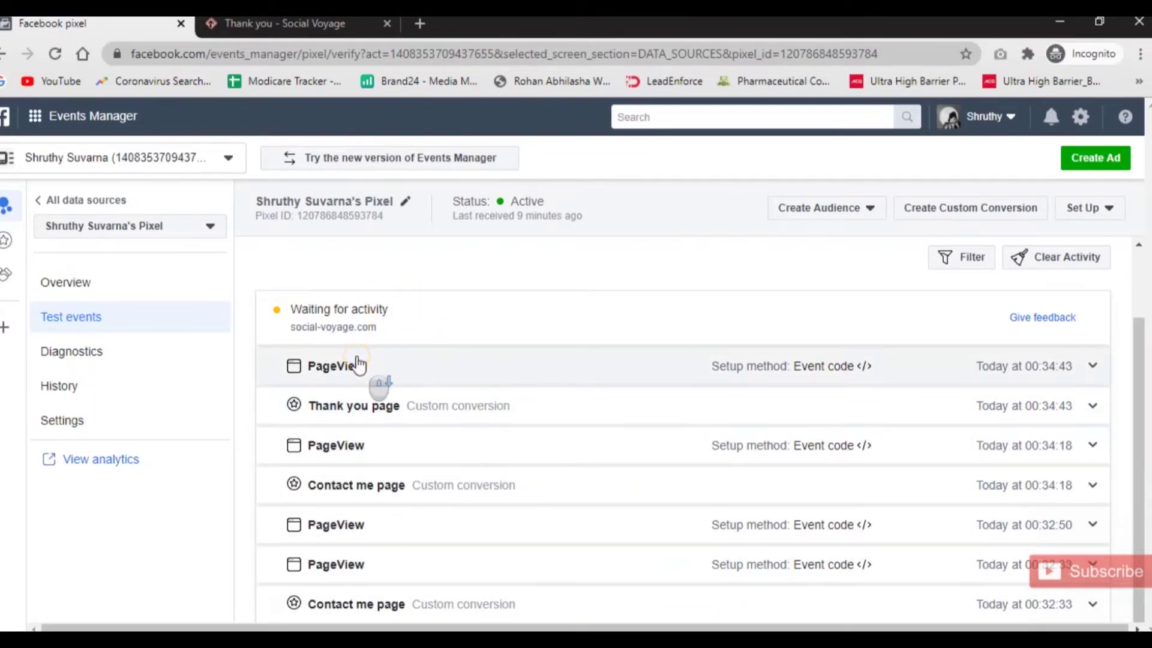
{"action": "mouse_move", "coordinate": [834, 372]}
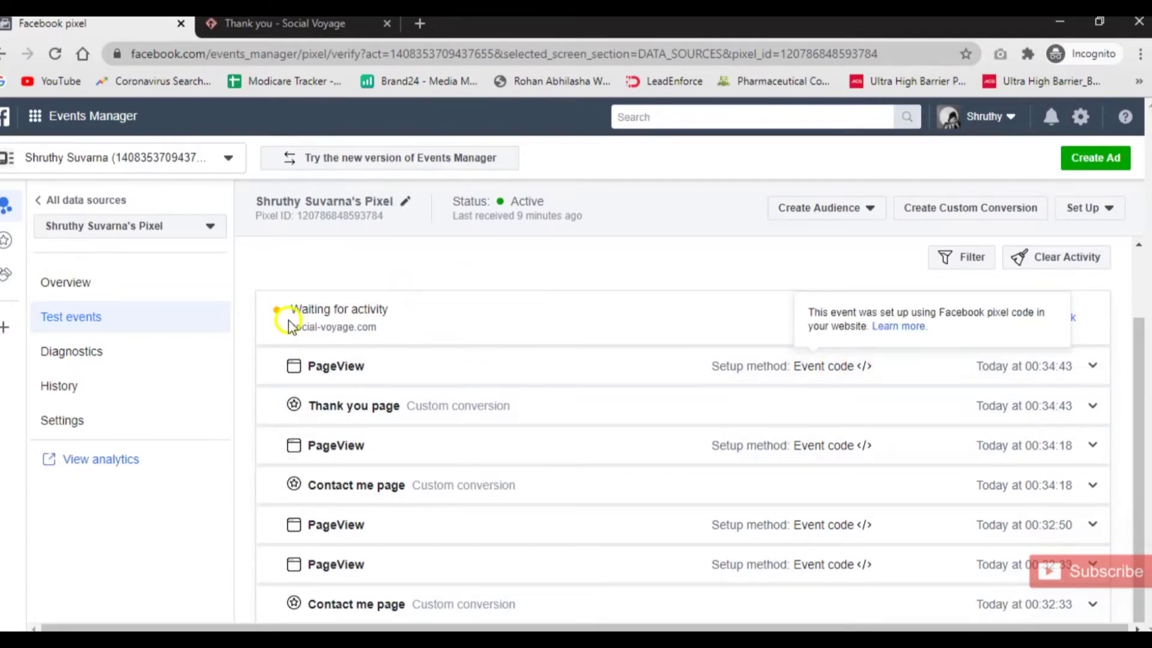
{"action": "left_click", "coordinate": [84, 279]}
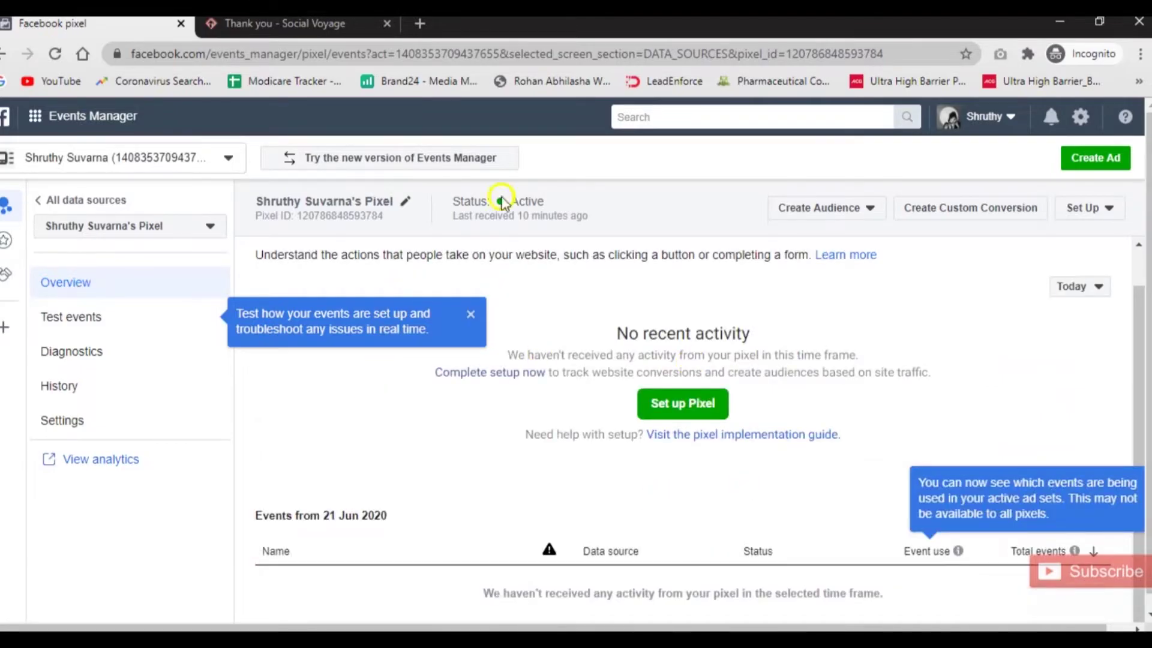
Reload the pixel overview and find the PageView row showing 1 event, status Active.
{"action": "scroll", "coordinate": [598, 450], "scroll_direction": "down", "scroll_amount": 1}
{"action": "scroll", "coordinate": [598, 450], "scroll_direction": "down", "scroll_amount": 1}
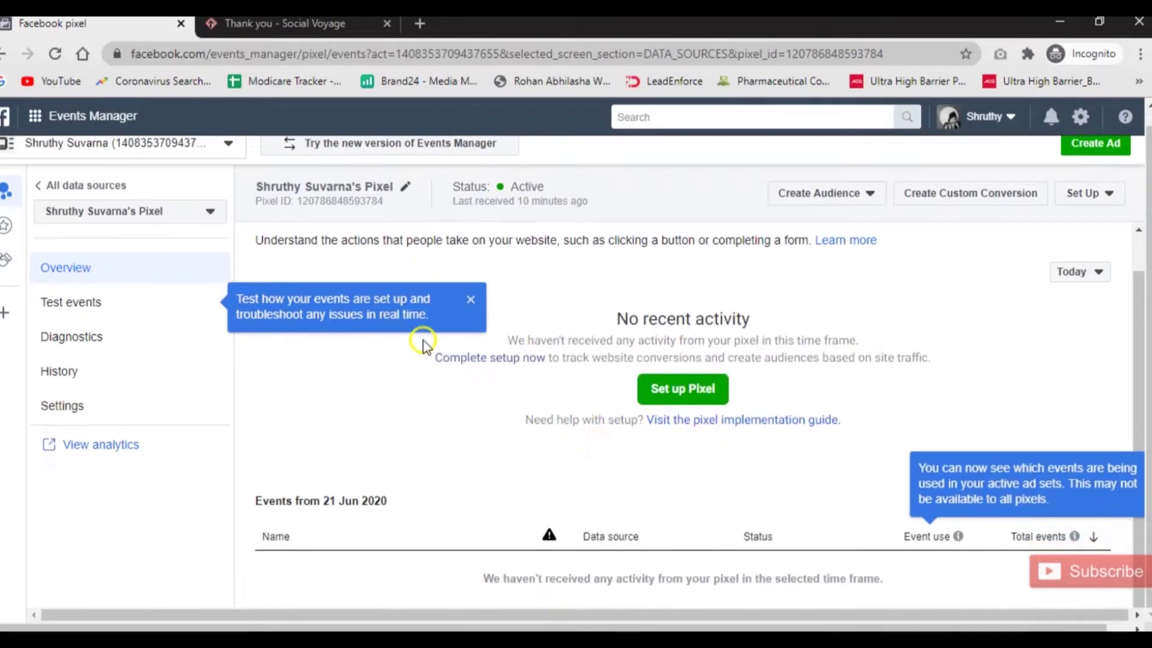
{"action": "left_click", "coordinate": [470, 300]}
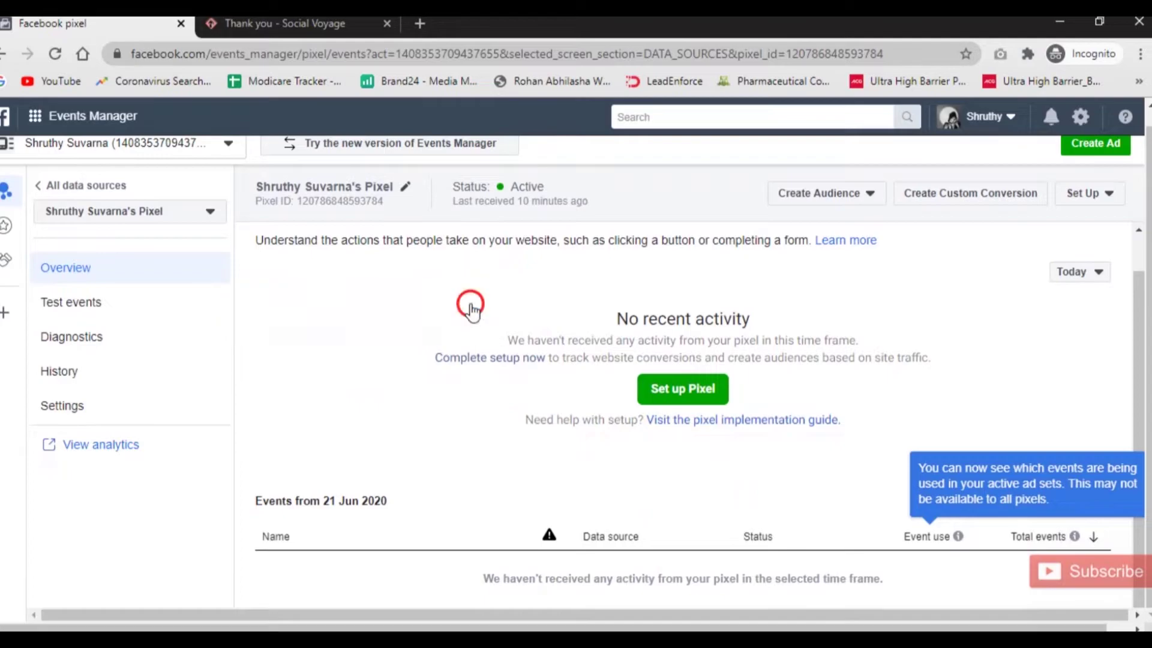
{"action": "left_click", "coordinate": [57, 55]}
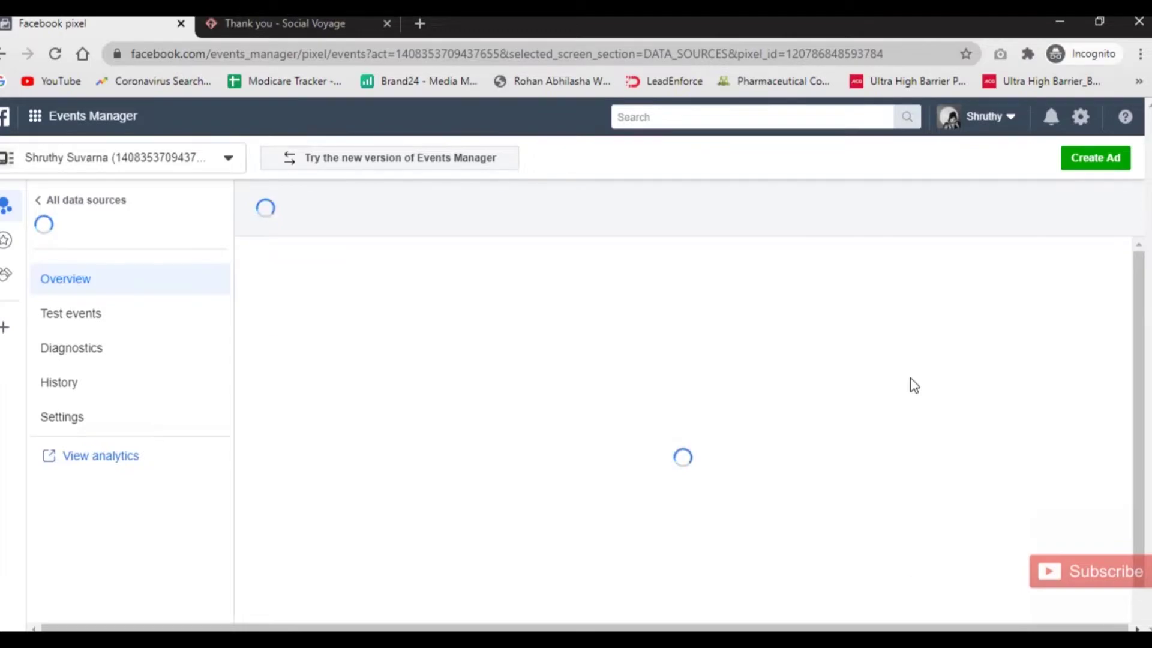
{"action": "mouse_move", "coordinate": [676, 394]}
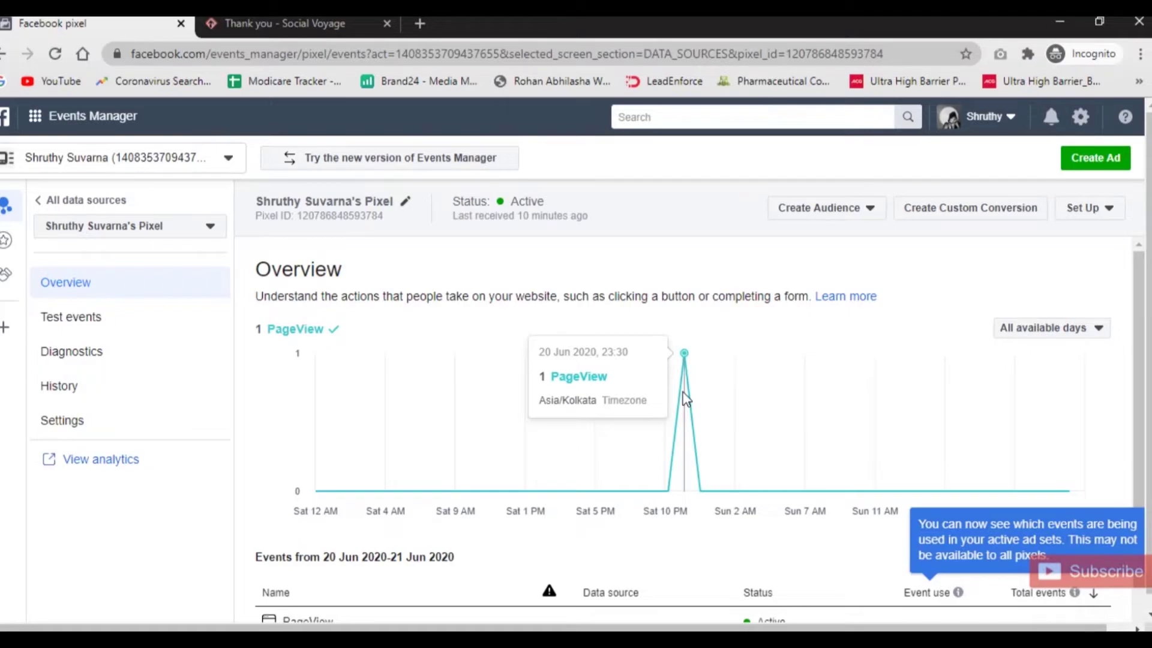
{"action": "scroll", "coordinate": [686, 398], "scroll_direction": "down", "scroll_amount": 1}
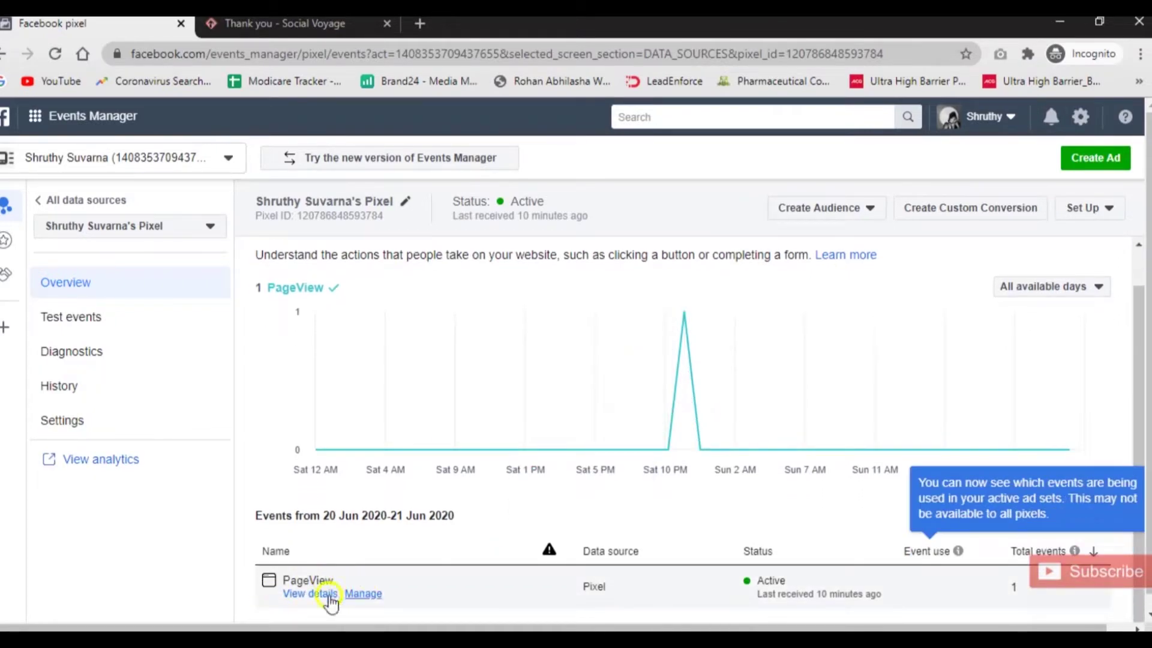
{"action": "mouse_move", "coordinate": [682, 348]}
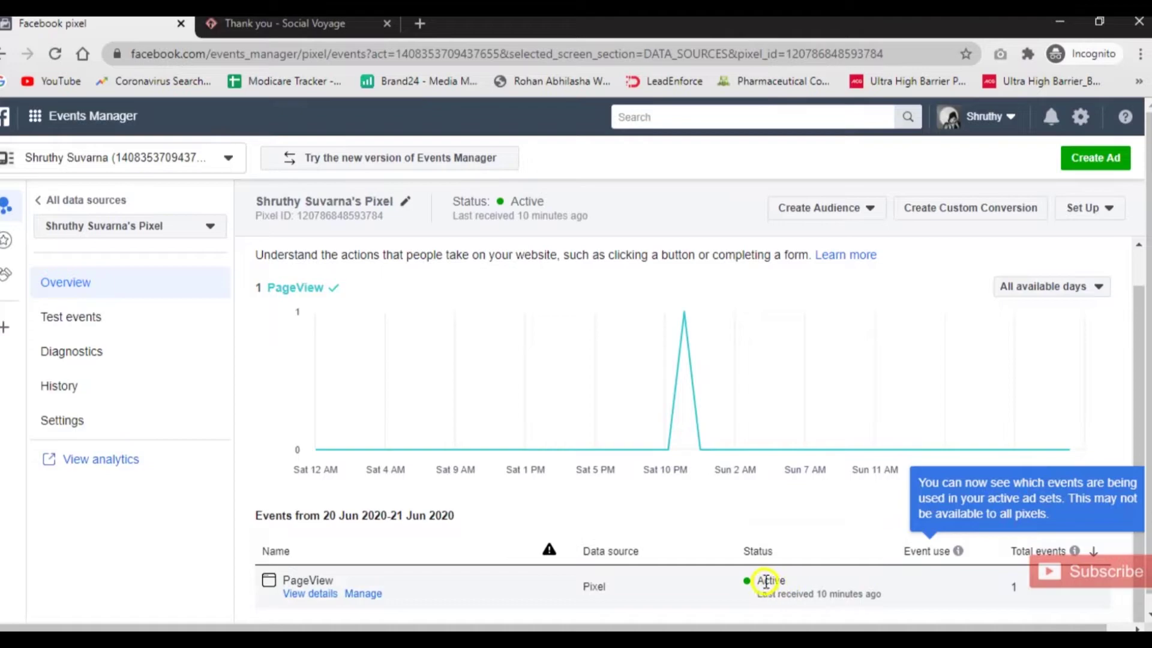
{"action": "double_click", "coordinate": [1016, 588]}
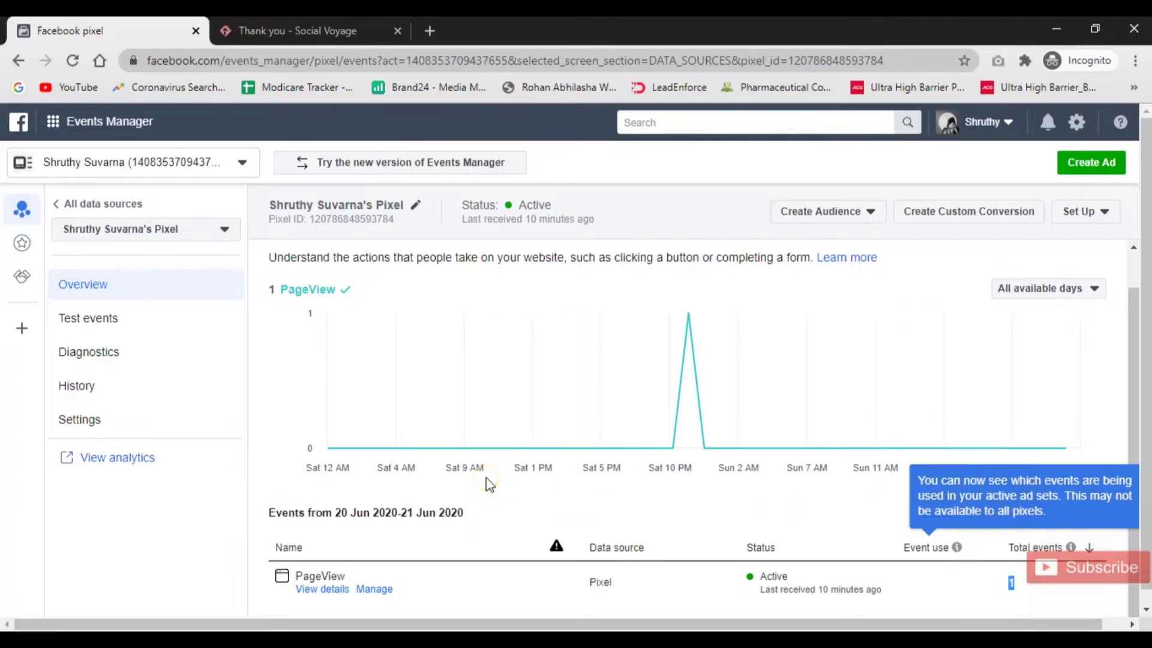
{"action": "left_click", "coordinate": [54, 122]}
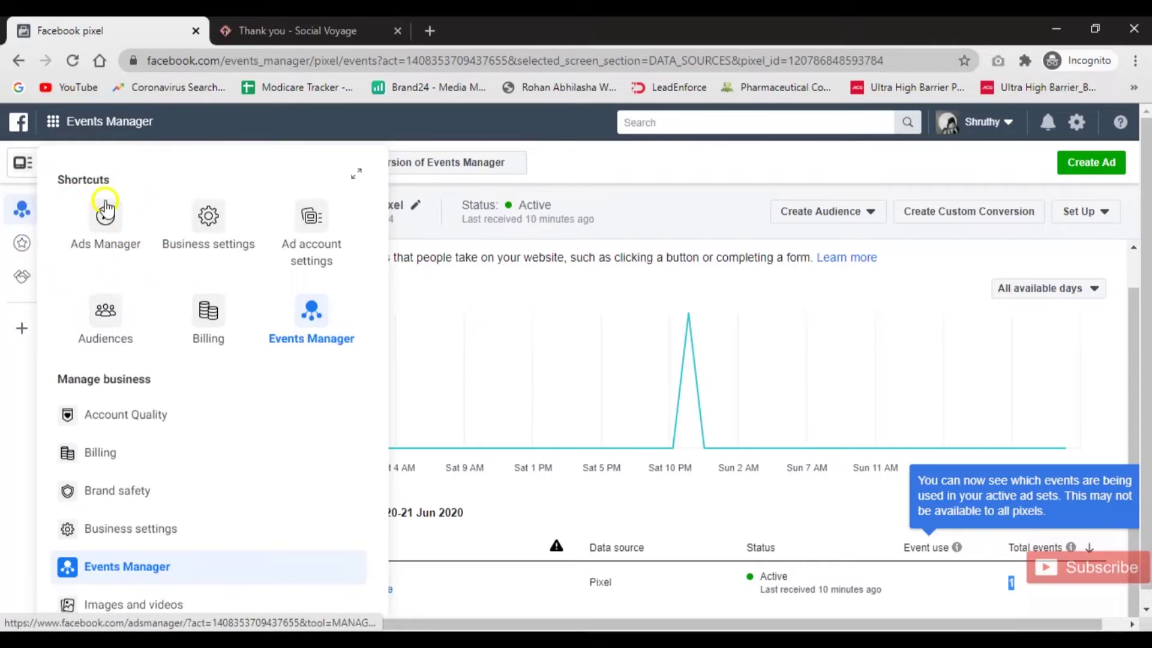
Go to Ads Manager, create a campaign in Guided Creation, and choose the Conversions objective.
{"action": "left_click", "coordinate": [106, 235]}
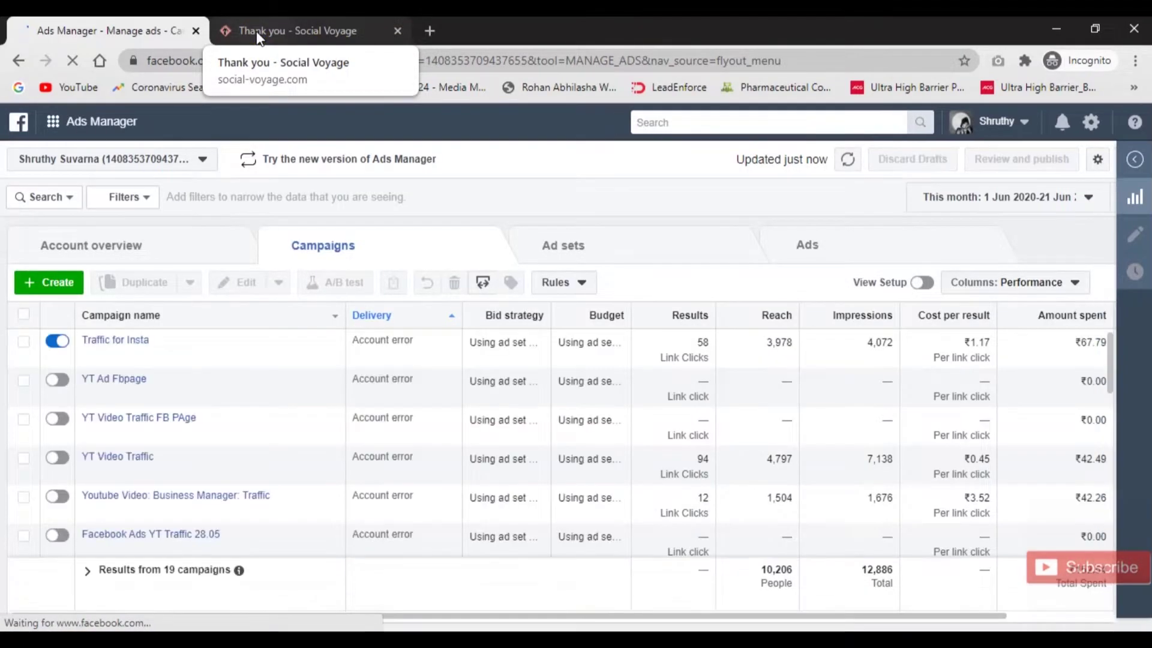
{"action": "left_click", "coordinate": [65, 287]}
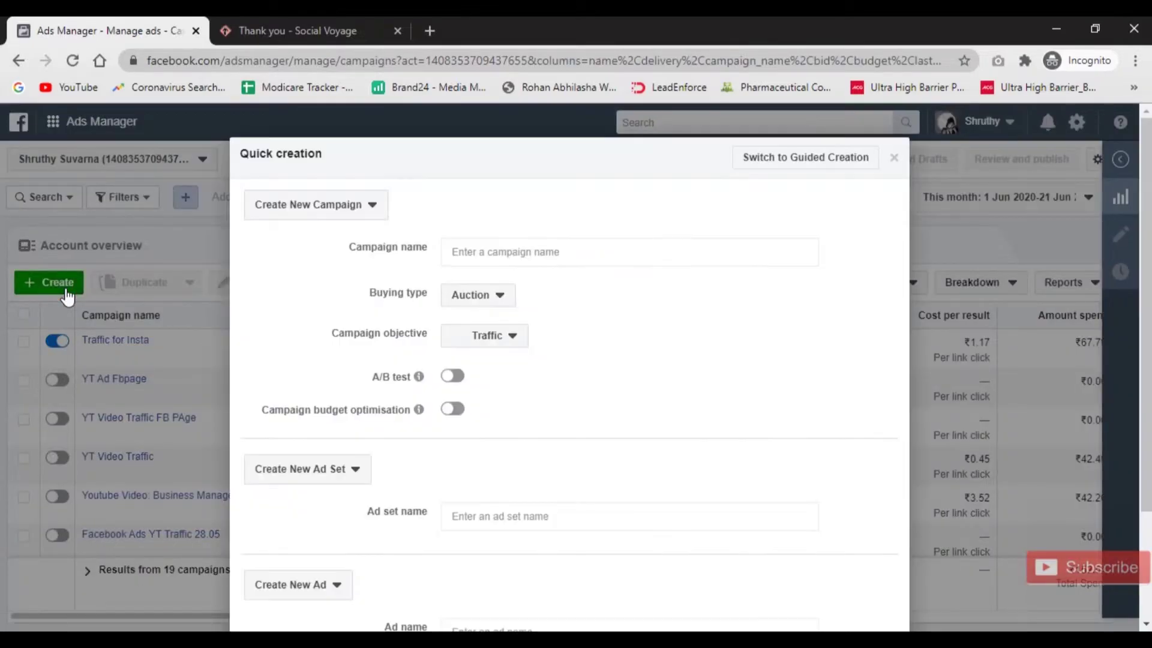
{"action": "left_click", "coordinate": [814, 158]}
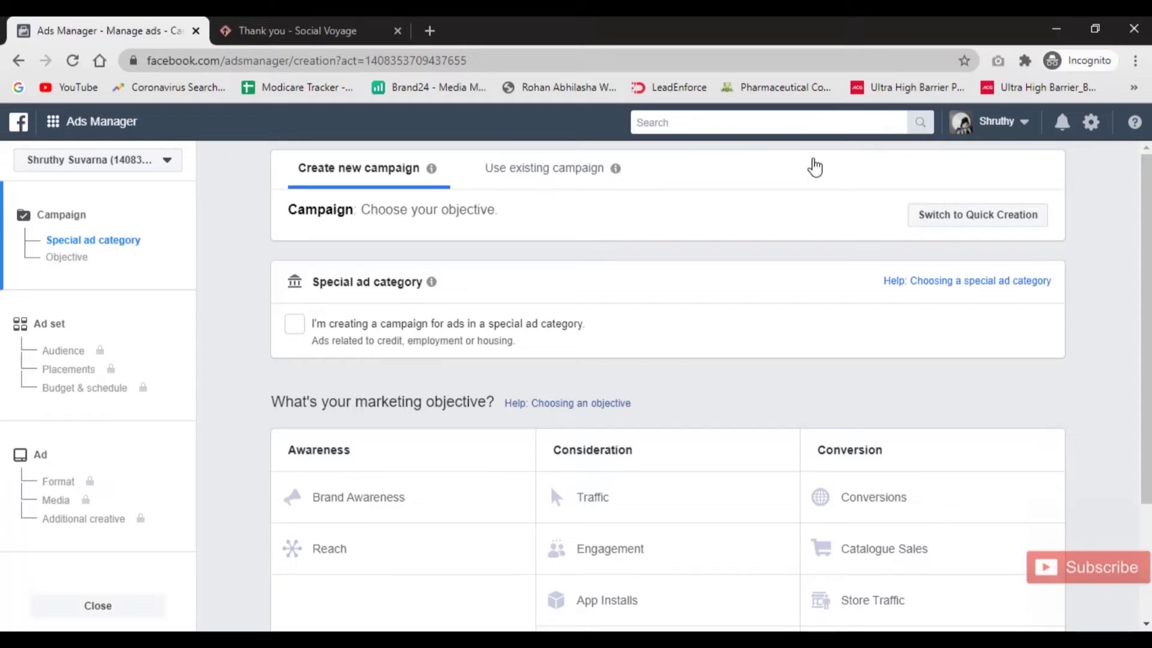
{"action": "scroll", "coordinate": [900, 285], "scroll_direction": "down", "scroll_amount": 2}
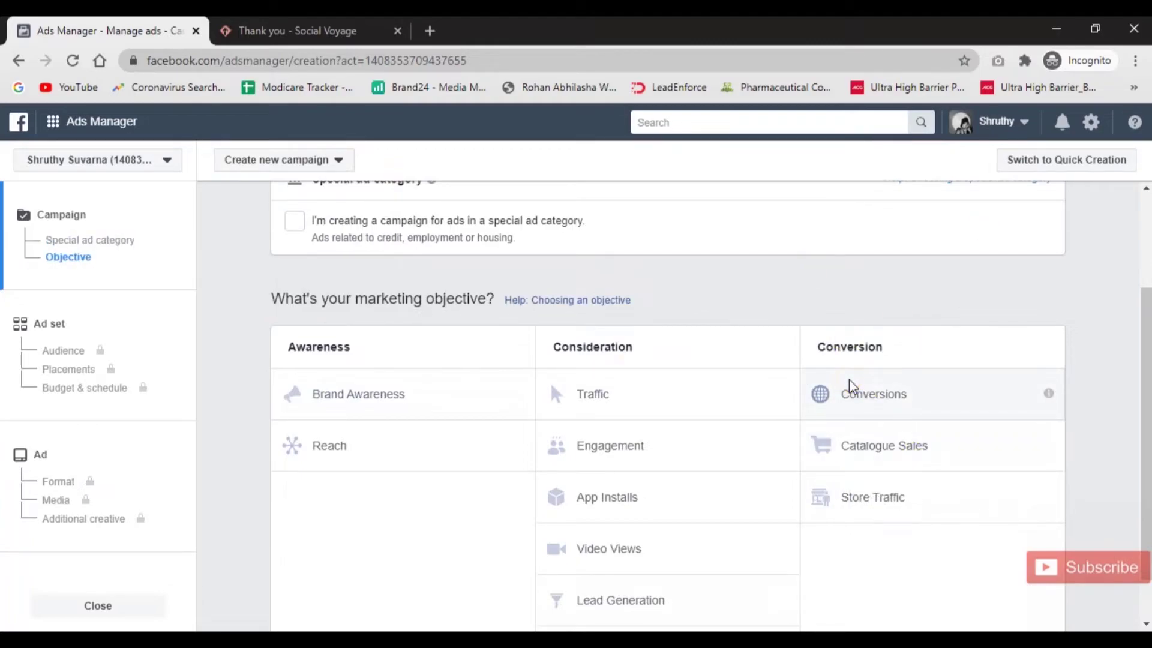
{"action": "left_click", "coordinate": [867, 403]}
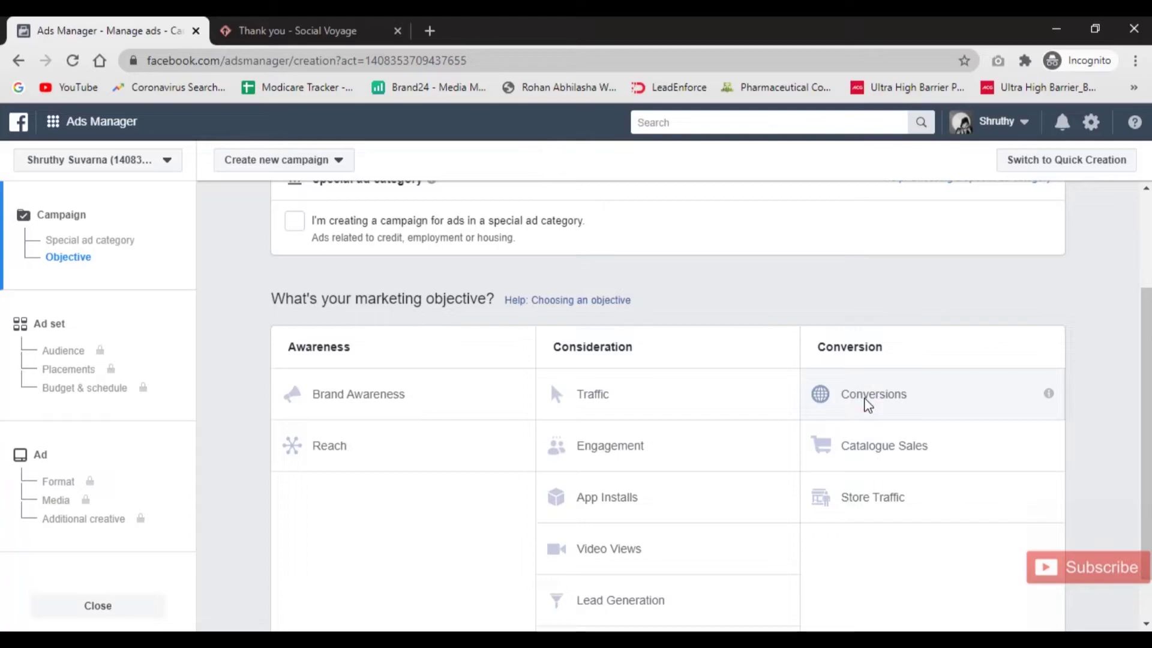
{"action": "left_click", "coordinate": [610, 398]}
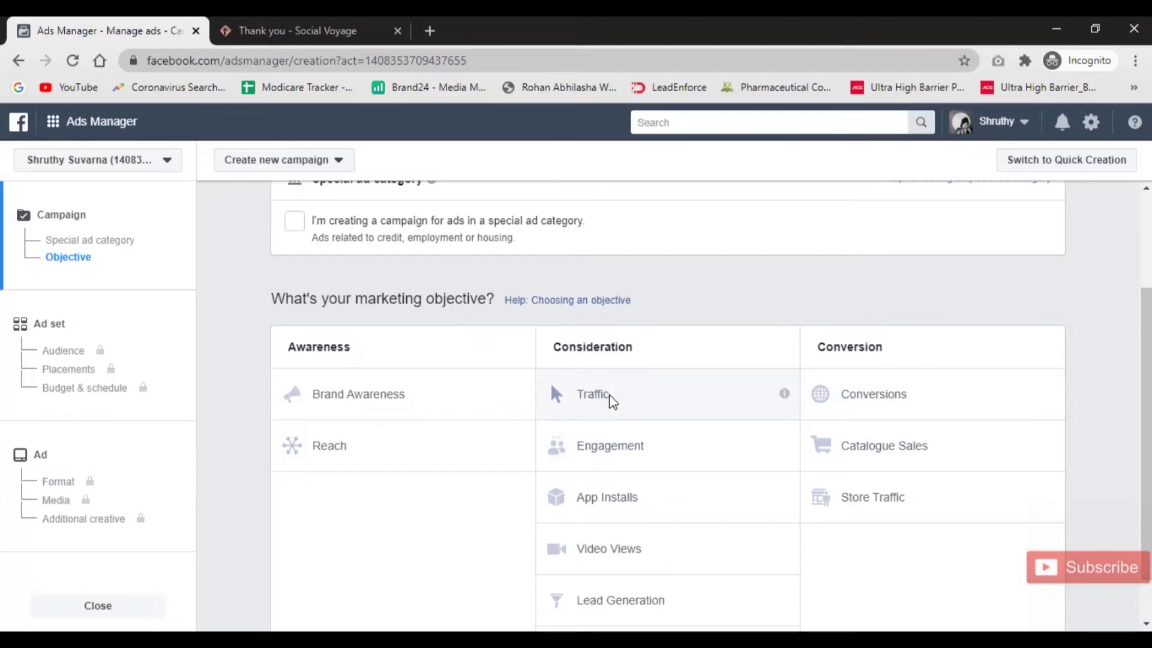
{"action": "left_click", "coordinate": [887, 397]}
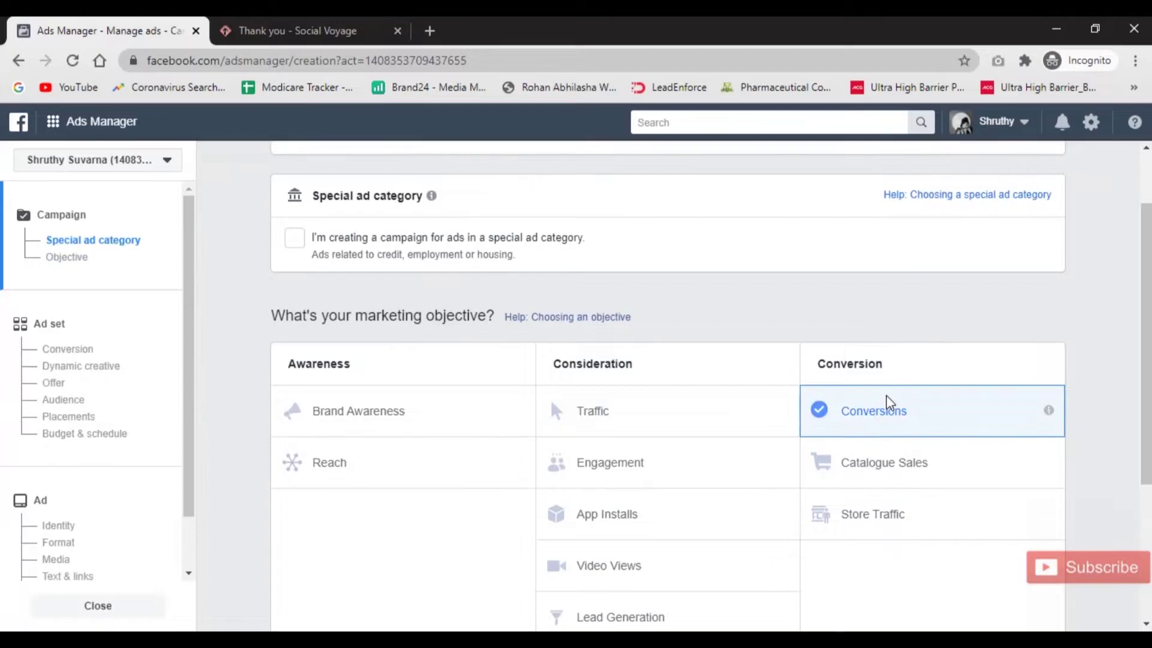
Name the campaign 'Completed Register: Conversions' with the date (21) appended.
{"action": "scroll", "coordinate": [886, 399], "scroll_direction": "down", "scroll_amount": 7}
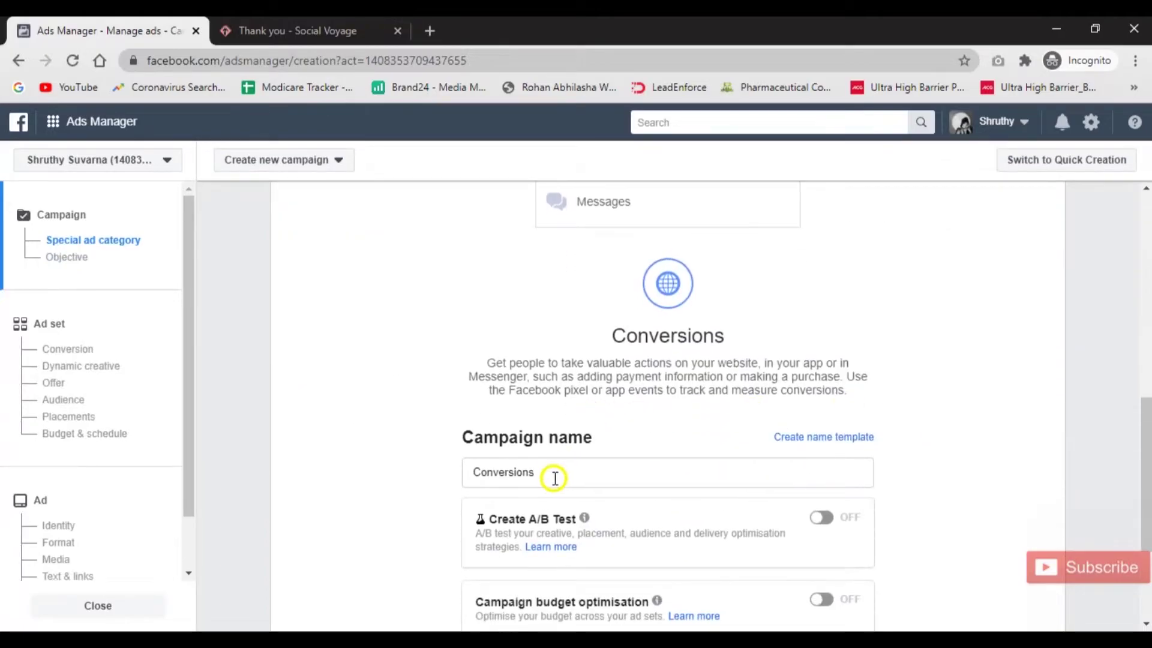
{"action": "left_click", "coordinate": [479, 473]}
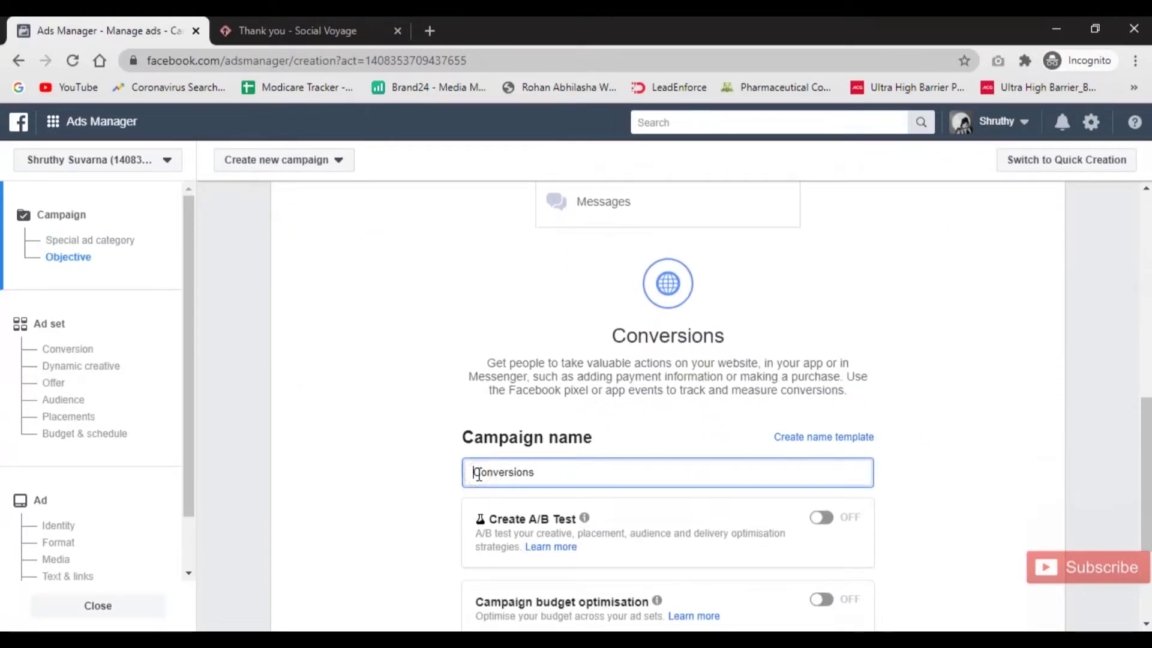
{"action": "type", "text": "Completed Register"}
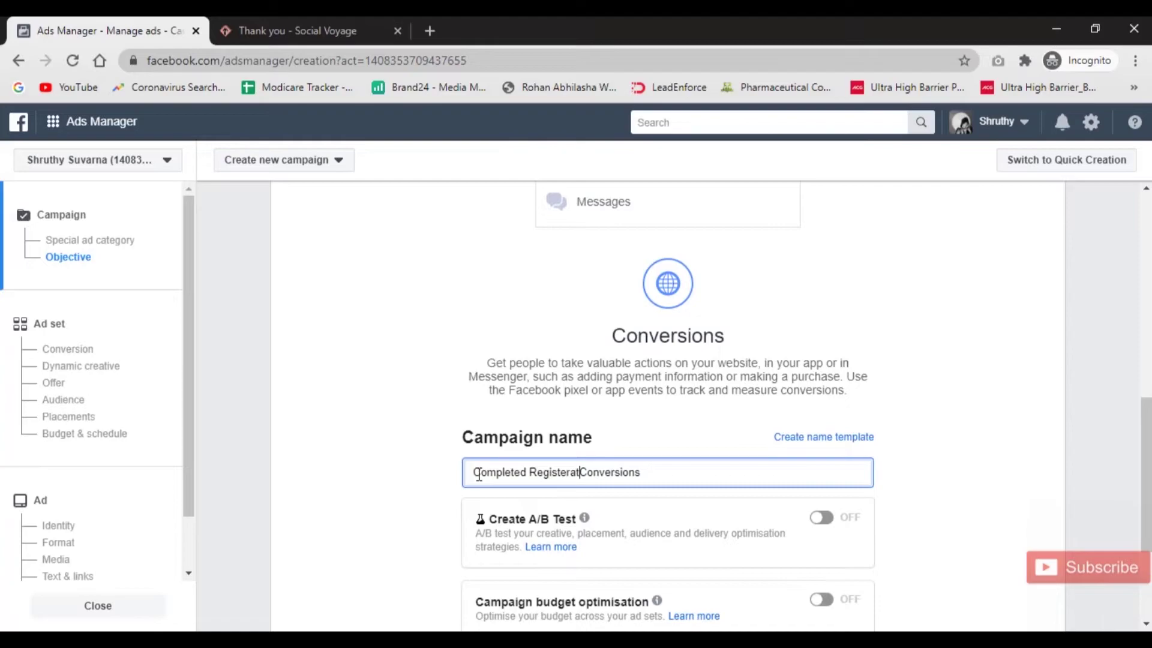
{"action": "type", "text": ":"}
{"action": "left_click", "coordinate": [683, 473]}
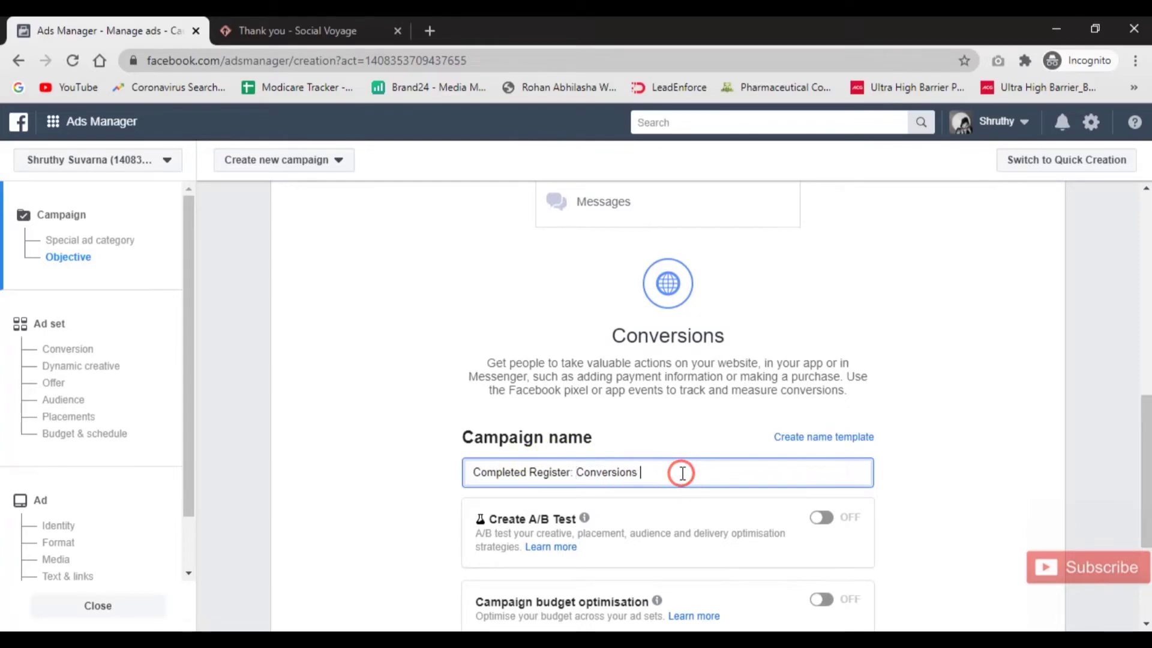
{"action": "type", "text": "21.06.2020"}
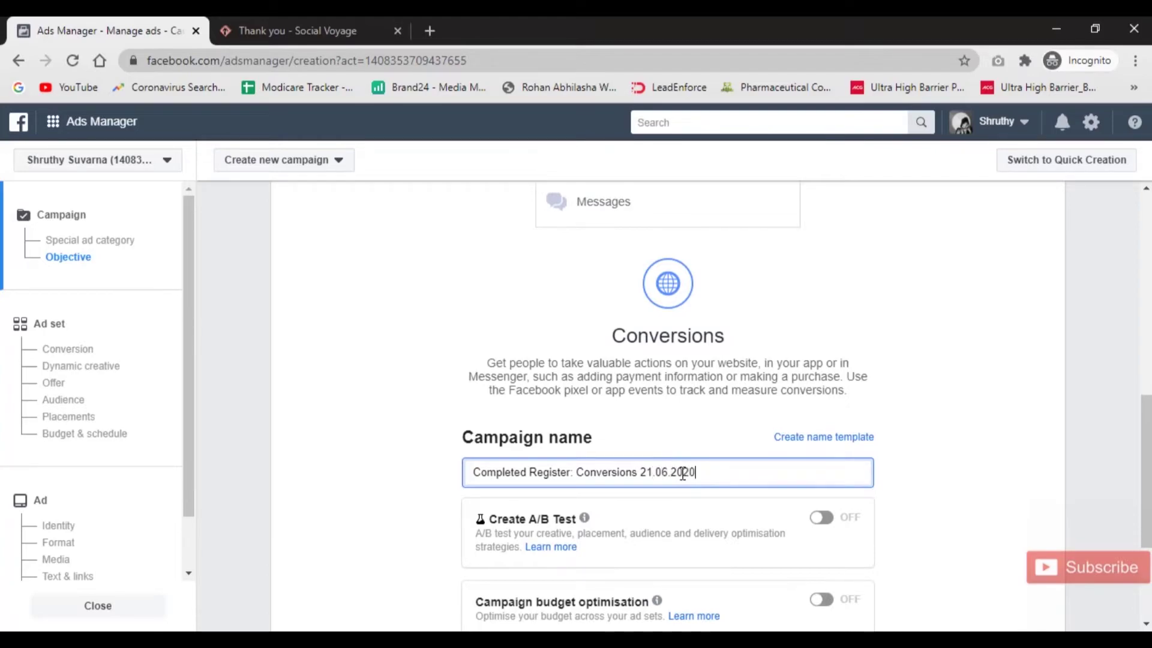
Continue to the ad set and clear the Contact me page conversion event.
{"action": "scroll", "coordinate": [552, 558], "scroll_direction": "down", "scroll_amount": 2}
{"action": "left_click", "coordinate": [691, 577]}
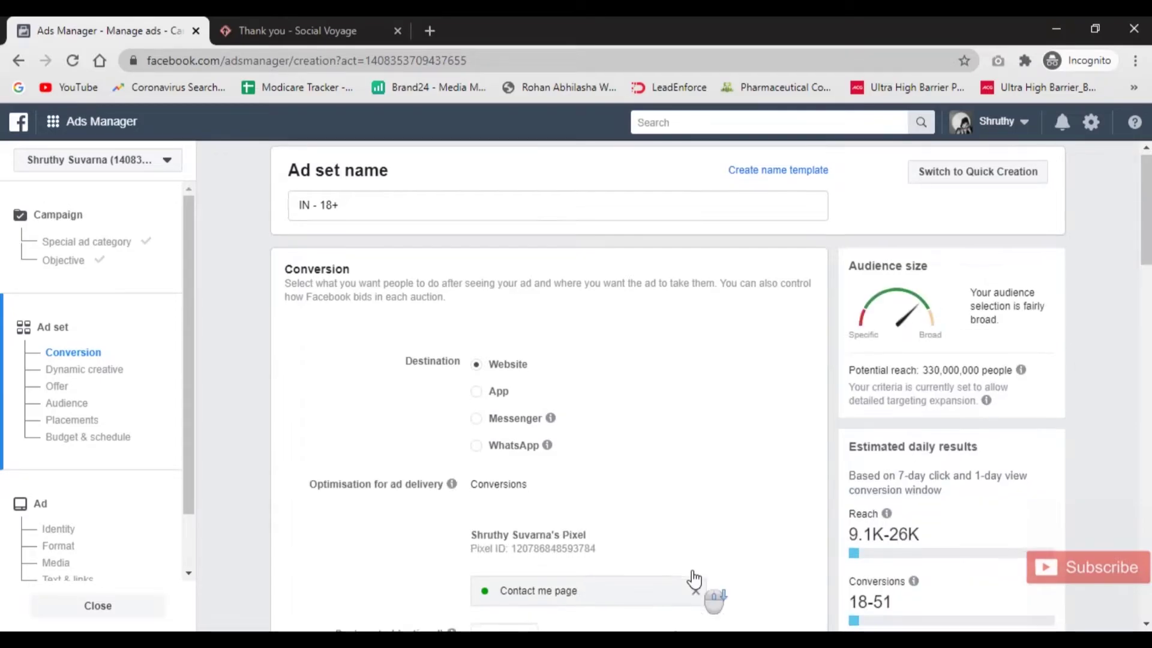
{"action": "scroll", "coordinate": [690, 578], "scroll_direction": "down", "scroll_amount": 3}
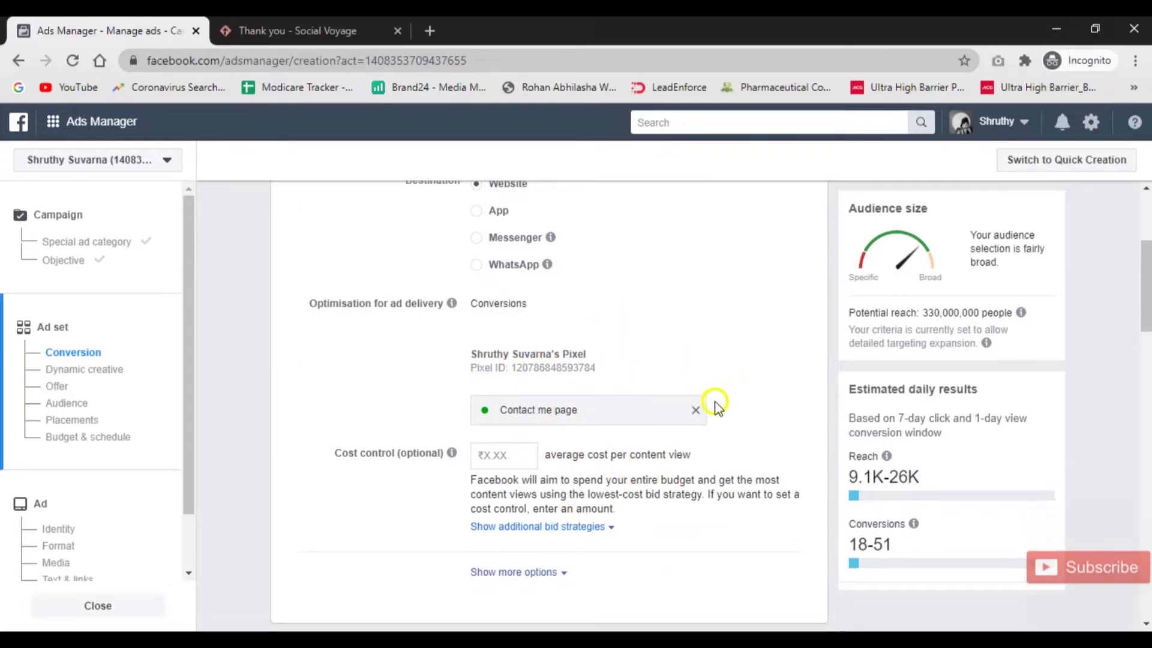
{"action": "left_click", "coordinate": [696, 410]}
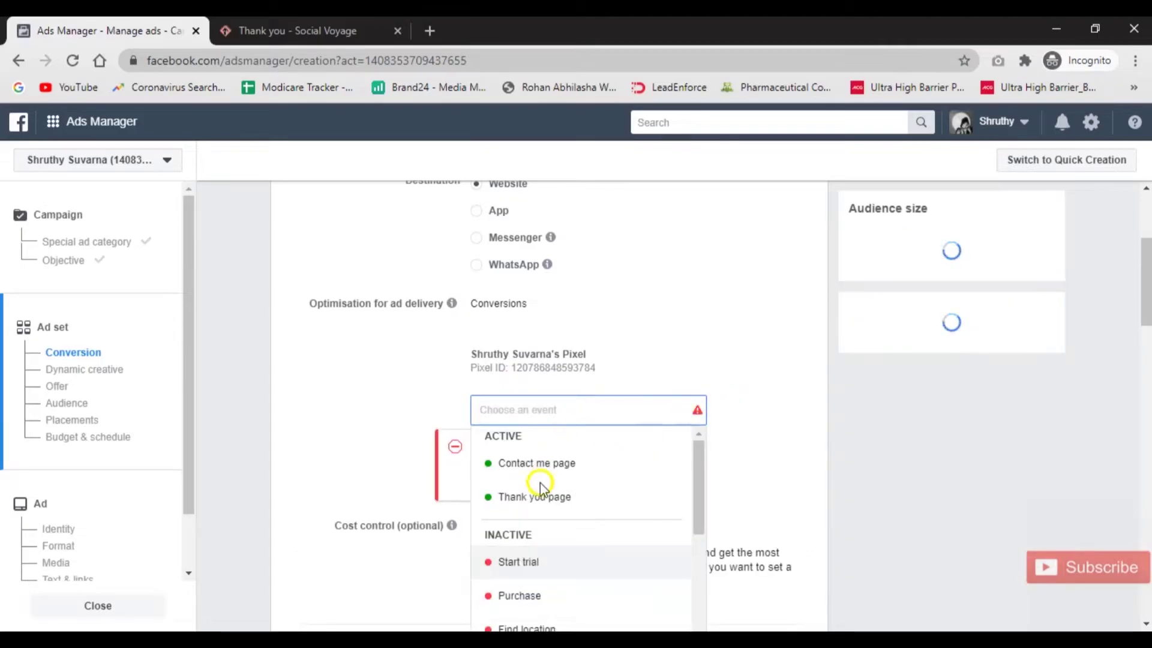
Choose Thank you page as the ad set's conversion event.
{"action": "mouse_move", "coordinate": [576, 501]}
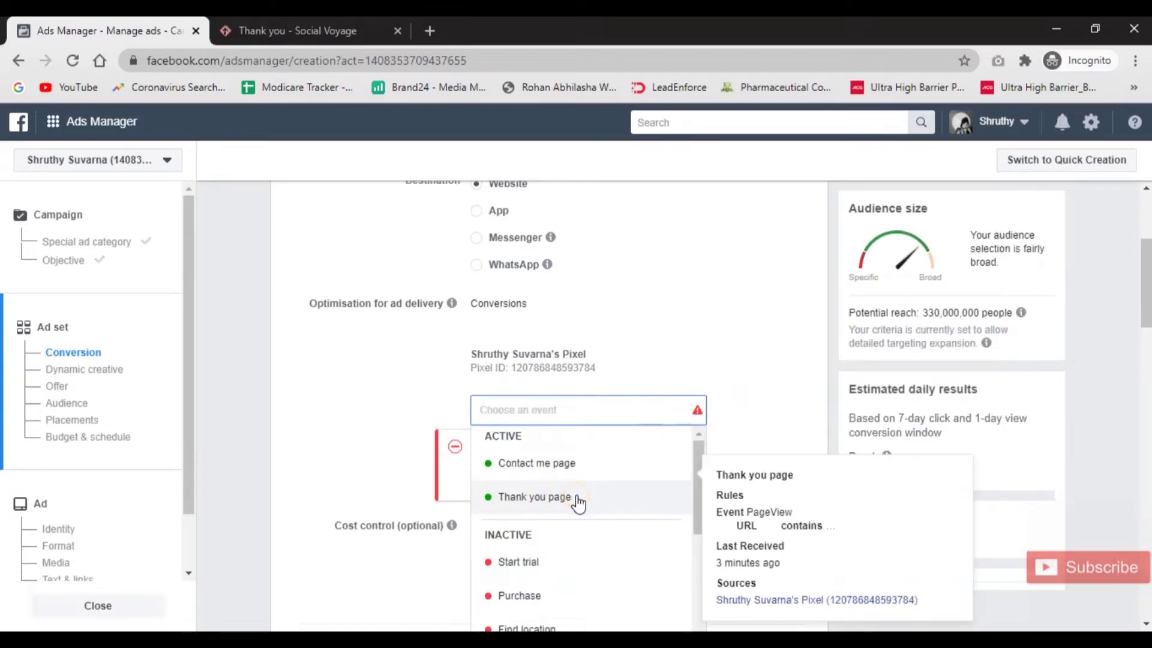
{"action": "left_click", "coordinate": [576, 498]}
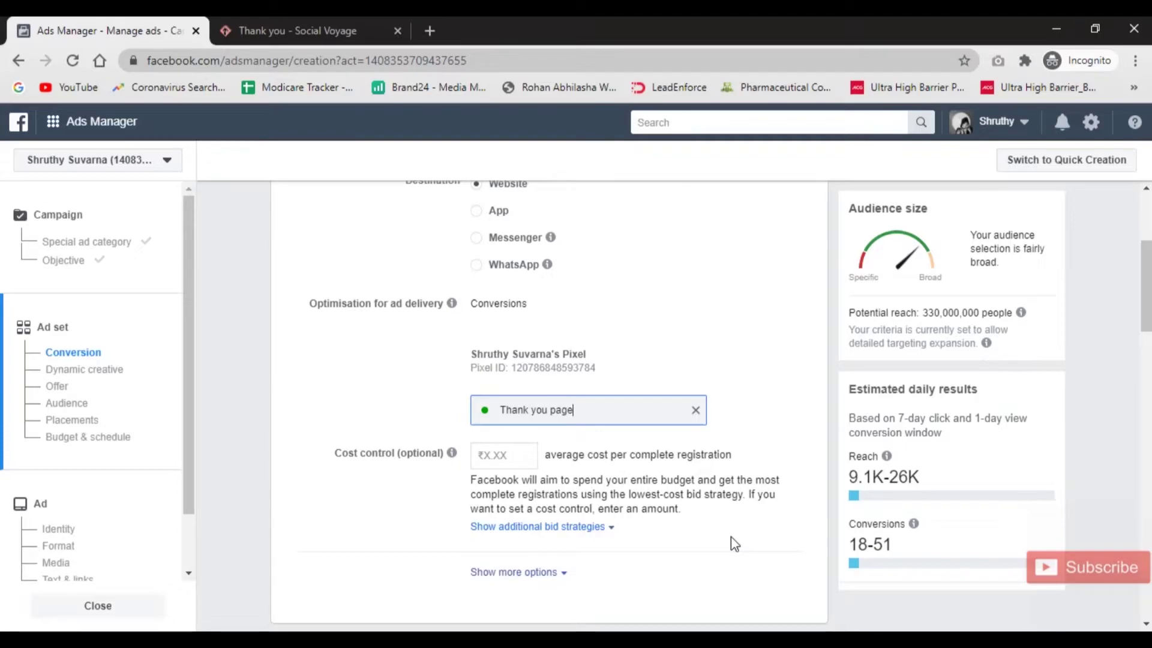
Reveal the extra delivery and charging options, and leave Dynamic creative turned off.
{"action": "scroll", "coordinate": [731, 536], "scroll_direction": "down", "scroll_amount": 8}
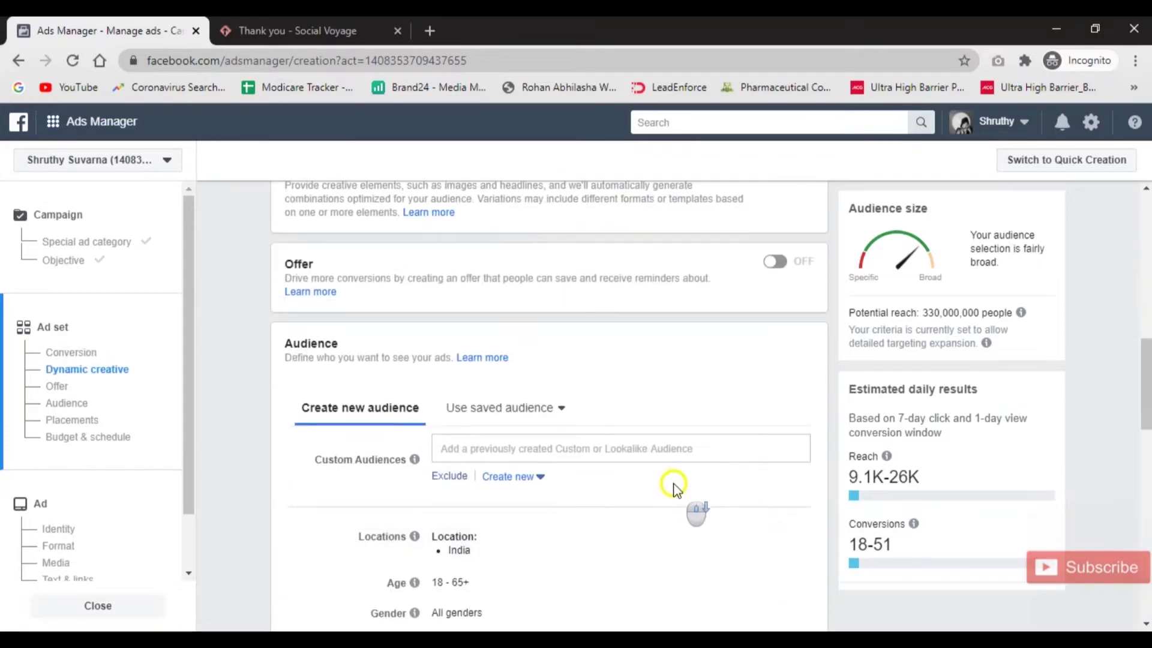
{"action": "scroll", "coordinate": [669, 483], "scroll_direction": "up", "scroll_amount": 7}
{"action": "left_click", "coordinate": [540, 504]}
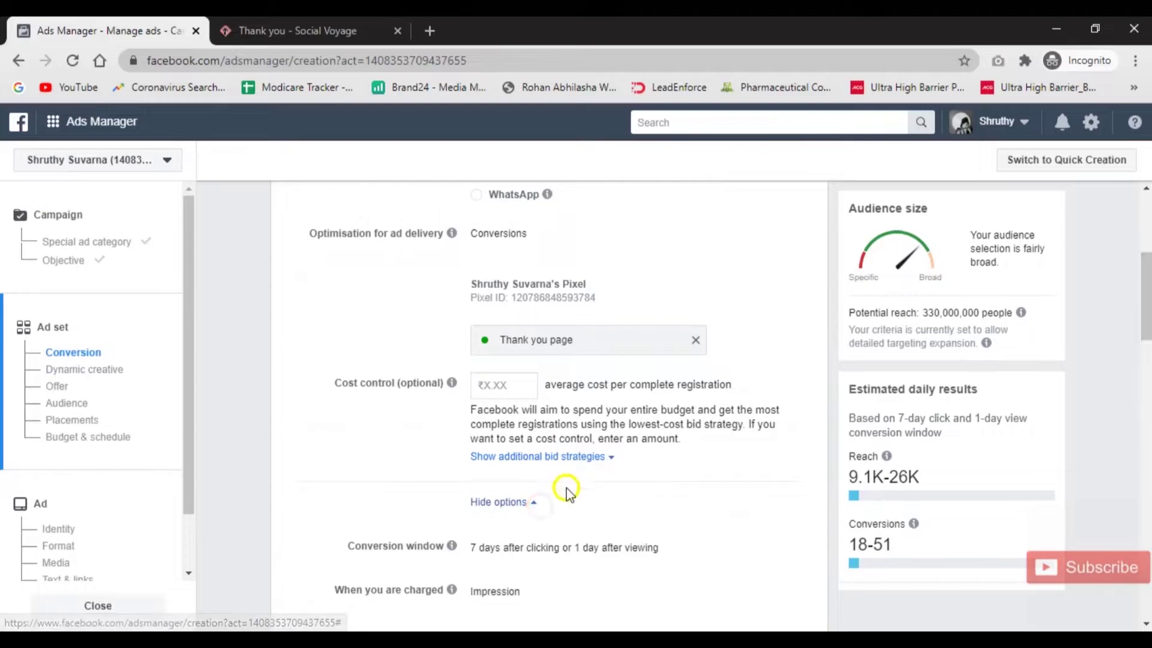
{"action": "scroll", "coordinate": [502, 451], "scroll_direction": "down", "scroll_amount": 4}
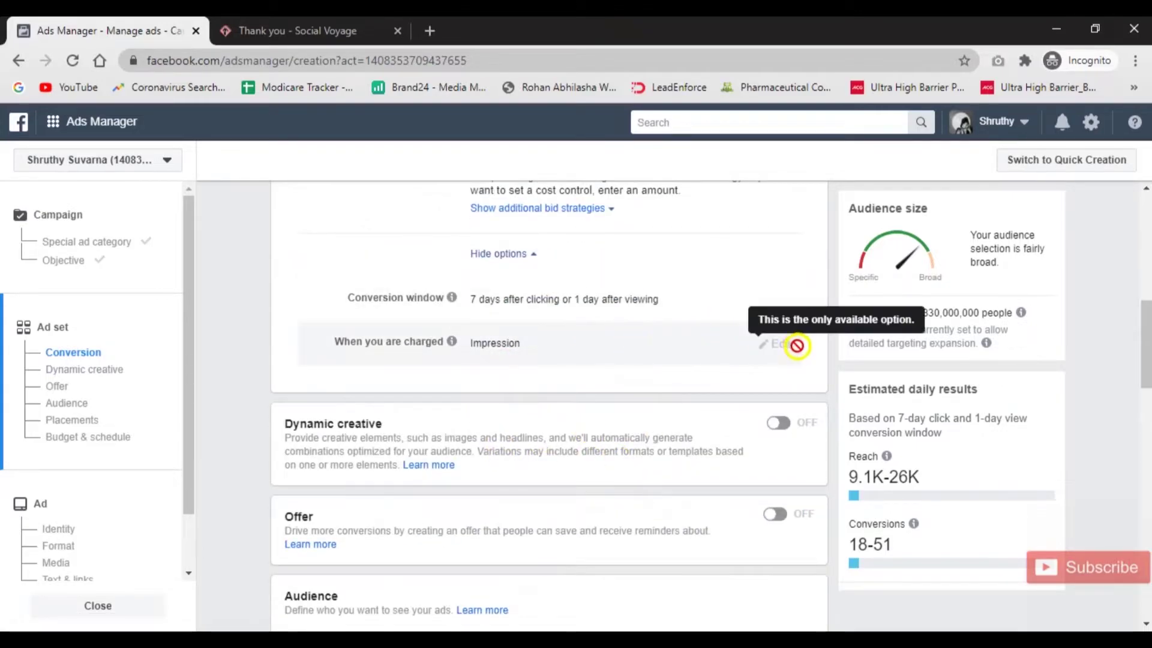
{"action": "mouse_move", "coordinate": [788, 343]}
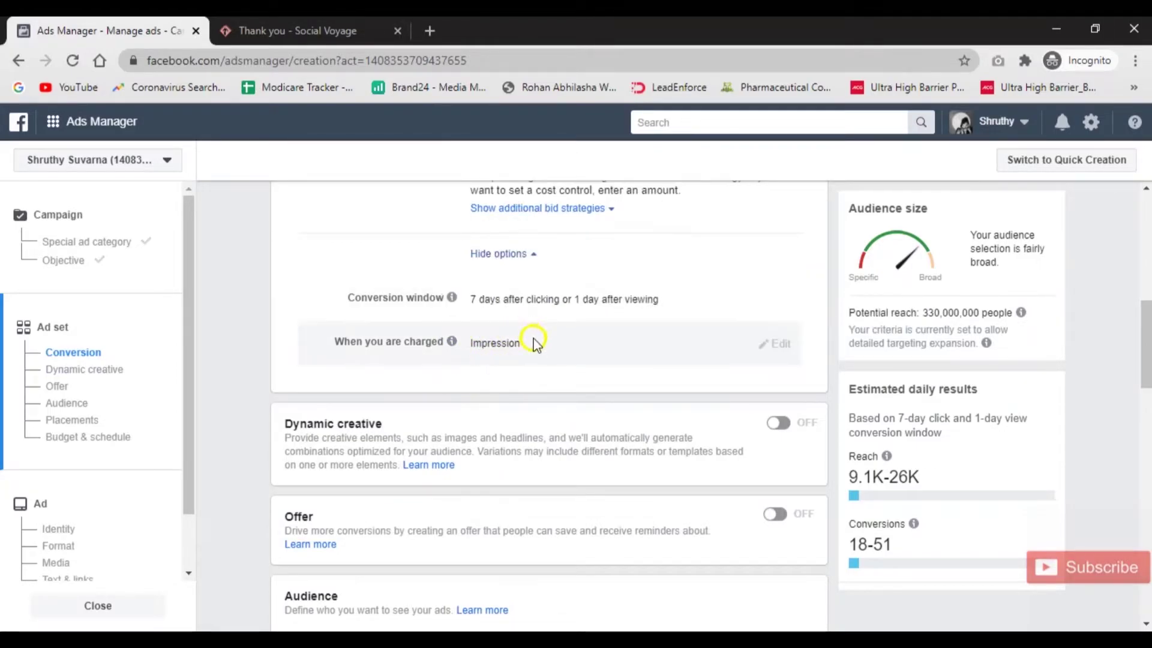
{"action": "scroll", "coordinate": [540, 345], "scroll_direction": "down", "scroll_amount": 3}
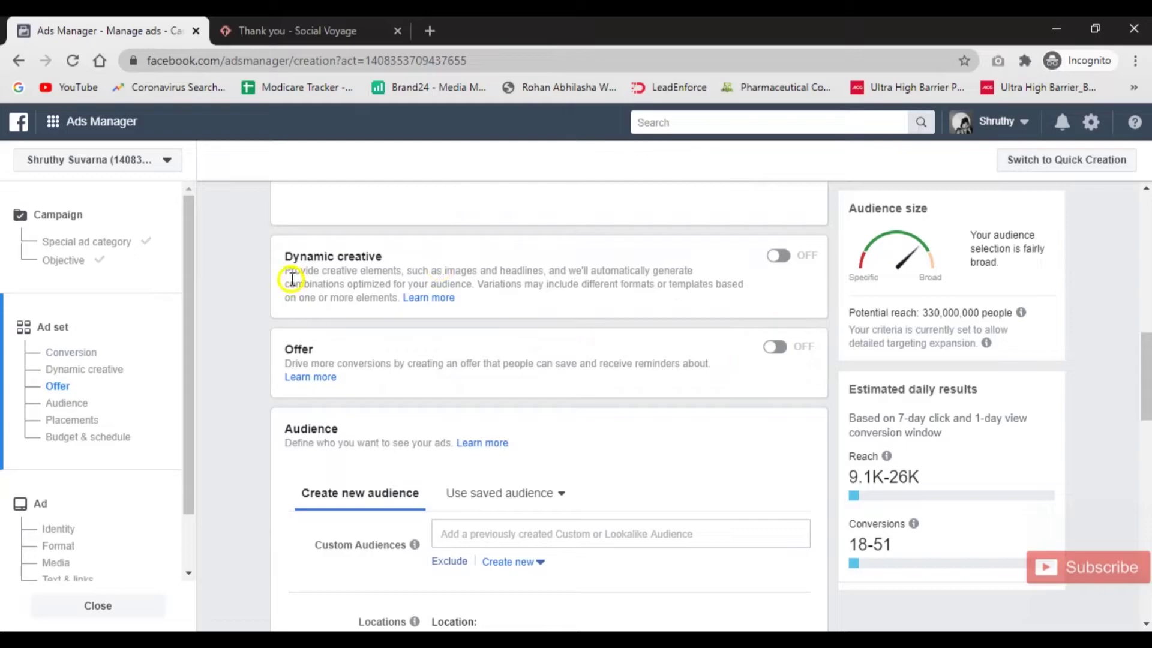
{"action": "left_click", "coordinate": [791, 258]}
{"action": "left_click", "coordinate": [793, 225]}
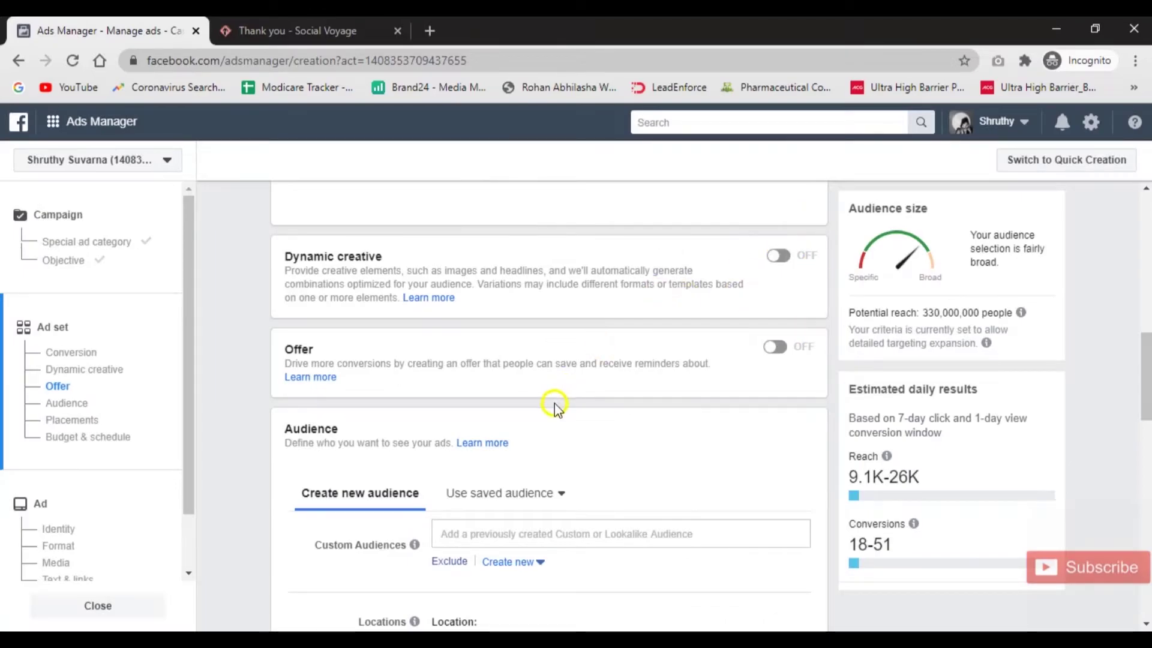
Open the saved Custom Audiences list in the Audience section.
{"action": "scroll", "coordinate": [554, 403], "scroll_direction": "down", "scroll_amount": 4}
{"action": "scroll", "coordinate": [554, 303], "scroll_direction": "up", "scroll_amount": 1}
{"action": "left_click", "coordinate": [457, 344]}
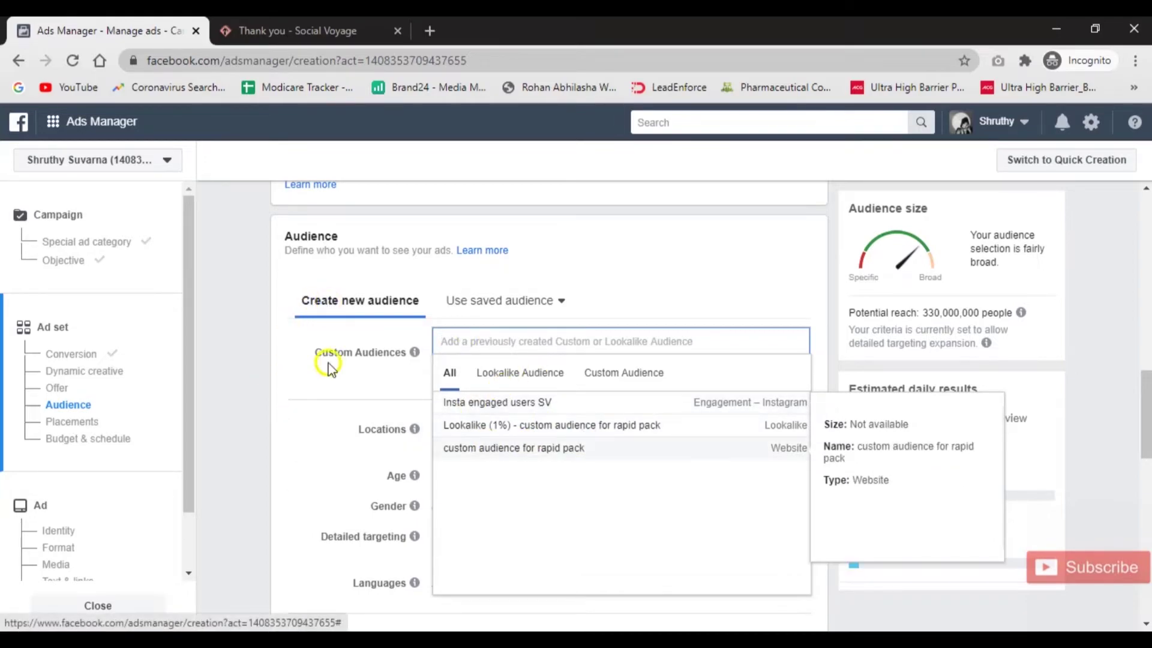
Close the custom audience list and open Detailed targeting for editing.
{"action": "left_click", "coordinate": [317, 398]}
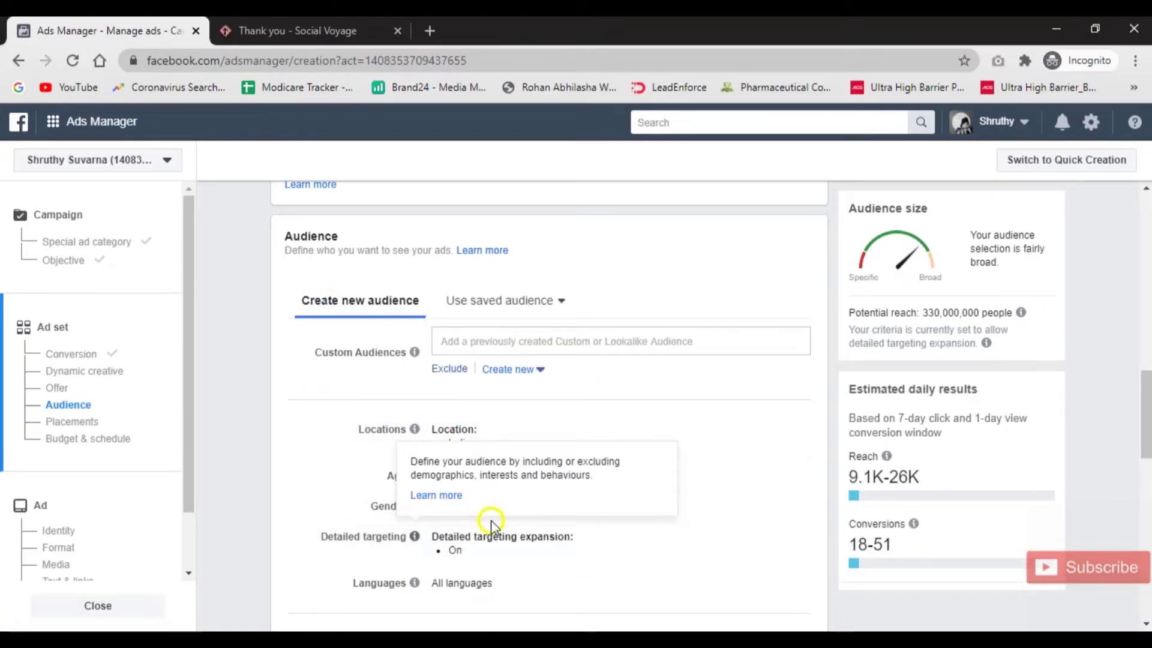
{"action": "left_click", "coordinate": [788, 505]}
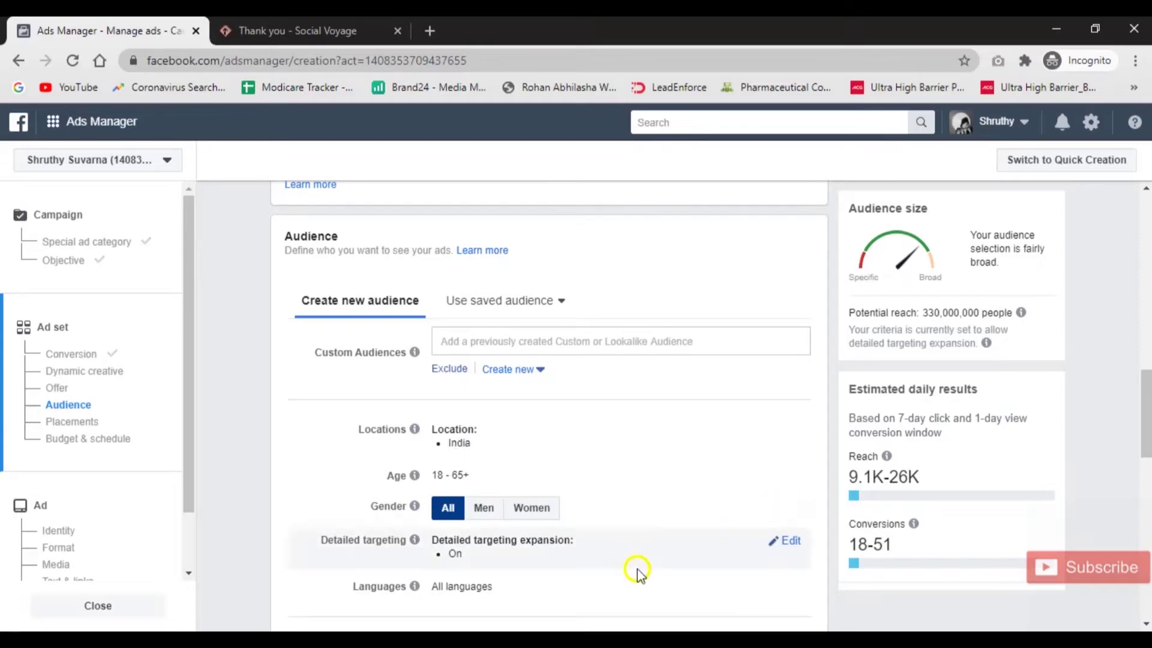
{"action": "scroll", "coordinate": [635, 570], "scroll_direction": "down", "scroll_amount": 2}
{"action": "left_click", "coordinate": [771, 419]}
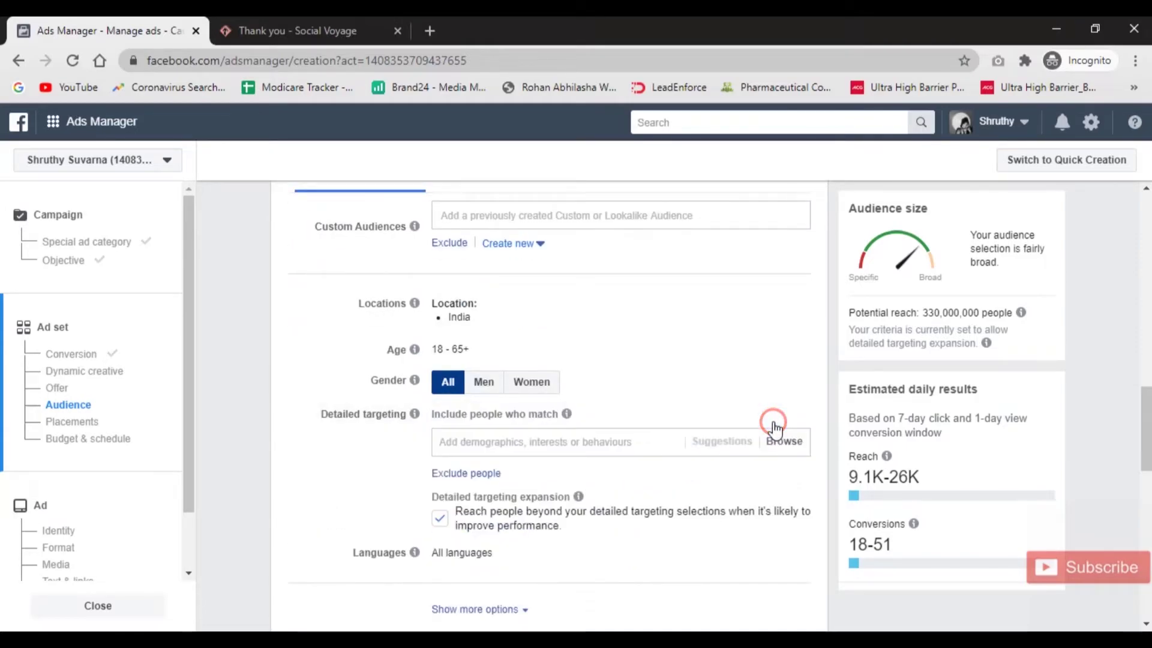
Add Digital marketing, Facebook and Social media marketing as targeted interests.
{"action": "left_click", "coordinate": [512, 441]}
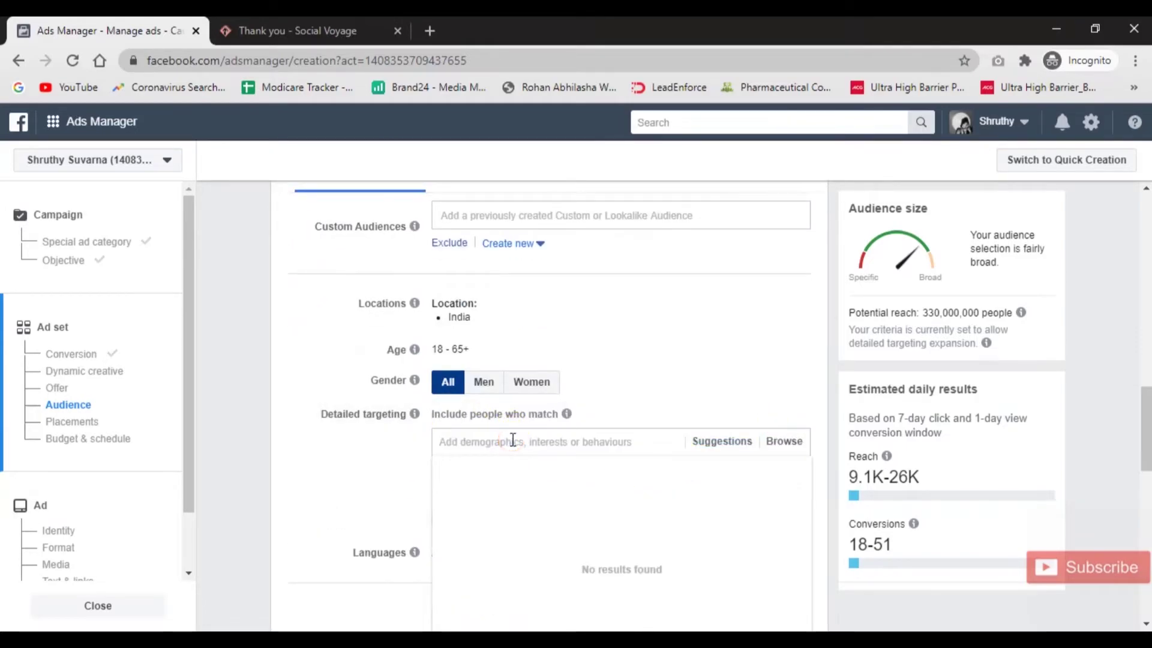
{"action": "type", "text": "digital marketing"}
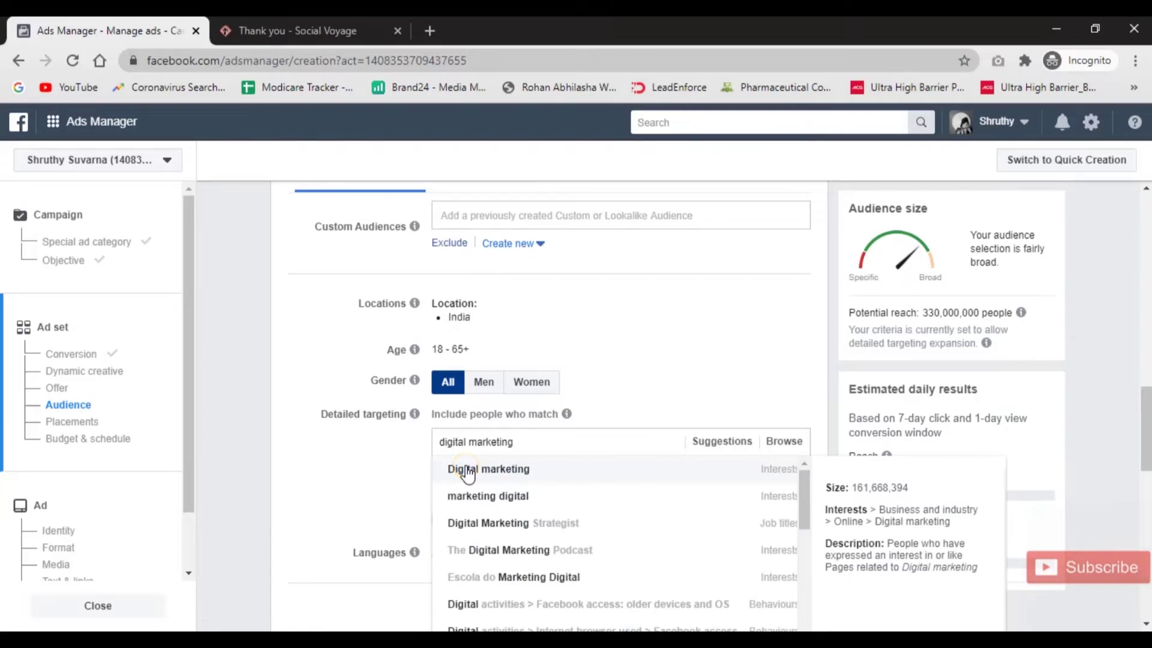
{"action": "left_click", "coordinate": [467, 471]}
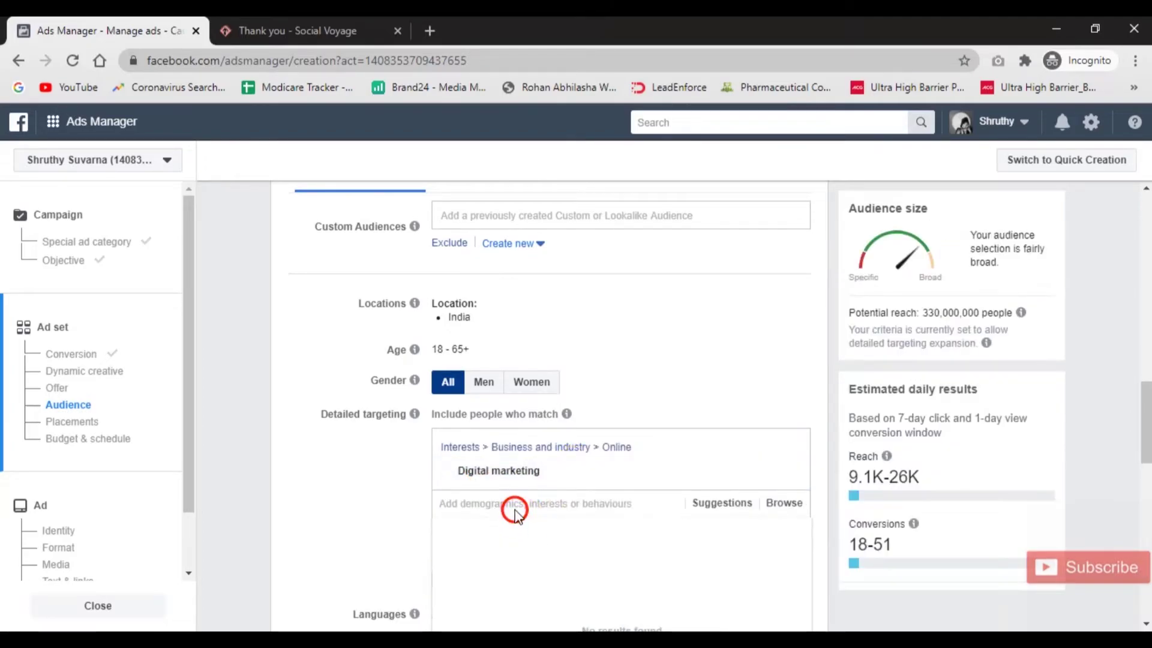
{"action": "type", "text": "facebook"}
{"action": "left_click", "coordinate": [480, 531]}
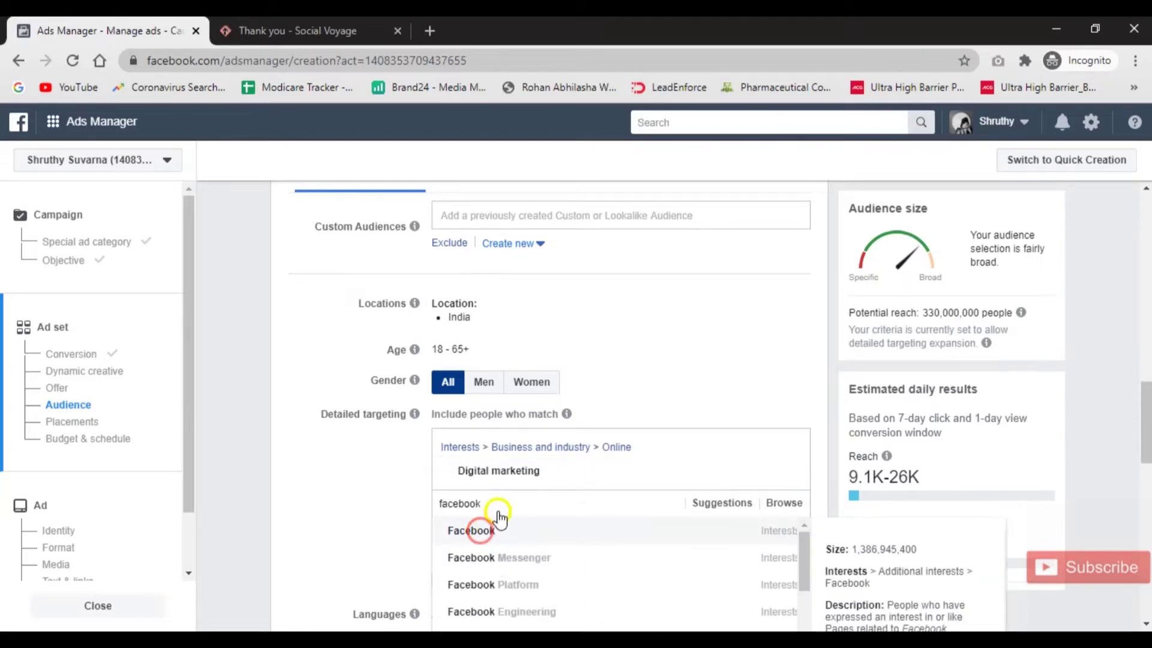
{"action": "type", "text": "ocia"}
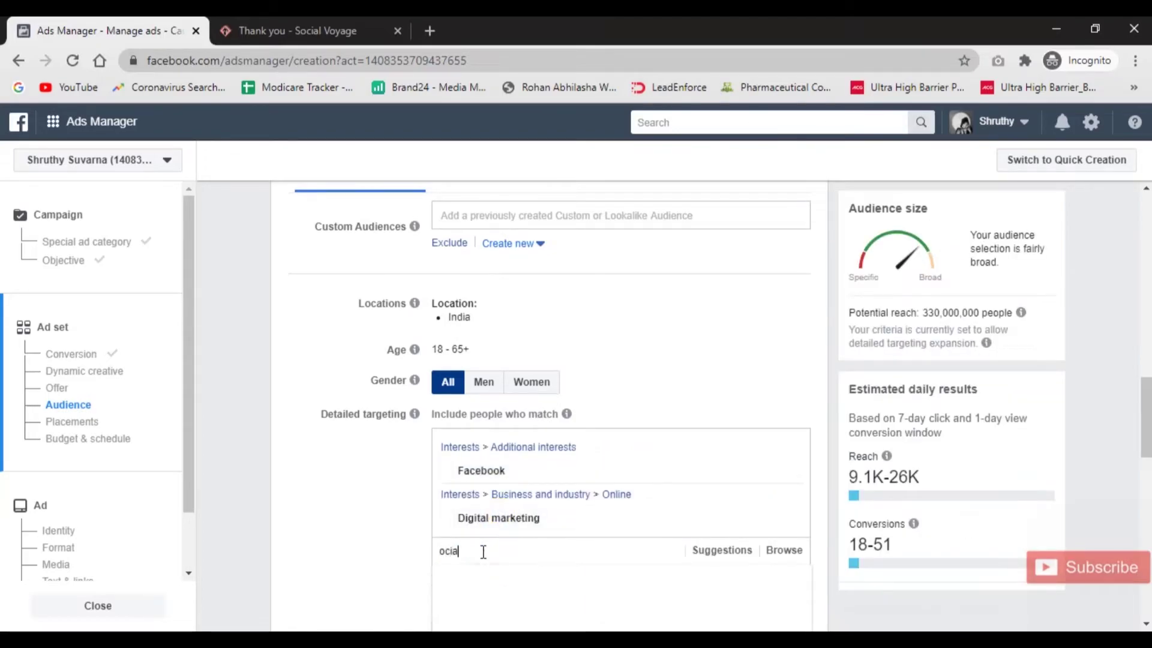
{"action": "key", "text": "BackSpace"}
{"action": "key", "text": "BackSpace"}
{"action": "key", "text": "BackSpace"}
{"action": "type", "text": "soc"}
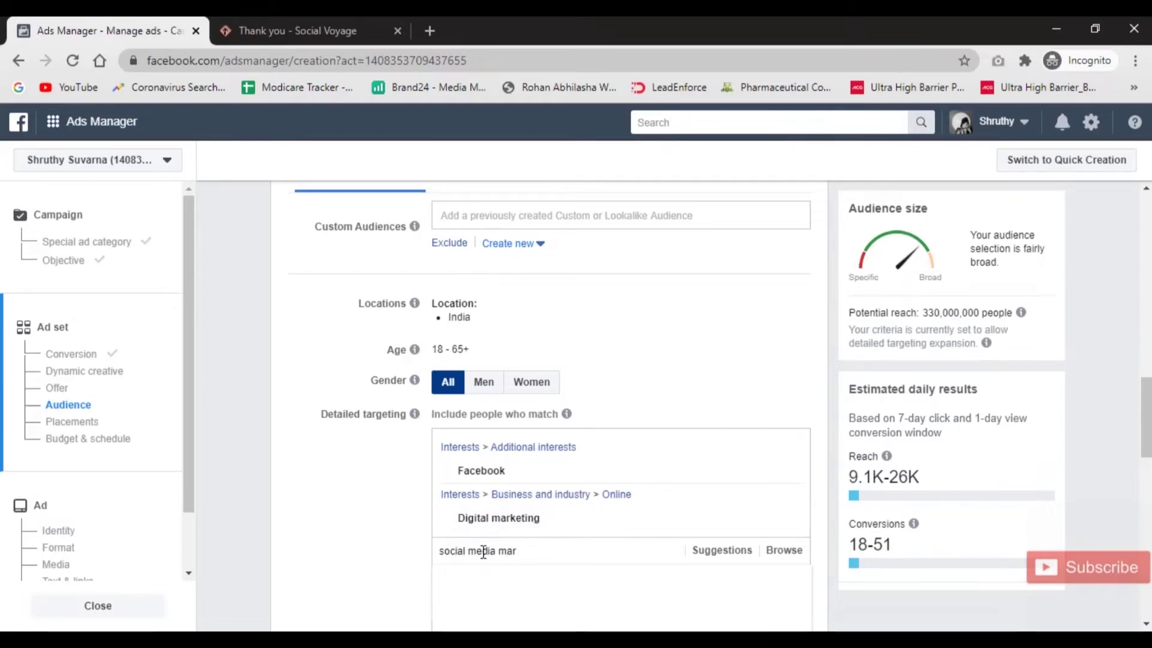
{"action": "type", "text": "g"}
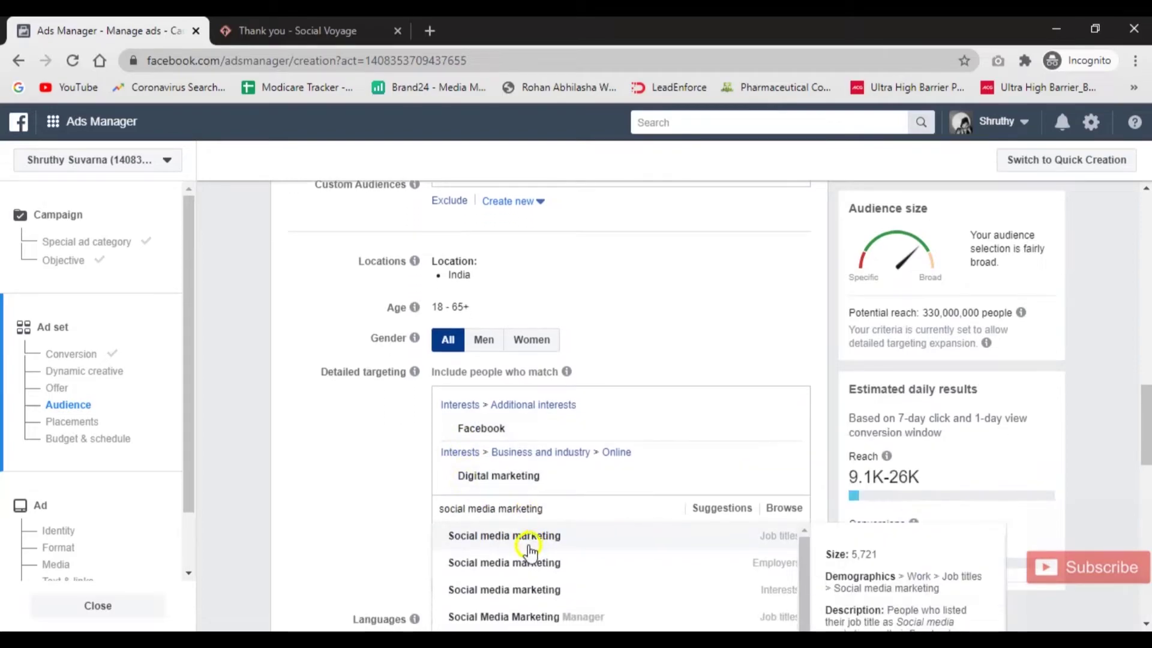
{"action": "scroll", "coordinate": [531, 573], "scroll_direction": "down", "scroll_amount": 1}
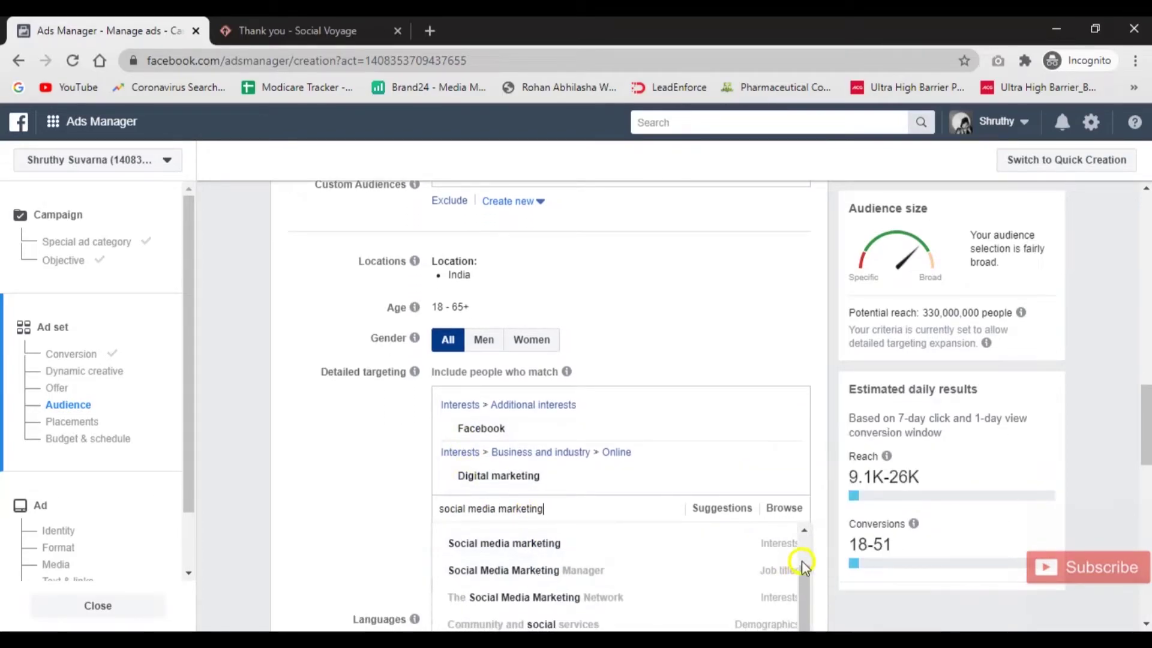
{"action": "left_click", "coordinate": [519, 543]}
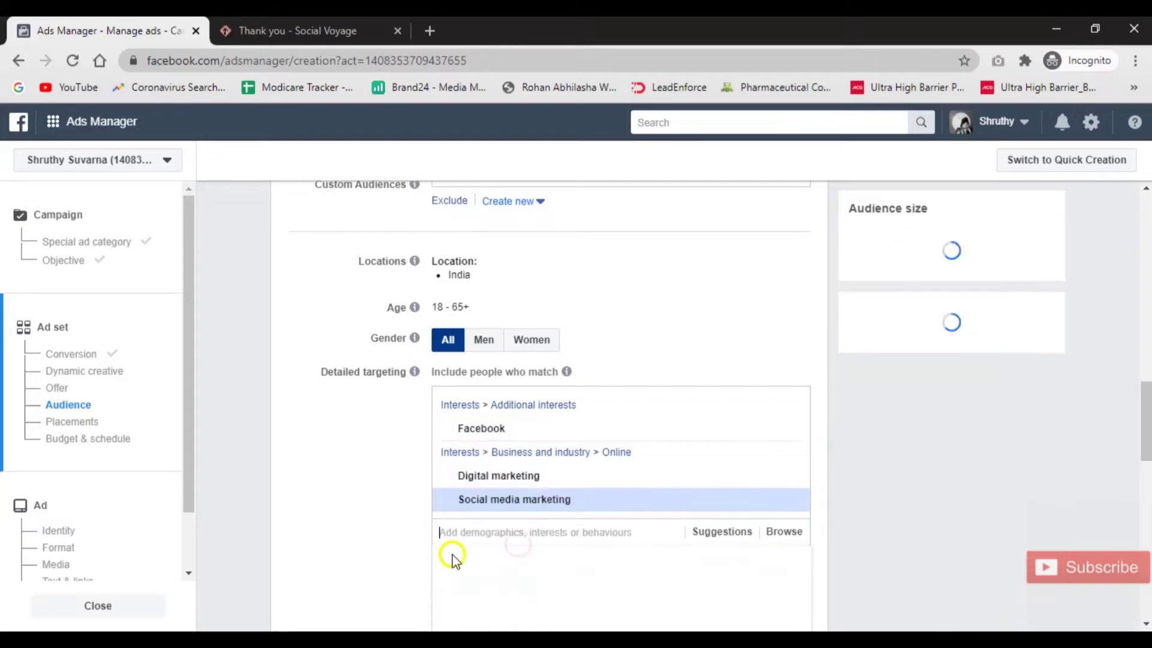
{"action": "scroll", "coordinate": [338, 498], "scroll_direction": "down", "scroll_amount": 3}
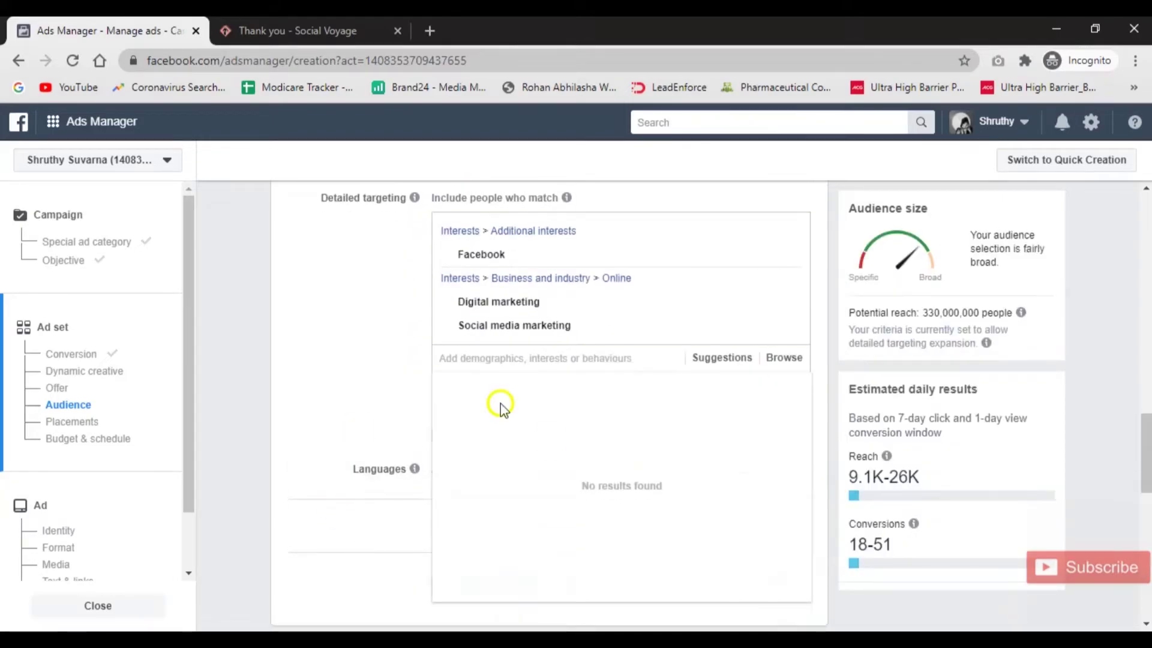
{"action": "left_click", "coordinate": [311, 369]}
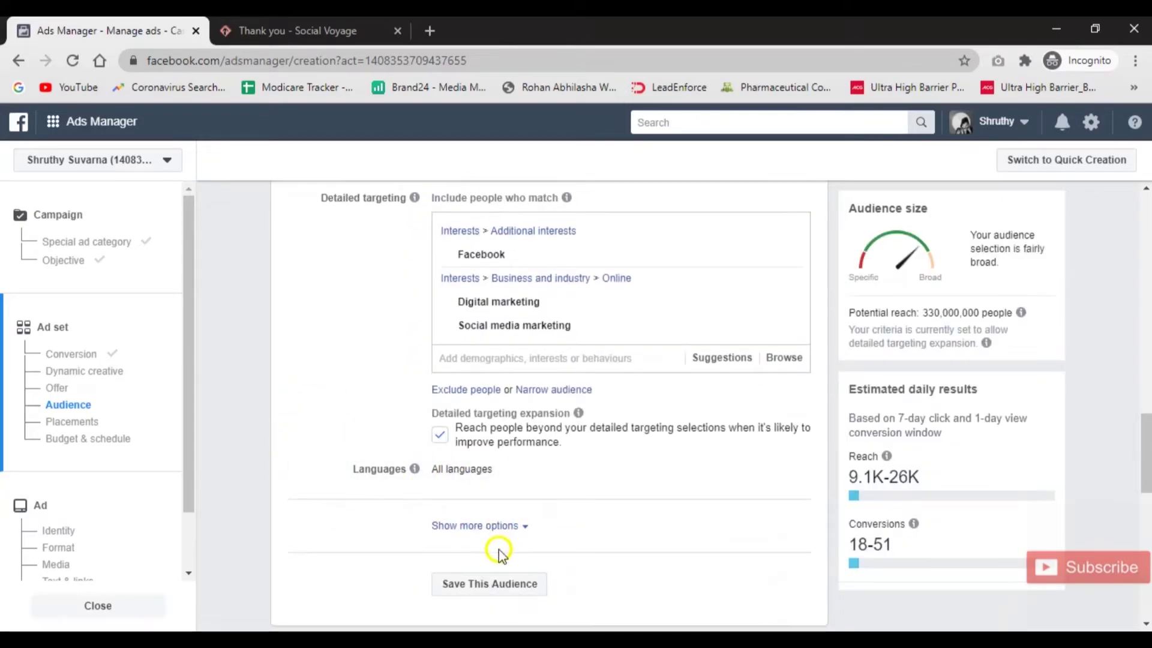
{"action": "scroll", "coordinate": [498, 540], "scroll_direction": "down", "scroll_amount": 6}
{"action": "scroll", "coordinate": [413, 479], "scroll_direction": "down", "scroll_amount": 1}
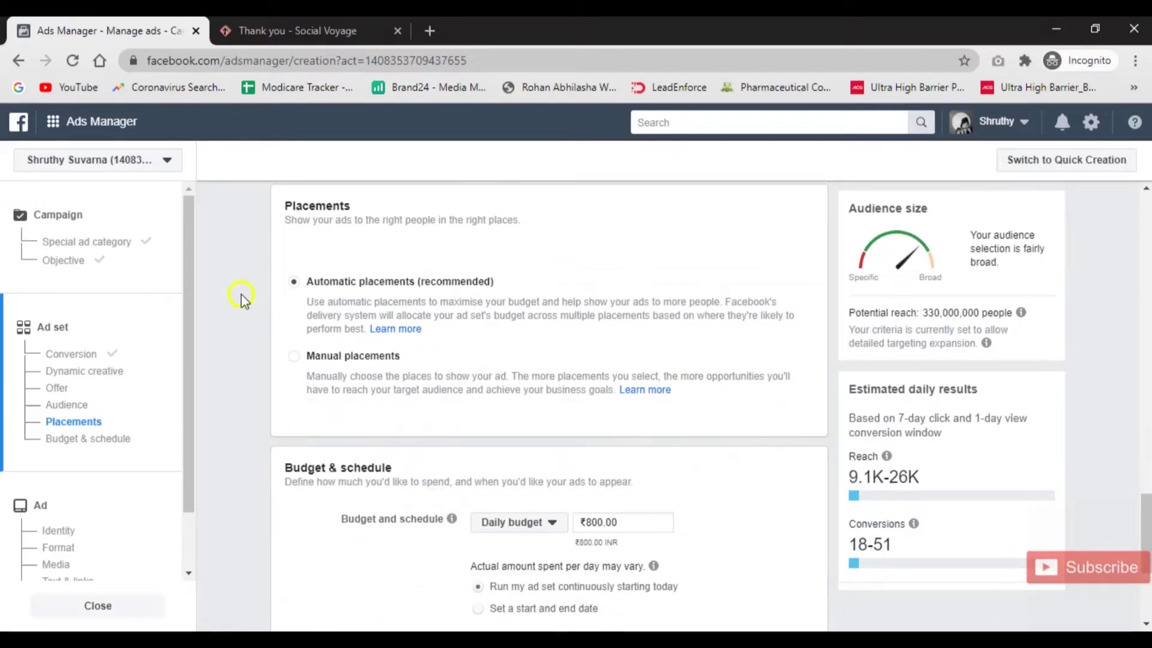
Switch to manual placements and limit devices to Mobile only, removing desktop.
{"action": "left_click", "coordinate": [353, 358]}
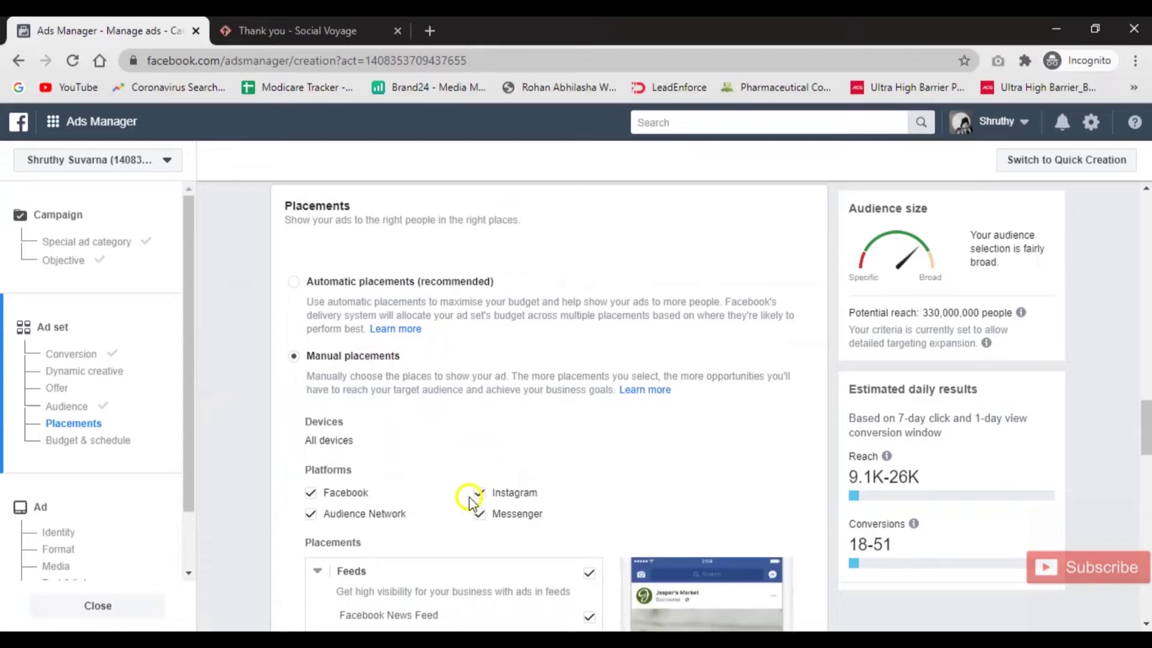
{"action": "left_click", "coordinate": [803, 427]}
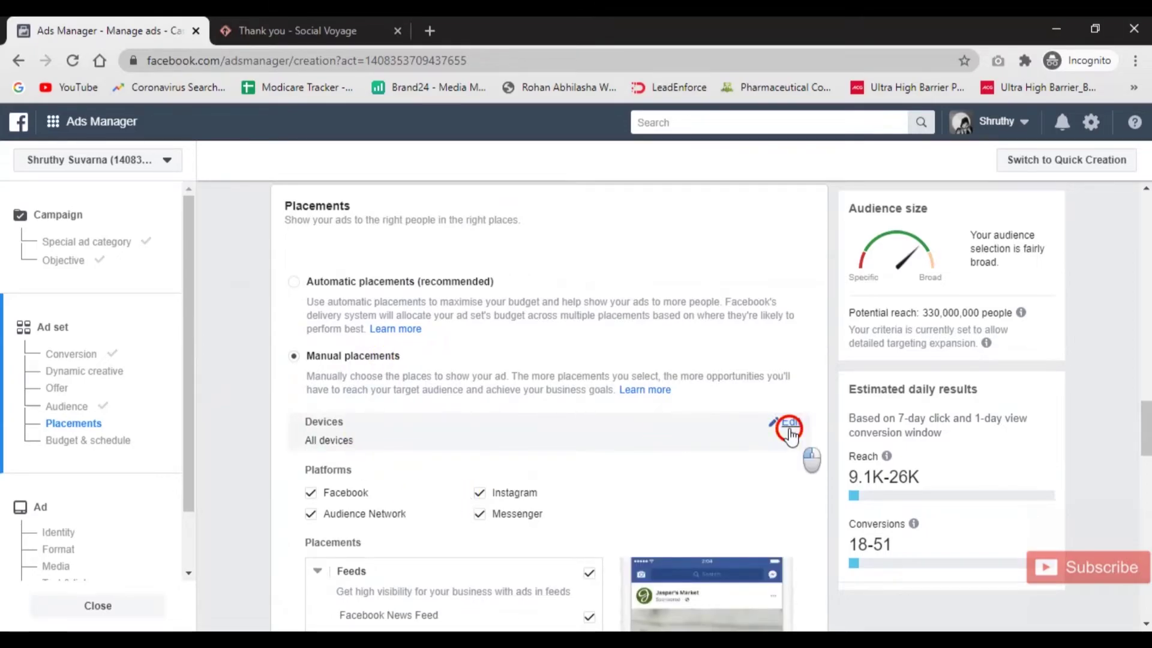
{"action": "left_click", "coordinate": [420, 445]}
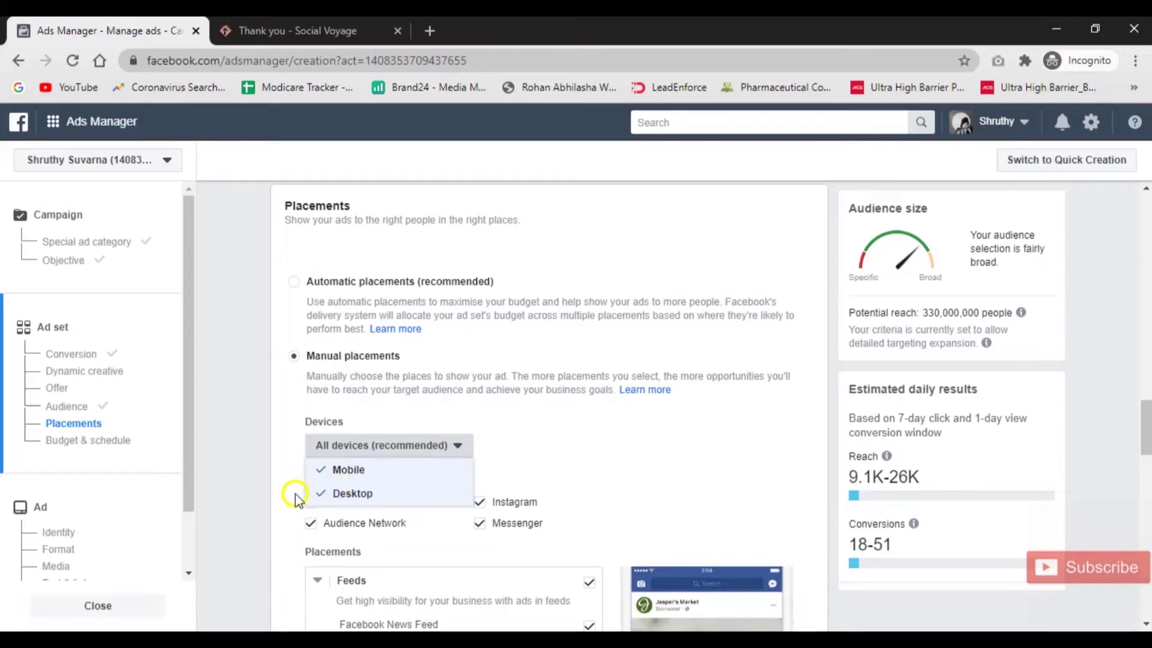
{"action": "left_click", "coordinate": [406, 495]}
{"action": "left_click", "coordinate": [410, 506]}
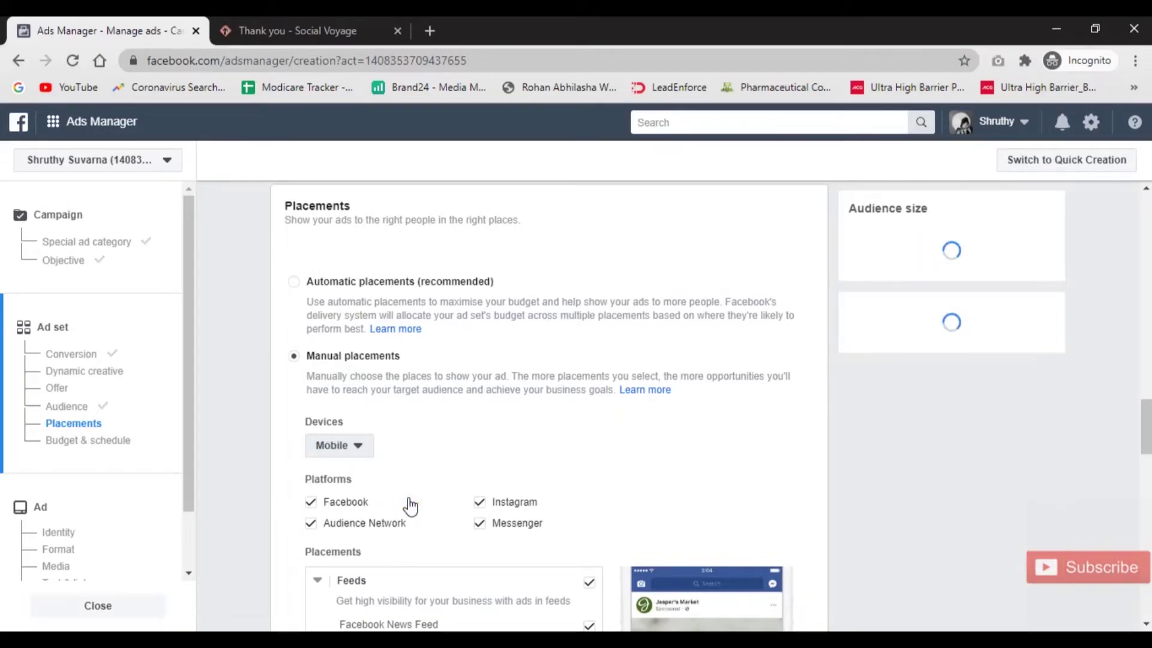
Untick the In-article placement so the ad skips Facebook Instant Articles.
{"action": "scroll", "coordinate": [685, 498], "scroll_direction": "down", "scroll_amount": 3}
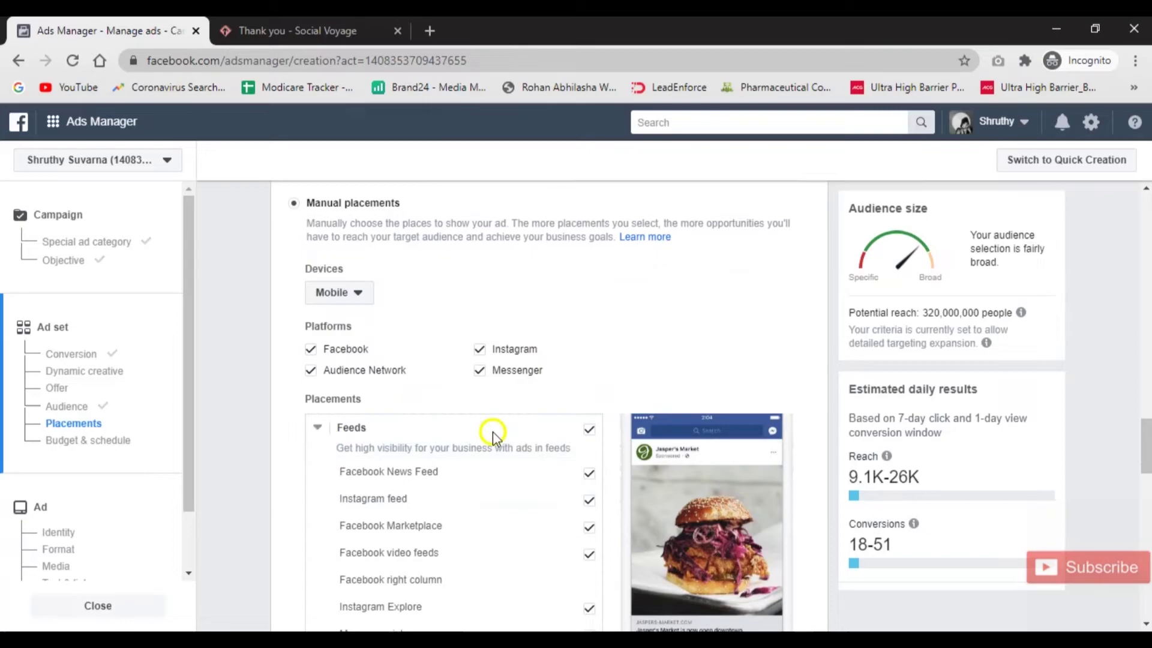
{"action": "scroll", "coordinate": [618, 404], "scroll_direction": "down", "scroll_amount": 4}
{"action": "scroll", "coordinate": [548, 535], "scroll_direction": "down", "scroll_amount": 5}
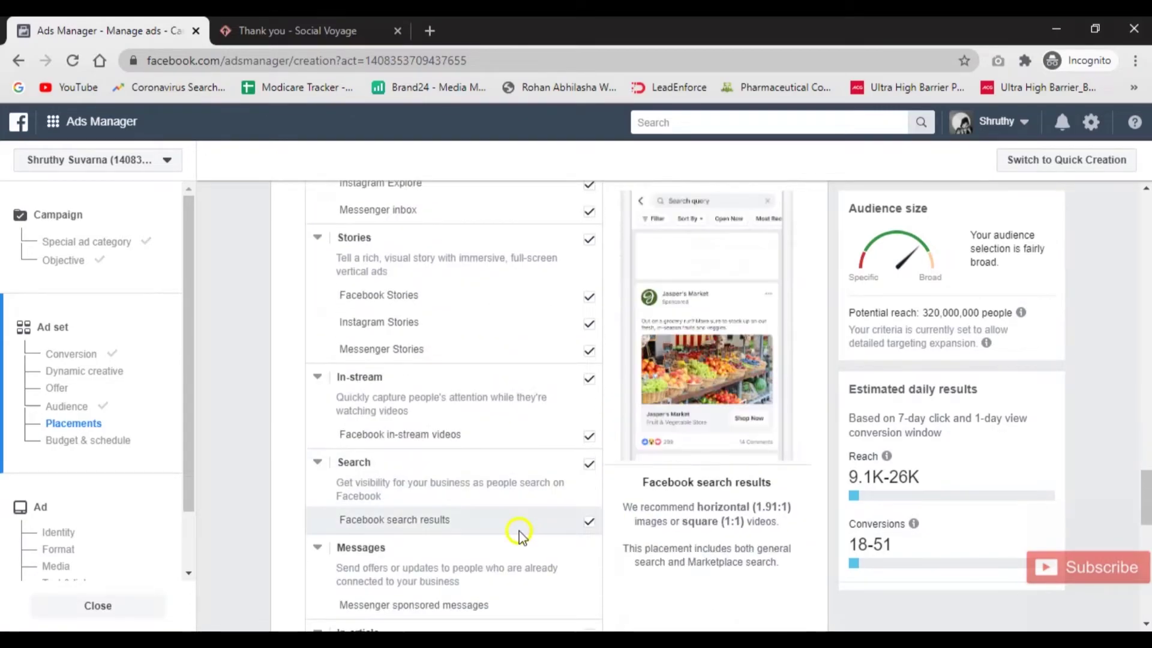
{"action": "scroll", "coordinate": [436, 480], "scroll_direction": "down", "scroll_amount": 1}
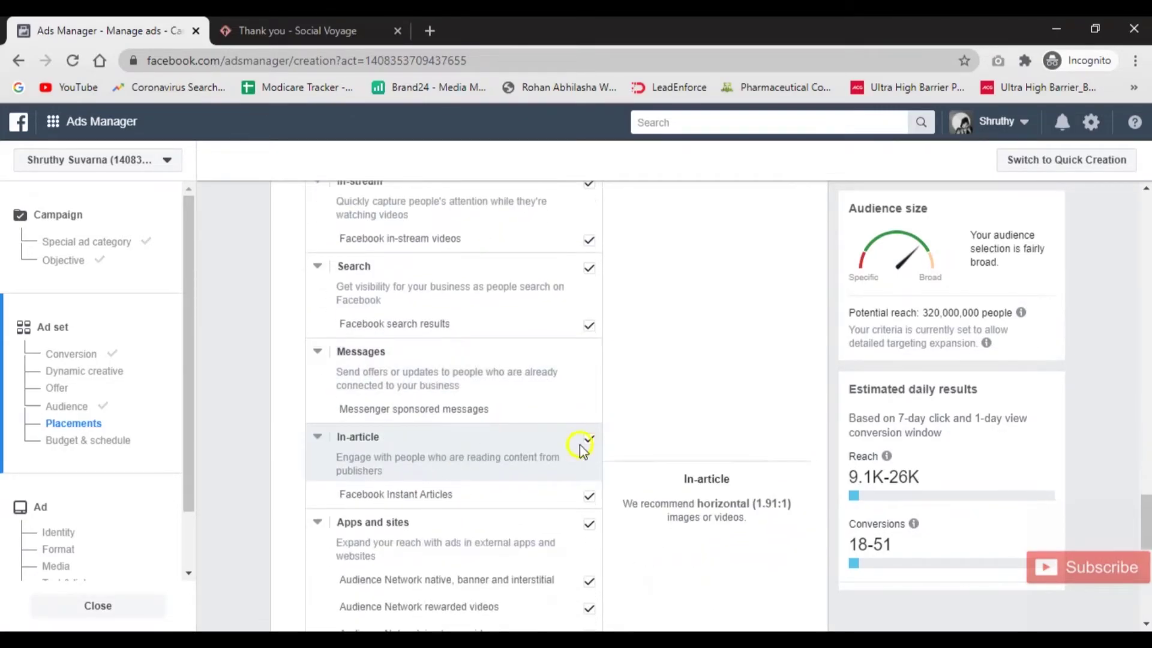
{"action": "left_click", "coordinate": [588, 444]}
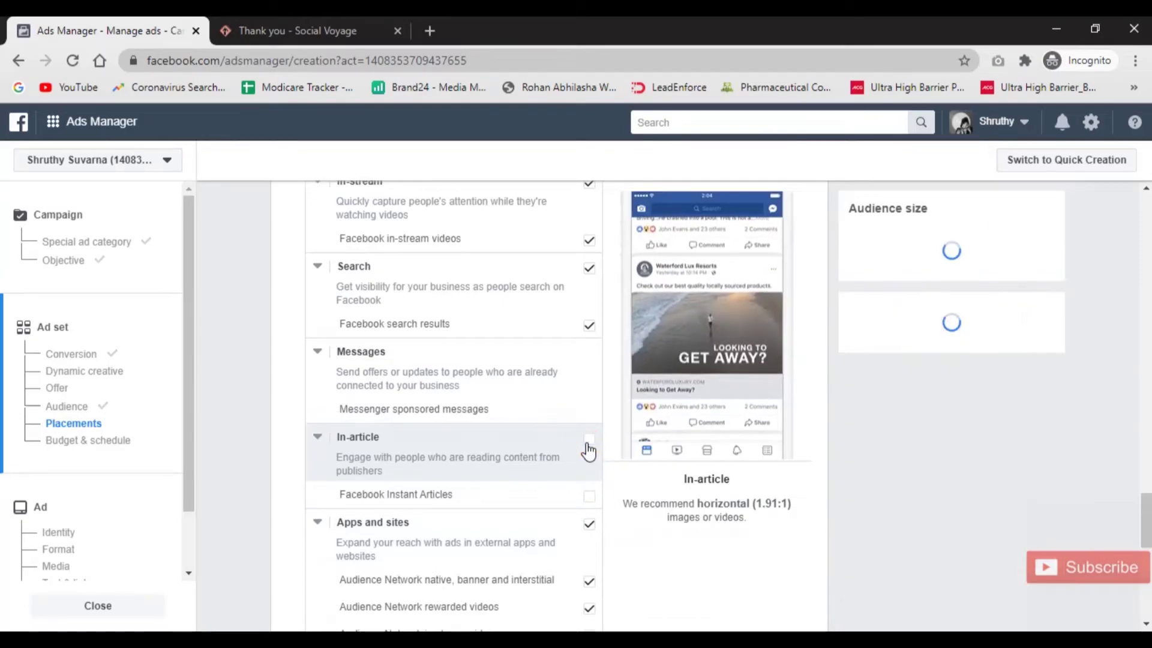
{"action": "scroll", "coordinate": [695, 567], "scroll_direction": "down", "scroll_amount": 4}
{"action": "scroll", "coordinate": [696, 567], "scroll_direction": "down", "scroll_amount": 1}
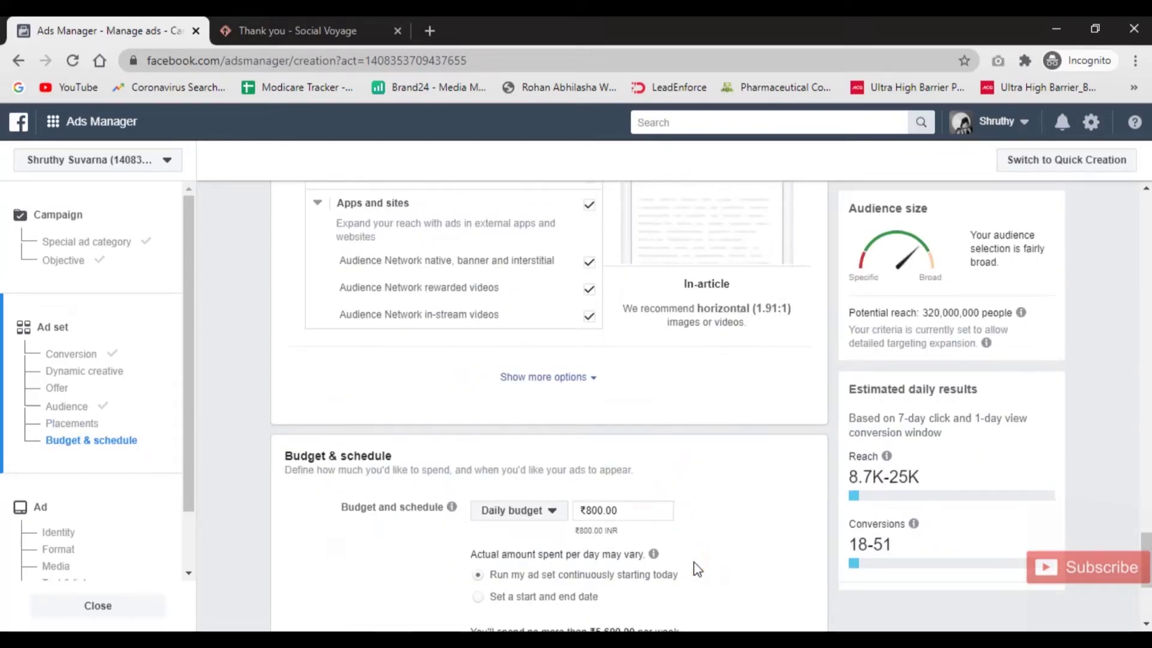
Enter a ₹200 daily budget for the ad set.
{"action": "left_click", "coordinate": [553, 515]}
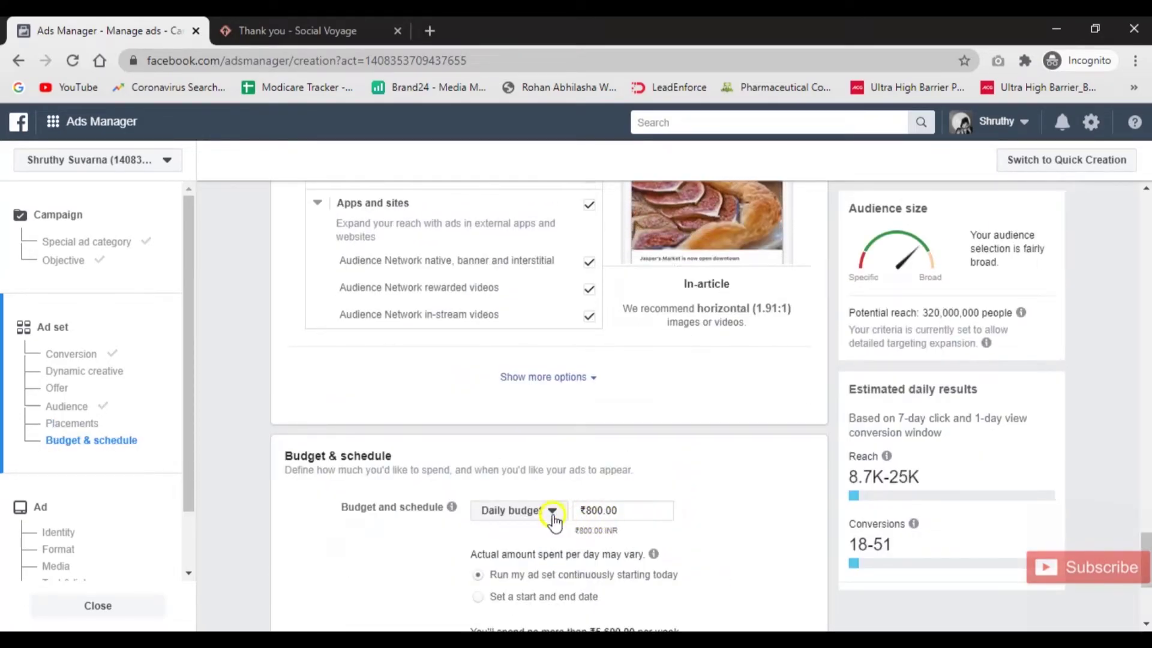
{"action": "left_click", "coordinate": [596, 513]}
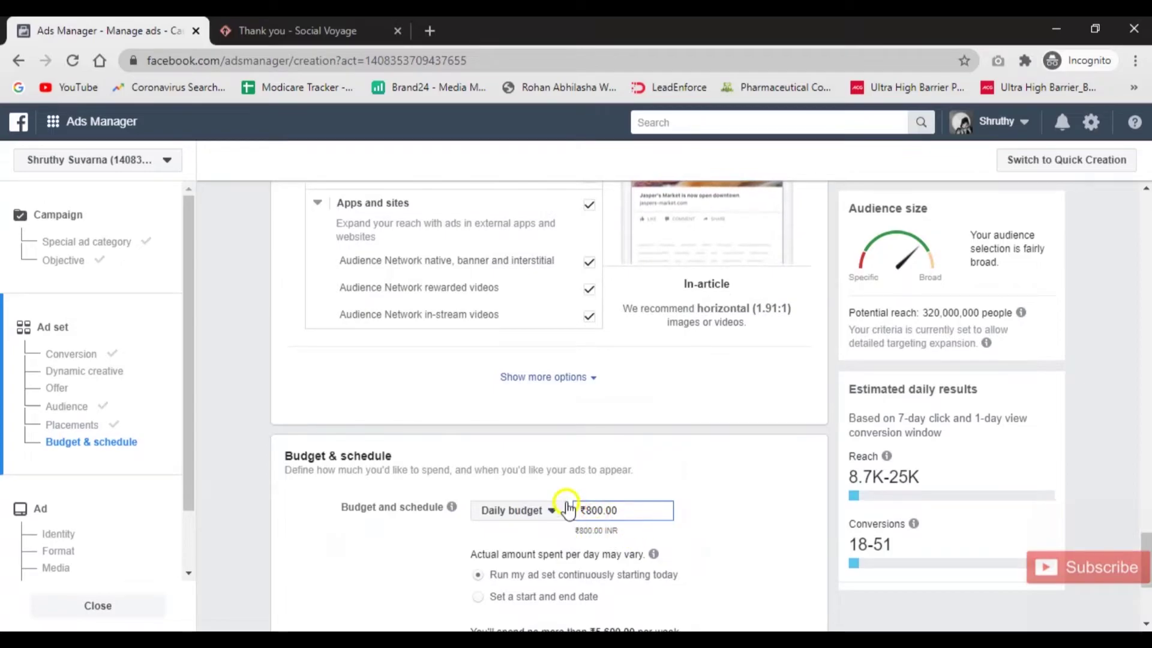
{"action": "left_click", "coordinate": [591, 511]}
{"action": "type", "text": "2"}
{"action": "left_click", "coordinate": [766, 519]}
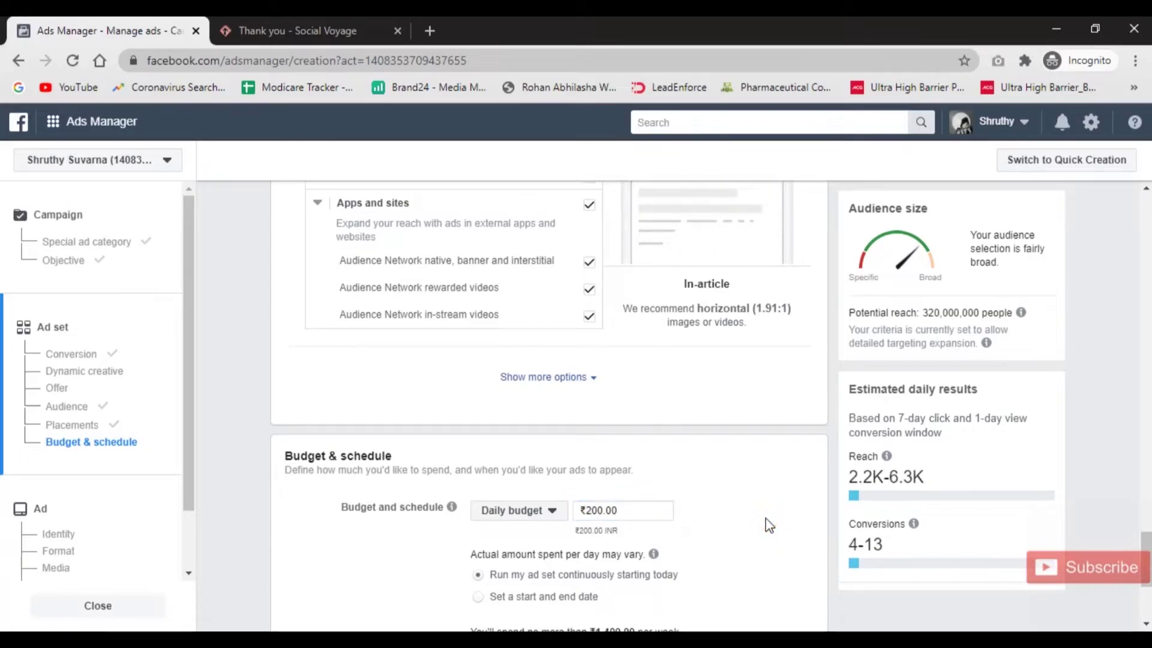
Review the estimated conversions, daily reach and 320,000,000 potential reach.
{"action": "left_click", "coordinate": [847, 567]}
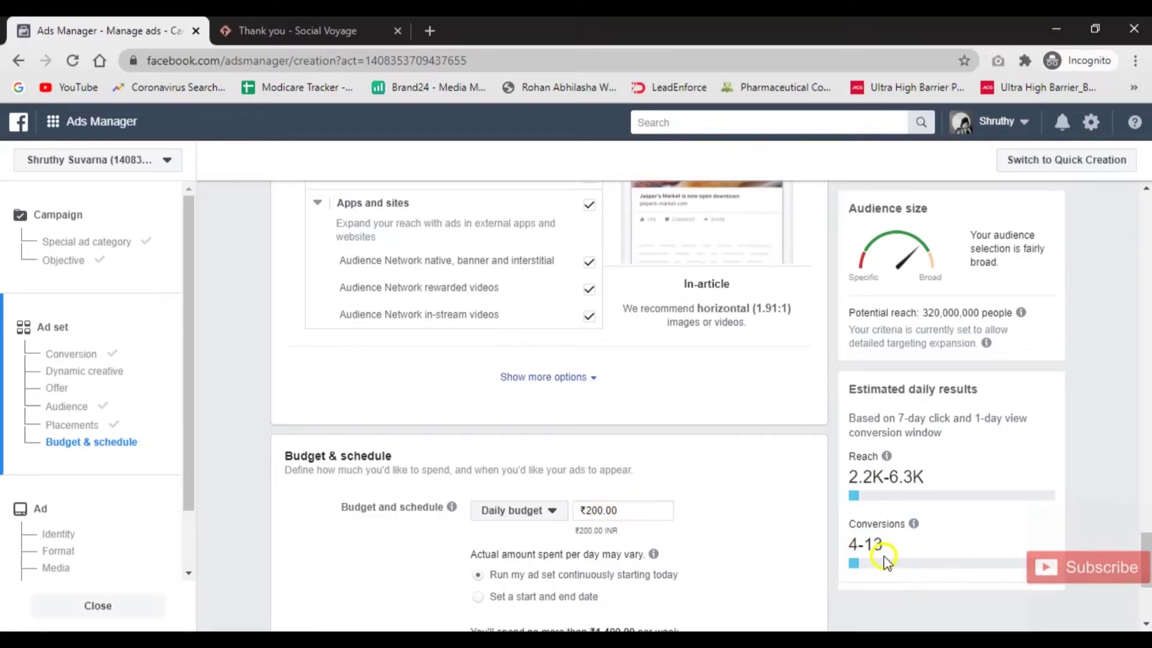
{"action": "left_click_drag", "start_coordinate": [852, 544], "coordinate": [929, 547]}
{"action": "left_click_drag", "start_coordinate": [852, 476], "coordinate": [937, 480]}
{"action": "left_click", "coordinate": [959, 460]}
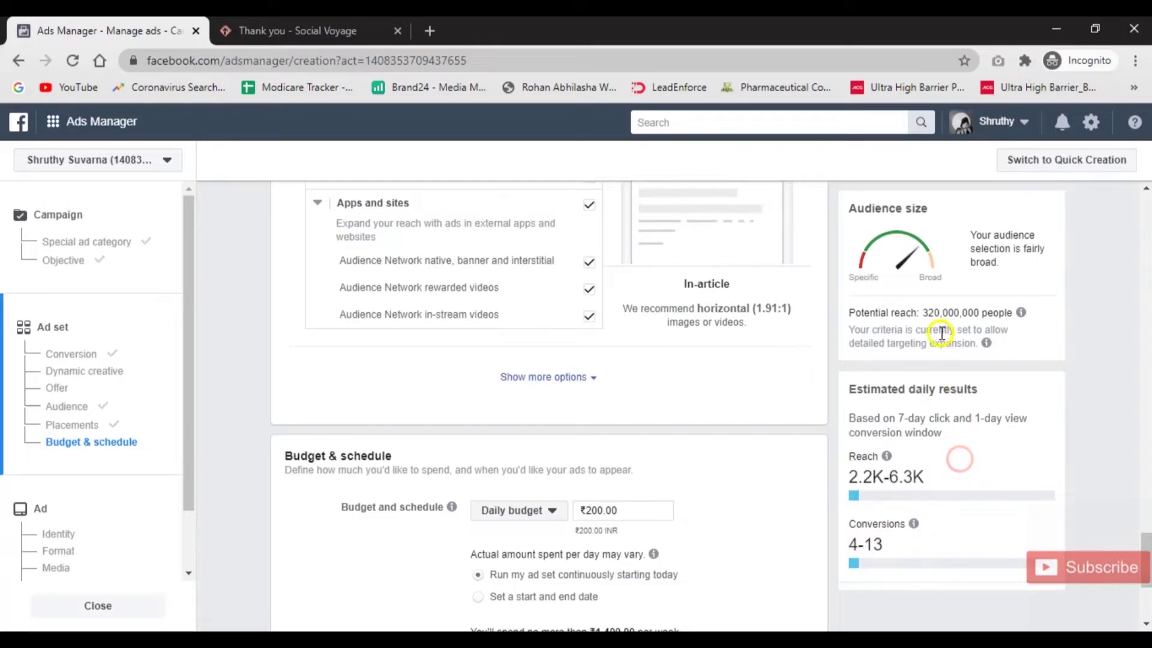
{"action": "left_click_drag", "start_coordinate": [927, 316], "coordinate": [1012, 315]}
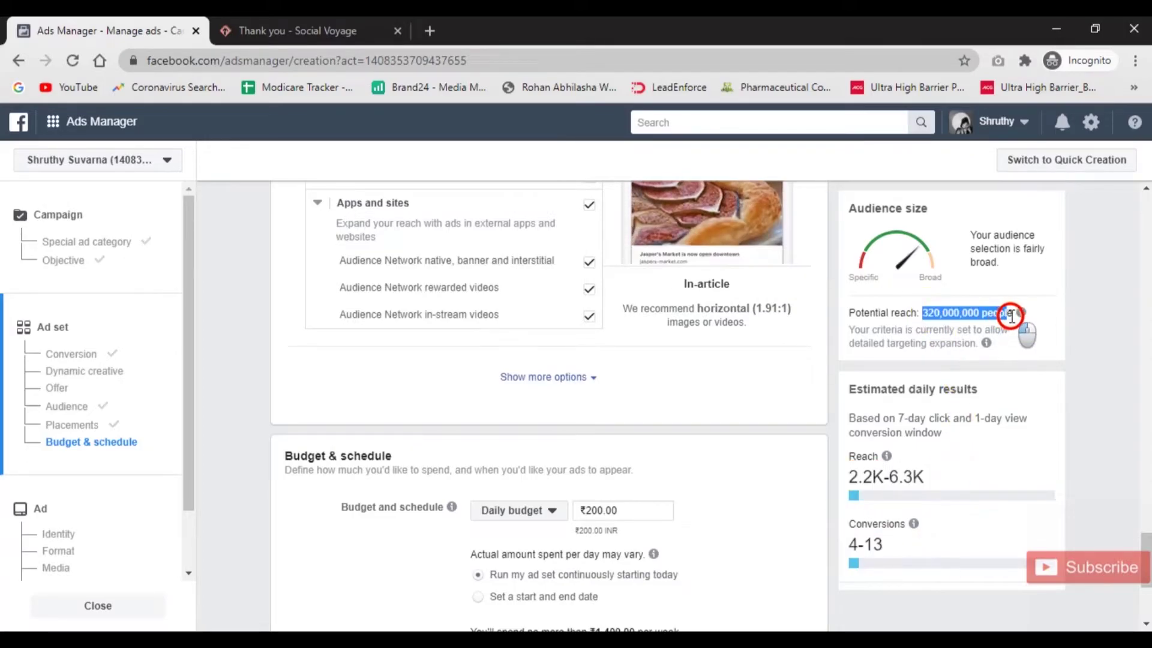
{"action": "mouse_move", "coordinate": [1021, 312]}
{"action": "left_click", "coordinate": [1091, 394]}
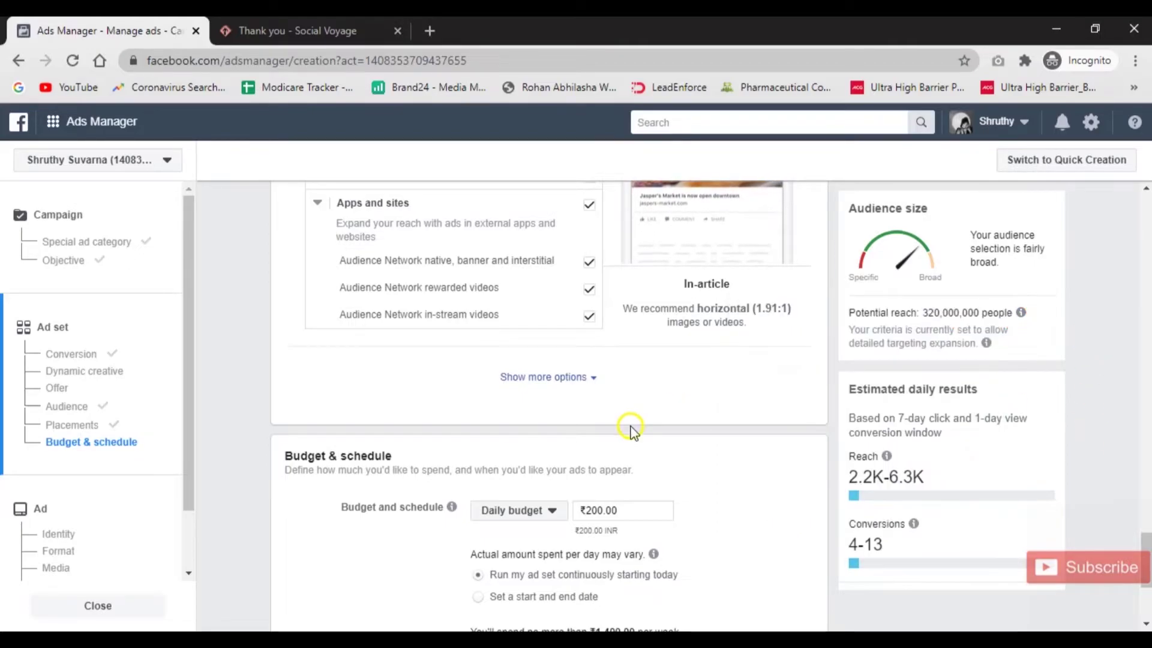
Schedule the ad set with start and end dates and change the daily budget to ₹500.
{"action": "scroll", "coordinate": [601, 509], "scroll_direction": "down", "scroll_amount": 2}
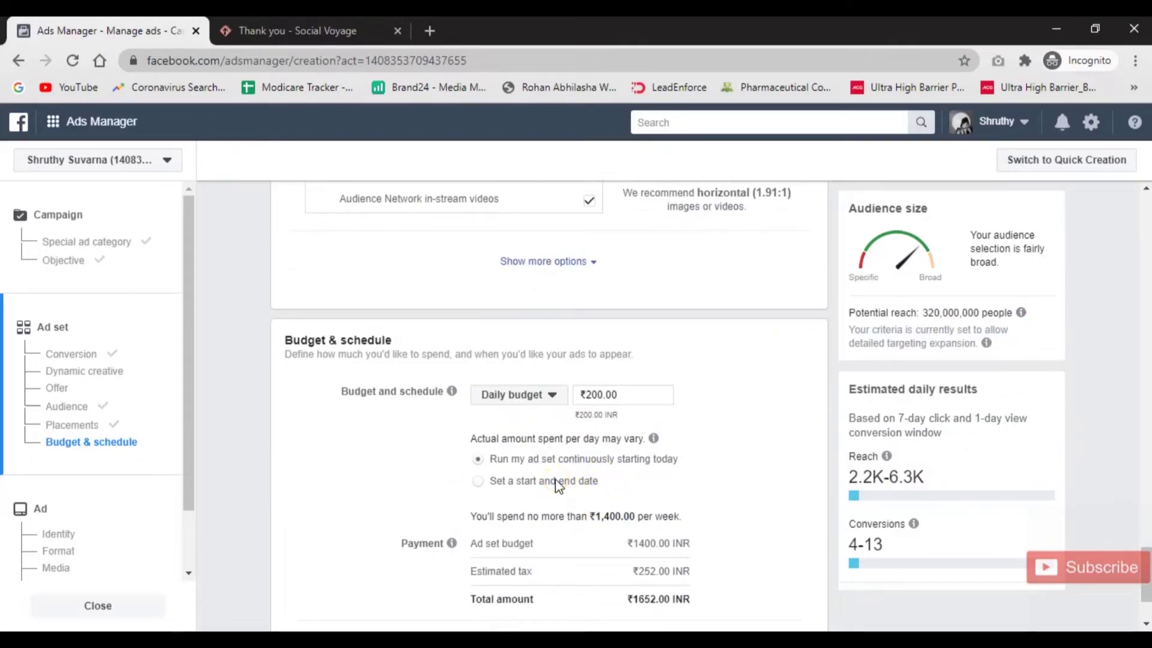
{"action": "left_click", "coordinate": [529, 484]}
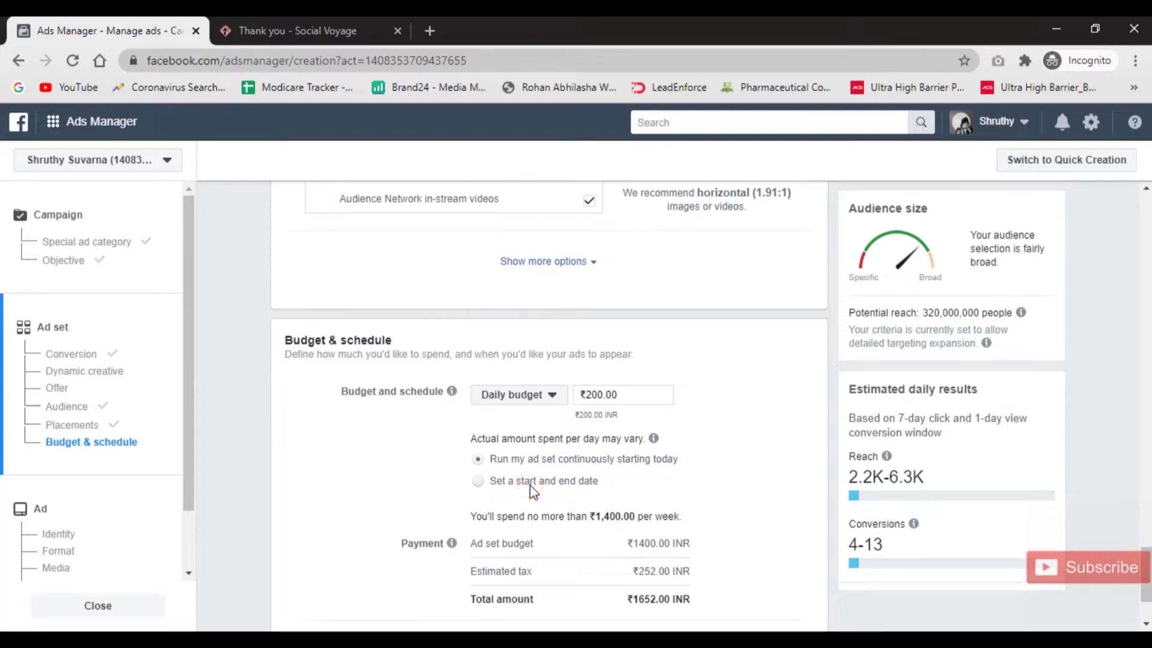
{"action": "left_click", "coordinate": [591, 396]}
{"action": "key", "text": "BackSpace"}
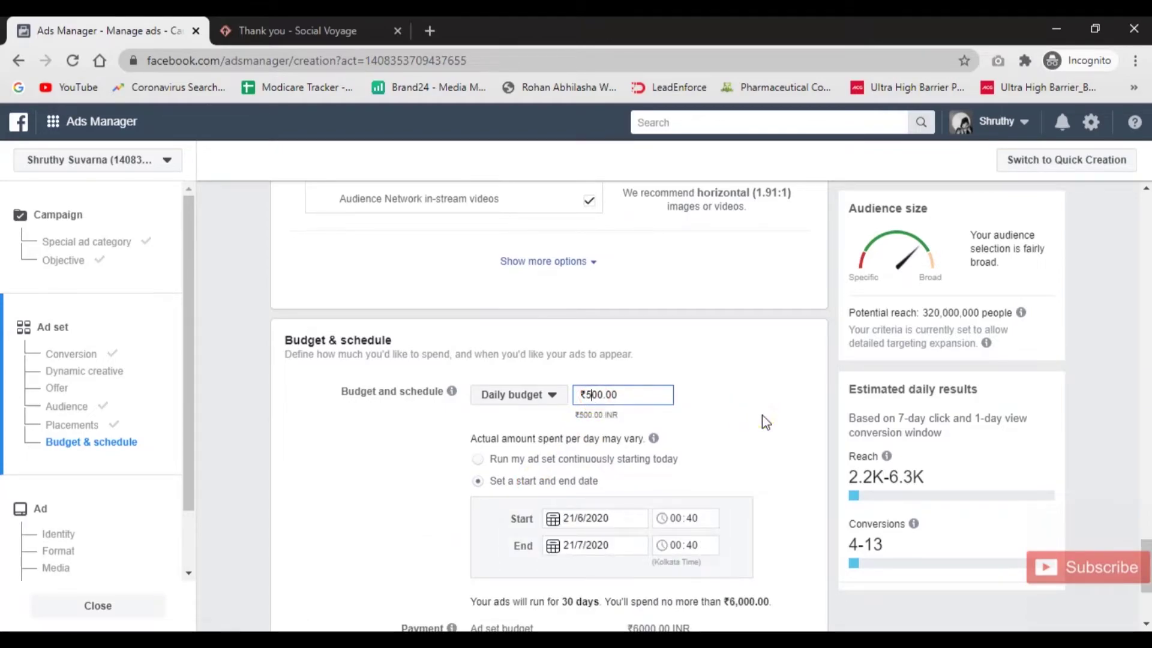
{"action": "left_click", "coordinate": [762, 418]}
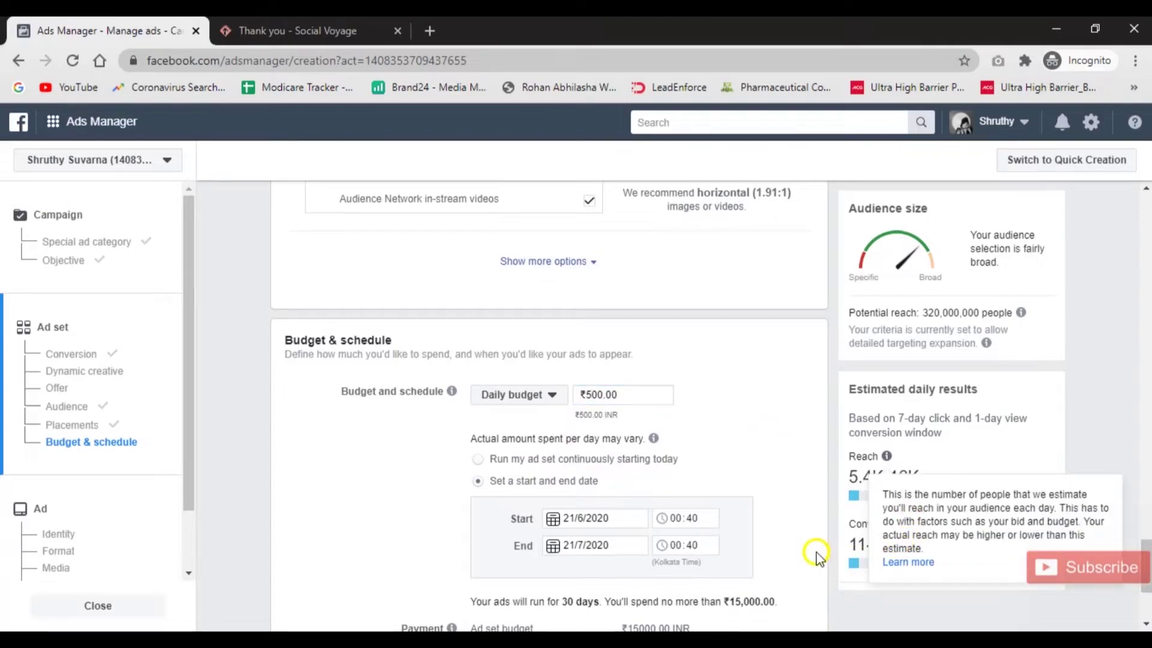
{"action": "left_click_drag", "start_coordinate": [852, 544], "coordinate": [889, 540]}
{"action": "left_click", "coordinate": [750, 397]}
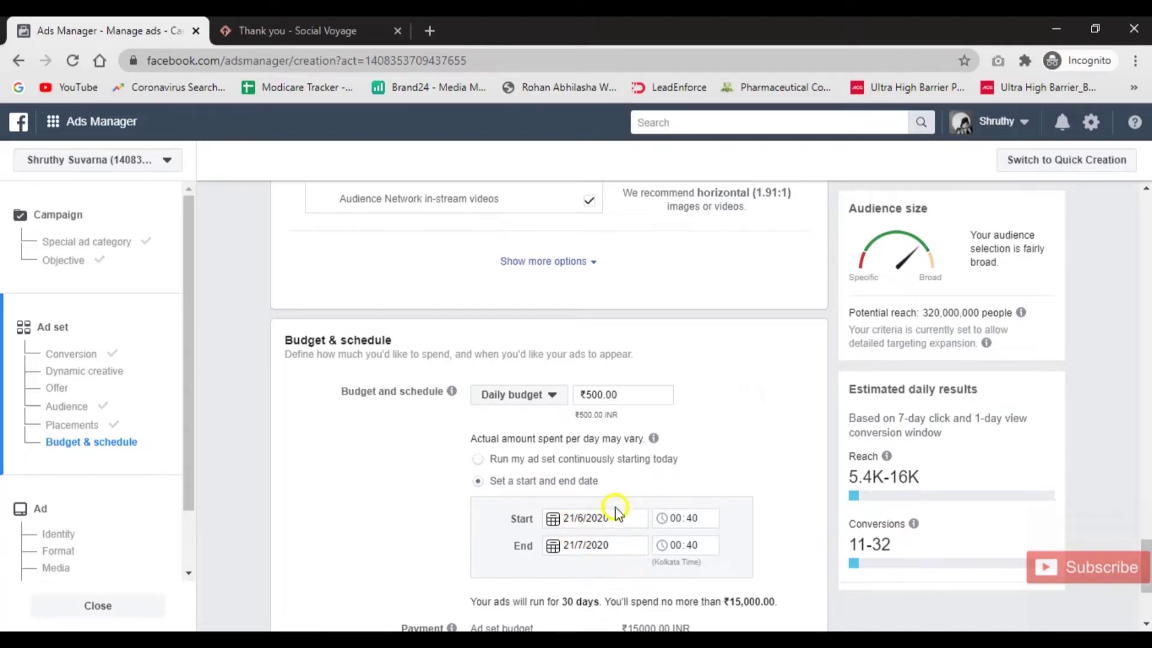
Set the schedule's end date to 30 June 2020.
{"action": "left_click", "coordinate": [603, 545]}
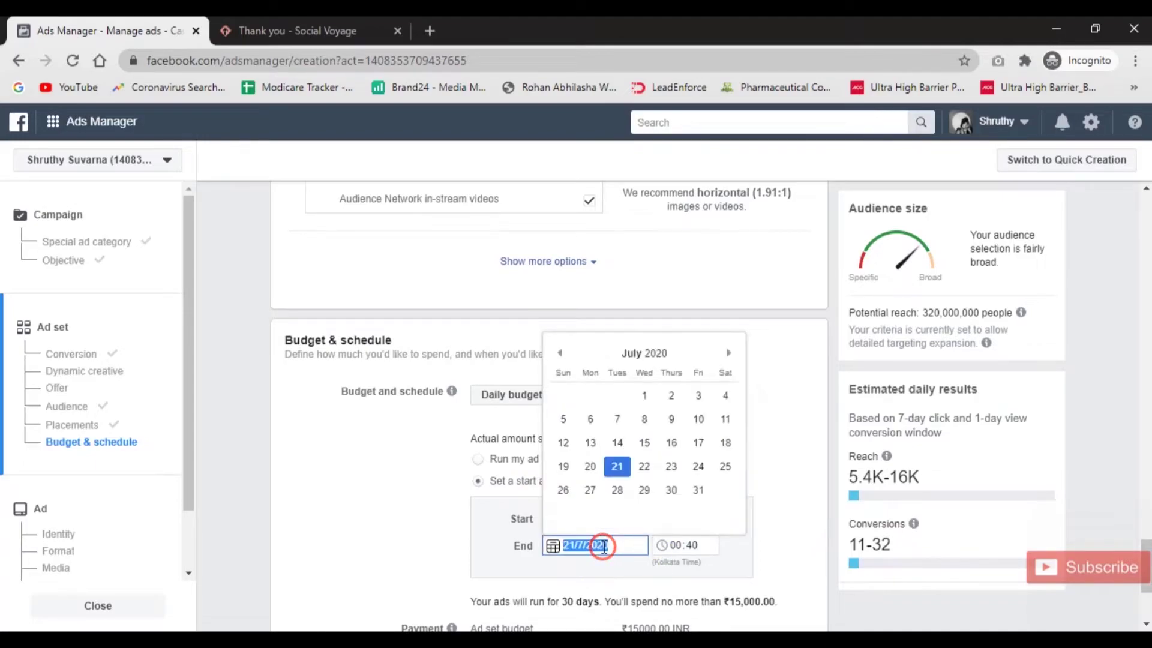
{"action": "left_click", "coordinate": [558, 353]}
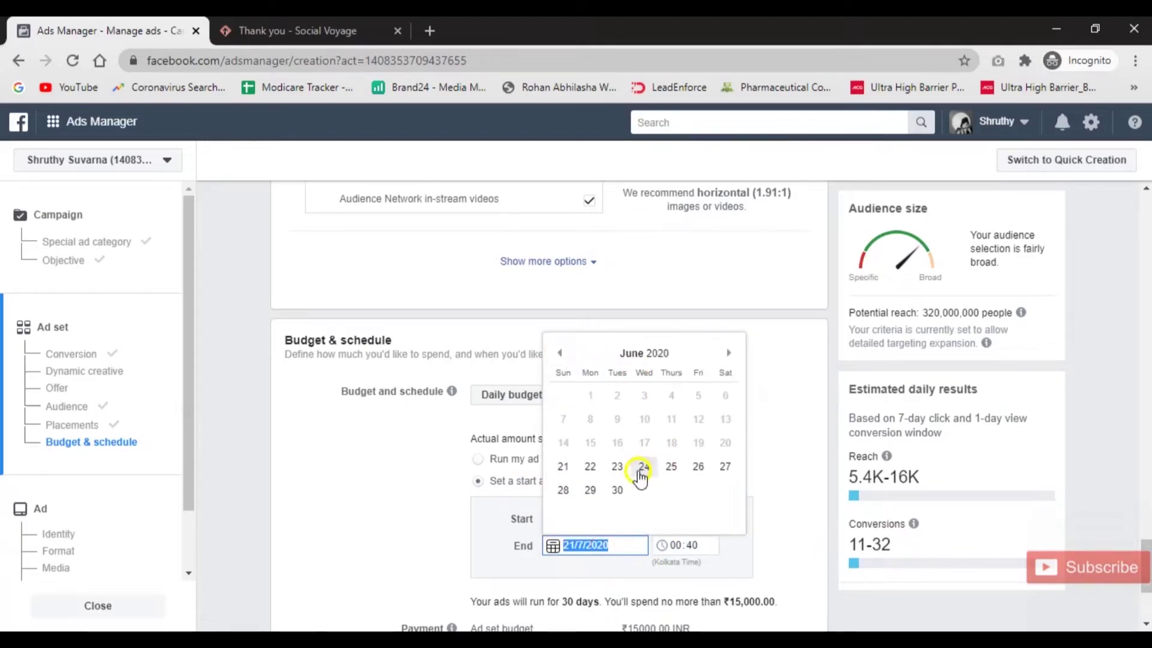
{"action": "left_click", "coordinate": [616, 489]}
{"action": "left_click", "coordinate": [754, 477]}
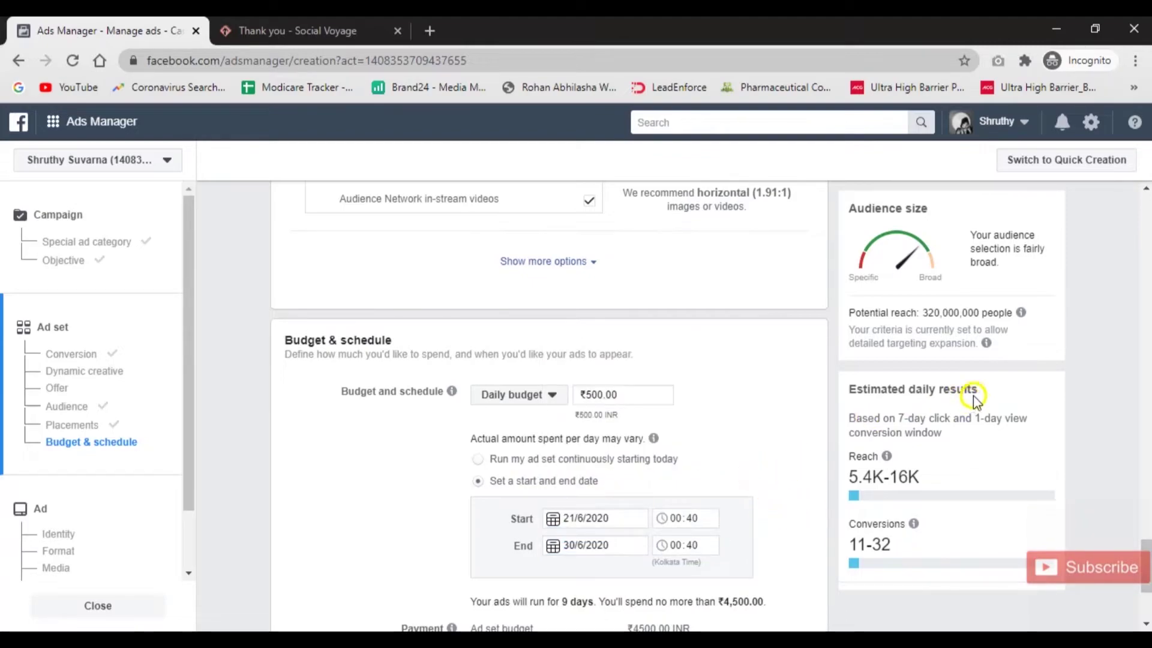
{"action": "left_click_drag", "start_coordinate": [982, 393], "coordinate": [851, 391]}
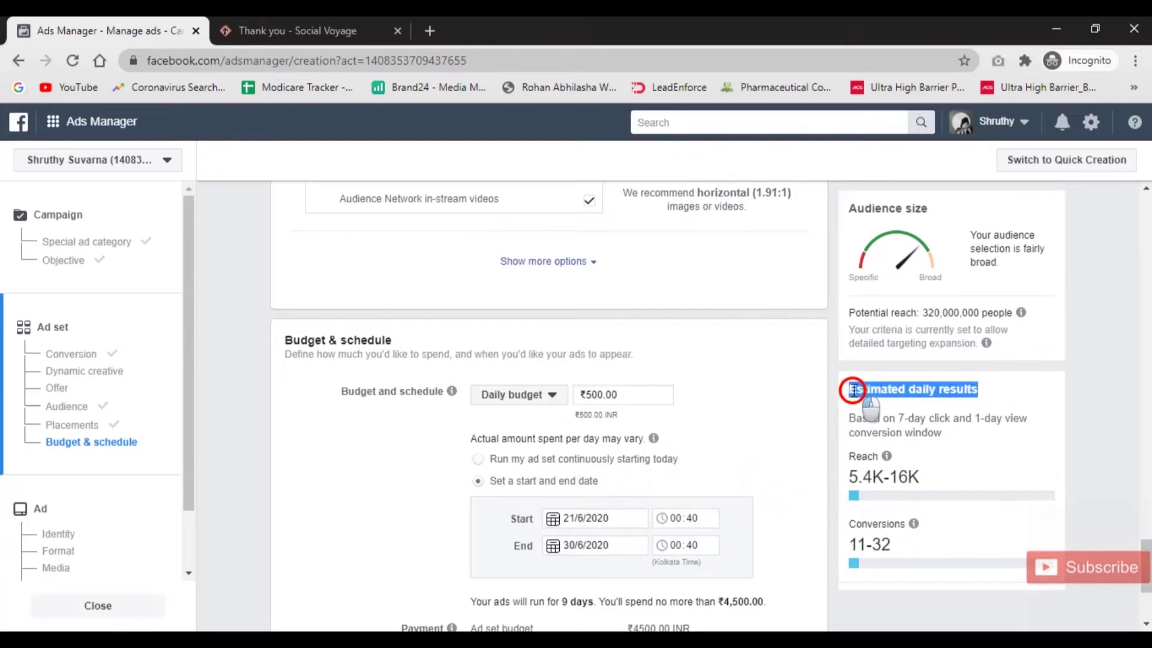
{"action": "left_click", "coordinate": [746, 391]}
Check the ₹5310.00 total amount and continue to the ad setup.
{"action": "scroll", "coordinate": [747, 393], "scroll_direction": "down", "scroll_amount": 3}
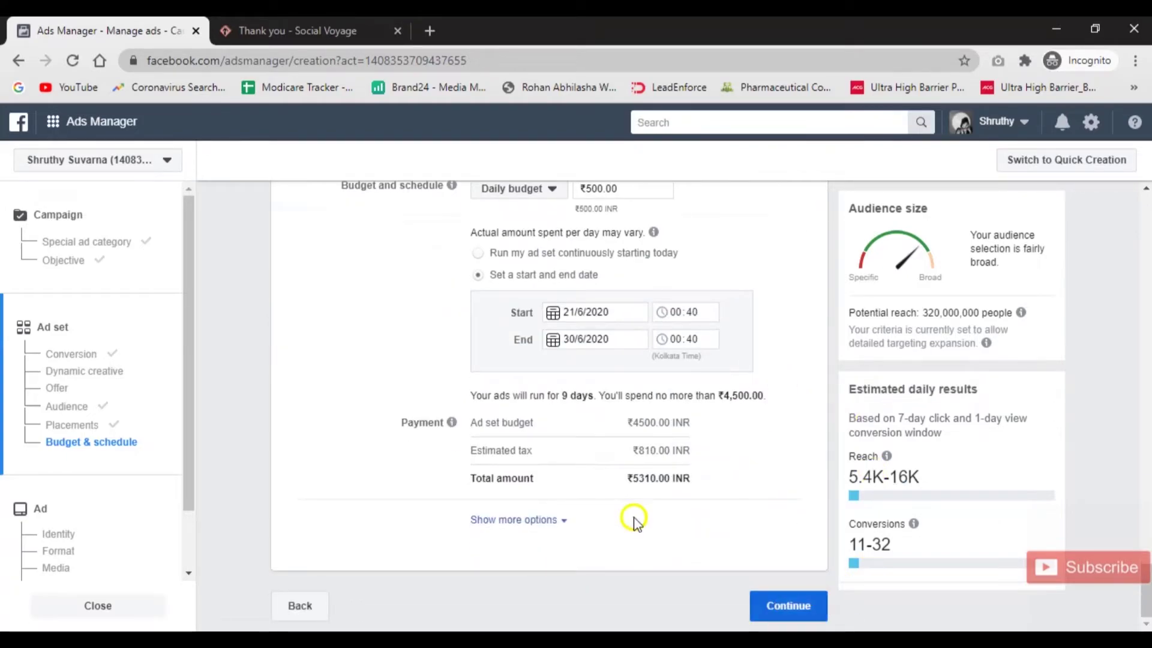
{"action": "left_click", "coordinate": [716, 483]}
{"action": "left_click_drag", "start_coordinate": [715, 483], "coordinate": [463, 480]}
{"action": "left_click", "coordinate": [753, 532]}
{"action": "left_click", "coordinate": [785, 600]}
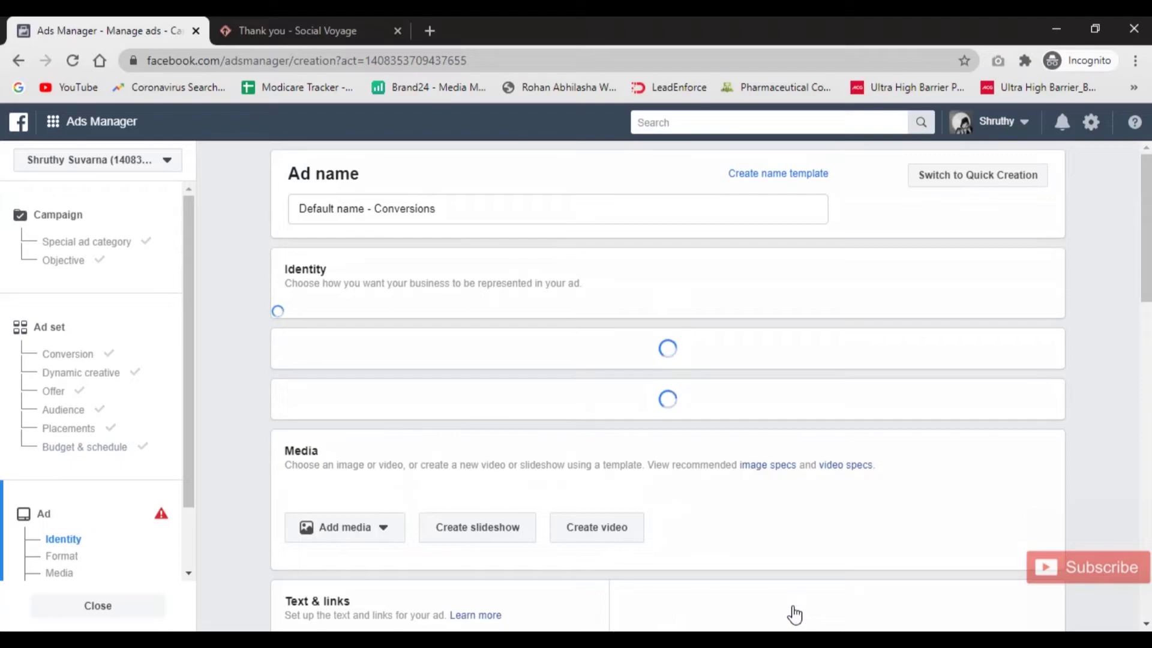
Try Use existing post, return to Create Ad, and choose Add image under Media.
{"action": "left_click_drag", "start_coordinate": [438, 209], "coordinate": [250, 212]}
{"action": "left_click", "coordinate": [720, 301]}
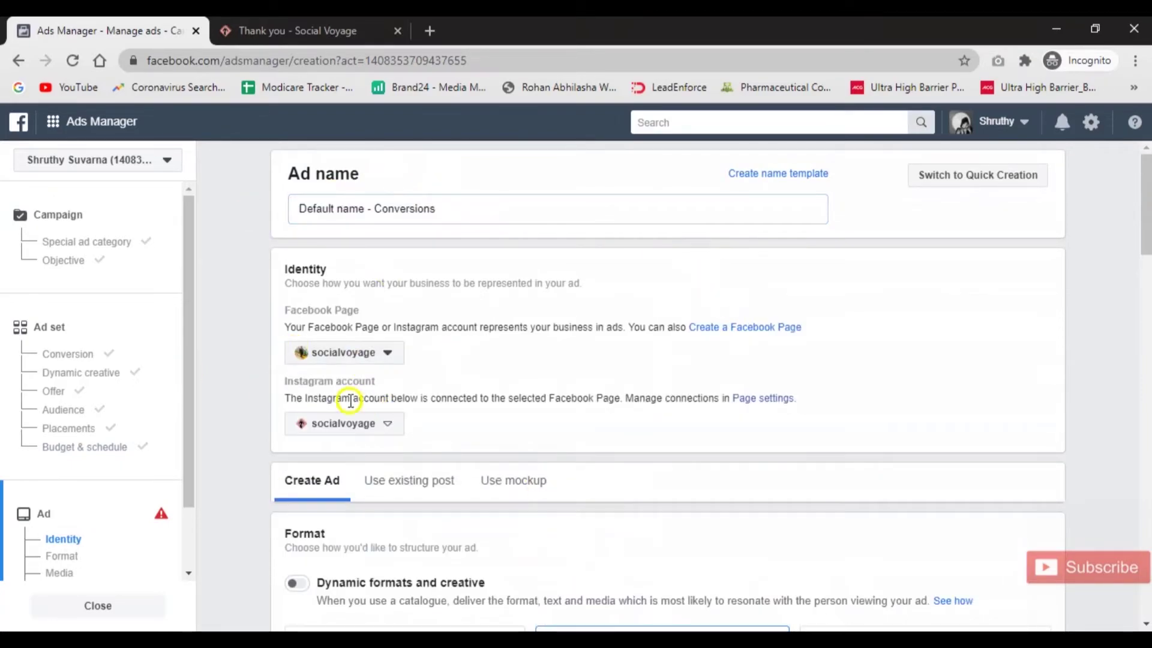
{"action": "scroll", "coordinate": [492, 444], "scroll_direction": "down", "scroll_amount": 3}
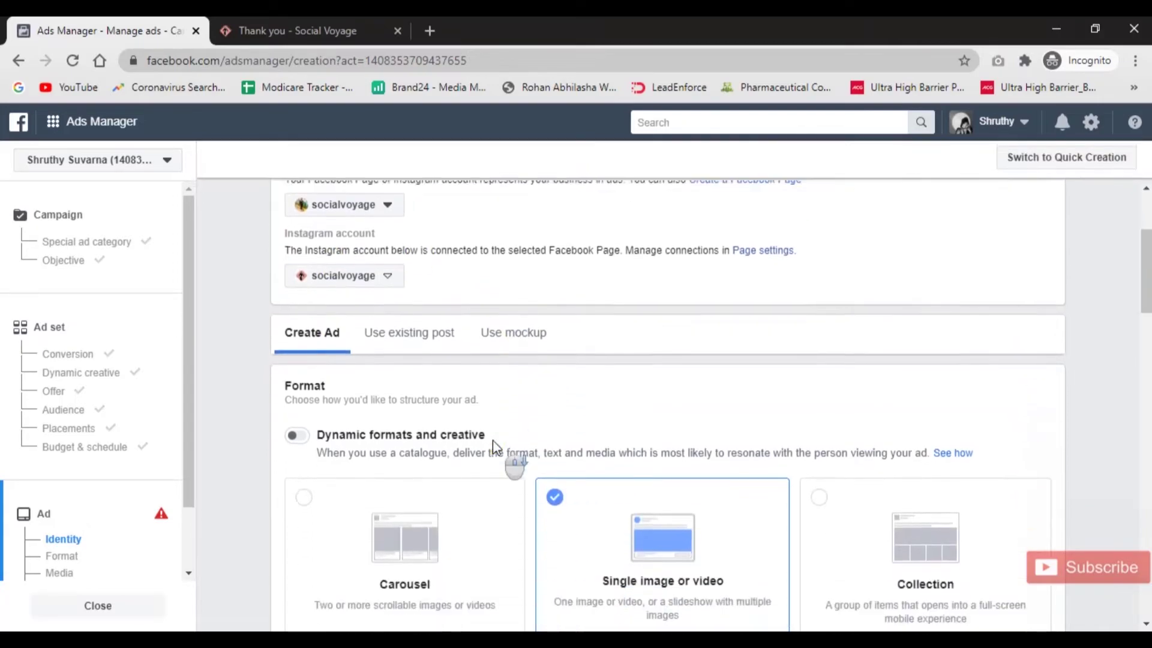
{"action": "left_click", "coordinate": [408, 321]}
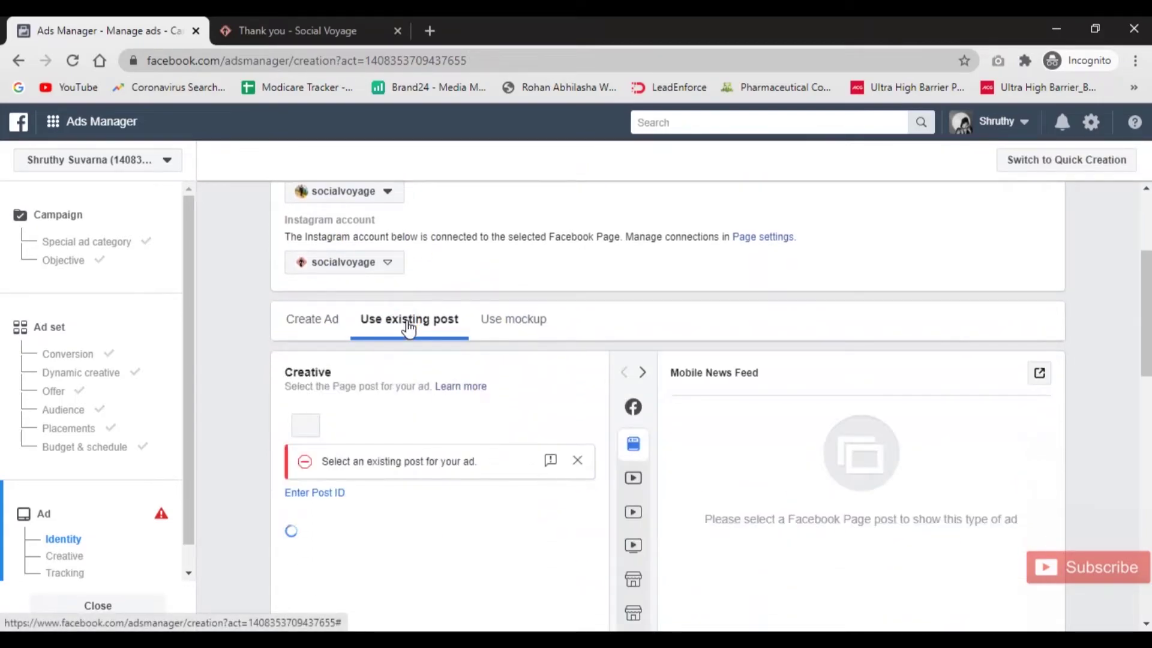
{"action": "left_click", "coordinate": [306, 323]}
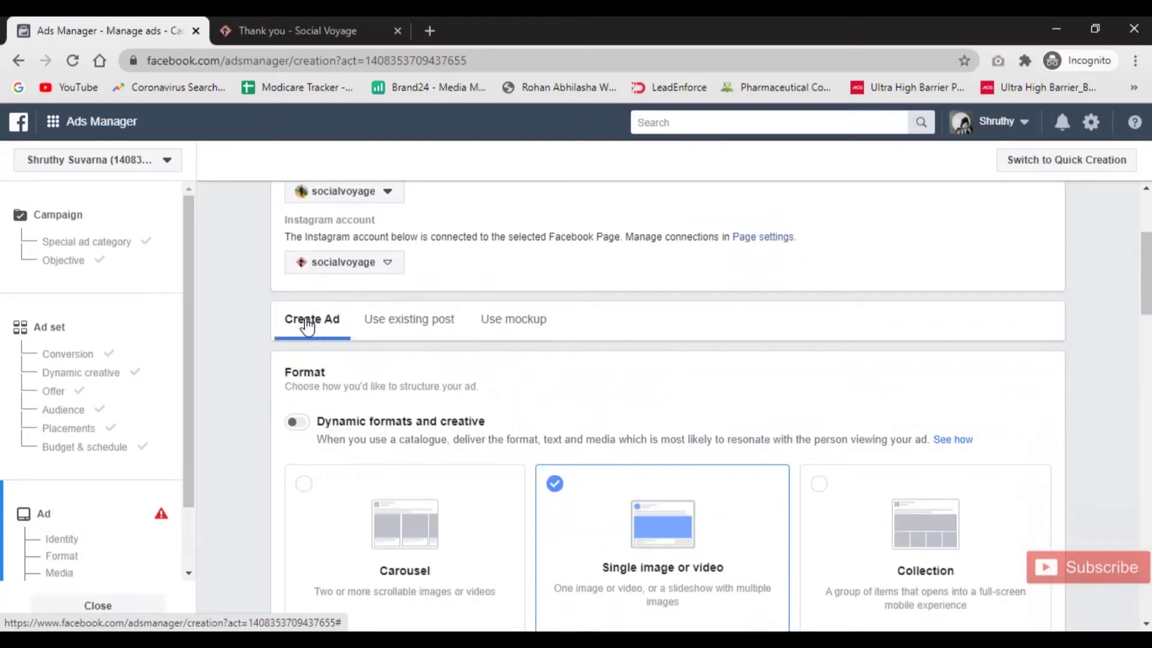
{"action": "scroll", "coordinate": [651, 349], "scroll_direction": "down", "scroll_amount": 9}
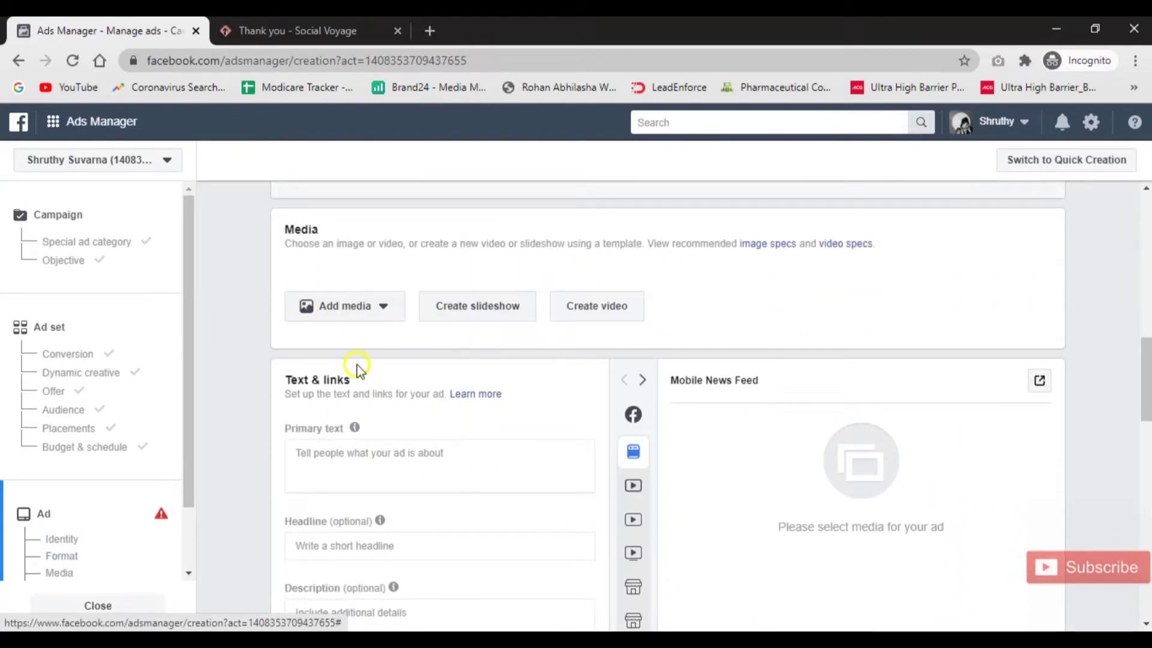
{"action": "left_click", "coordinate": [352, 316]}
{"action": "left_click", "coordinate": [341, 343]}
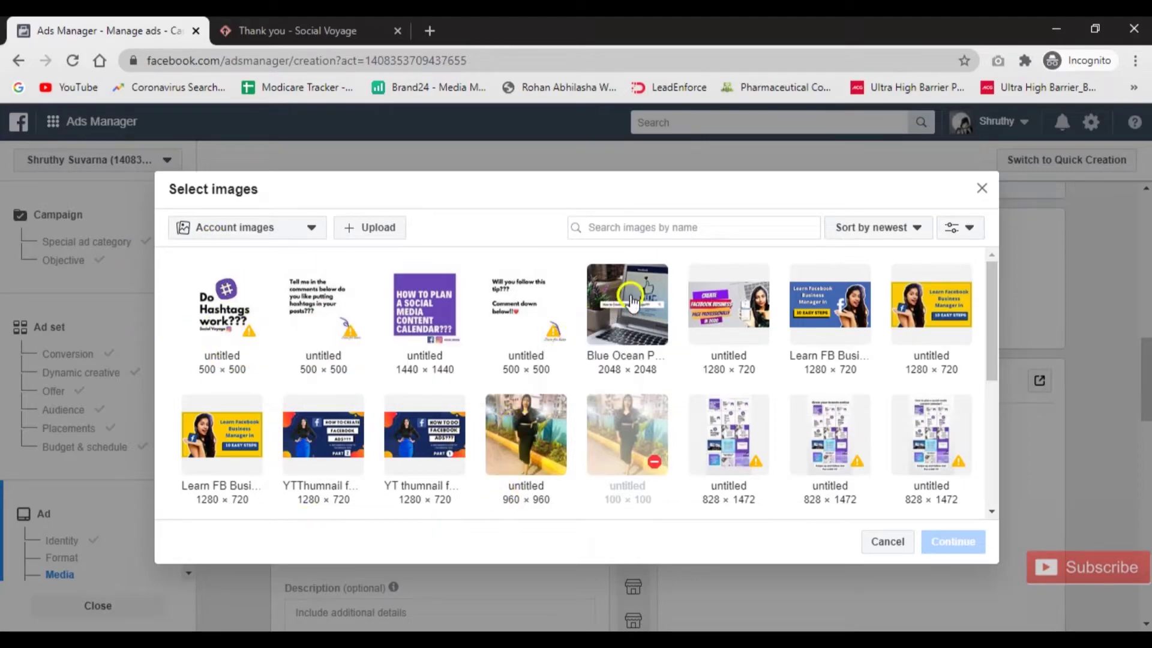
Select the Blue Ocean Photo Summer Instagram Post image and confirm it for the ad.
{"action": "left_click", "coordinate": [666, 347]}
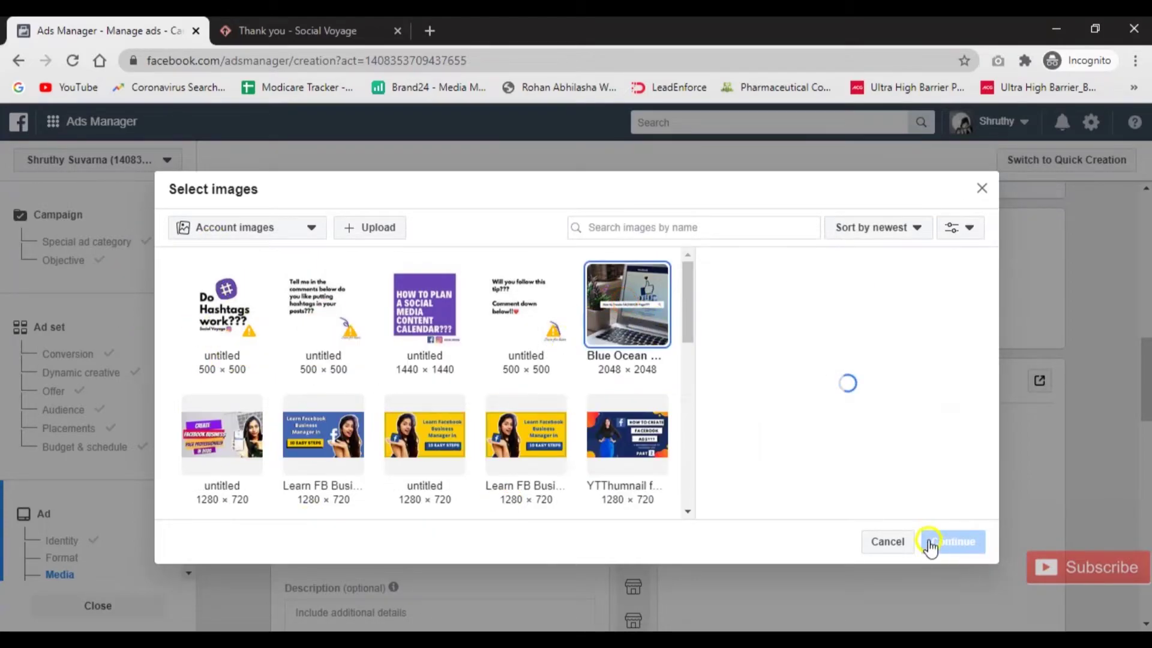
{"action": "left_click", "coordinate": [949, 546]}
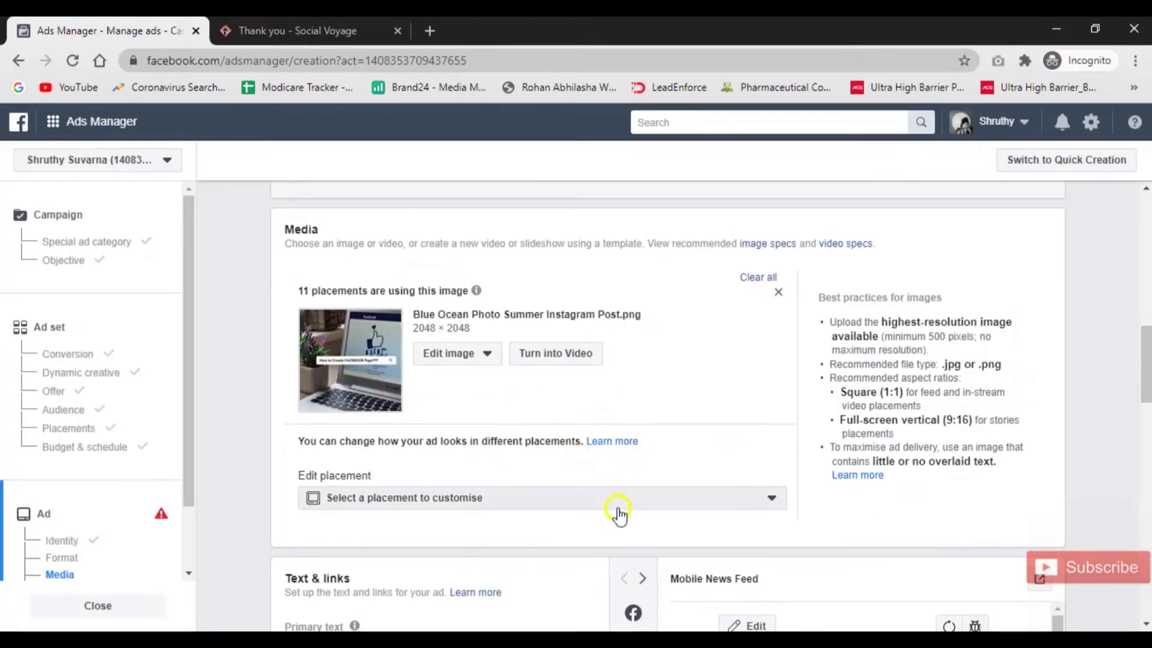
{"action": "scroll", "coordinate": [618, 515], "scroll_direction": "down", "scroll_amount": 6}
{"action": "scroll", "coordinate": [505, 510], "scroll_direction": "down", "scroll_amount": 1}
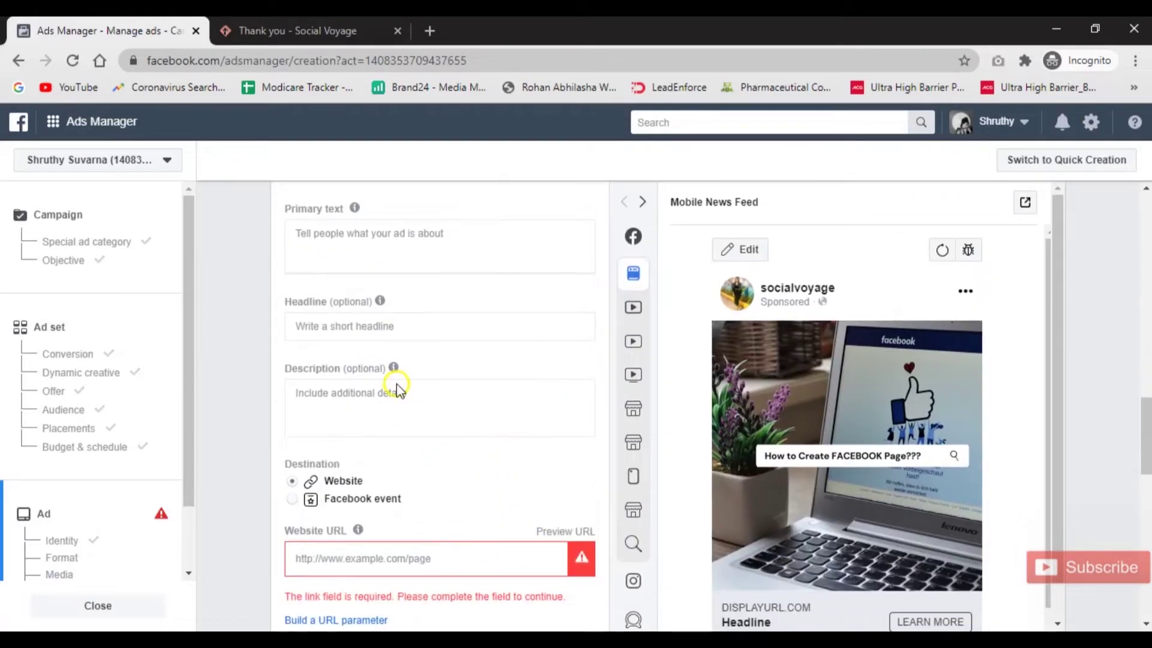
Enter the primary text 'Learn digital marketing with social voyage and become expert'.
{"action": "left_click", "coordinate": [387, 224]}
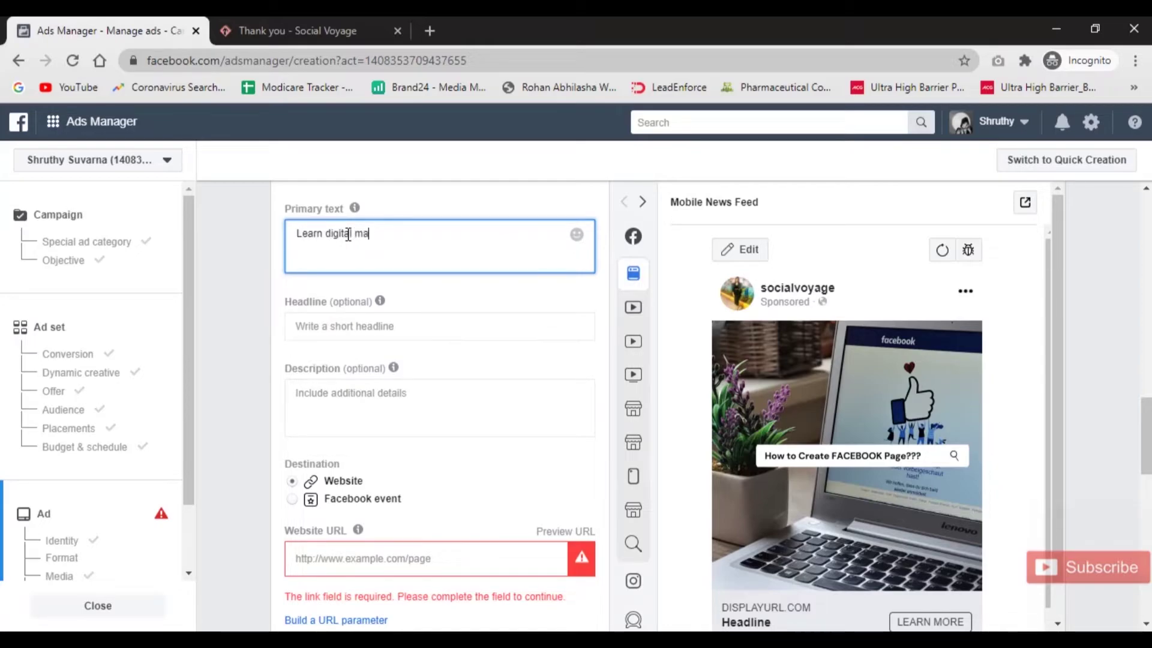
{"action": "type", "text": "social voyage"}
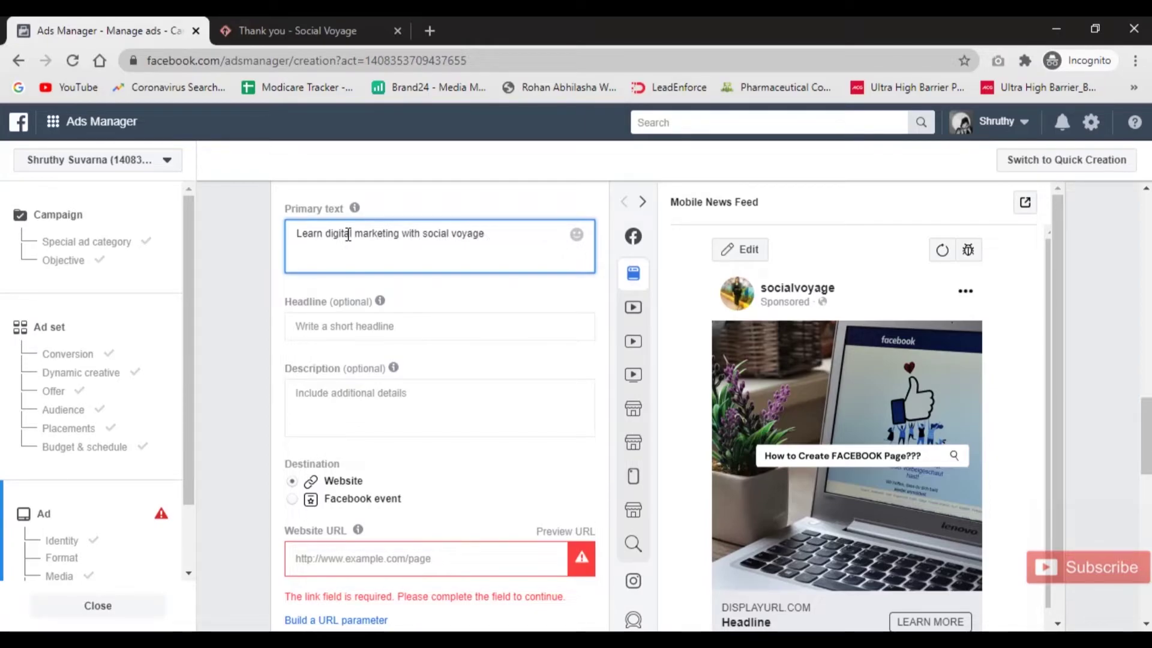
{"action": "type", "text": " and become ex"}
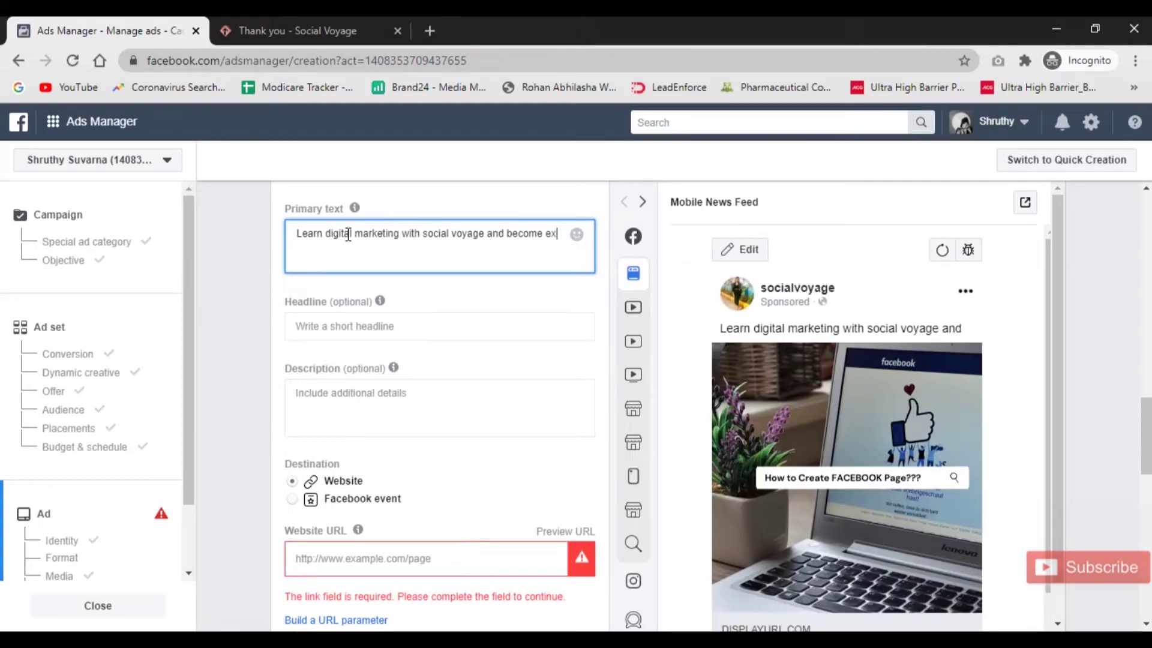
{"action": "type", "text": "oepert"}
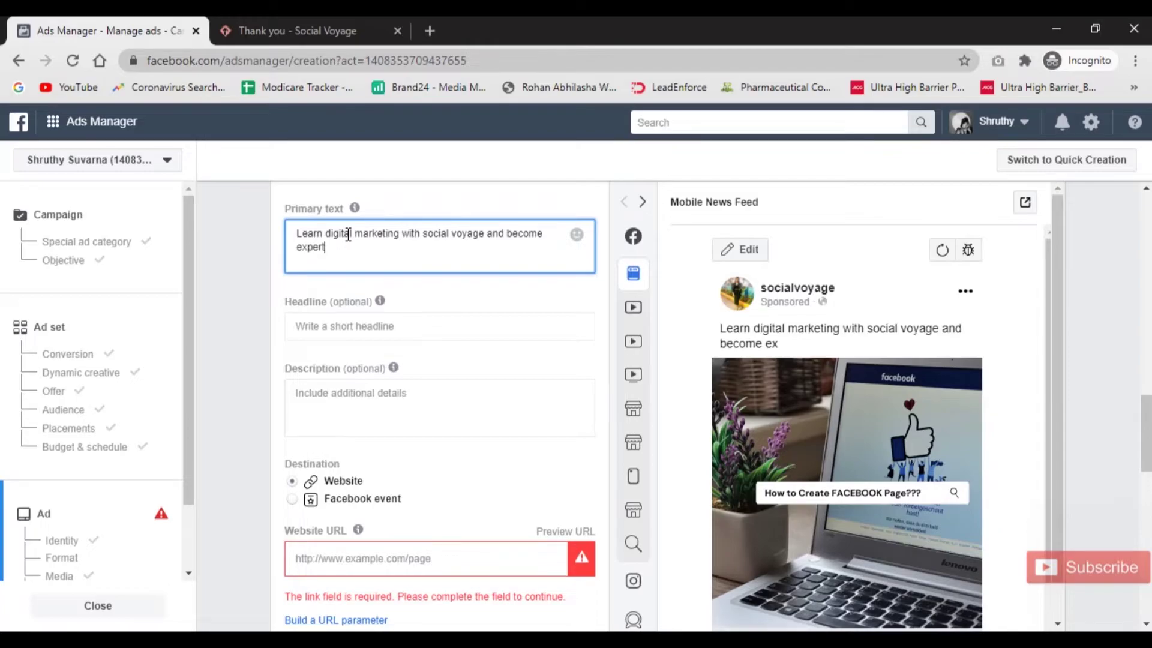
{"action": "scroll", "coordinate": [442, 414], "scroll_direction": "down", "scroll_amount": 5}
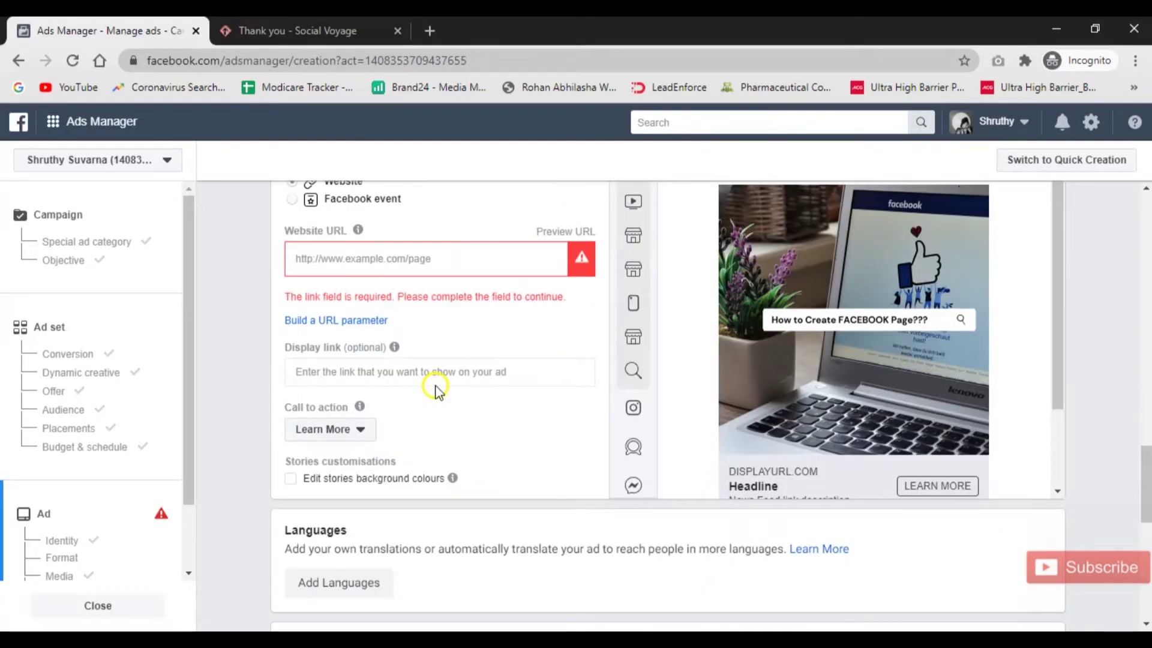
{"action": "left_click", "coordinate": [353, 269]}
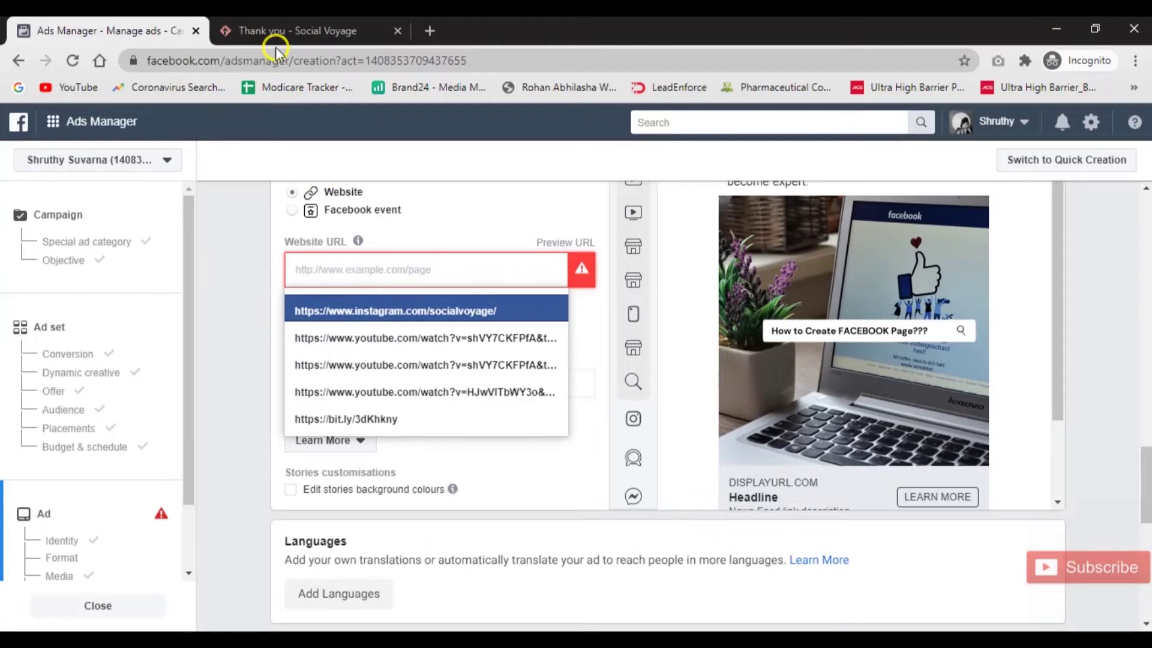
Load the social-voyage.com/contact-us/ page in the Social Voyage tab.
{"action": "left_click", "coordinate": [282, 30]}
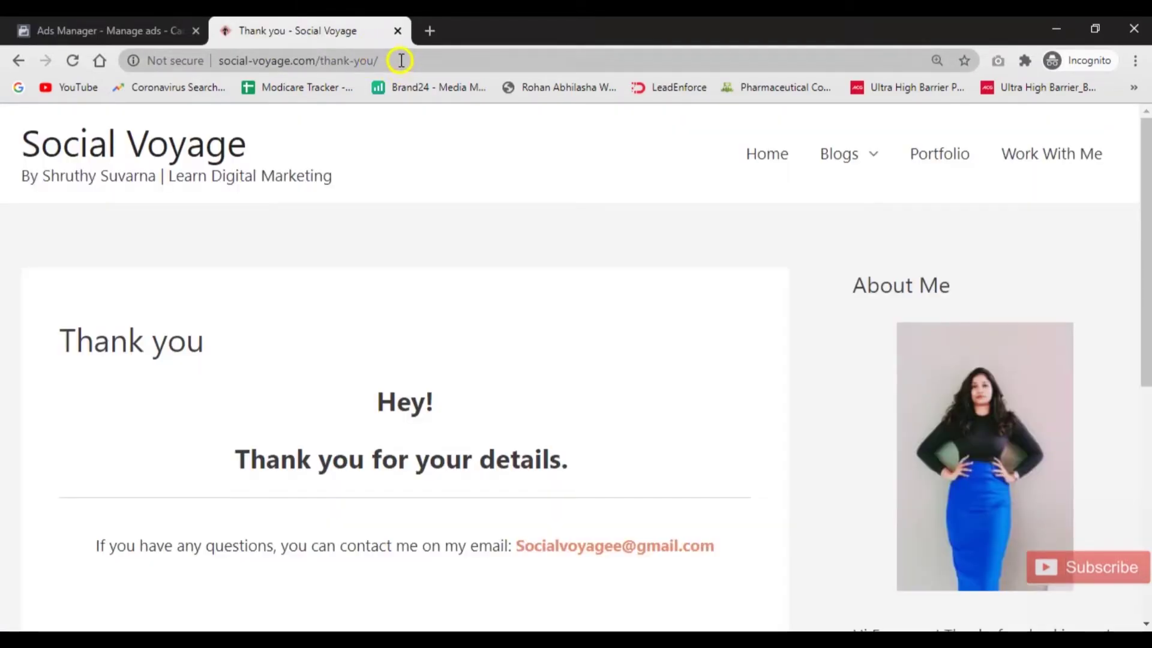
{"action": "left_click", "coordinate": [399, 60]}
{"action": "left_click", "coordinate": [401, 60]}
{"action": "key", "text": "BackSpace"}
{"action": "key", "text": "BackSpace"}
{"action": "key", "text": "BackSpace"}
{"action": "key", "text": "BackSpace"}
{"action": "key", "text": "BackSpace"}
{"action": "key", "text": "BackSpace"}
{"action": "key", "text": "BackSpace"}
{"action": "key", "text": "BackSpace"}
{"action": "key", "text": "BackSpace"}
{"action": "key", "text": "BackSpace"}
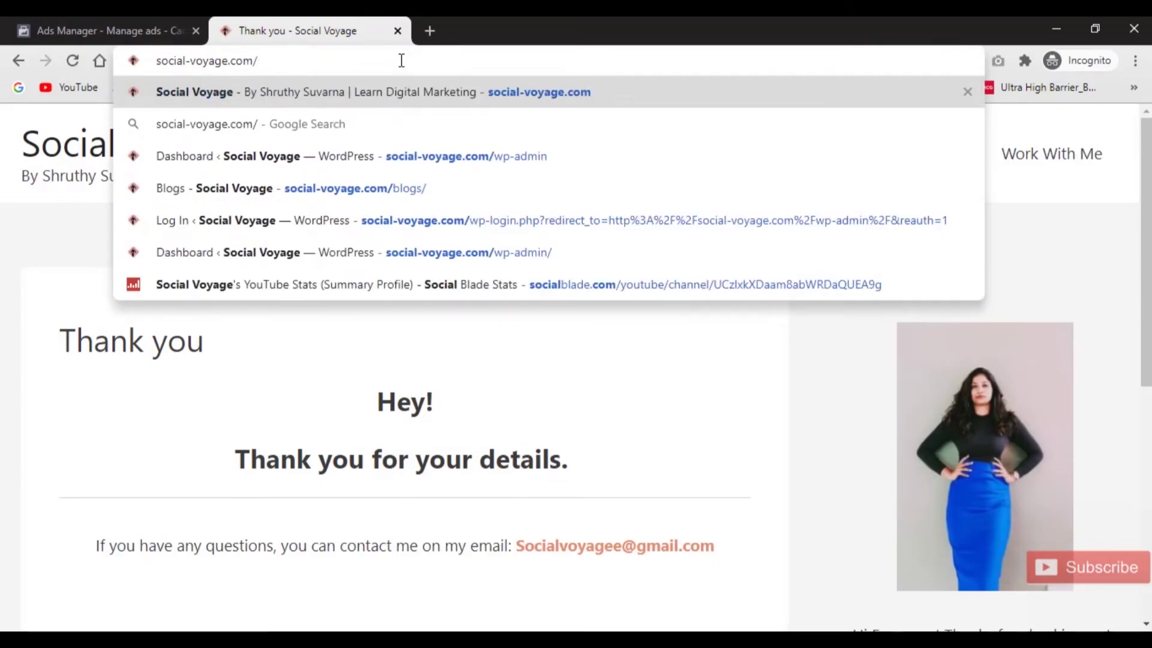
{"action": "type", "text": "contact"}
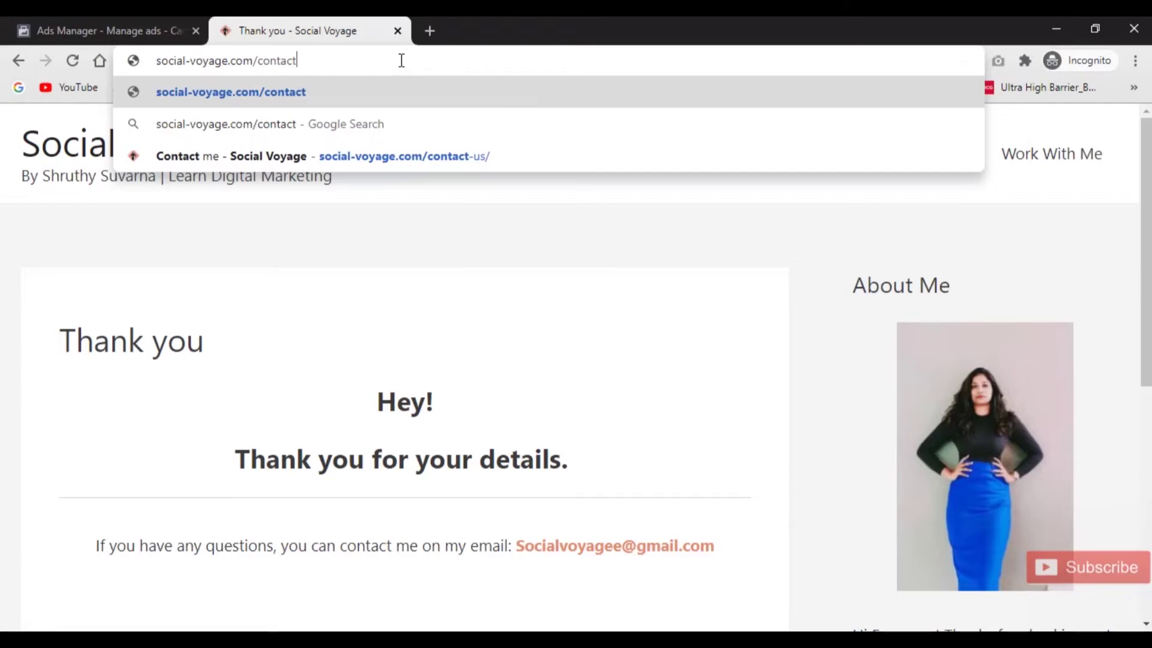
{"action": "type", "text": " u"}
{"action": "key", "text": "BackSpace"}
{"action": "key", "text": "BackSpace"}
{"action": "left_click", "coordinate": [369, 156]}
{"action": "left_click", "coordinate": [370, 157]}
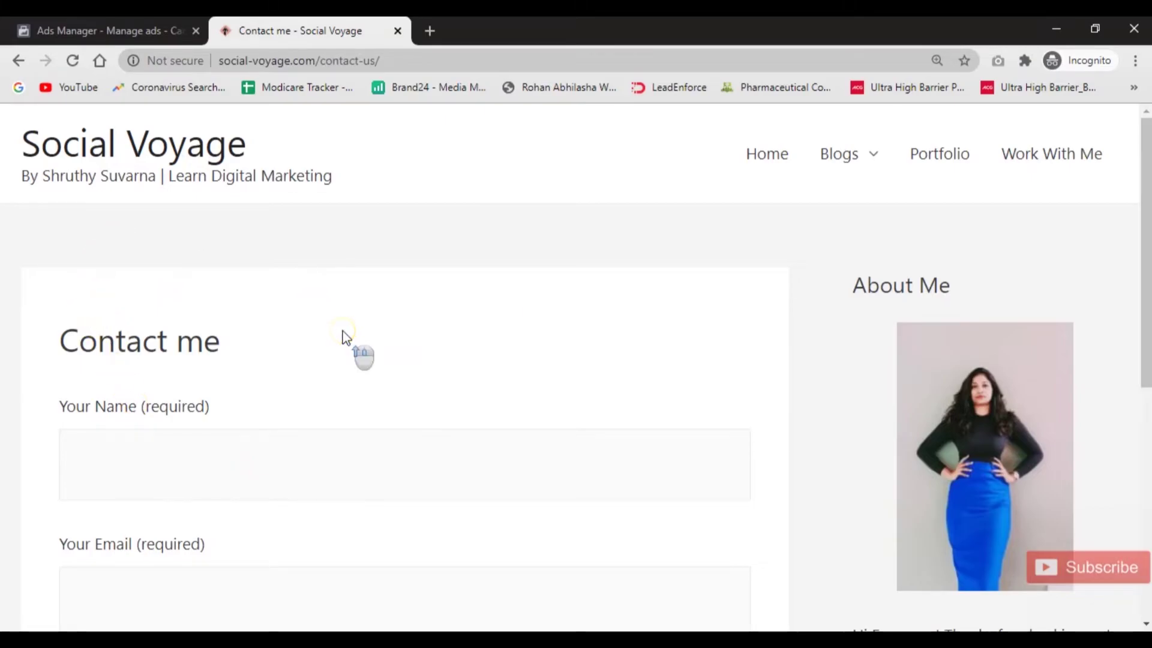
Copy the Contact me page's full address and return to Ads Manager.
{"action": "left_click", "coordinate": [115, 35]}
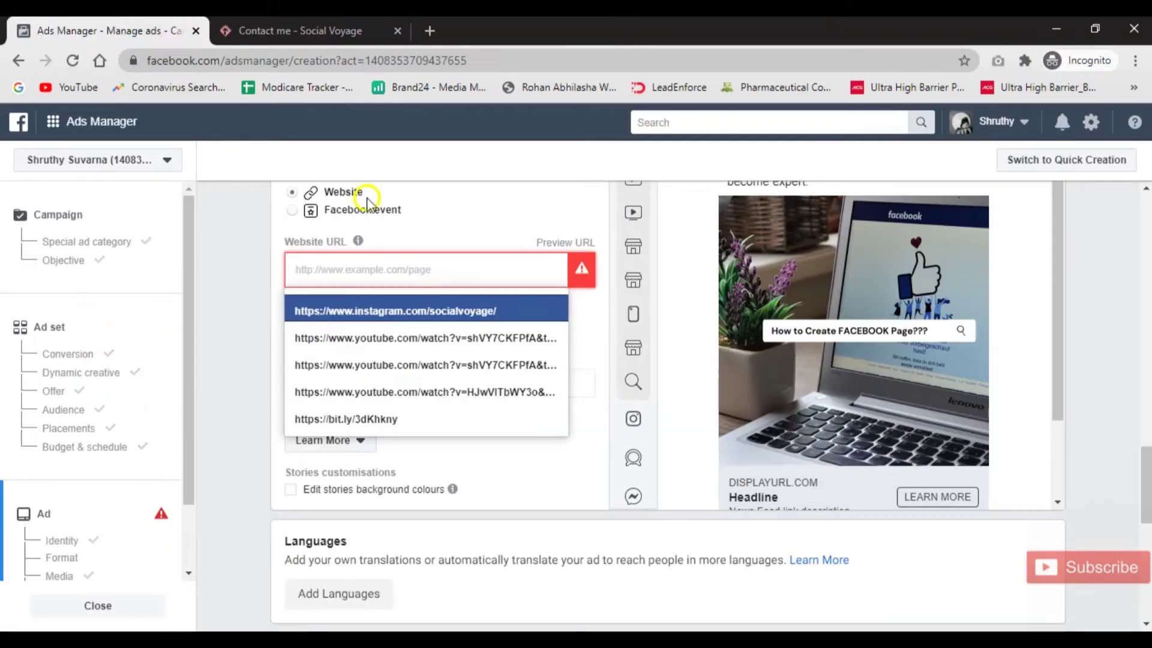
{"action": "left_click", "coordinate": [257, 23]}
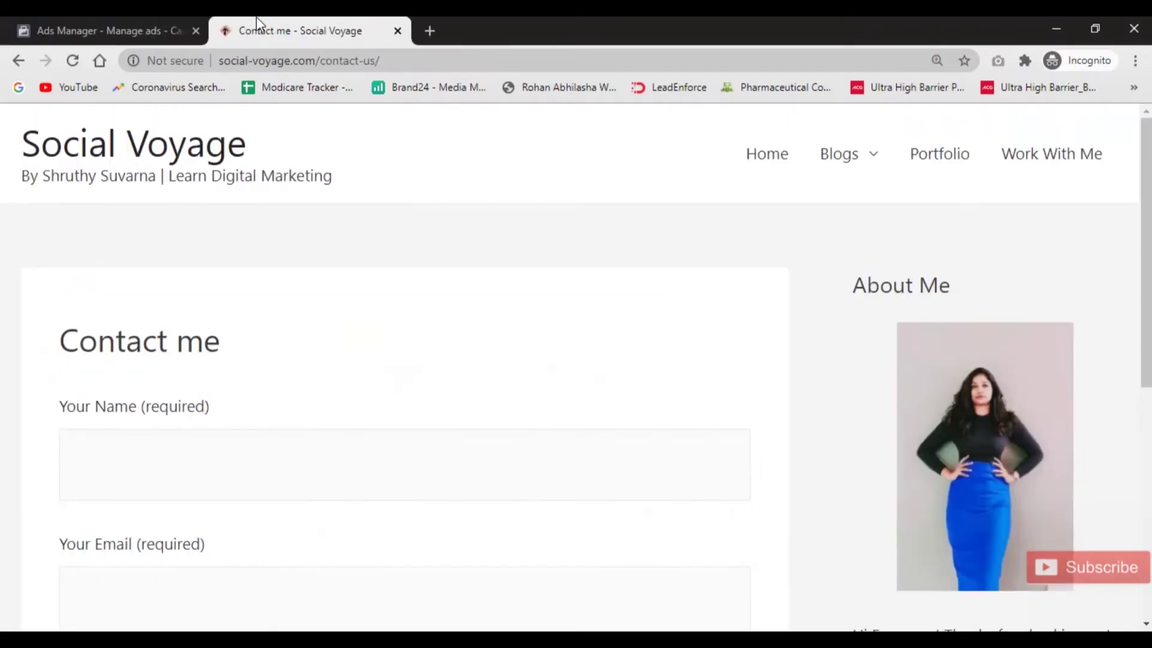
{"action": "left_click", "coordinate": [293, 54]}
{"action": "key", "text": "ctrl+c"}
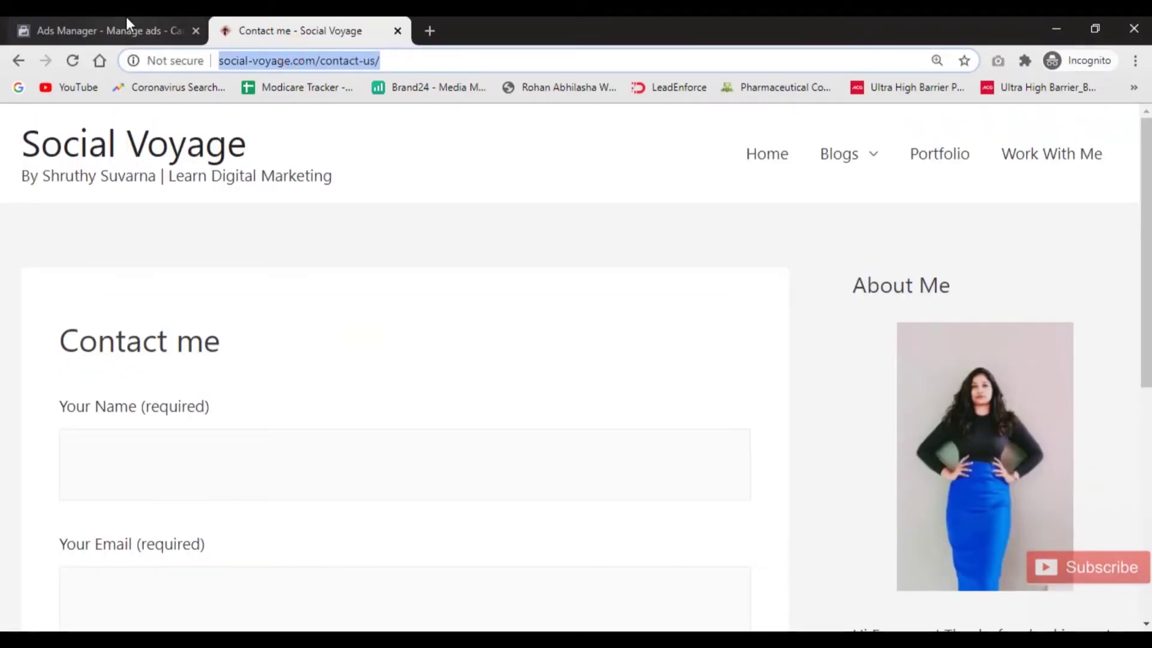
{"action": "left_click", "coordinate": [127, 23]}
{"action": "key", "text": "ctrl+v"}
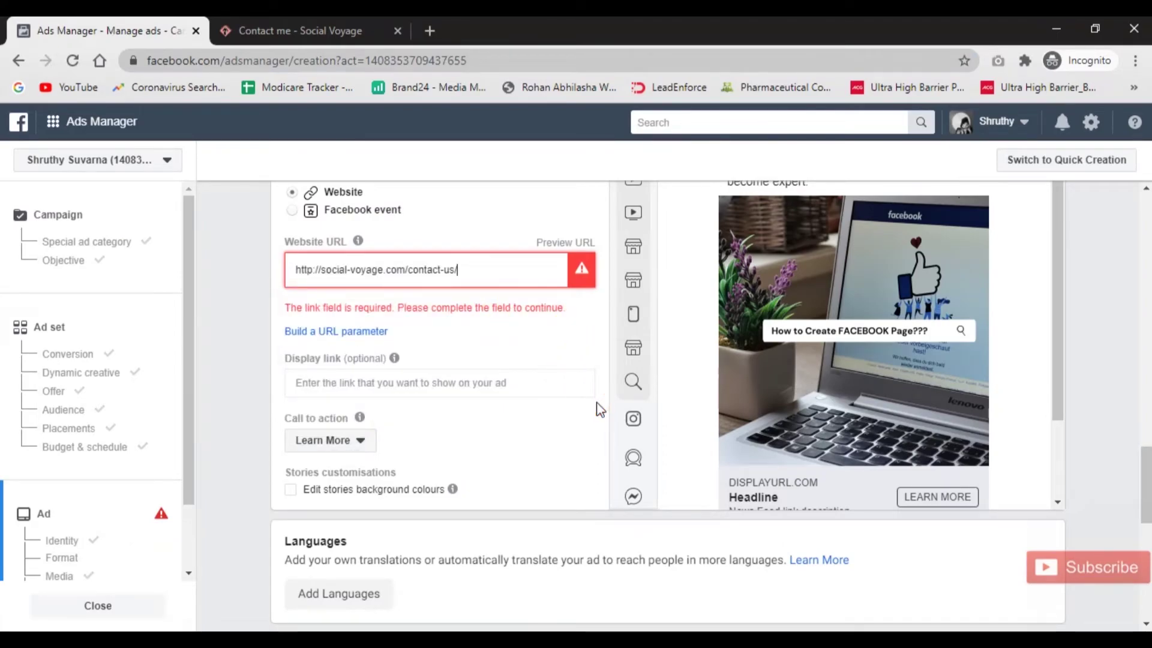
{"action": "left_click", "coordinate": [565, 432]}
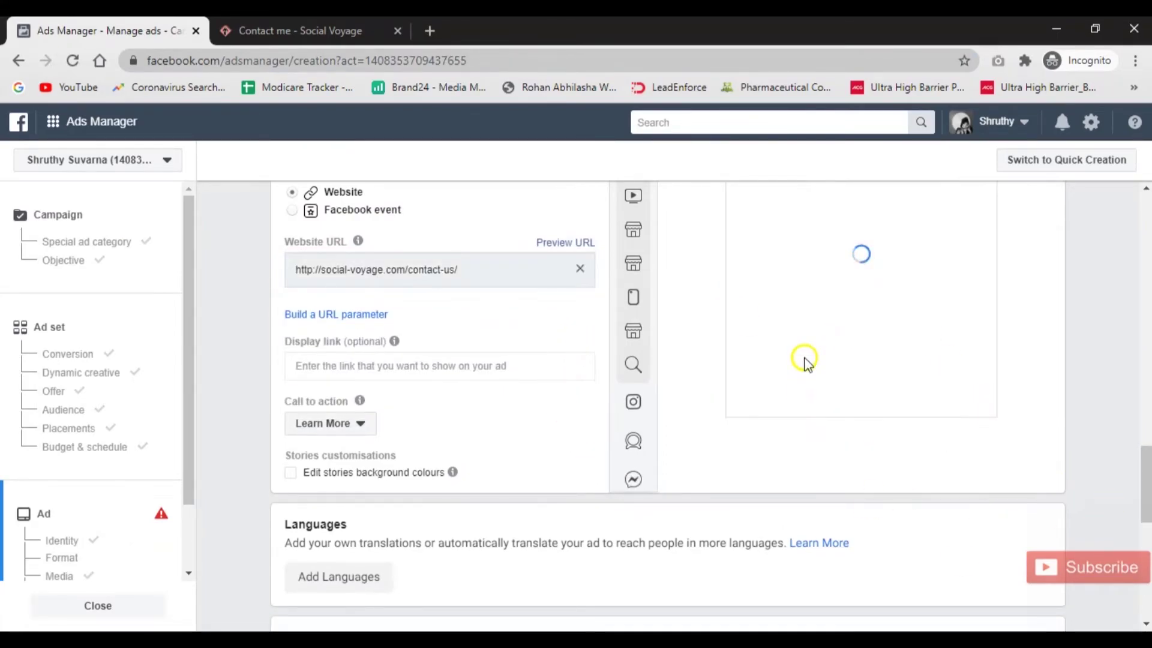
{"action": "left_click", "coordinate": [313, 429]}
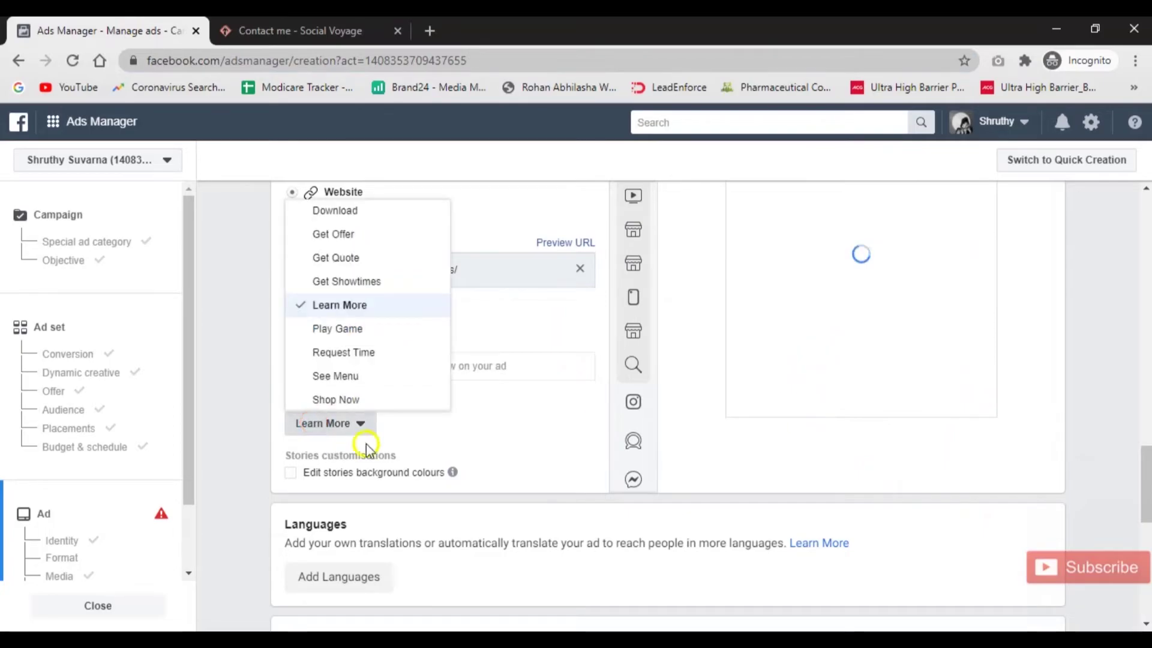
{"action": "scroll", "coordinate": [363, 331], "scroll_direction": "down", "scroll_amount": 1}
{"action": "scroll", "coordinate": [363, 332], "scroll_direction": "down", "scroll_amount": 2}
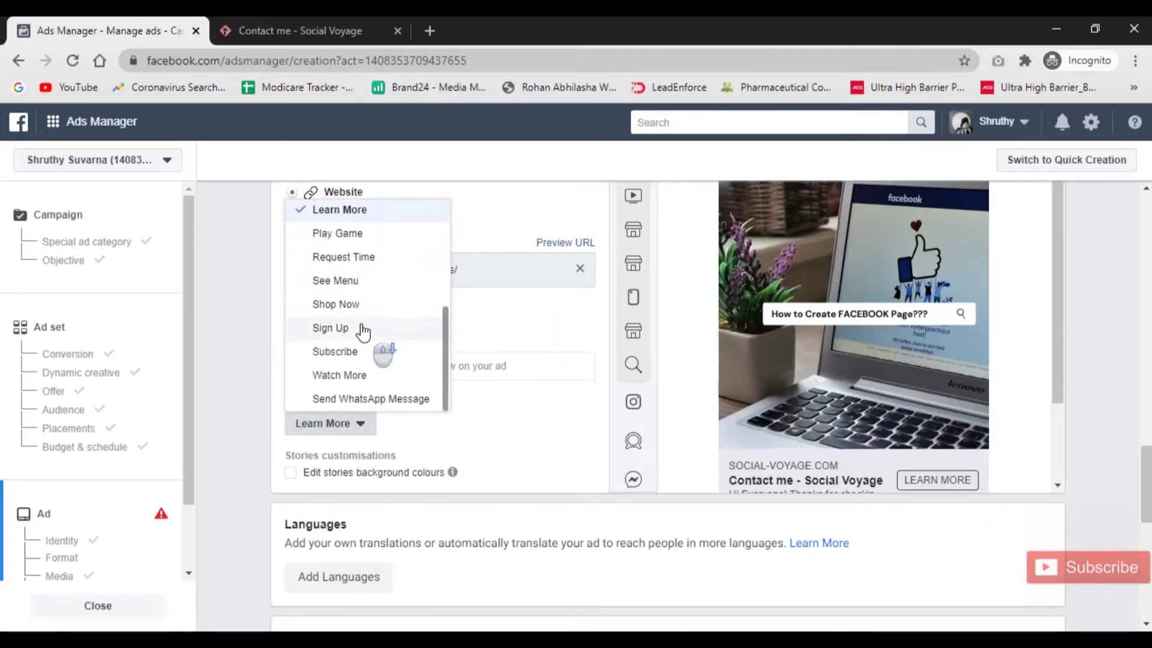
{"action": "left_click", "coordinate": [352, 353]}
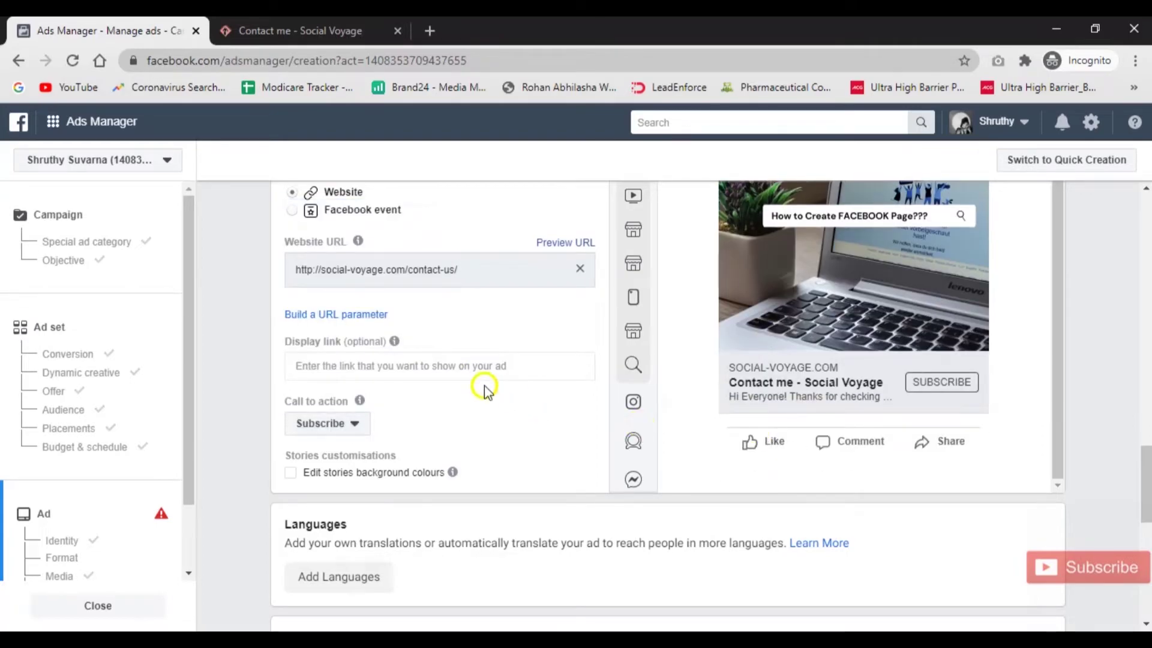
{"action": "scroll", "coordinate": [489, 393], "scroll_direction": "up", "scroll_amount": 5}
{"action": "left_click", "coordinate": [372, 311]}
Type 'Subscribe to Learn DM' as the headline and scroll down to Tracking.
{"action": "type", "text": "S"}
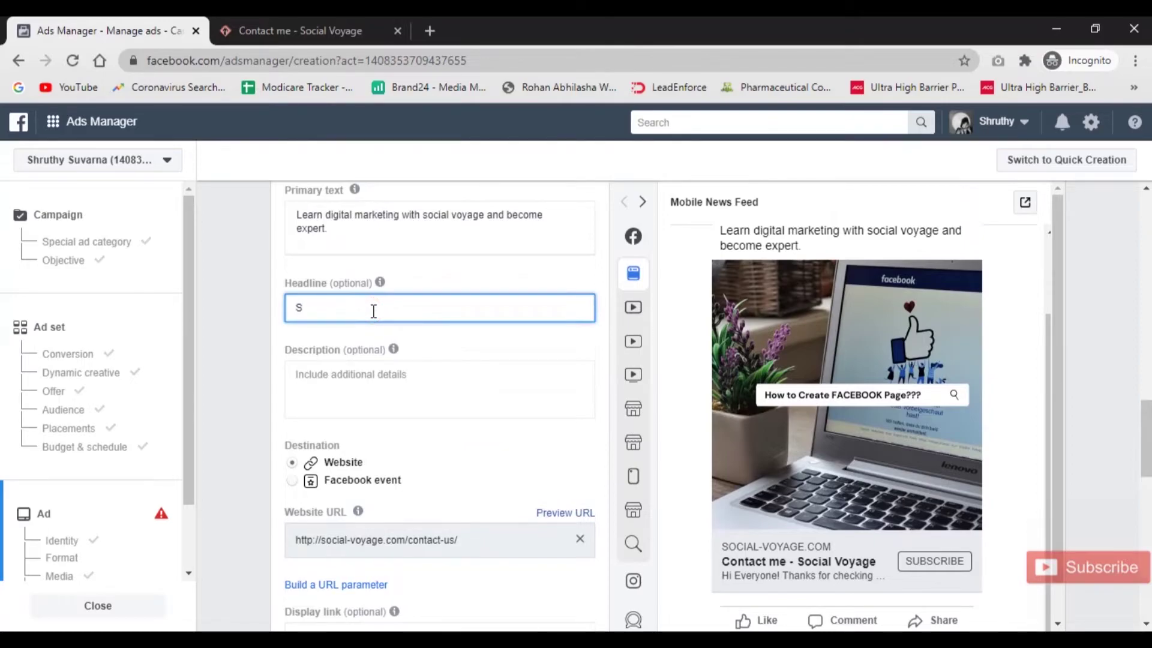
{"action": "type", "text": "ubscribe to"}
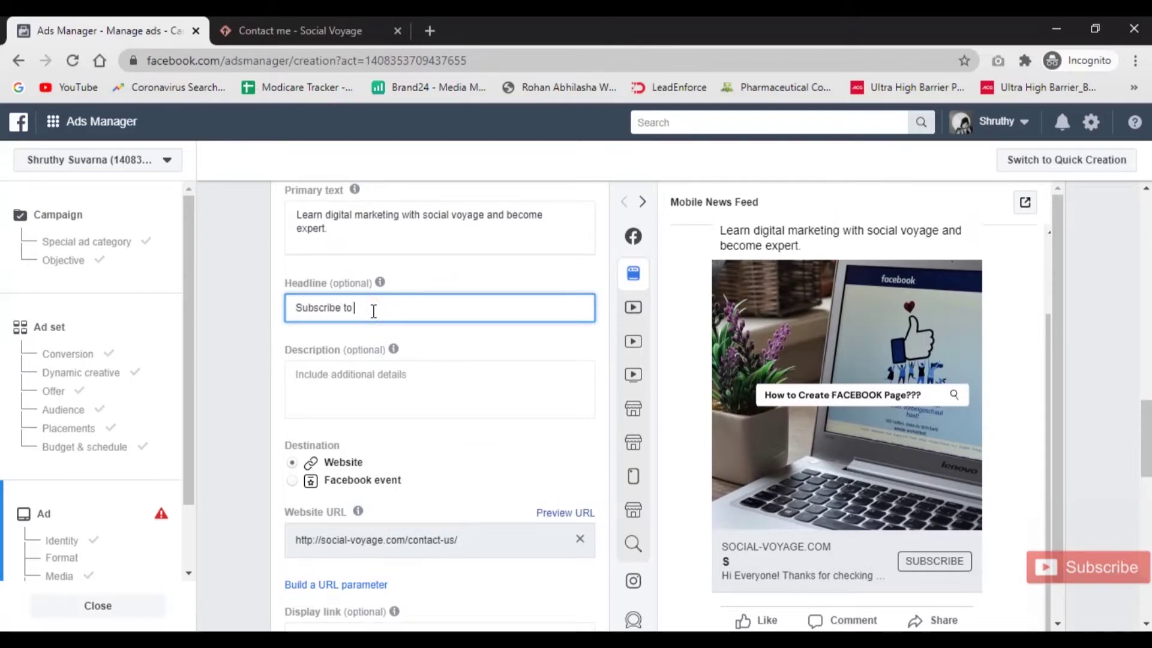
{"action": "type", "text": " Learn DM"}
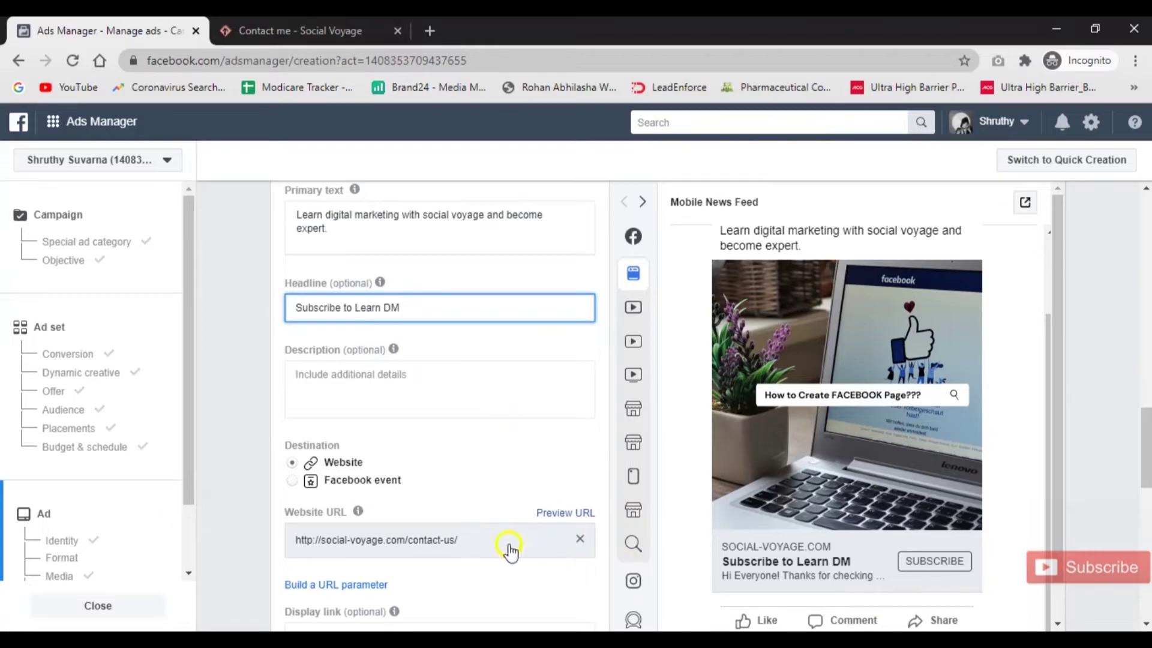
{"action": "scroll", "coordinate": [509, 565], "scroll_direction": "down", "scroll_amount": 10}
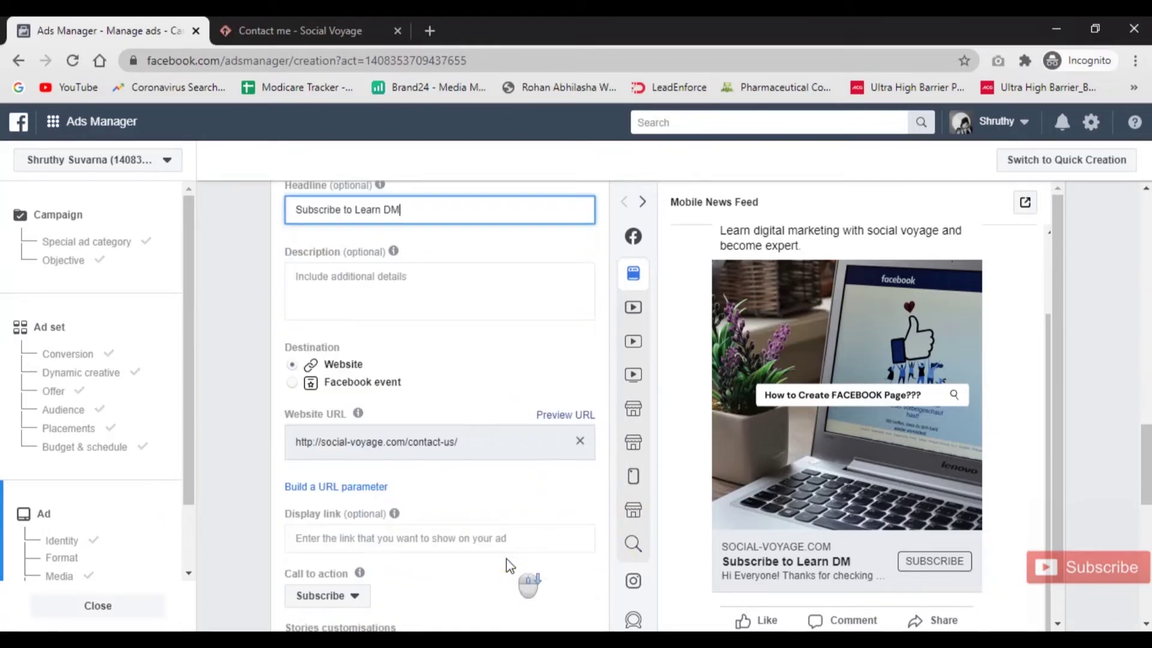
{"action": "scroll", "coordinate": [509, 565], "scroll_direction": "down", "scroll_amount": 1}
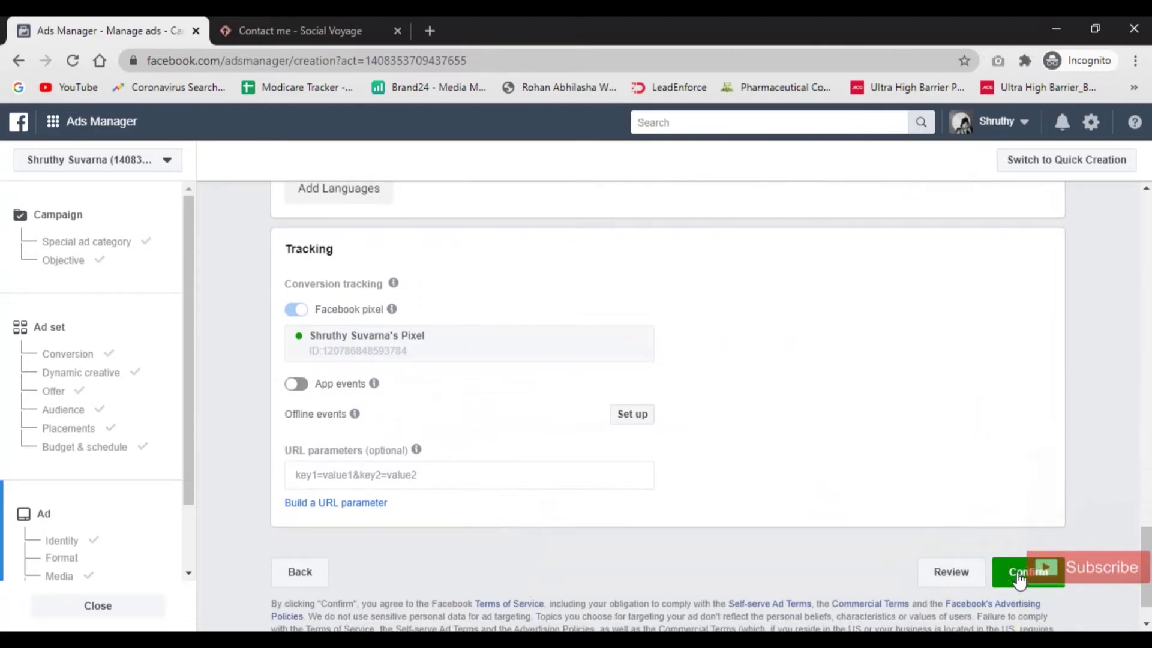
{"action": "left_click", "coordinate": [972, 580]}
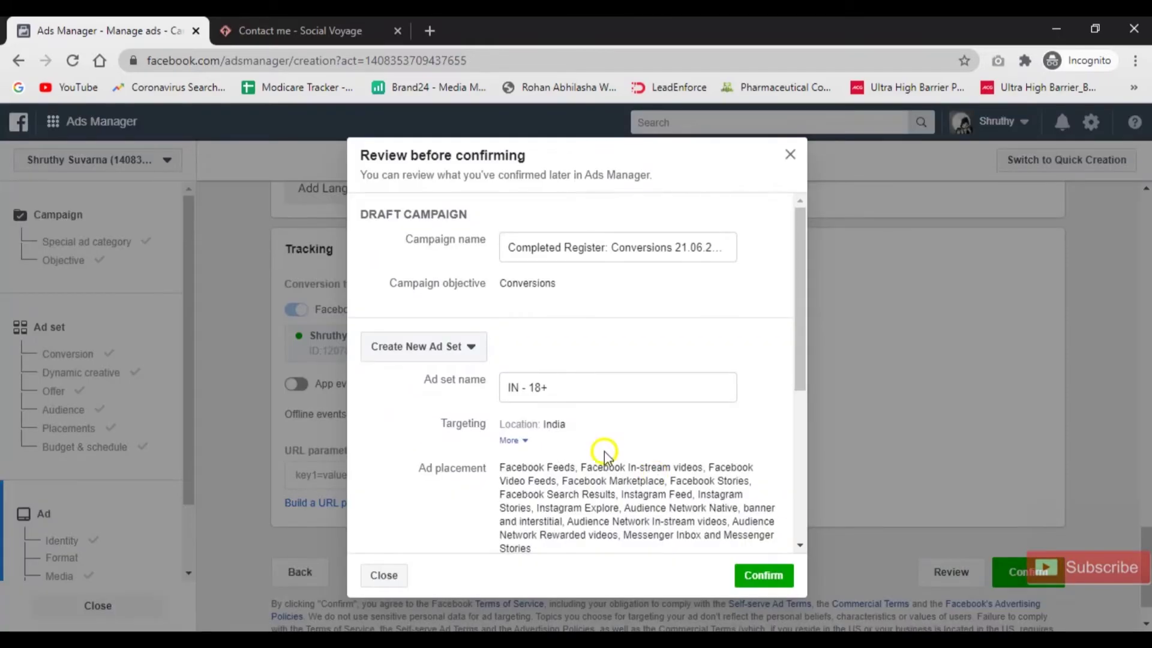
{"action": "scroll", "coordinate": [603, 452], "scroll_direction": "down", "scroll_amount": 5}
{"action": "scroll", "coordinate": [604, 451], "scroll_direction": "up", "scroll_amount": 4}
{"action": "scroll", "coordinate": [603, 451], "scroll_direction": "up", "scroll_amount": 1}
{"action": "scroll", "coordinate": [604, 451], "scroll_direction": "down", "scroll_amount": 6}
{"action": "scroll", "coordinate": [604, 452], "scroll_direction": "up", "scroll_amount": 6}
{"action": "left_click", "coordinate": [790, 156]}
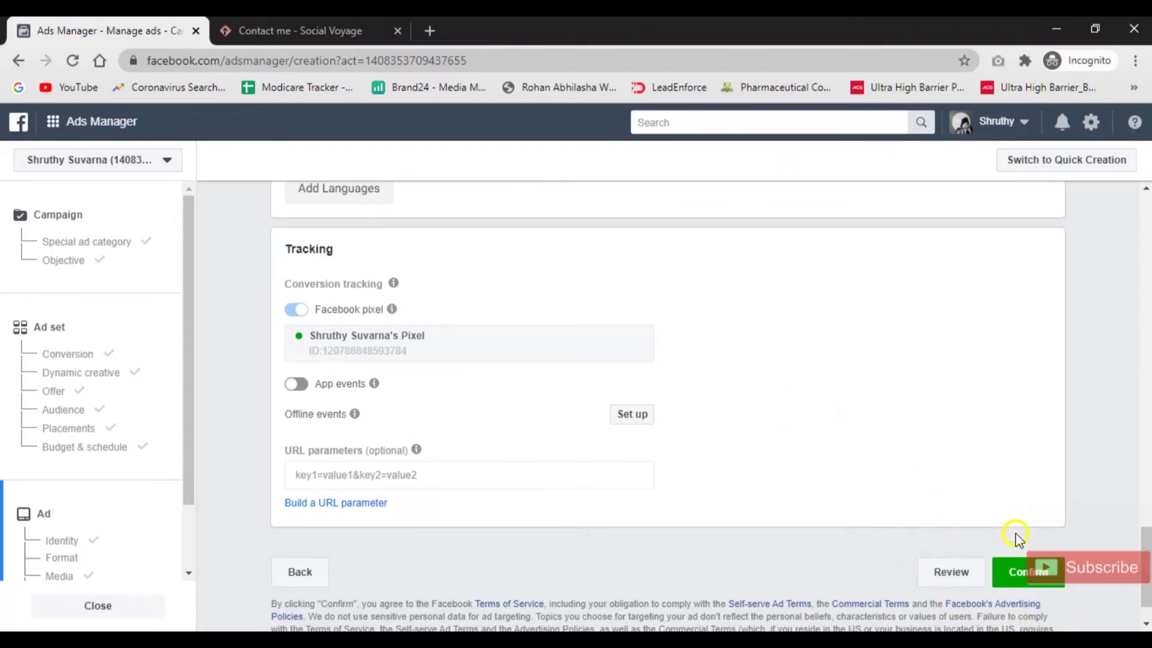
{"action": "scroll", "coordinate": [794, 412], "scroll_direction": "down", "scroll_amount": 1}
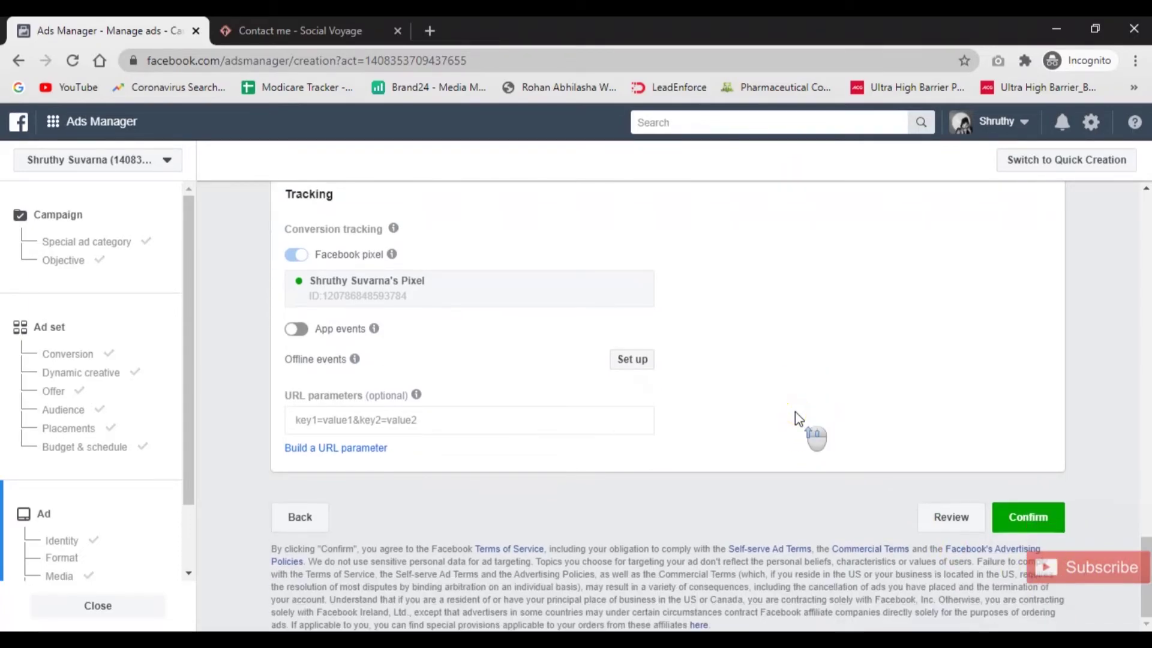
{"action": "scroll", "coordinate": [796, 413], "scroll_direction": "up", "scroll_amount": 15}
{"action": "scroll", "coordinate": [794, 412], "scroll_direction": "down", "scroll_amount": 12}
{"action": "left_click", "coordinate": [1045, 354]}
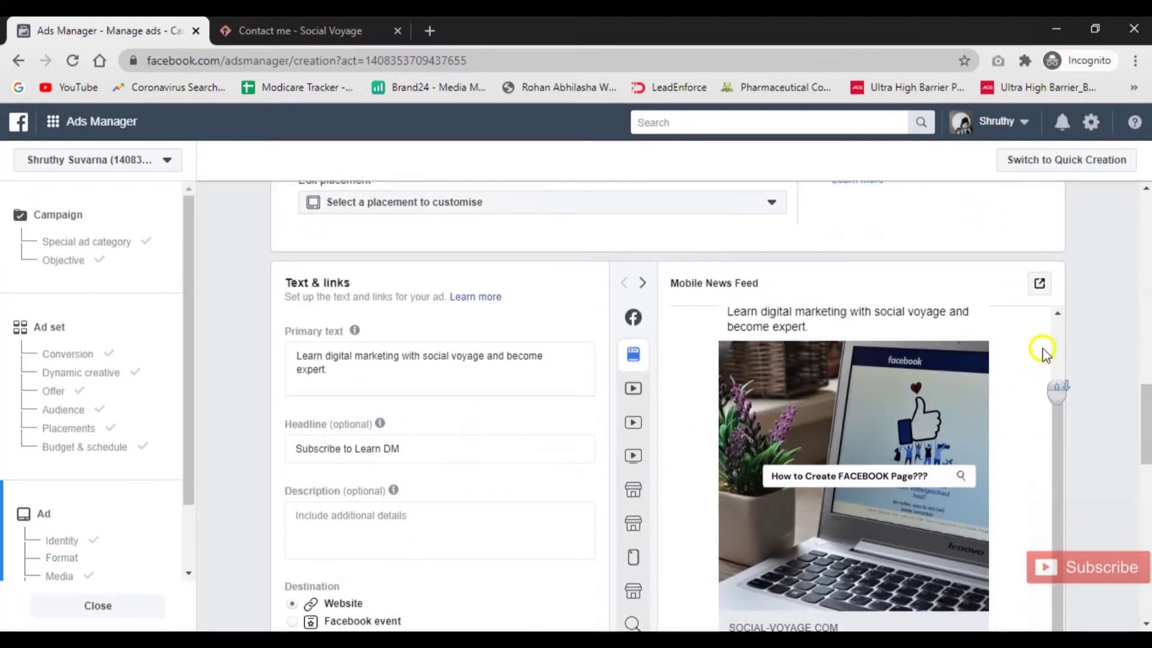
{"action": "left_click", "coordinate": [1039, 284]}
{"action": "left_click", "coordinate": [1049, 434]}
{"action": "left_click", "coordinate": [633, 319]}
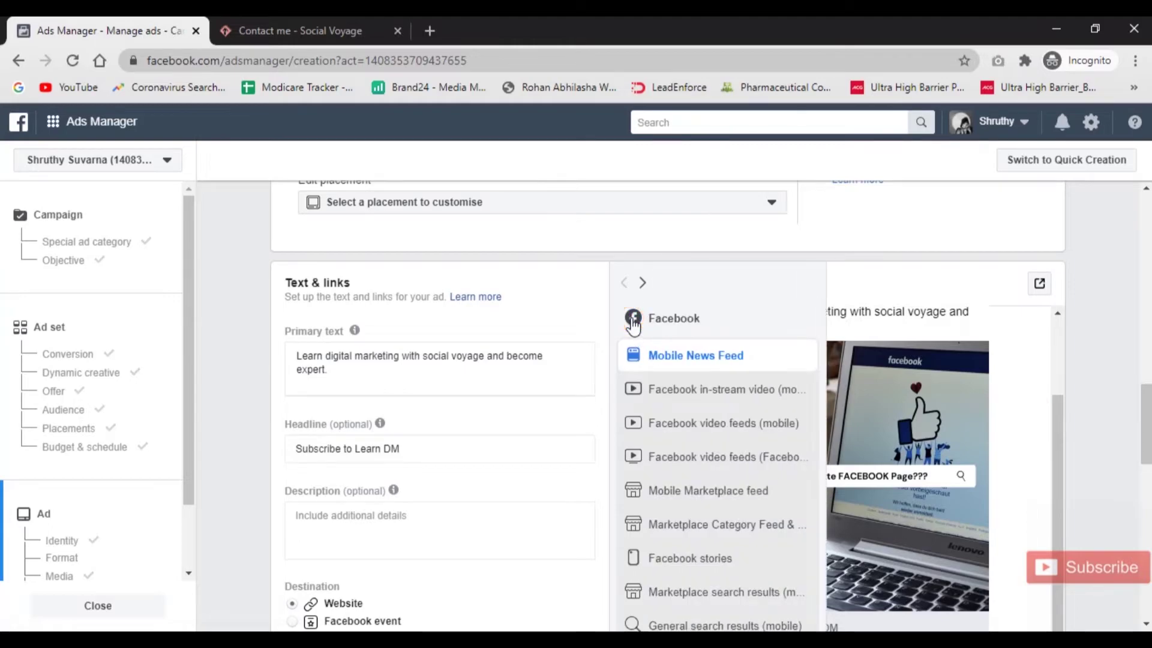
{"action": "scroll", "coordinate": [901, 444], "scroll_direction": "up", "scroll_amount": 2}
{"action": "scroll", "coordinate": [901, 444], "scroll_direction": "down", "scroll_amount": 2}
{"action": "scroll", "coordinate": [901, 444], "scroll_direction": "up", "scroll_amount": 2}
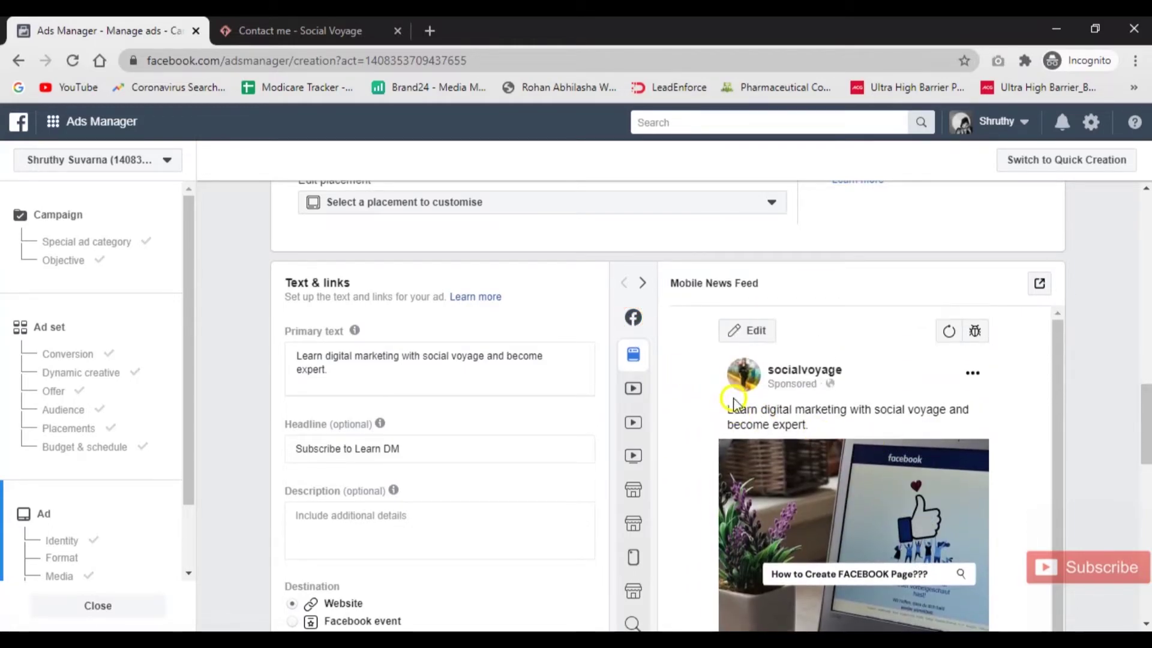
{"action": "scroll", "coordinate": [802, 406], "scroll_direction": "down", "scroll_amount": 5}
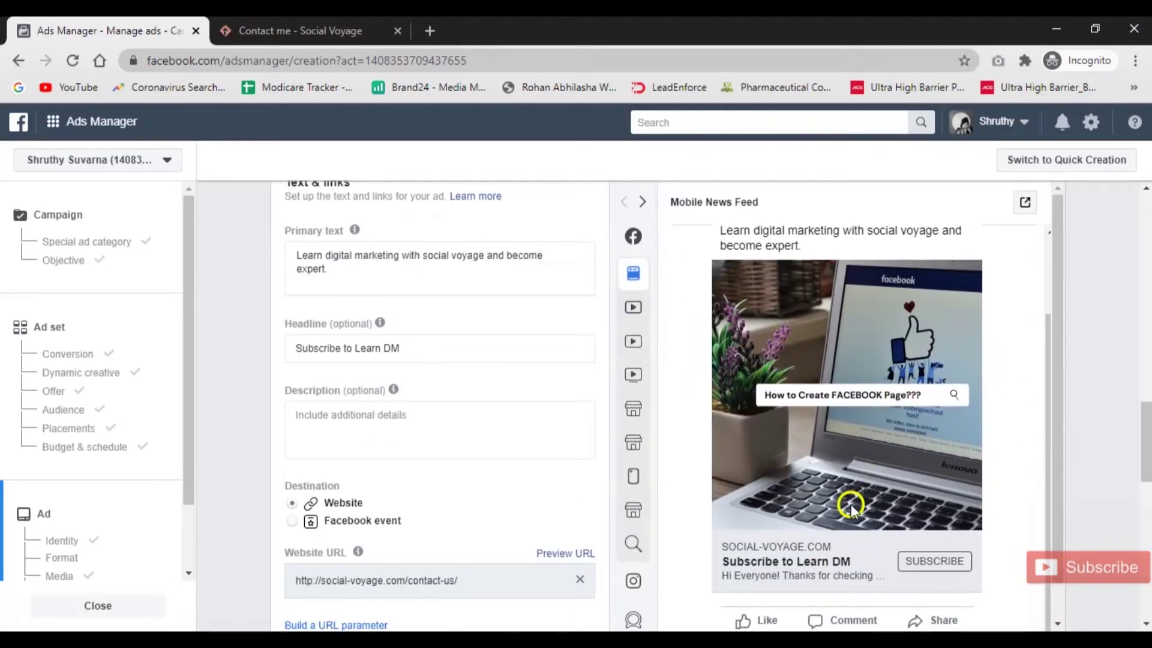
{"action": "right_click", "coordinate": [833, 484]}
{"action": "left_click", "coordinate": [772, 487]}
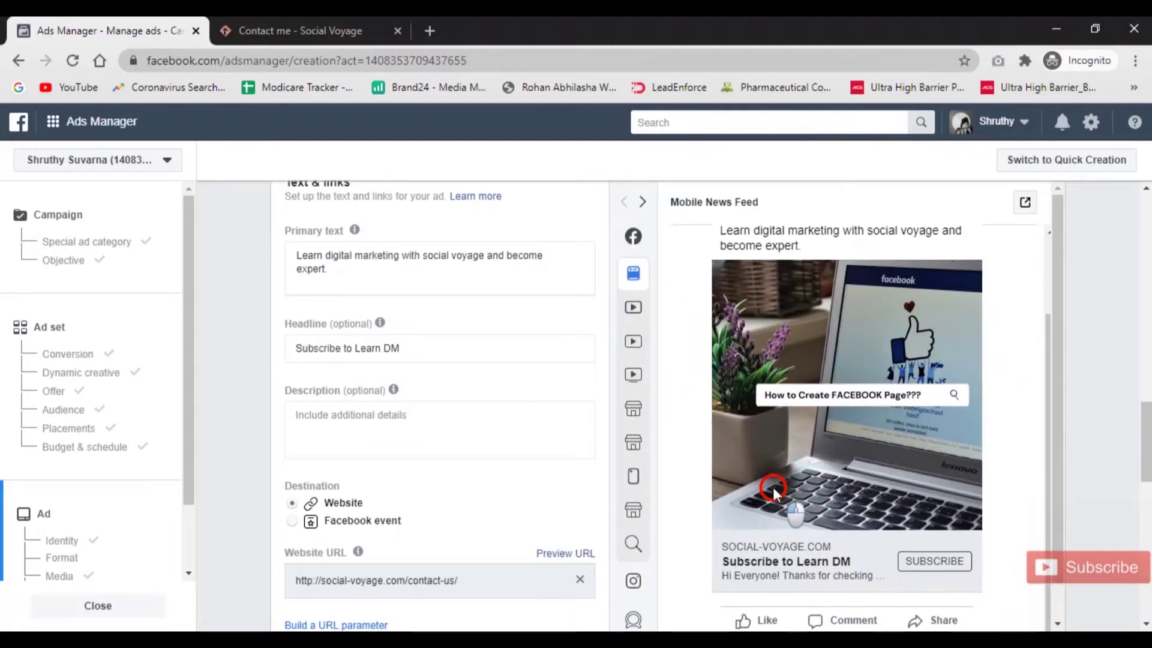
{"action": "scroll", "coordinate": [804, 546], "scroll_direction": "down", "scroll_amount": 1}
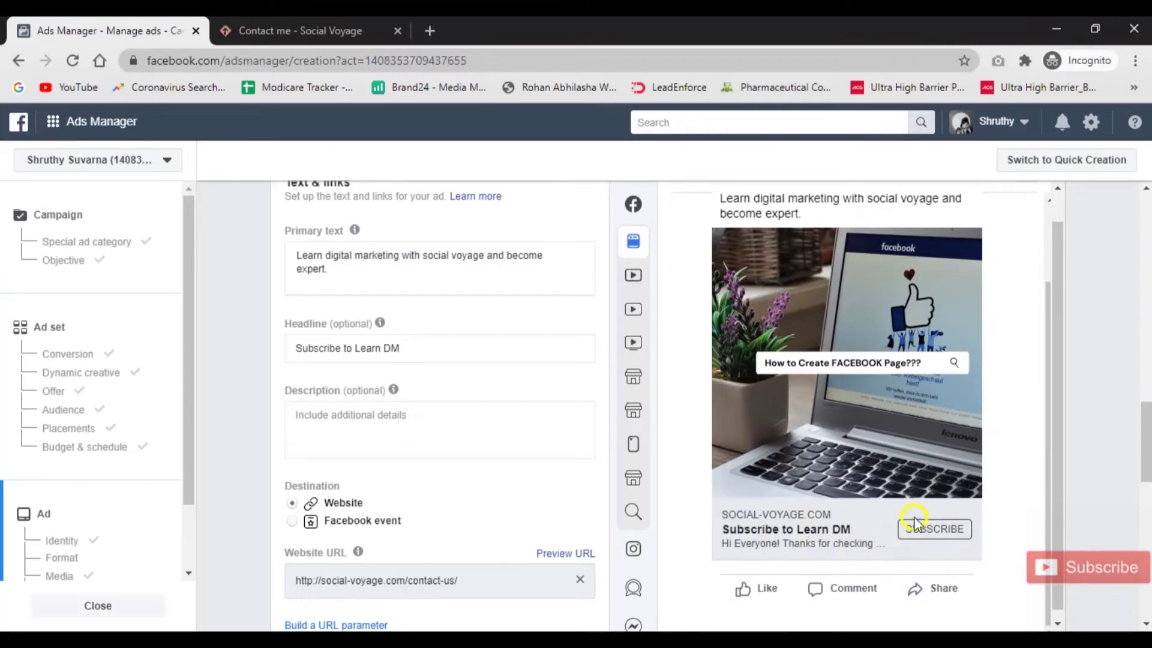
{"action": "left_click", "coordinate": [918, 528]}
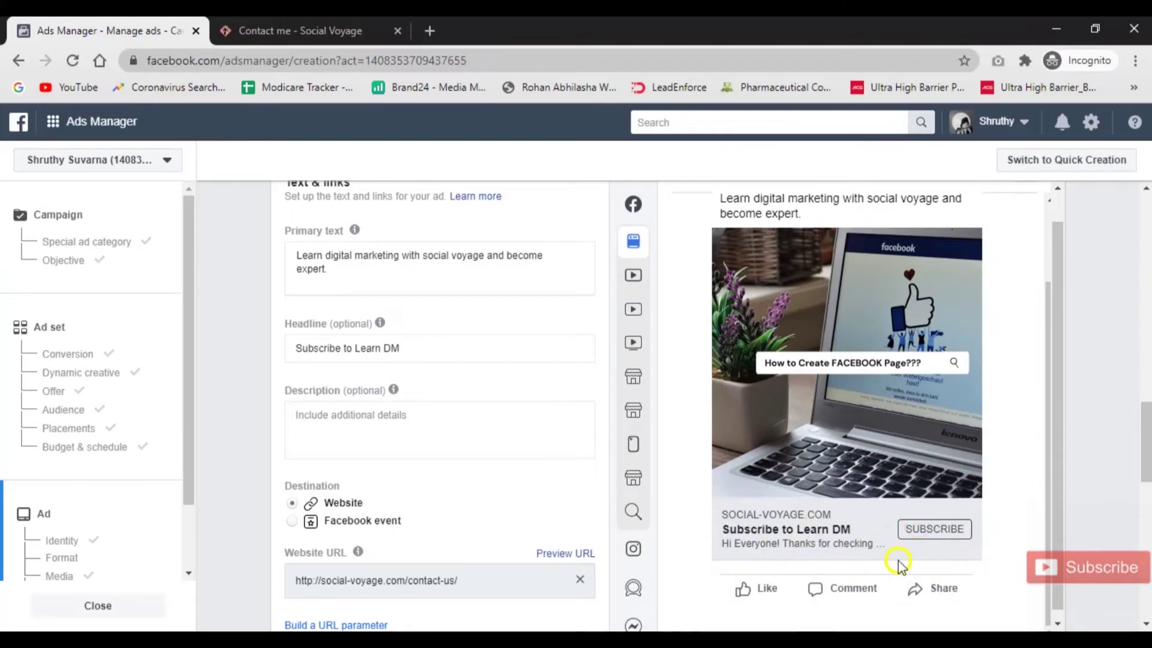